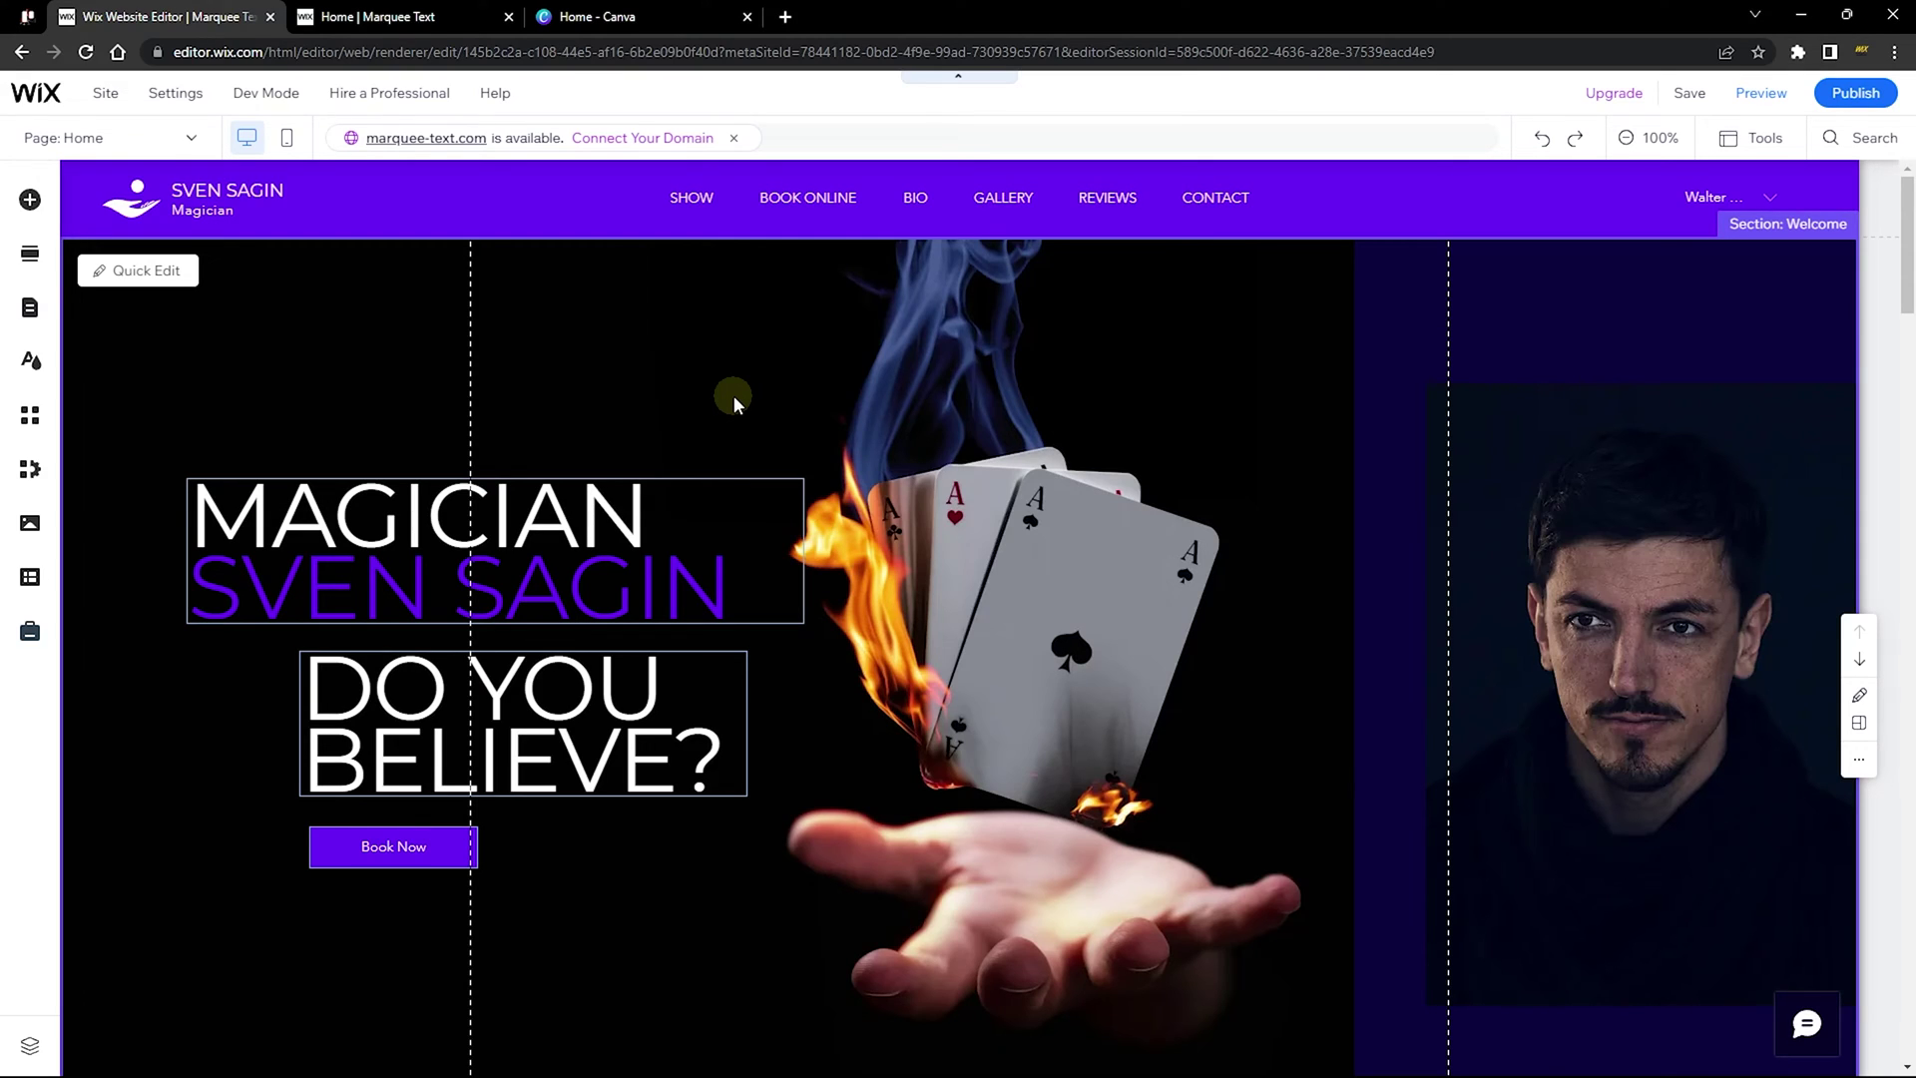
# Insert a blank section between the hero and THE SHOW and bring up Add Elements.
pyautogui.scroll(-5, 732, 393)
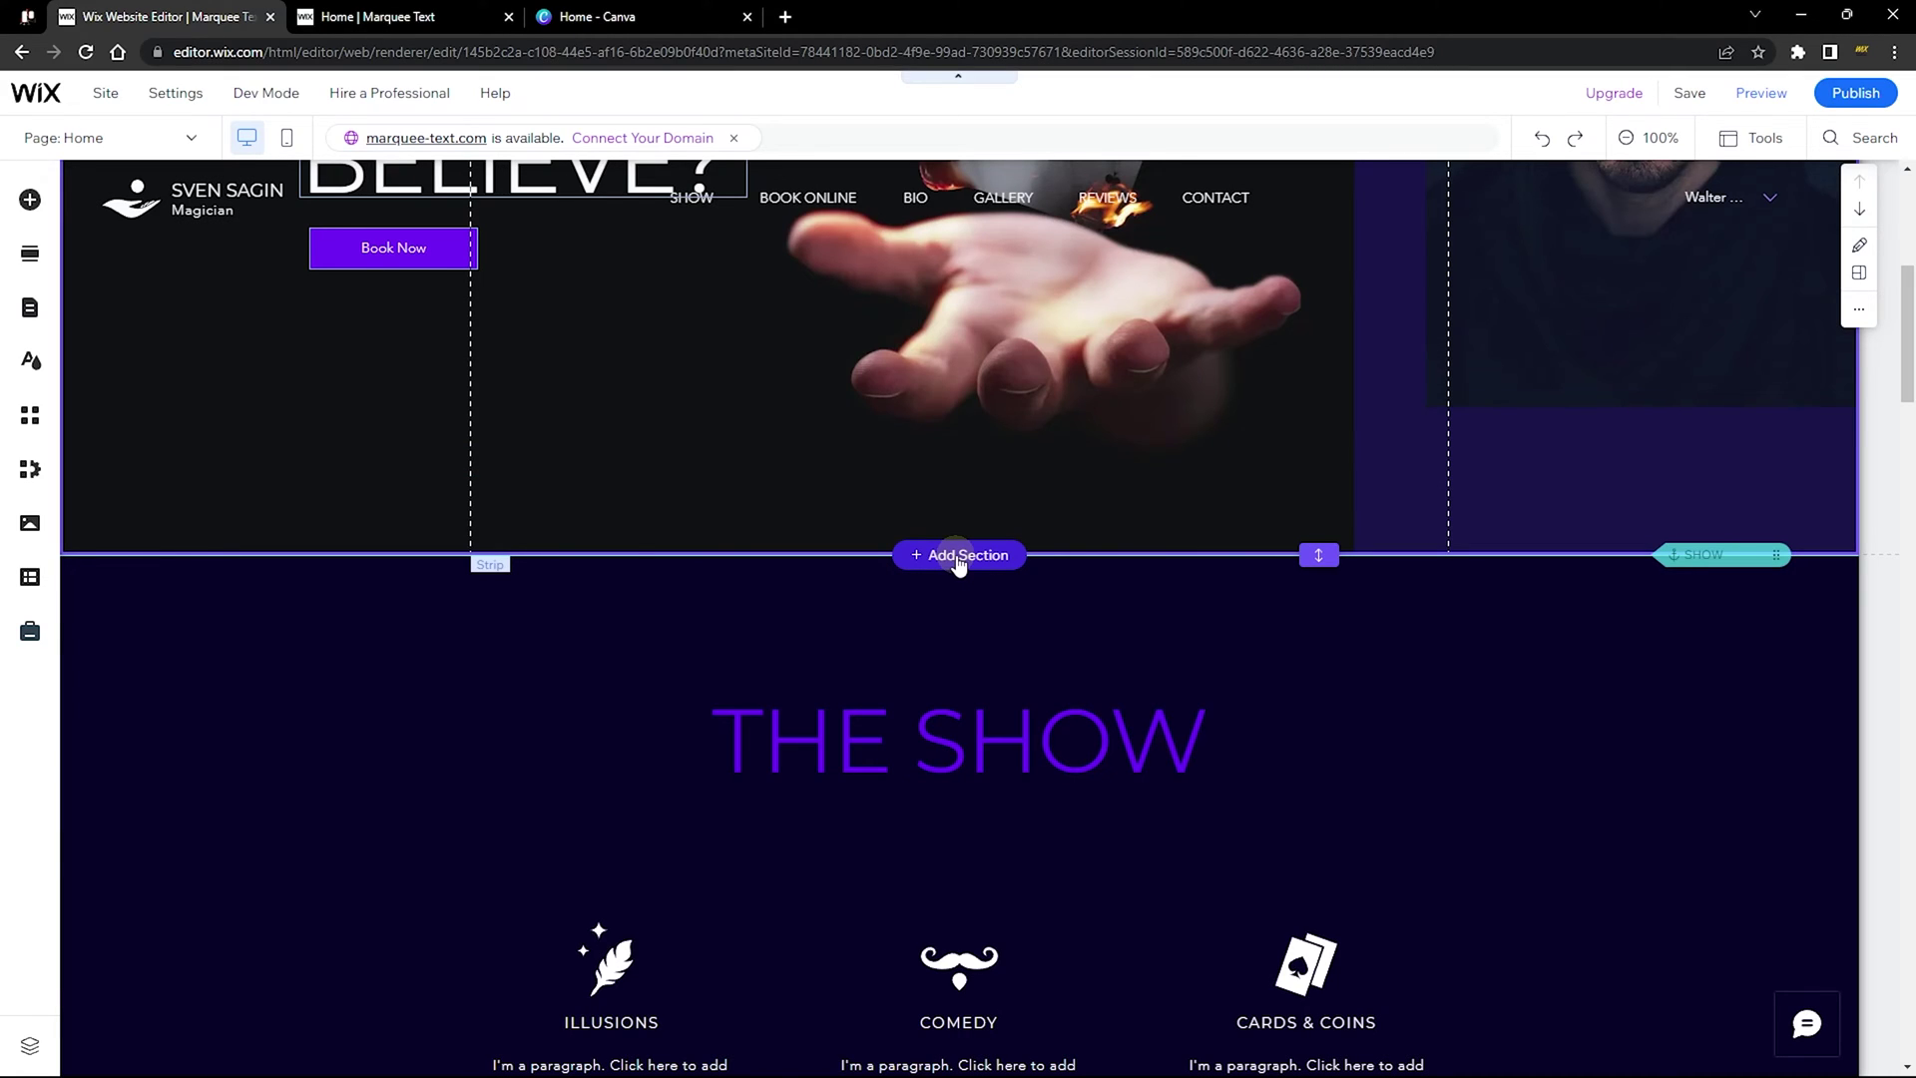
pyautogui.click(958, 555)
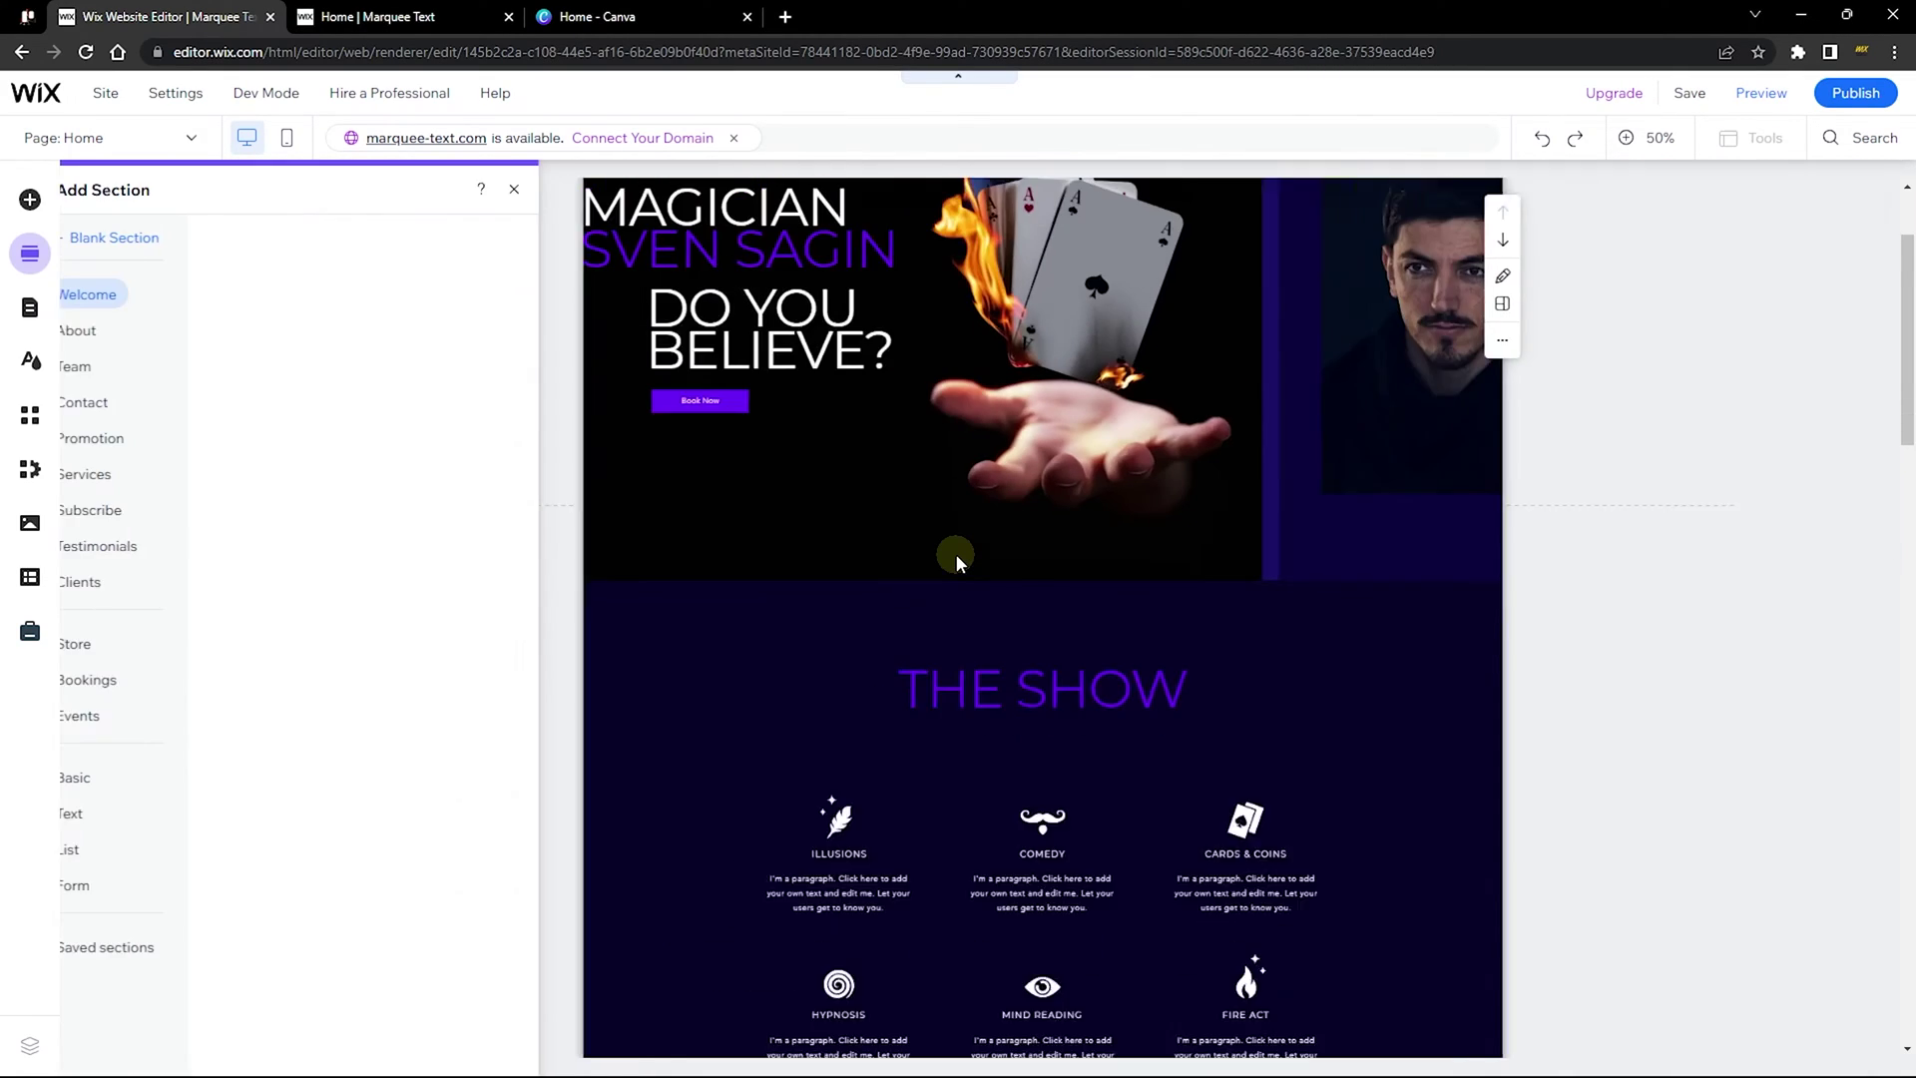
pyautogui.click(136, 240)
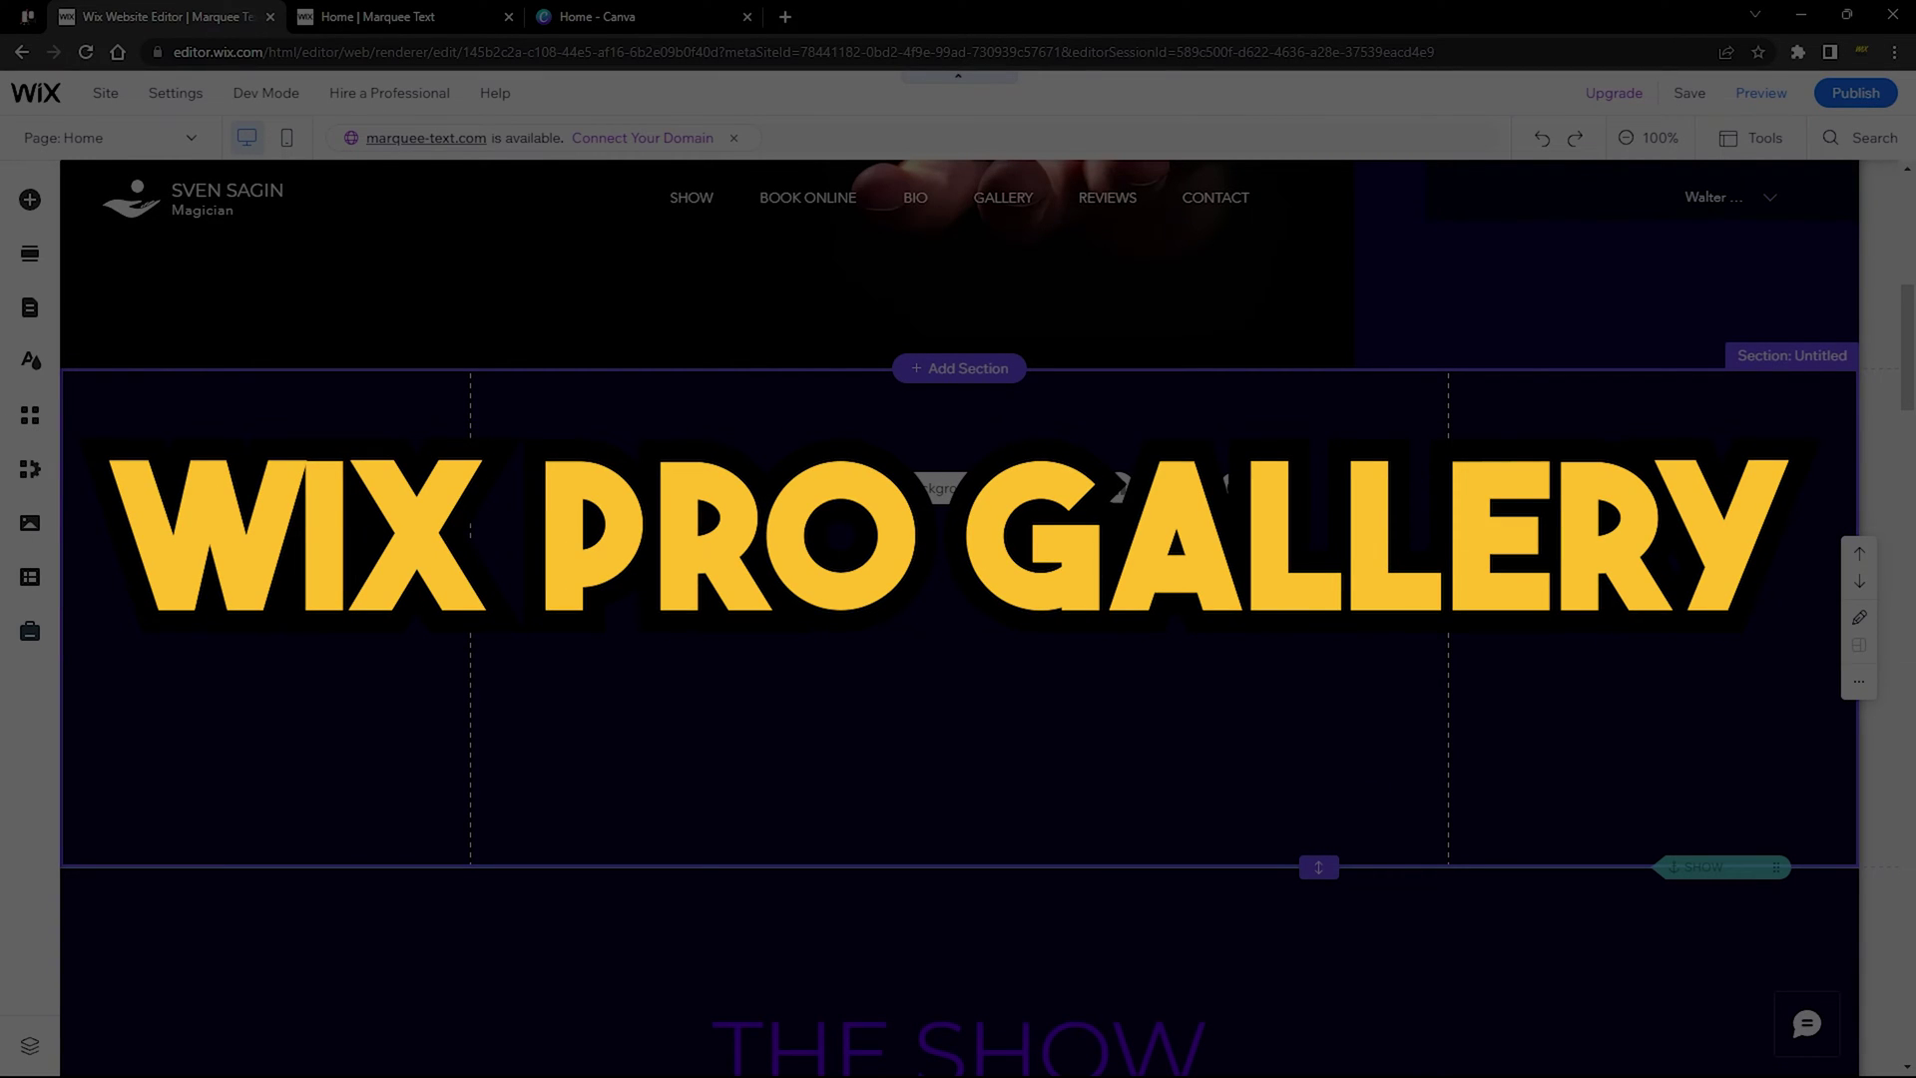
pyautogui.click(30, 200)
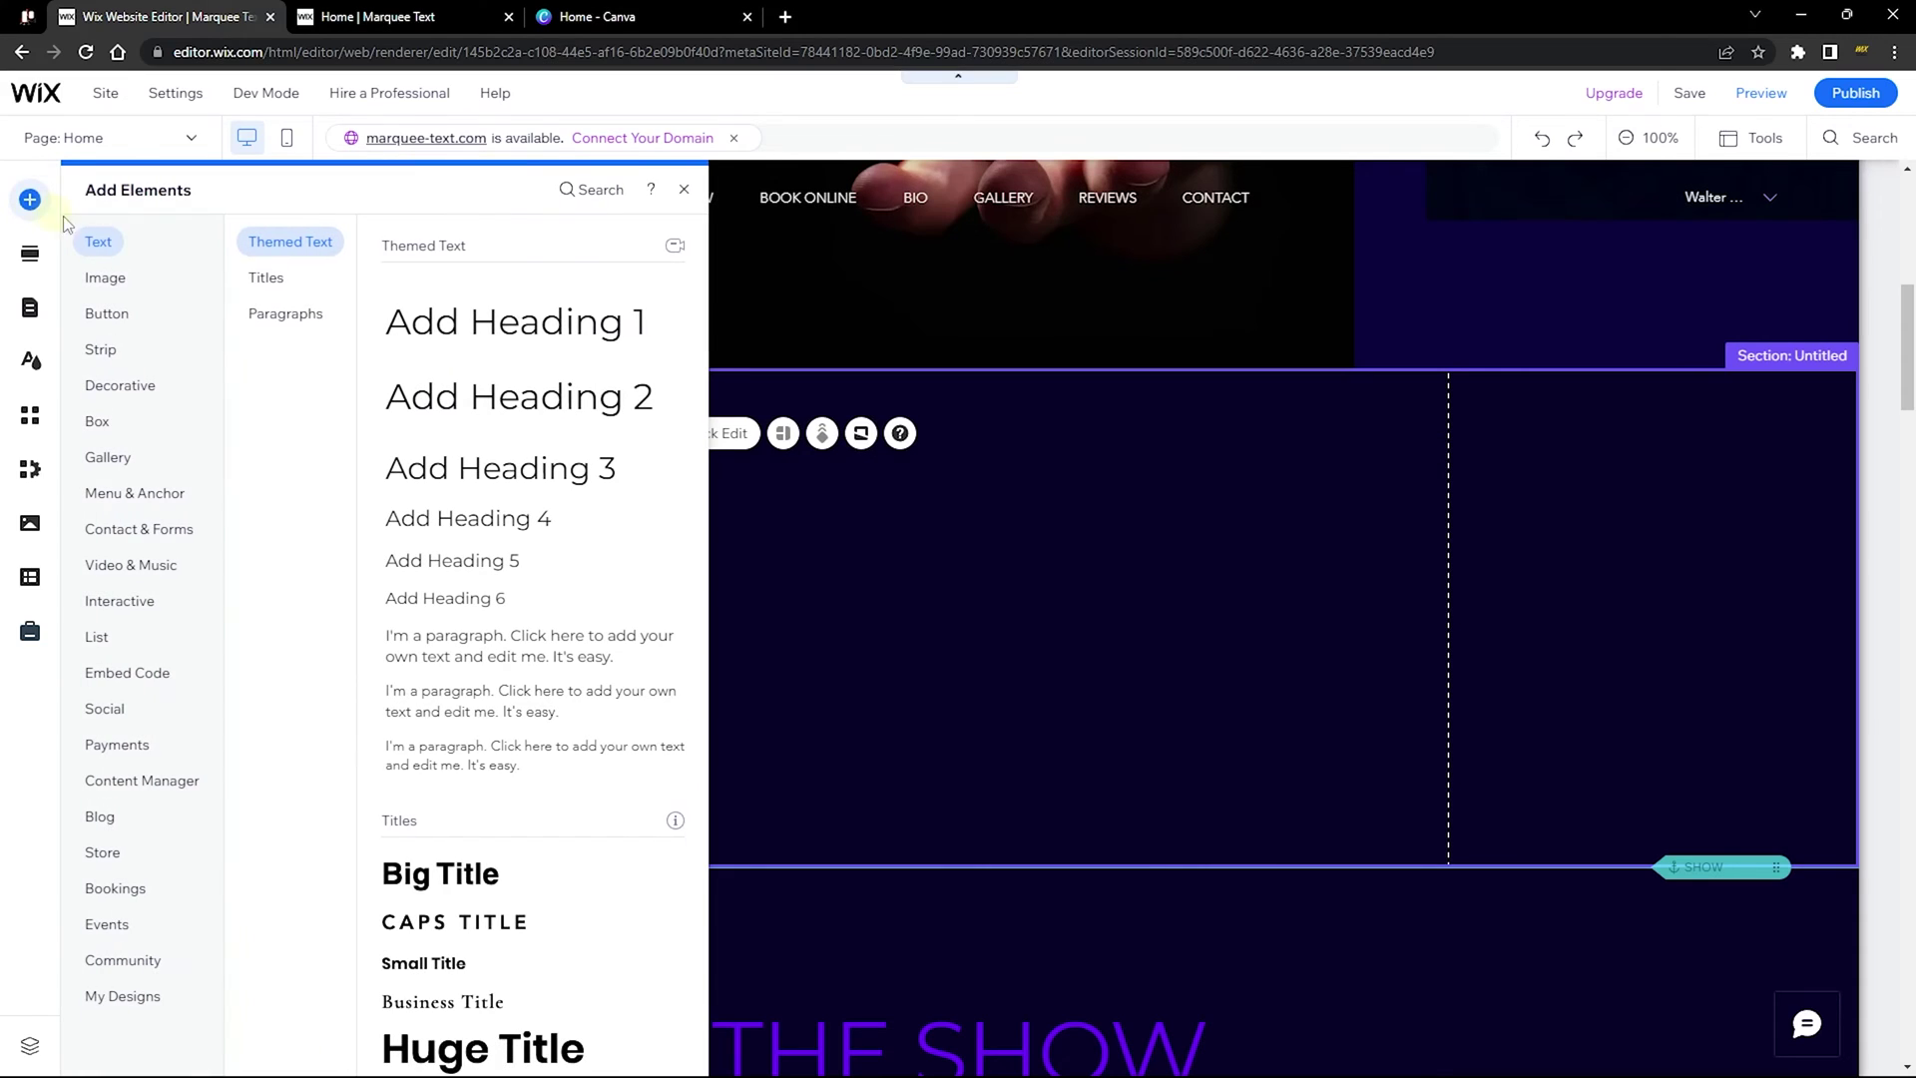
# Drag a grid gallery from Gallery > Pro Galleries into the new blank section.
pyautogui.click(108, 457)
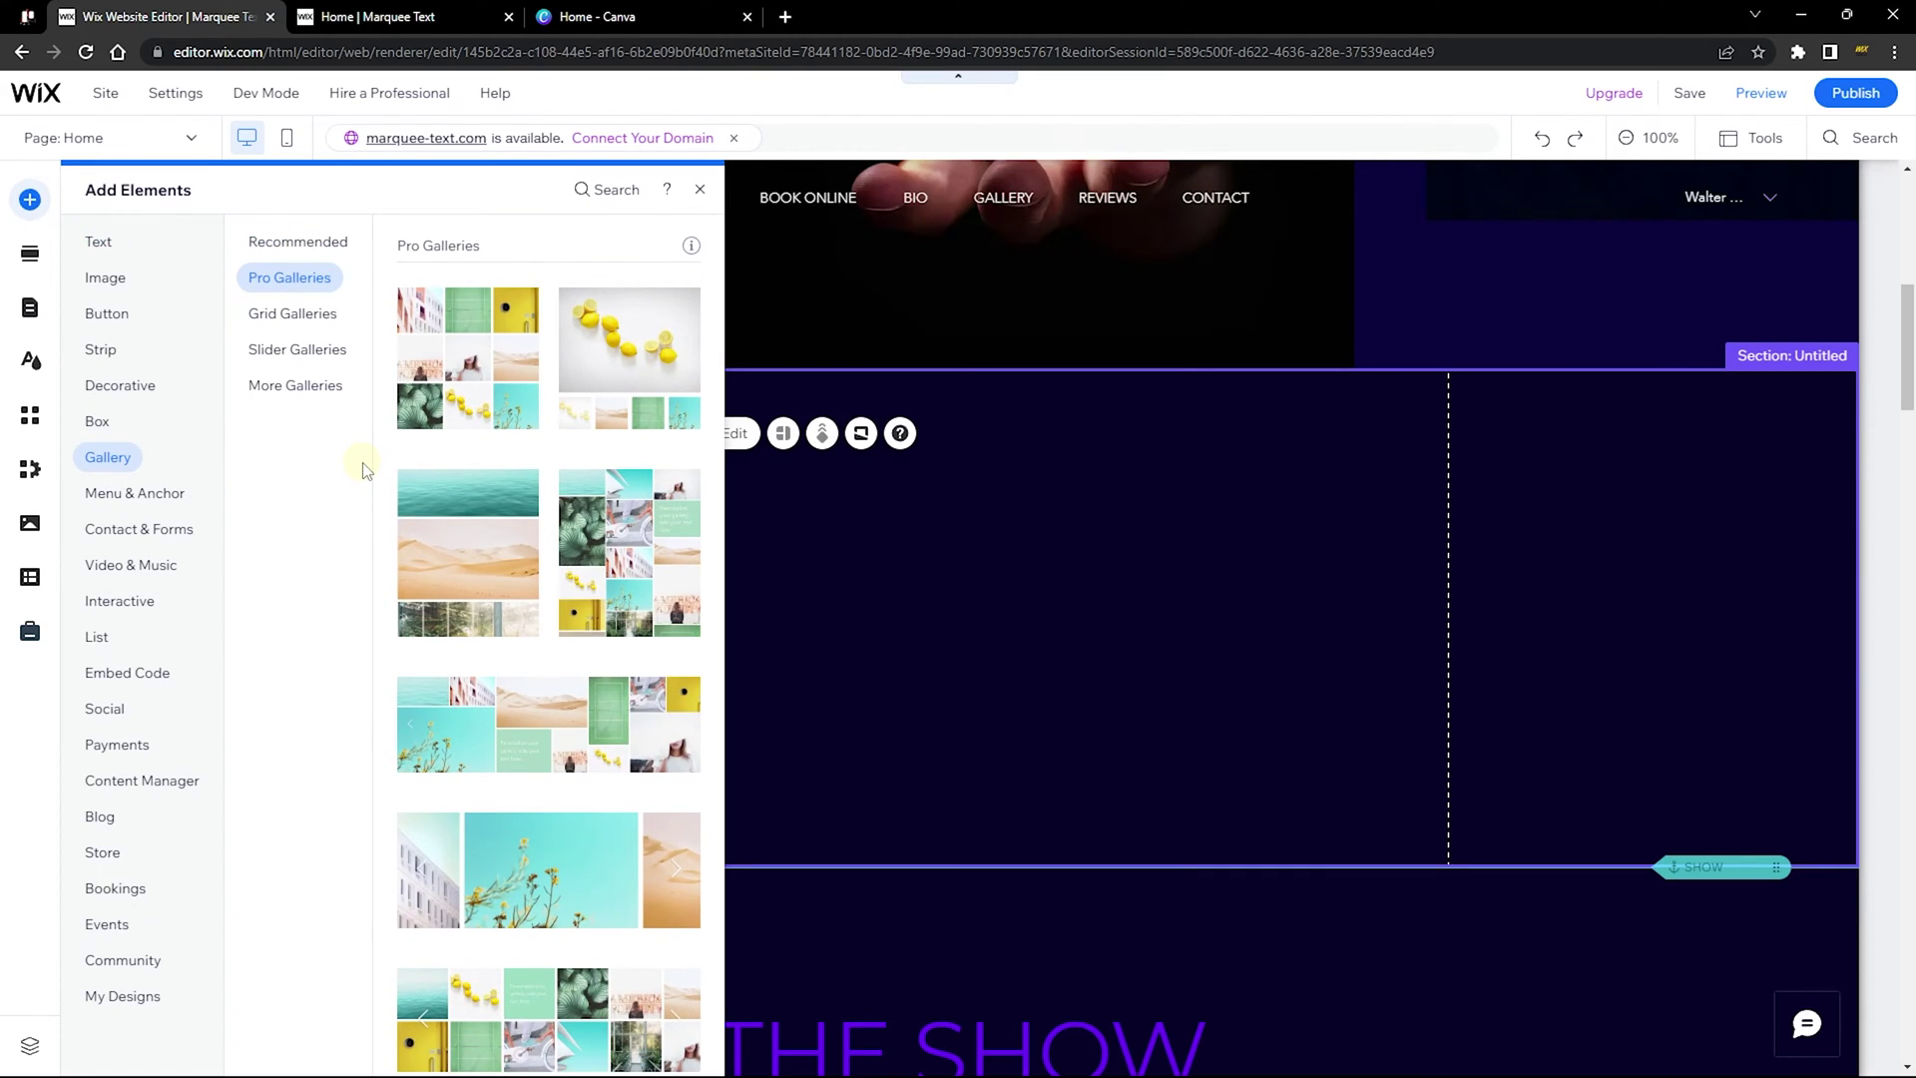
pyautogui.moveTo(455, 366); pyautogui.dragTo(924, 647)
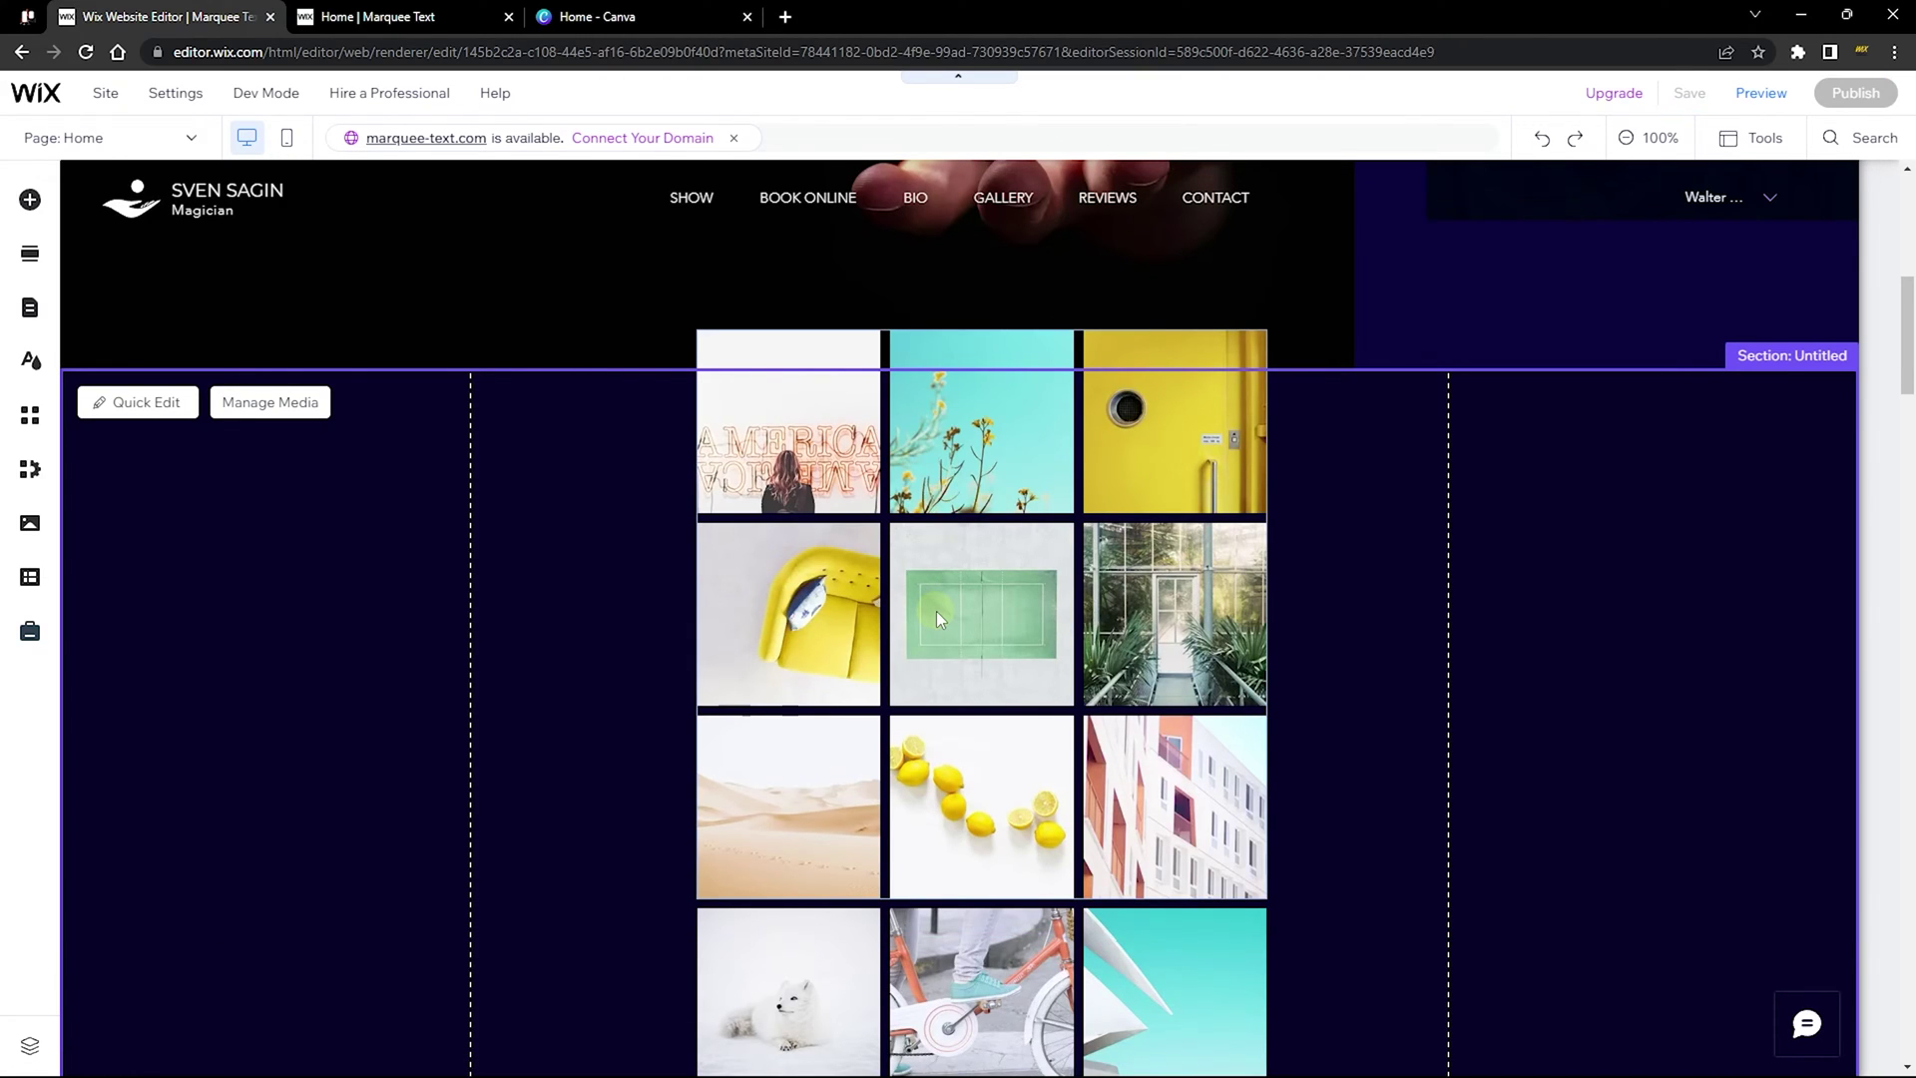
# Stretch the new gallery to the full page width.
pyautogui.click(936, 610)
pyautogui.scroll(-2, 1097, 598)
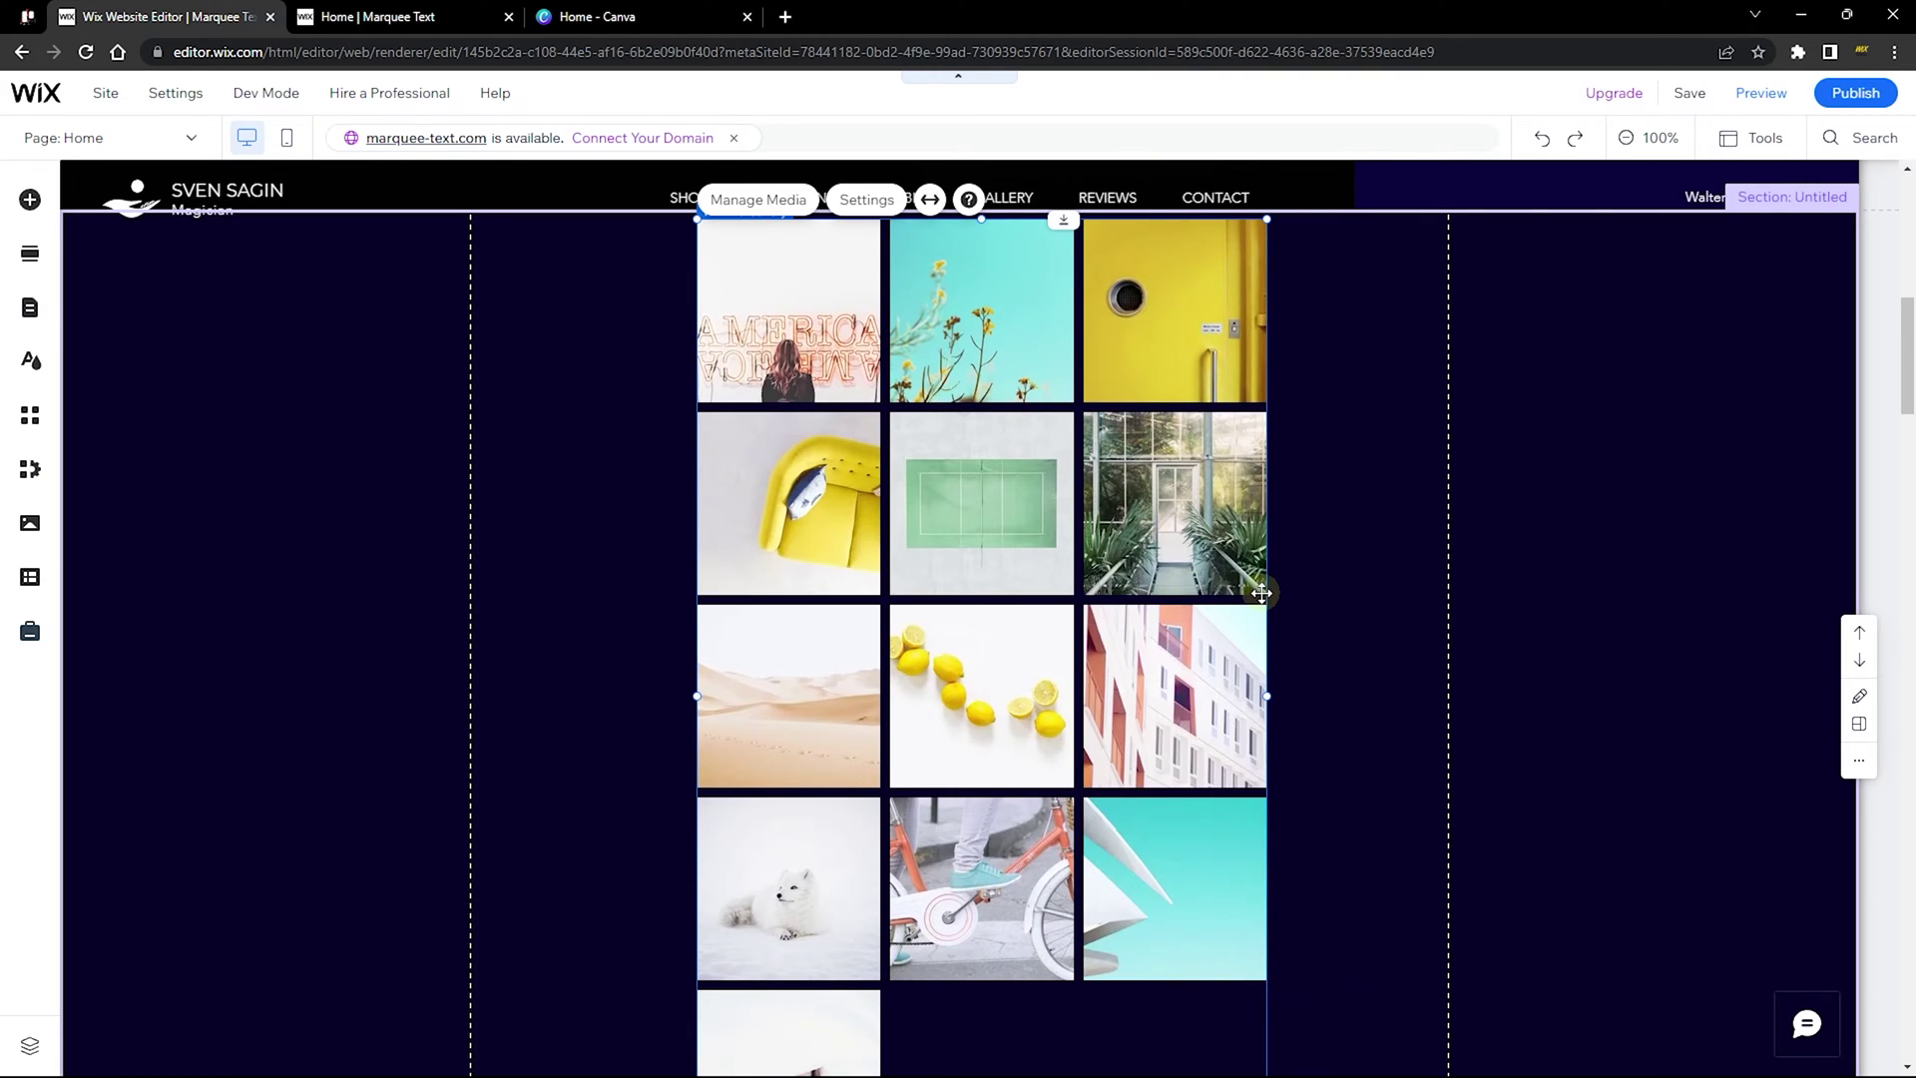
pyautogui.scroll(-5, 1261, 593)
pyautogui.scroll(3, 1244, 582)
pyautogui.scroll(4, 1057, 491)
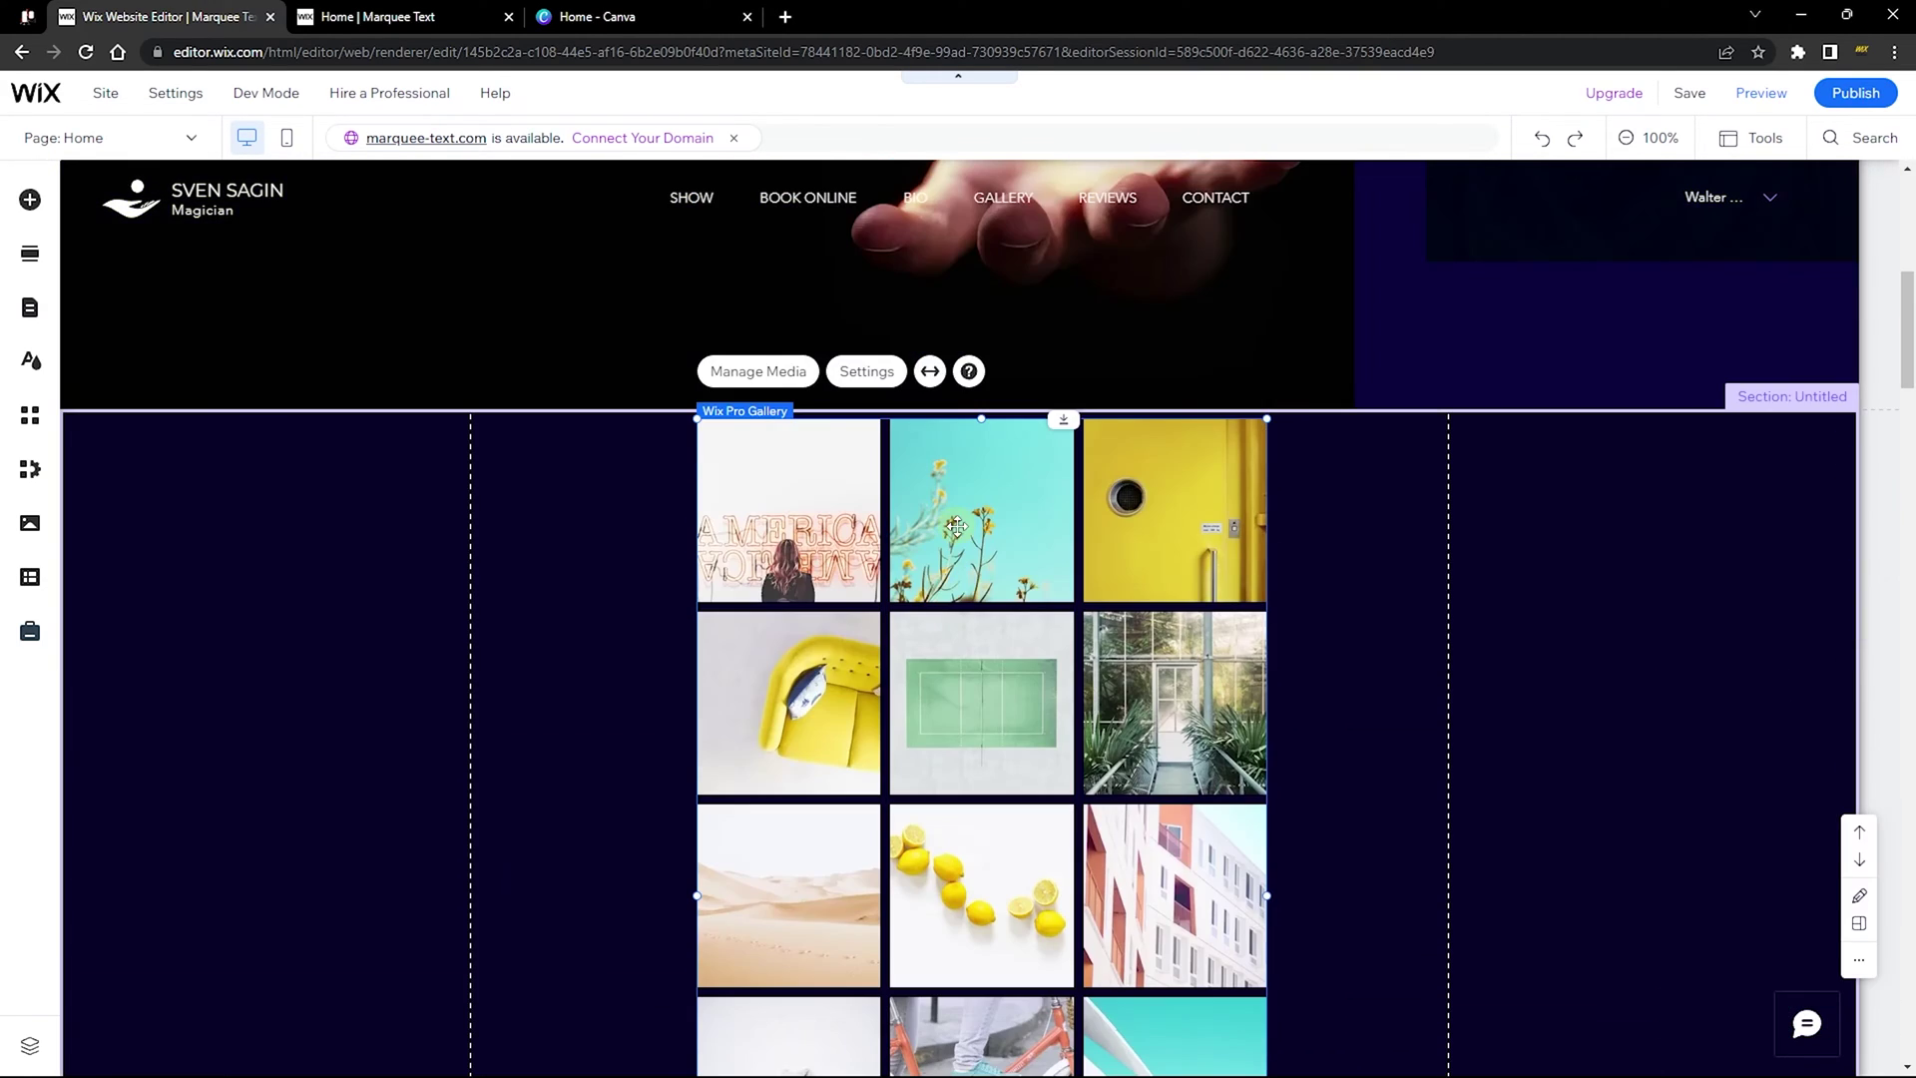
pyautogui.click(930, 374)
pyautogui.click(1536, 510)
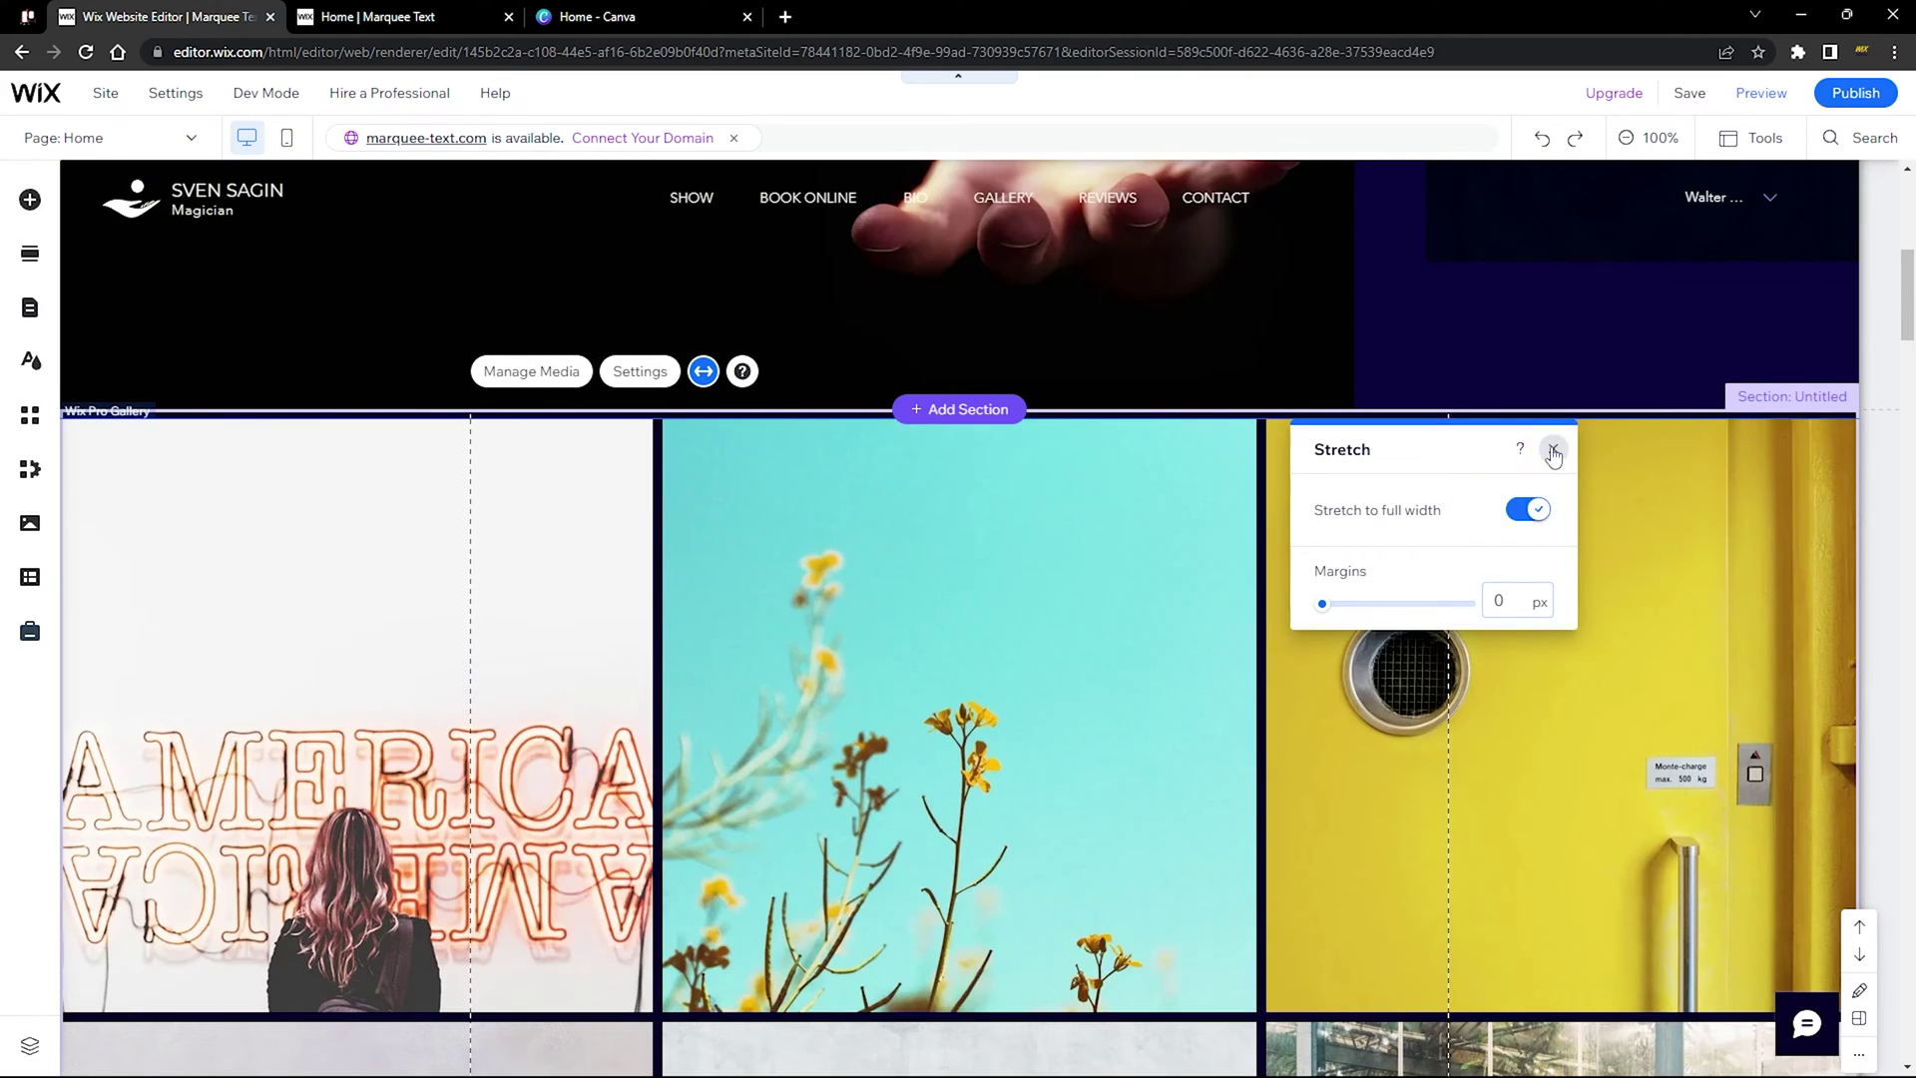
pyautogui.click(1550, 454)
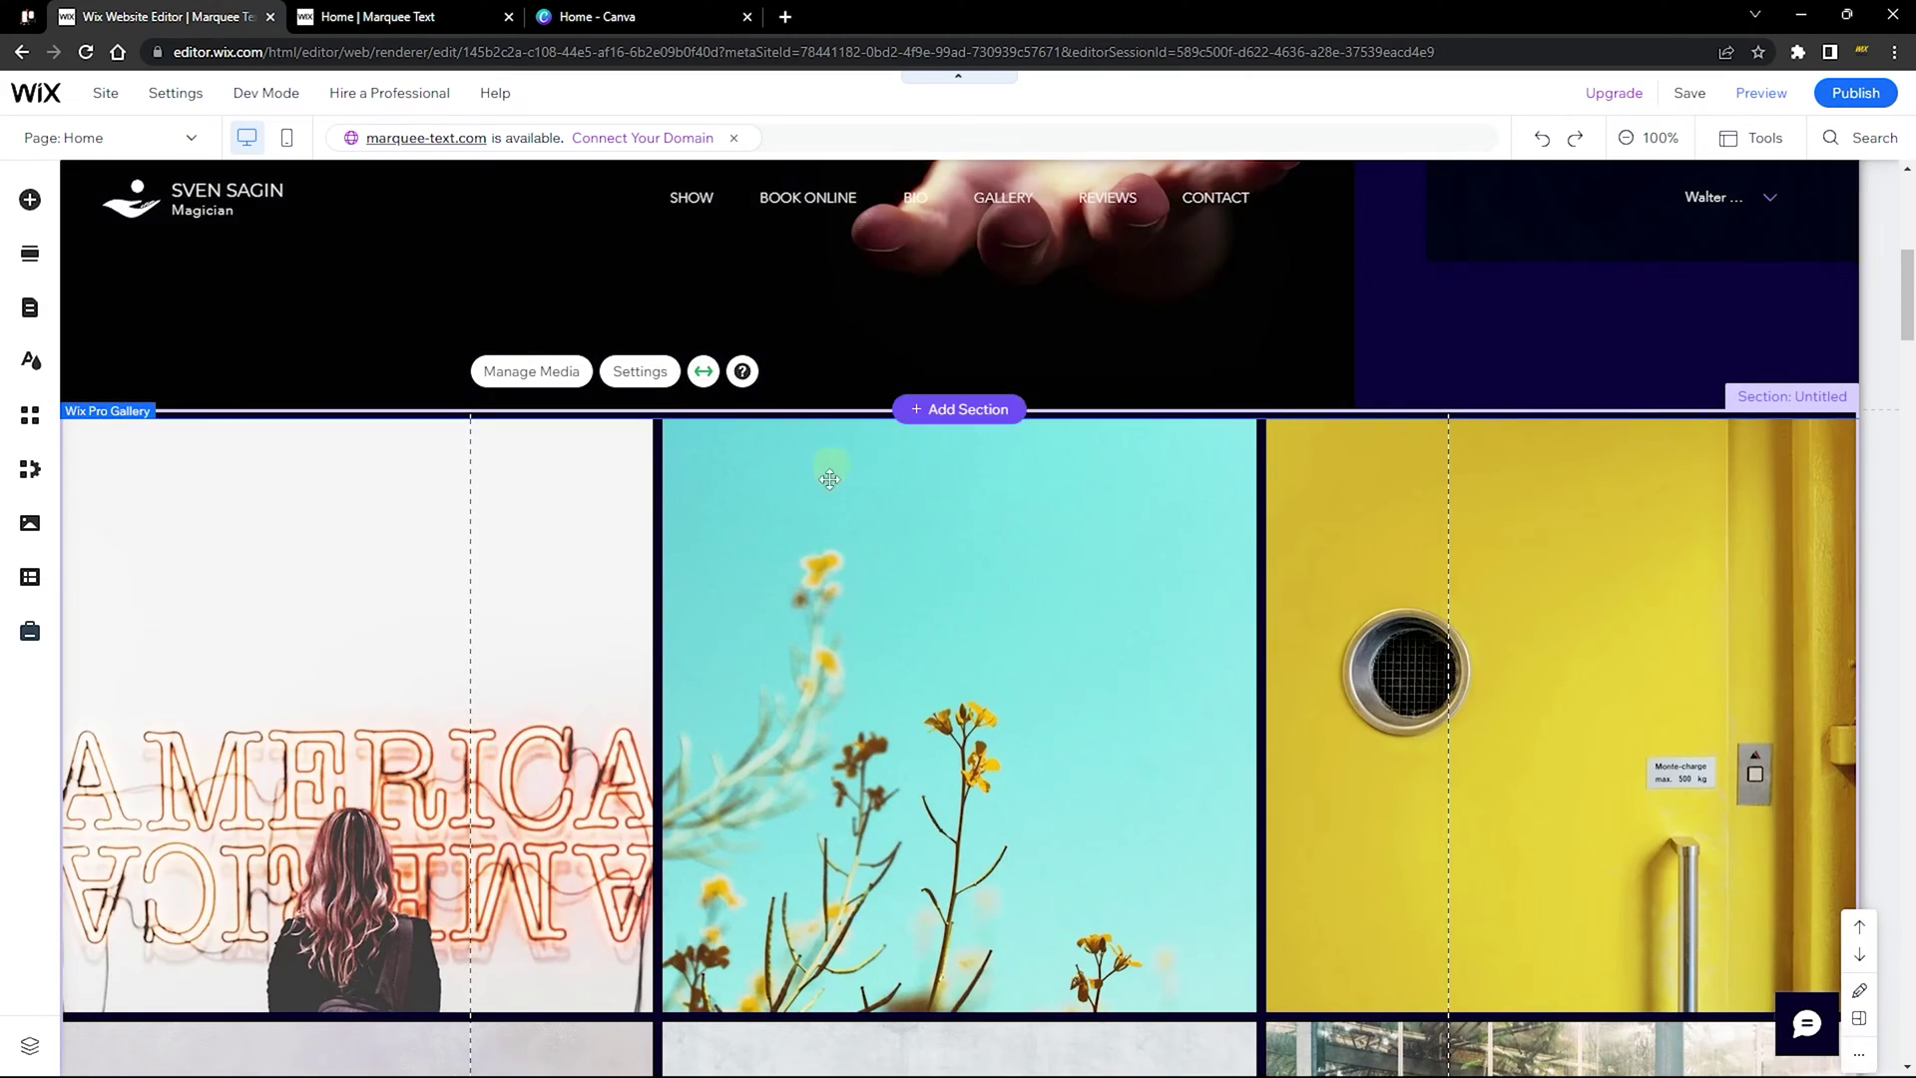
# Check the gallery on the live site tab, then bring up the gallery's Settings.
pyautogui.scroll(-5, 811, 536)
pyautogui.scroll(-5, 811, 536)
pyautogui.scroll(13, 811, 536)
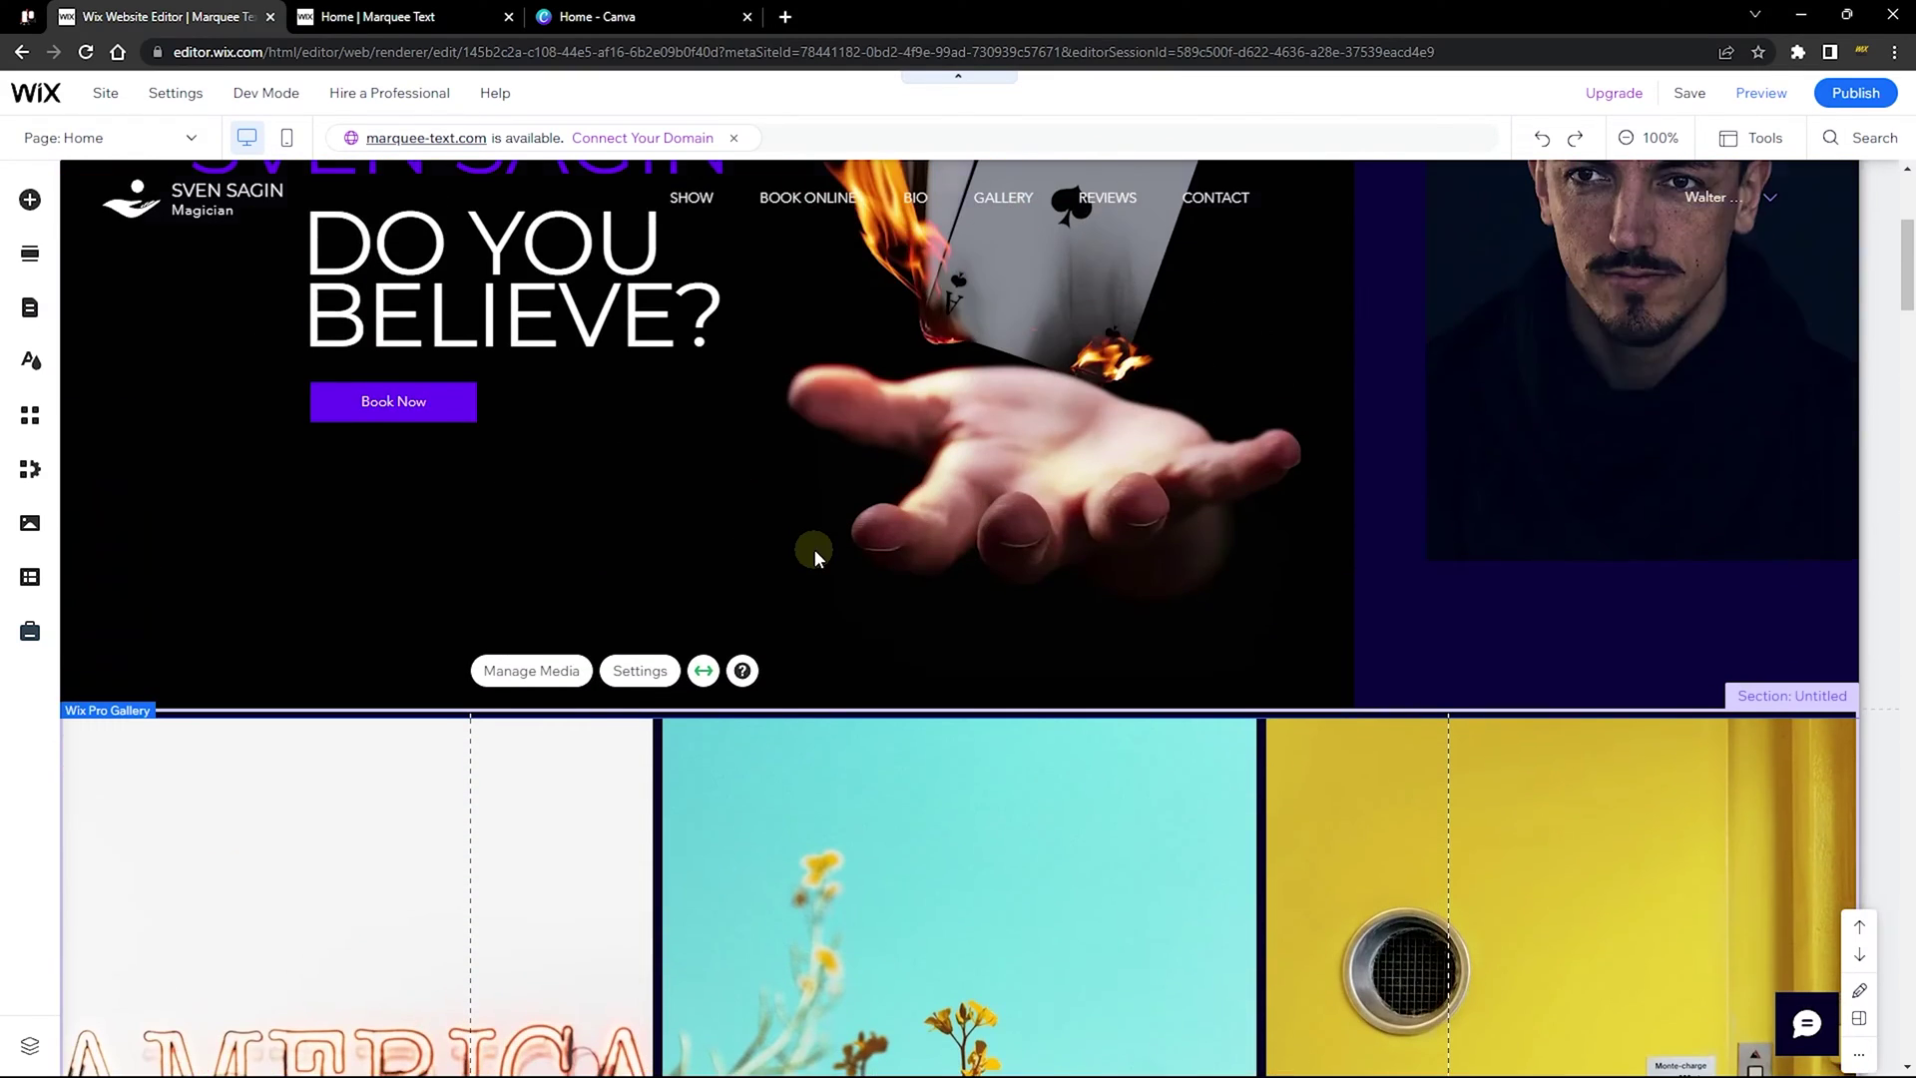
pyautogui.scroll(-3, 814, 556)
pyautogui.click(400, 16)
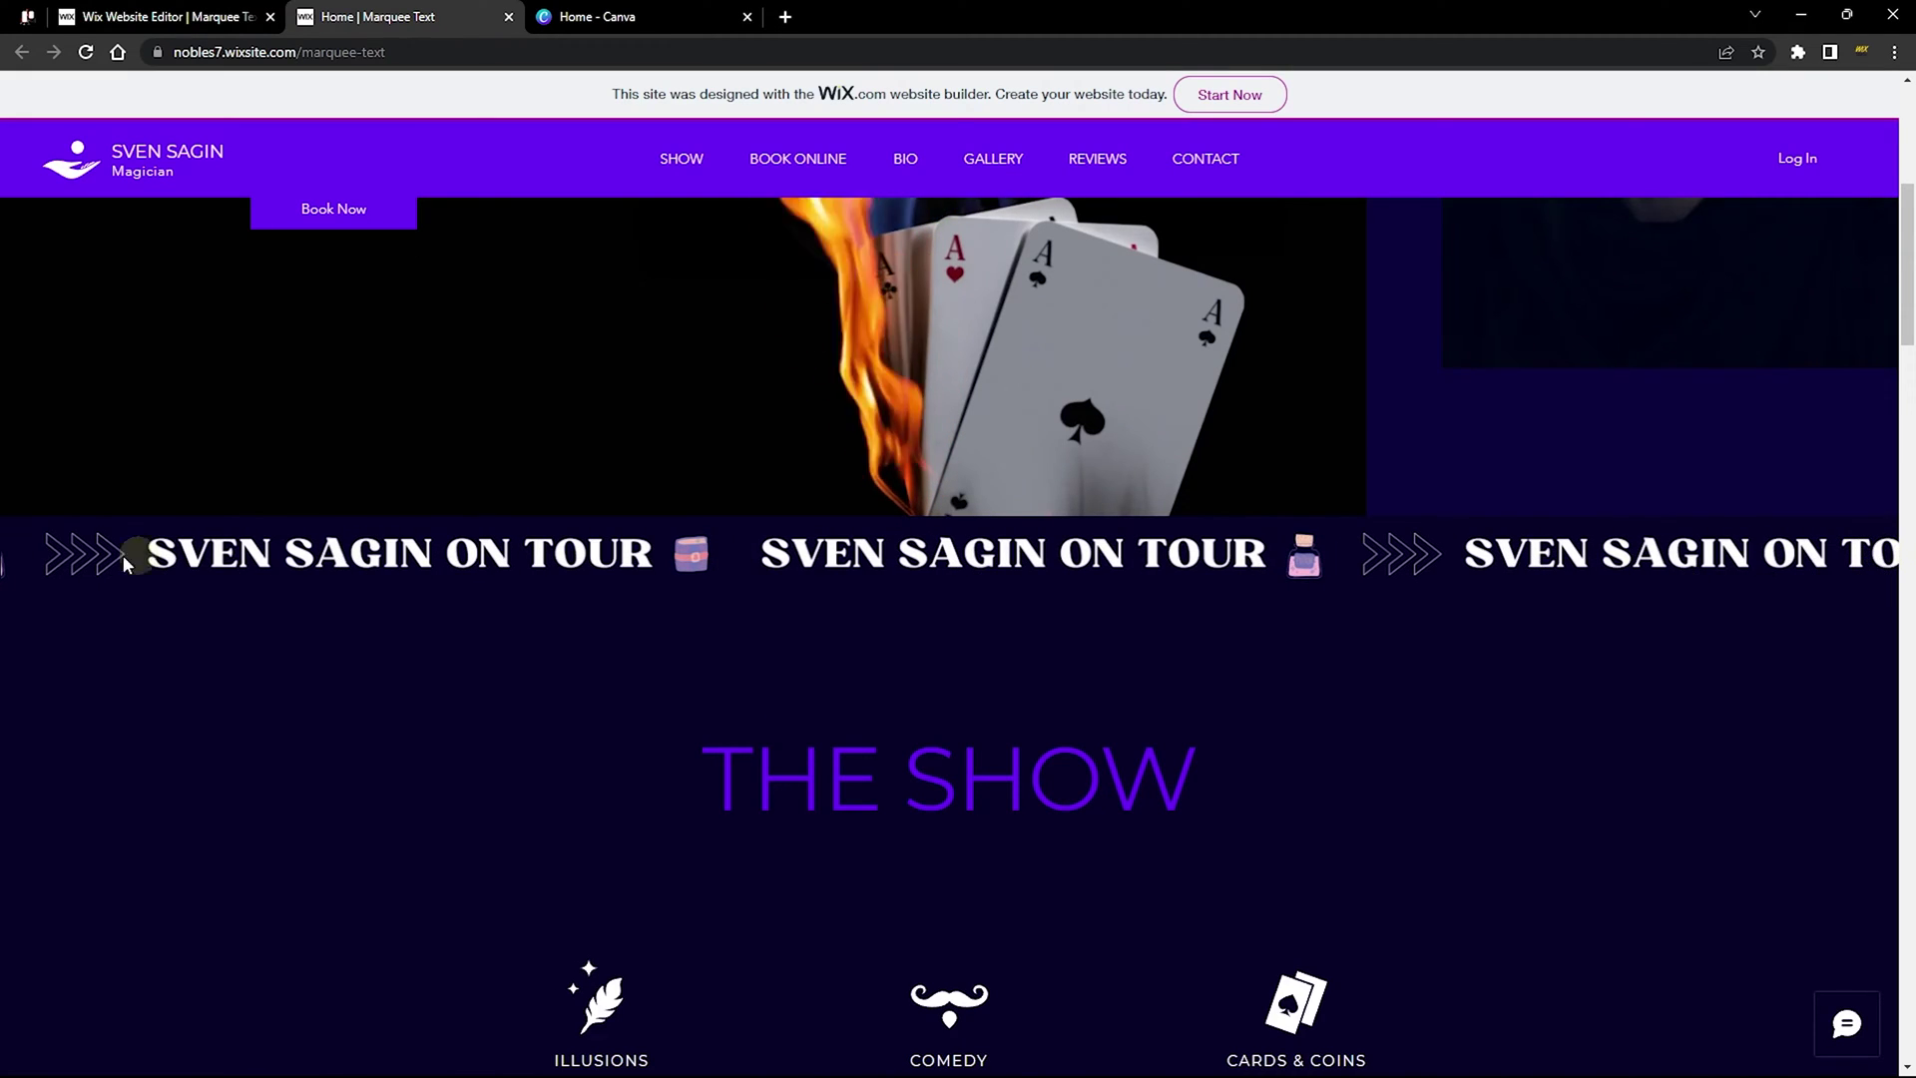
pyautogui.click(160, 16)
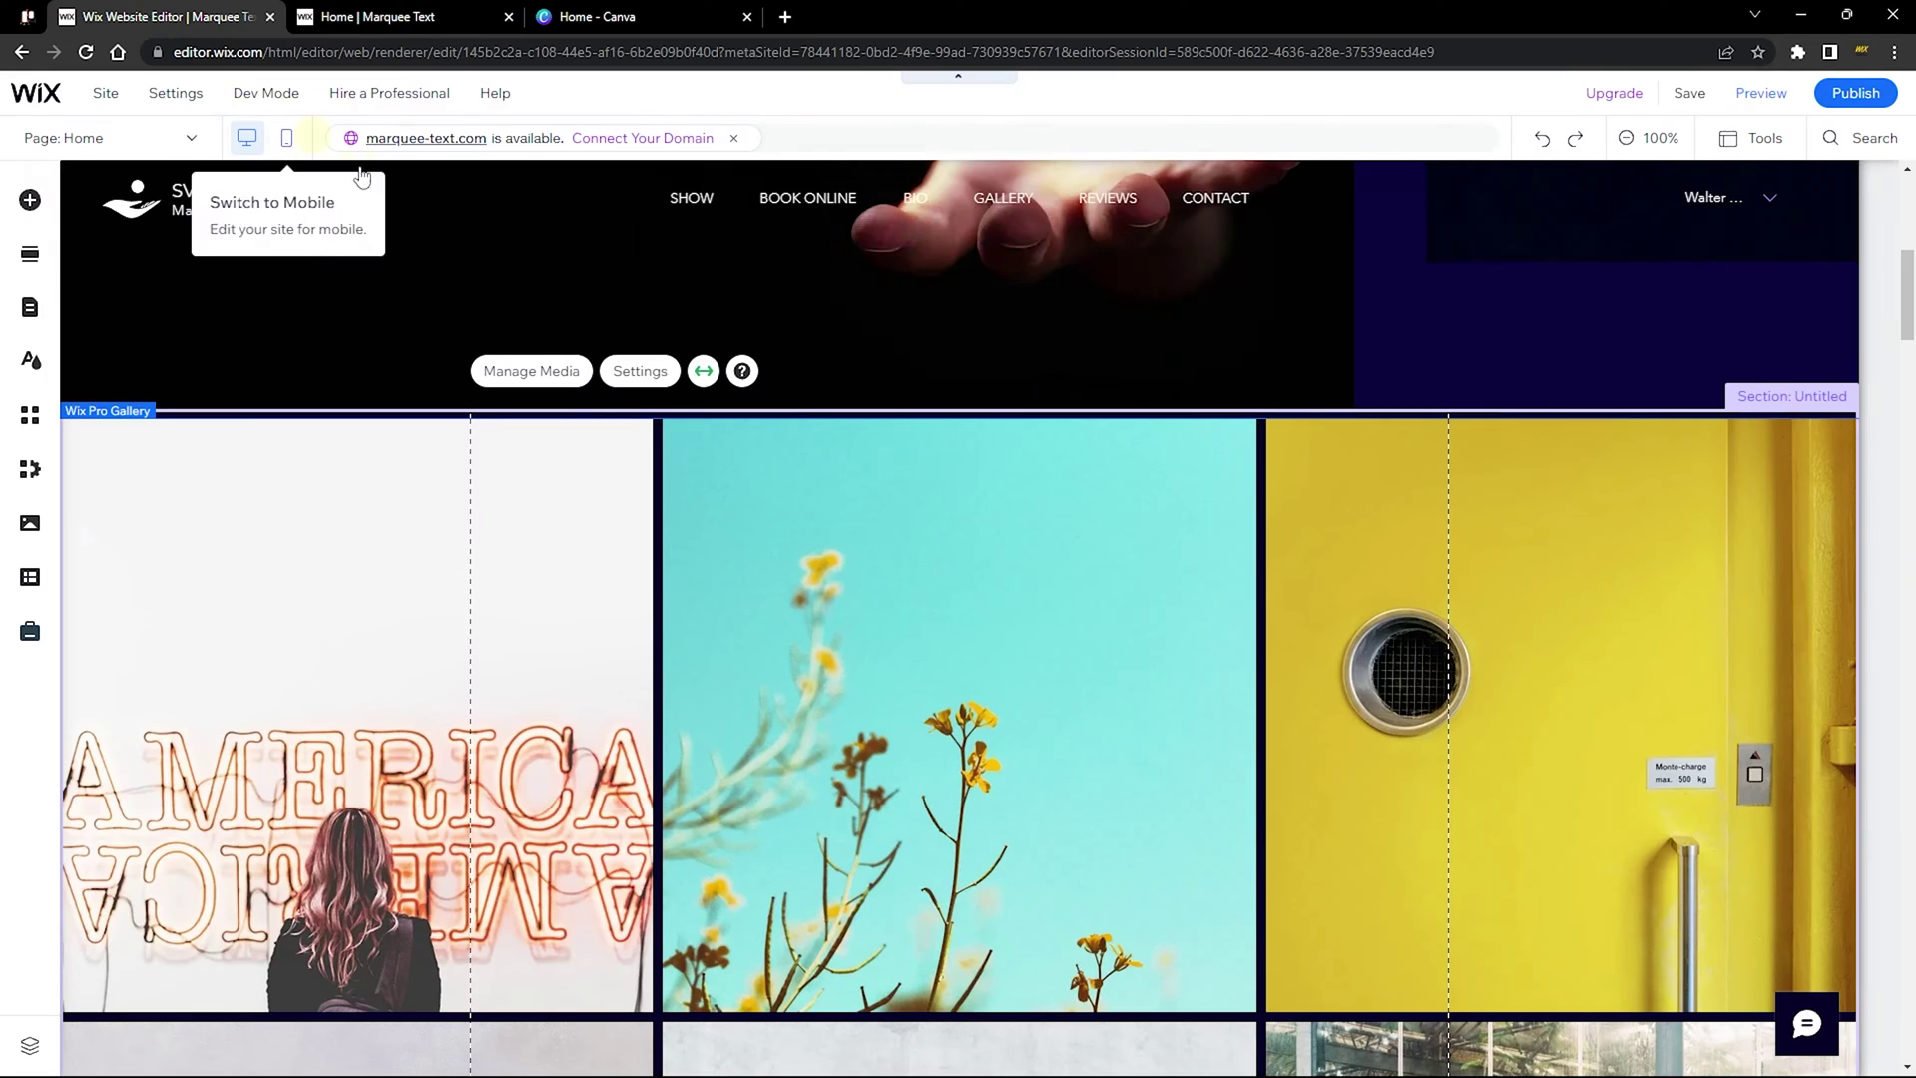
pyautogui.click(640, 373)
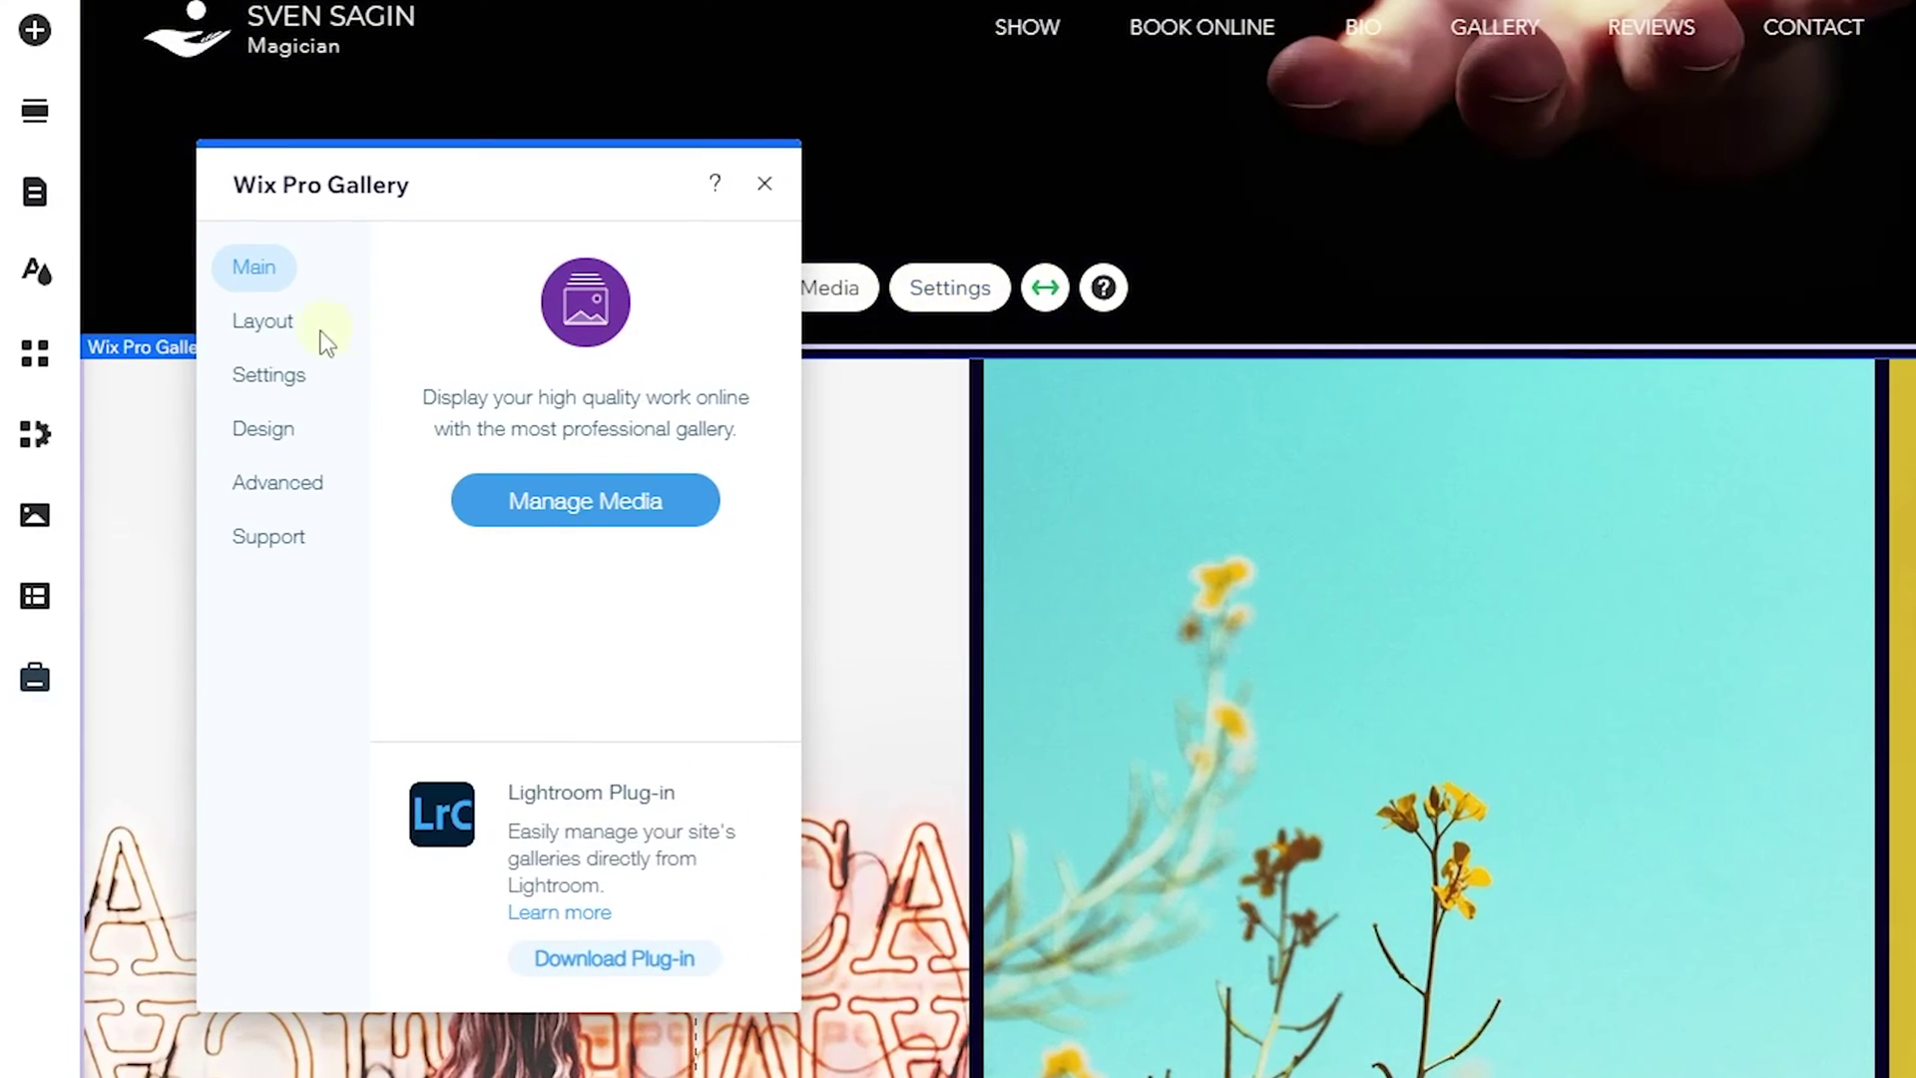
# Switch the layout to a Slider with fitted images that loop and slide automatically and continuously.
pyautogui.click(227, 384)
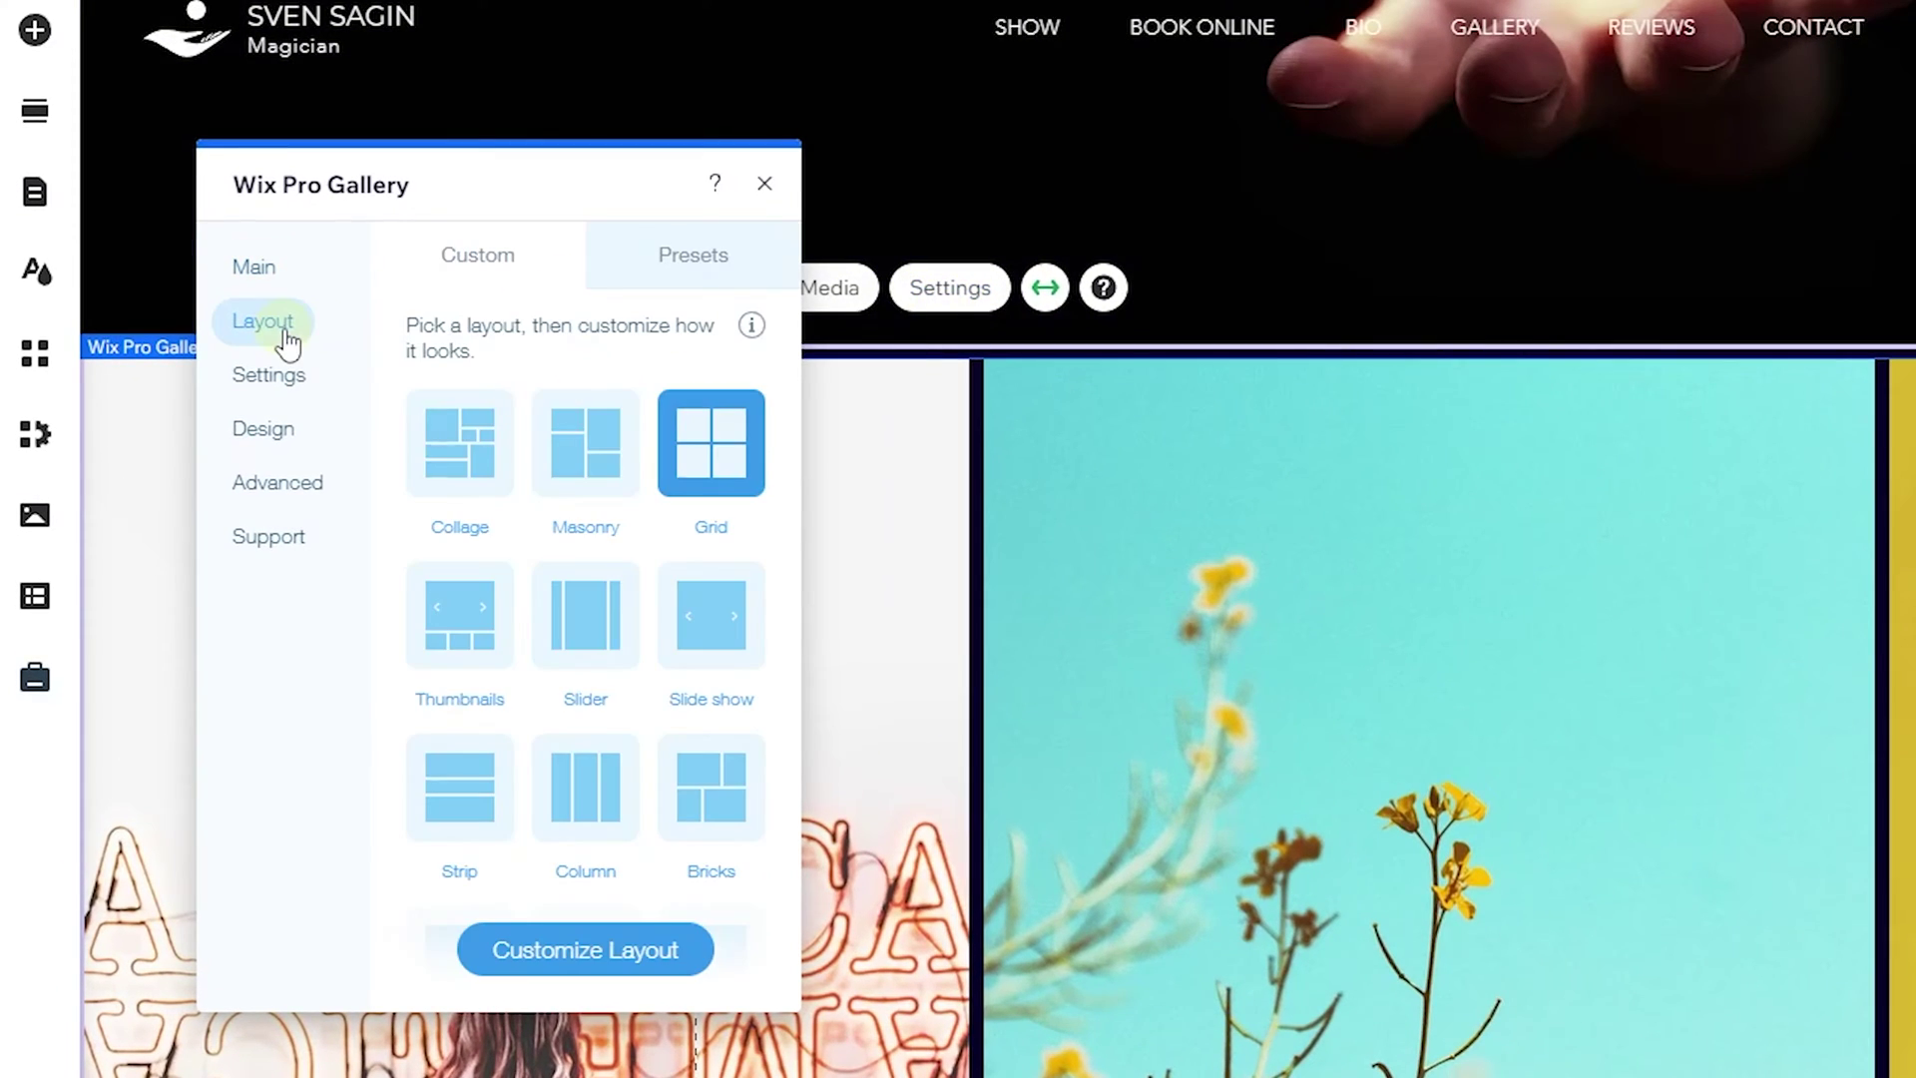
pyautogui.click(560, 623)
pyautogui.click(617, 951)
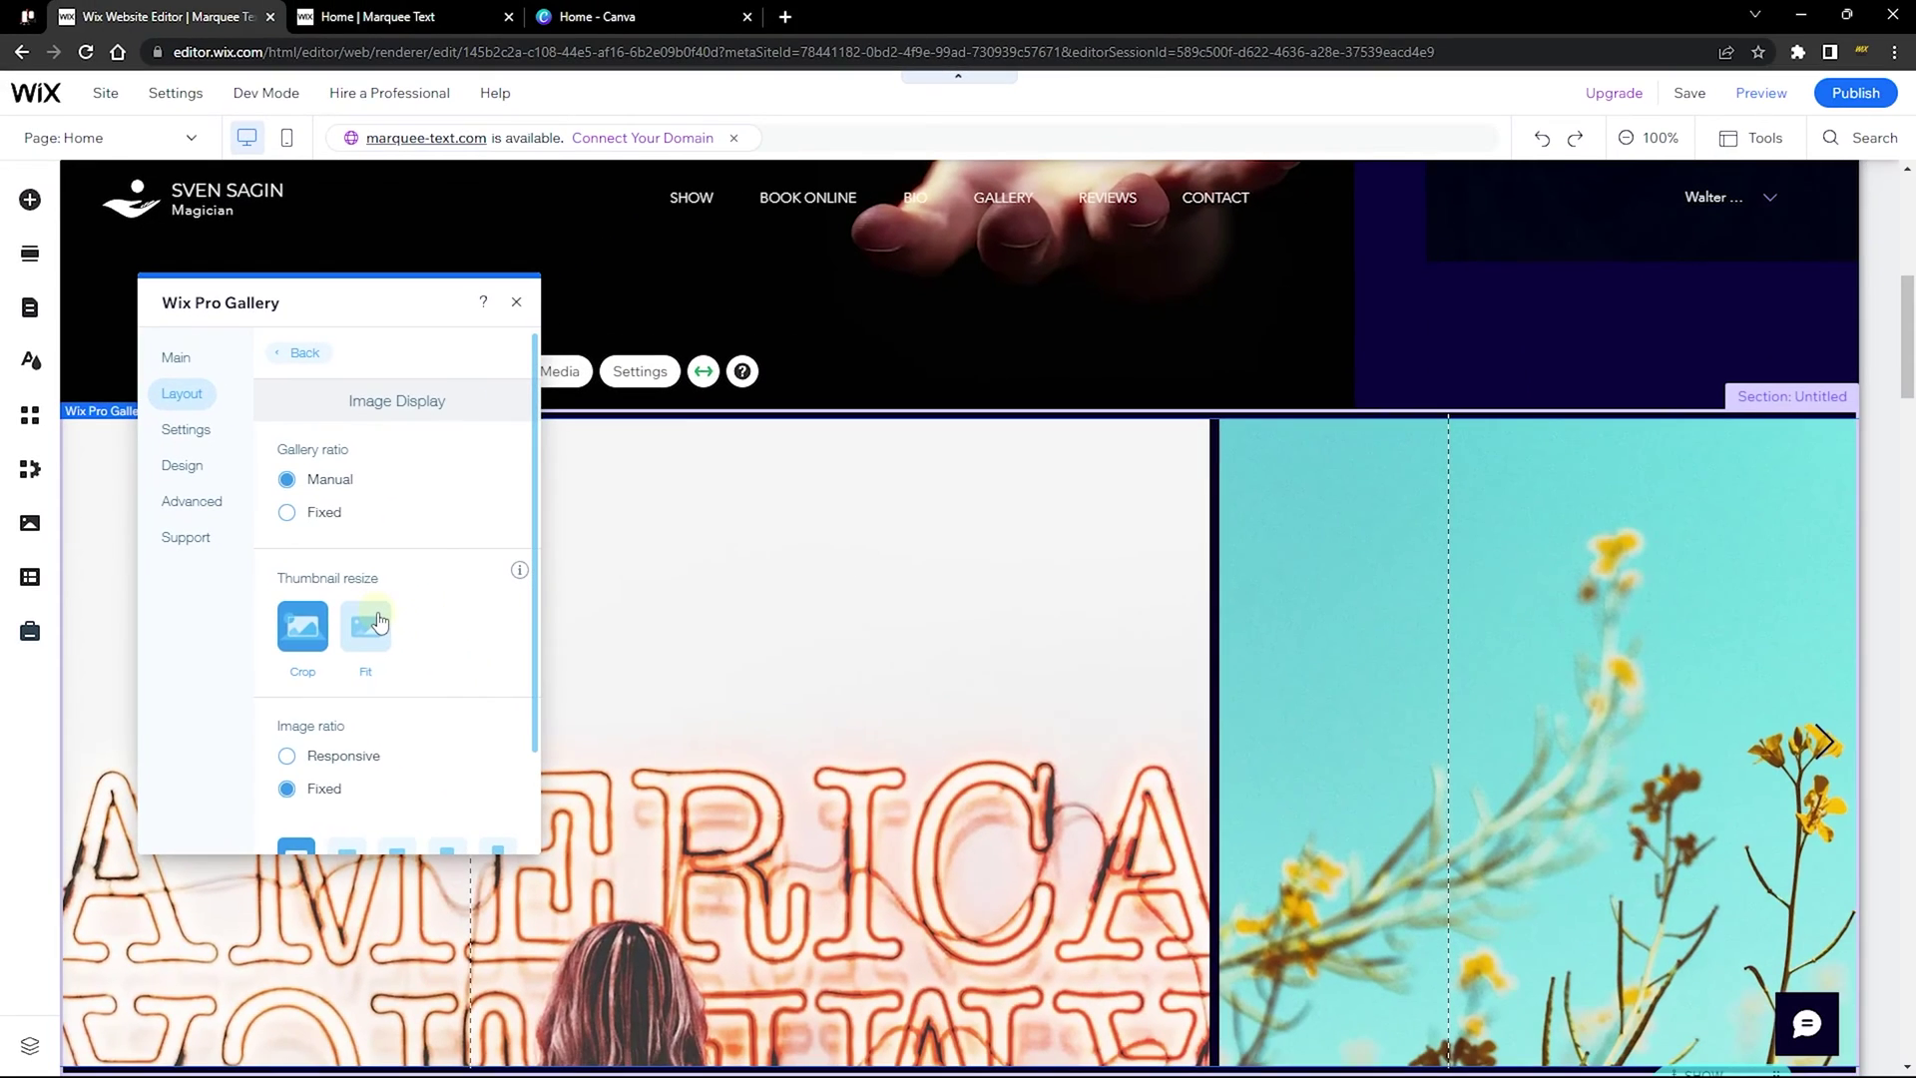
pyautogui.click(558, 664)
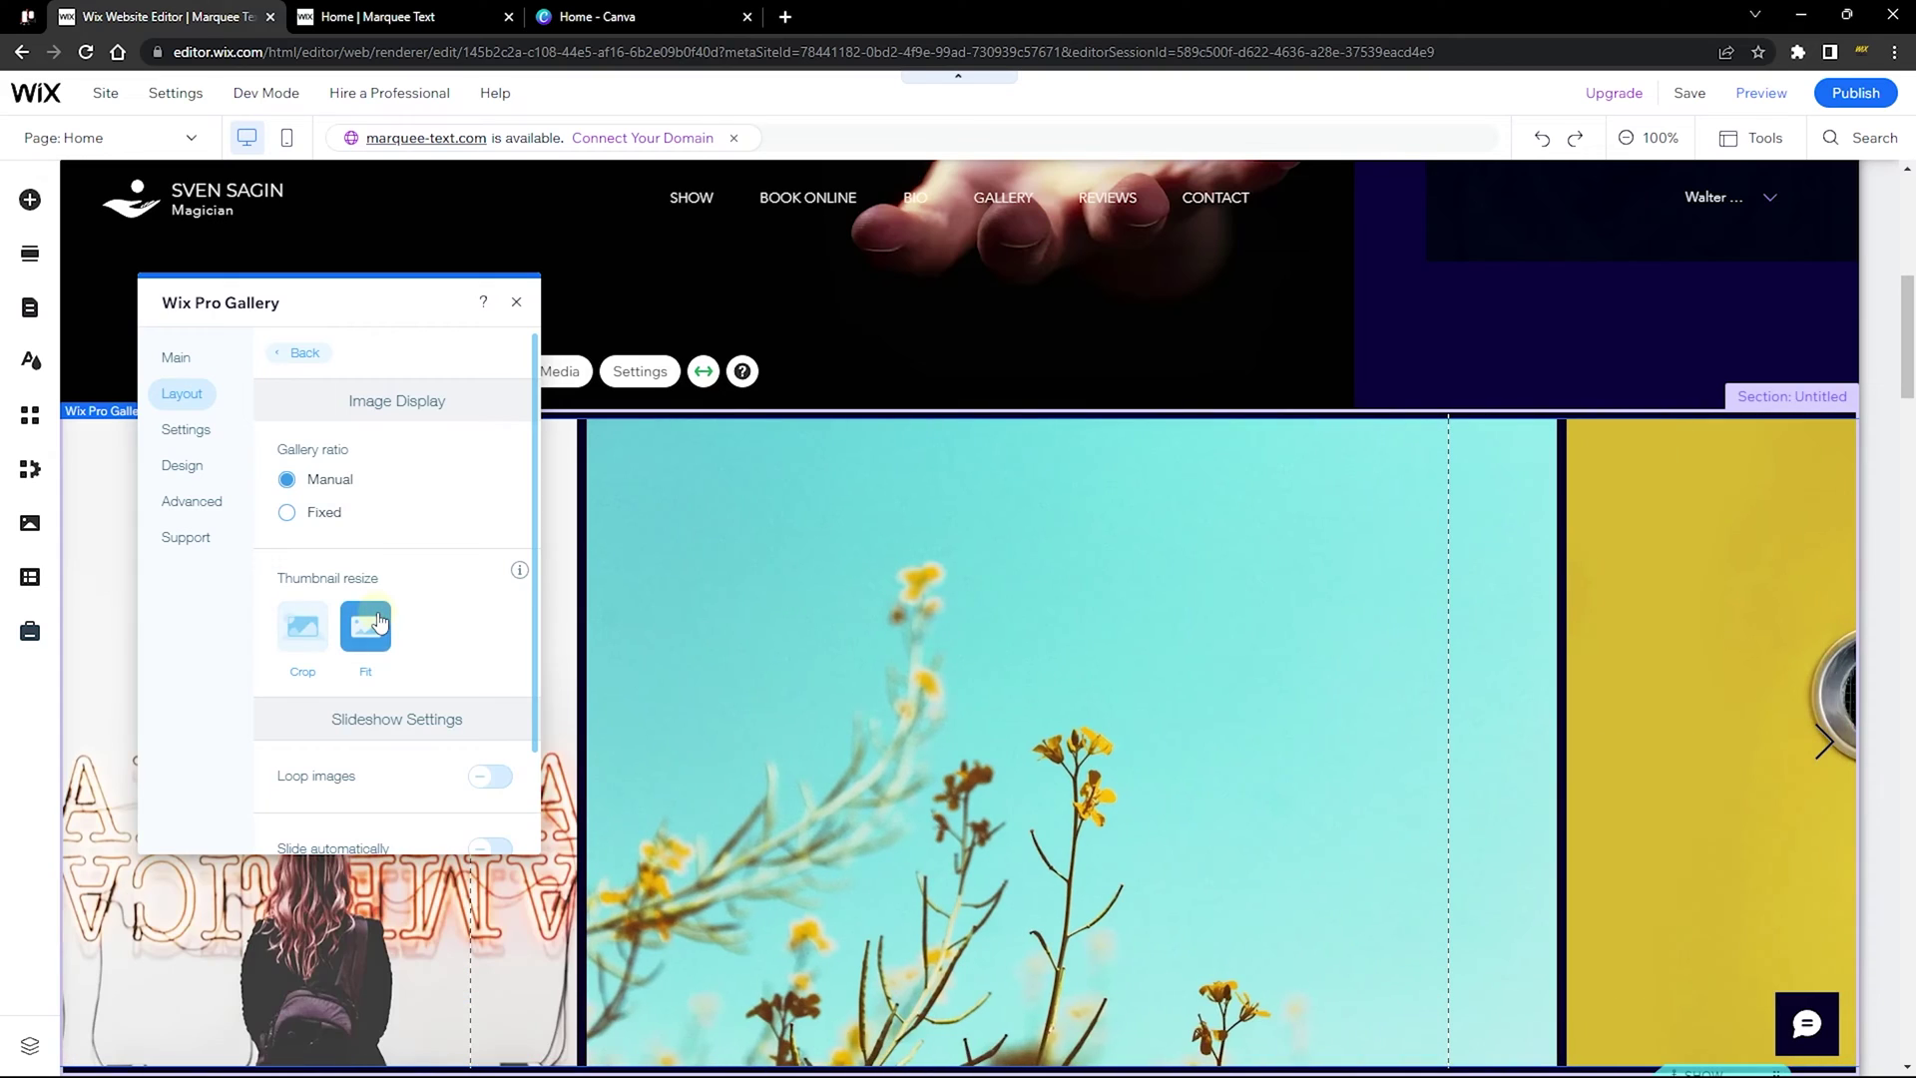
pyautogui.scroll(-2, 413, 625)
pyautogui.click(501, 602)
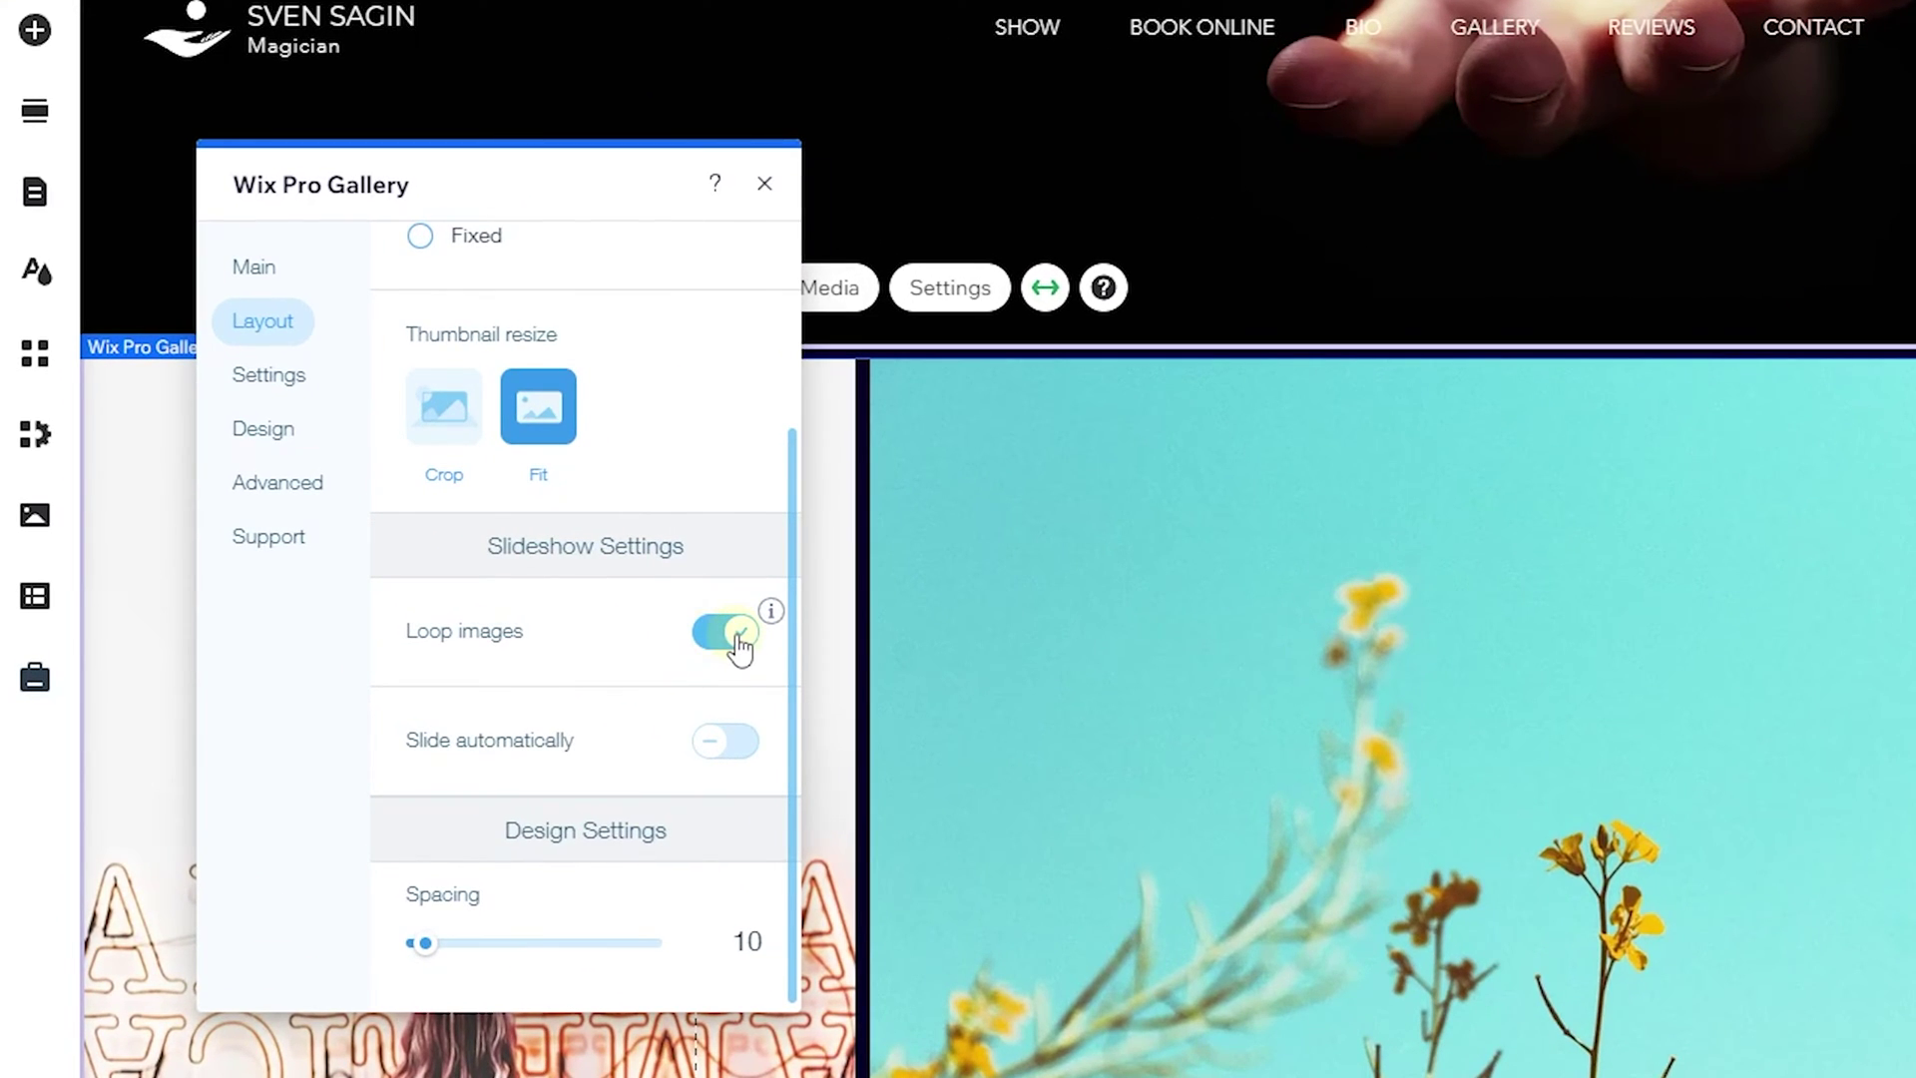
pyautogui.click(721, 746)
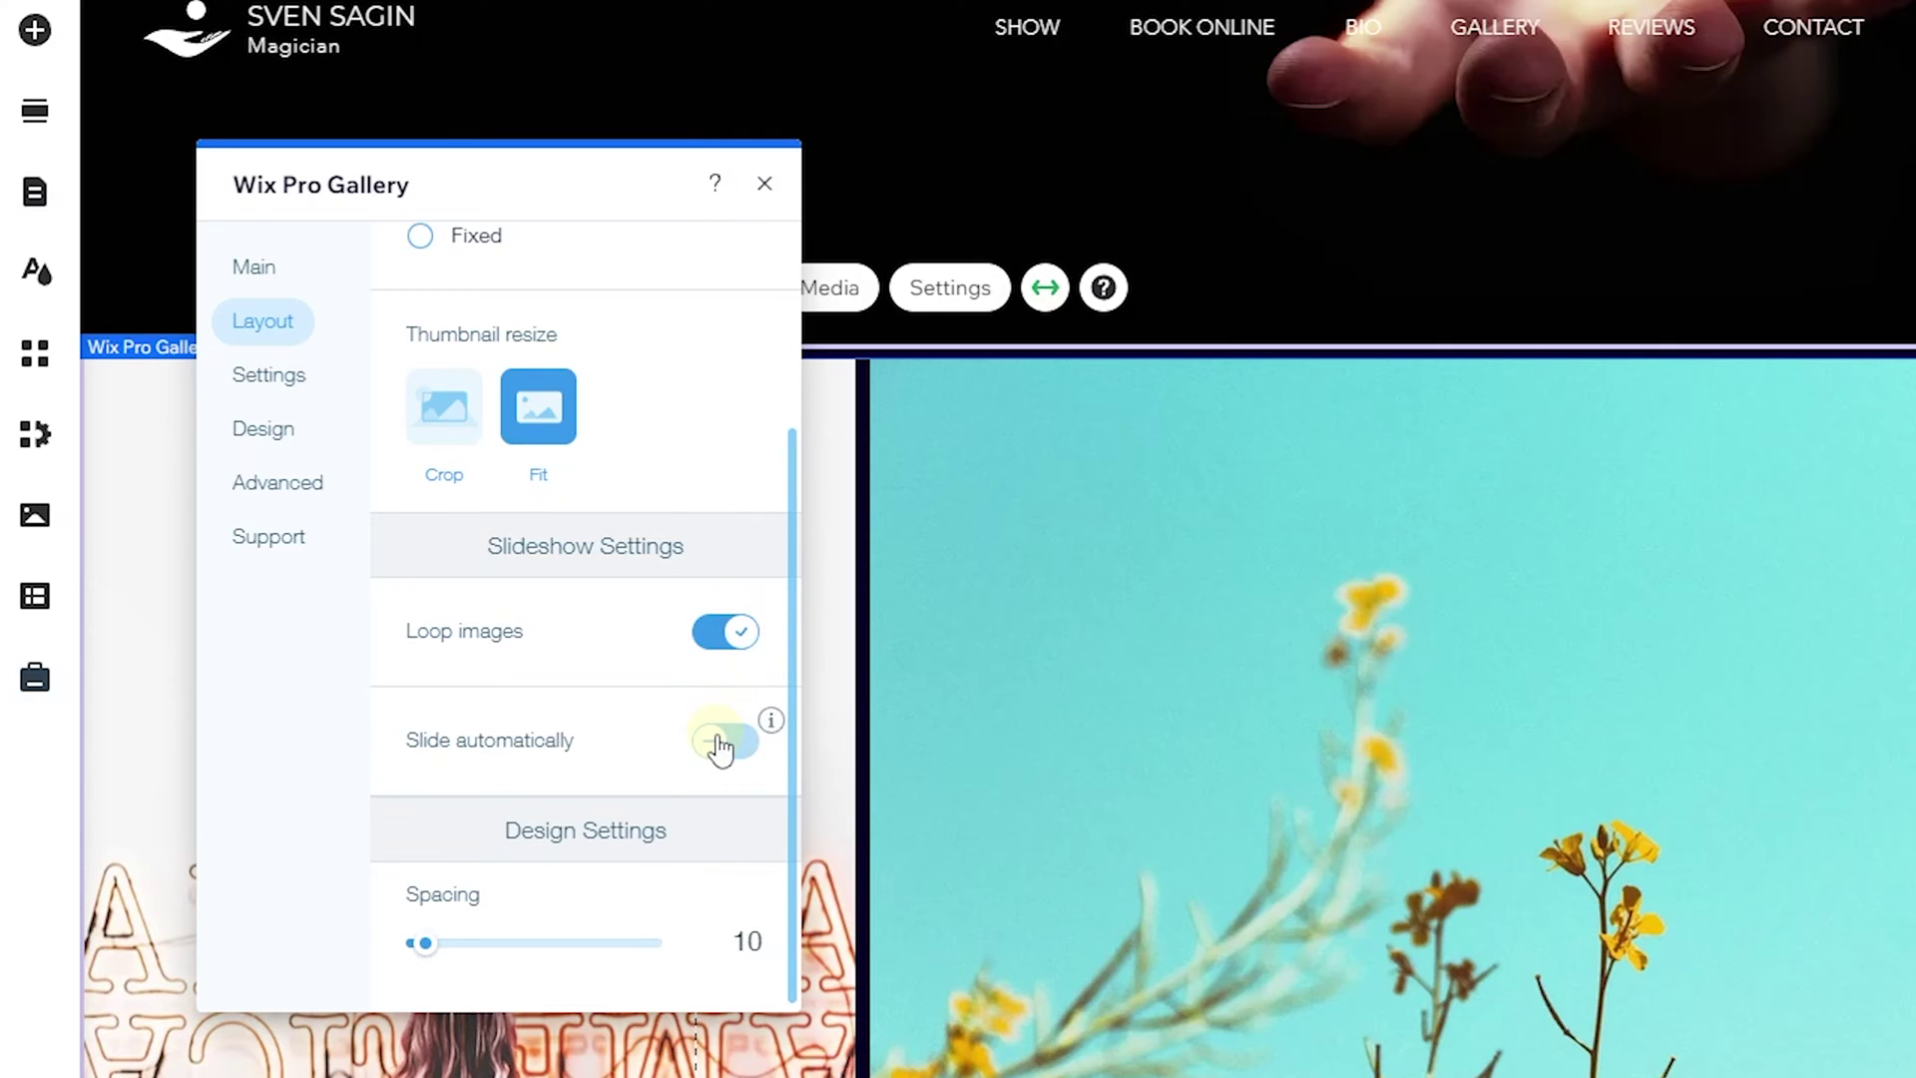
pyautogui.scroll(-2, 675, 769)
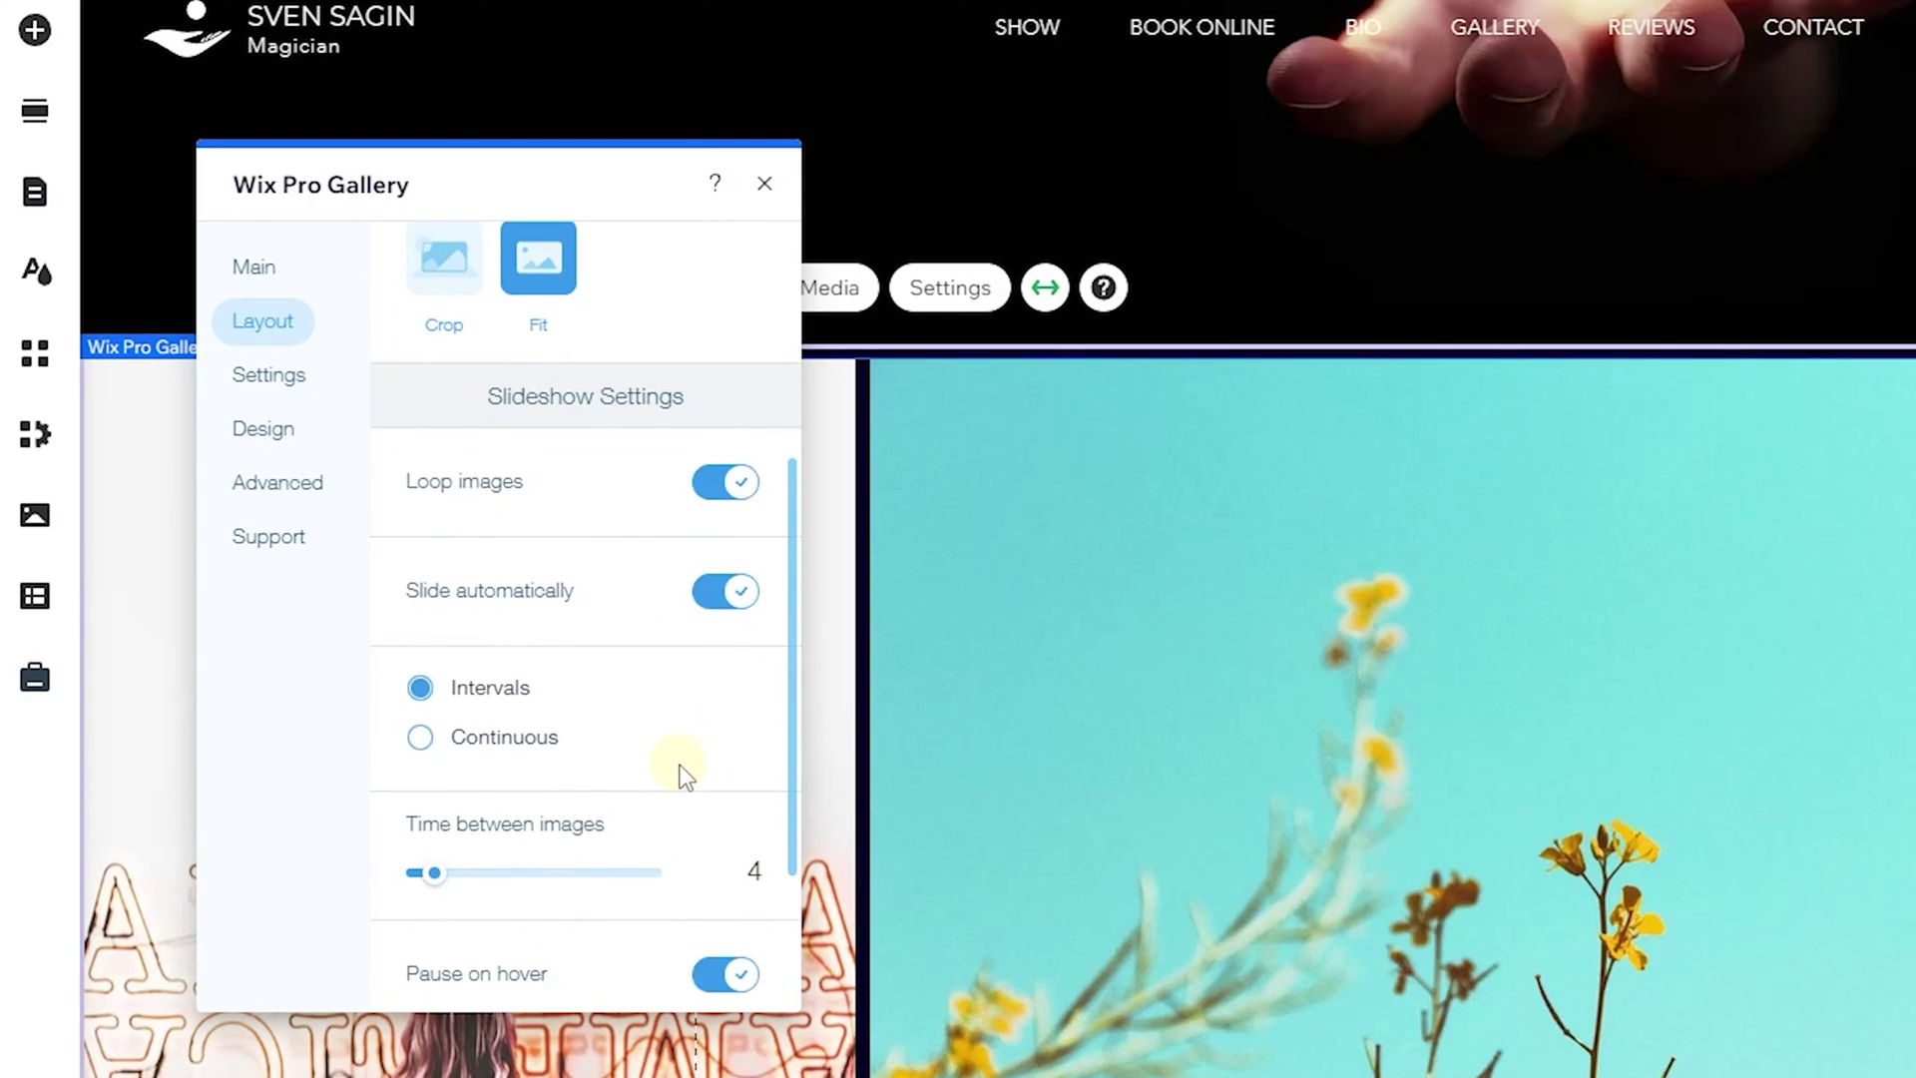
pyautogui.click(536, 747)
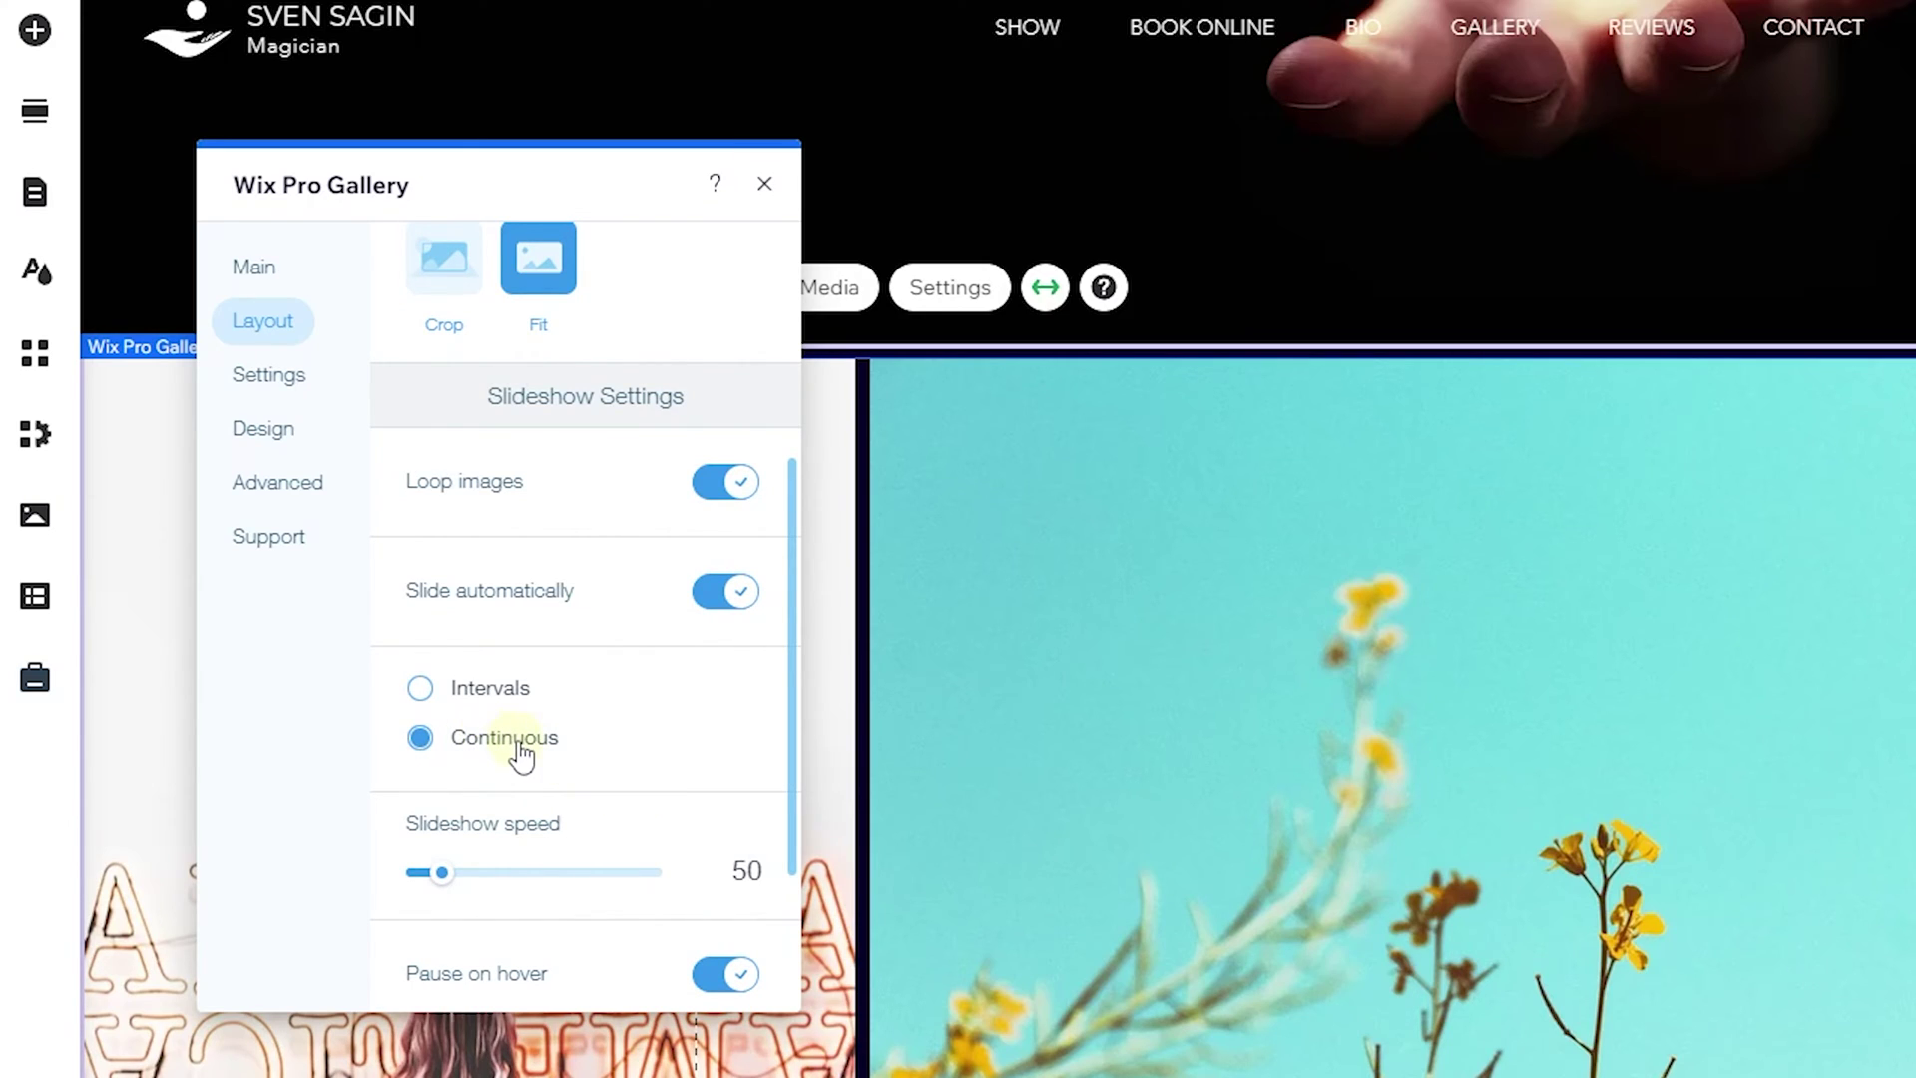
# Set the slideshow speed to 100 and the image spacing to 0.
pyautogui.scroll(-2, 520, 743)
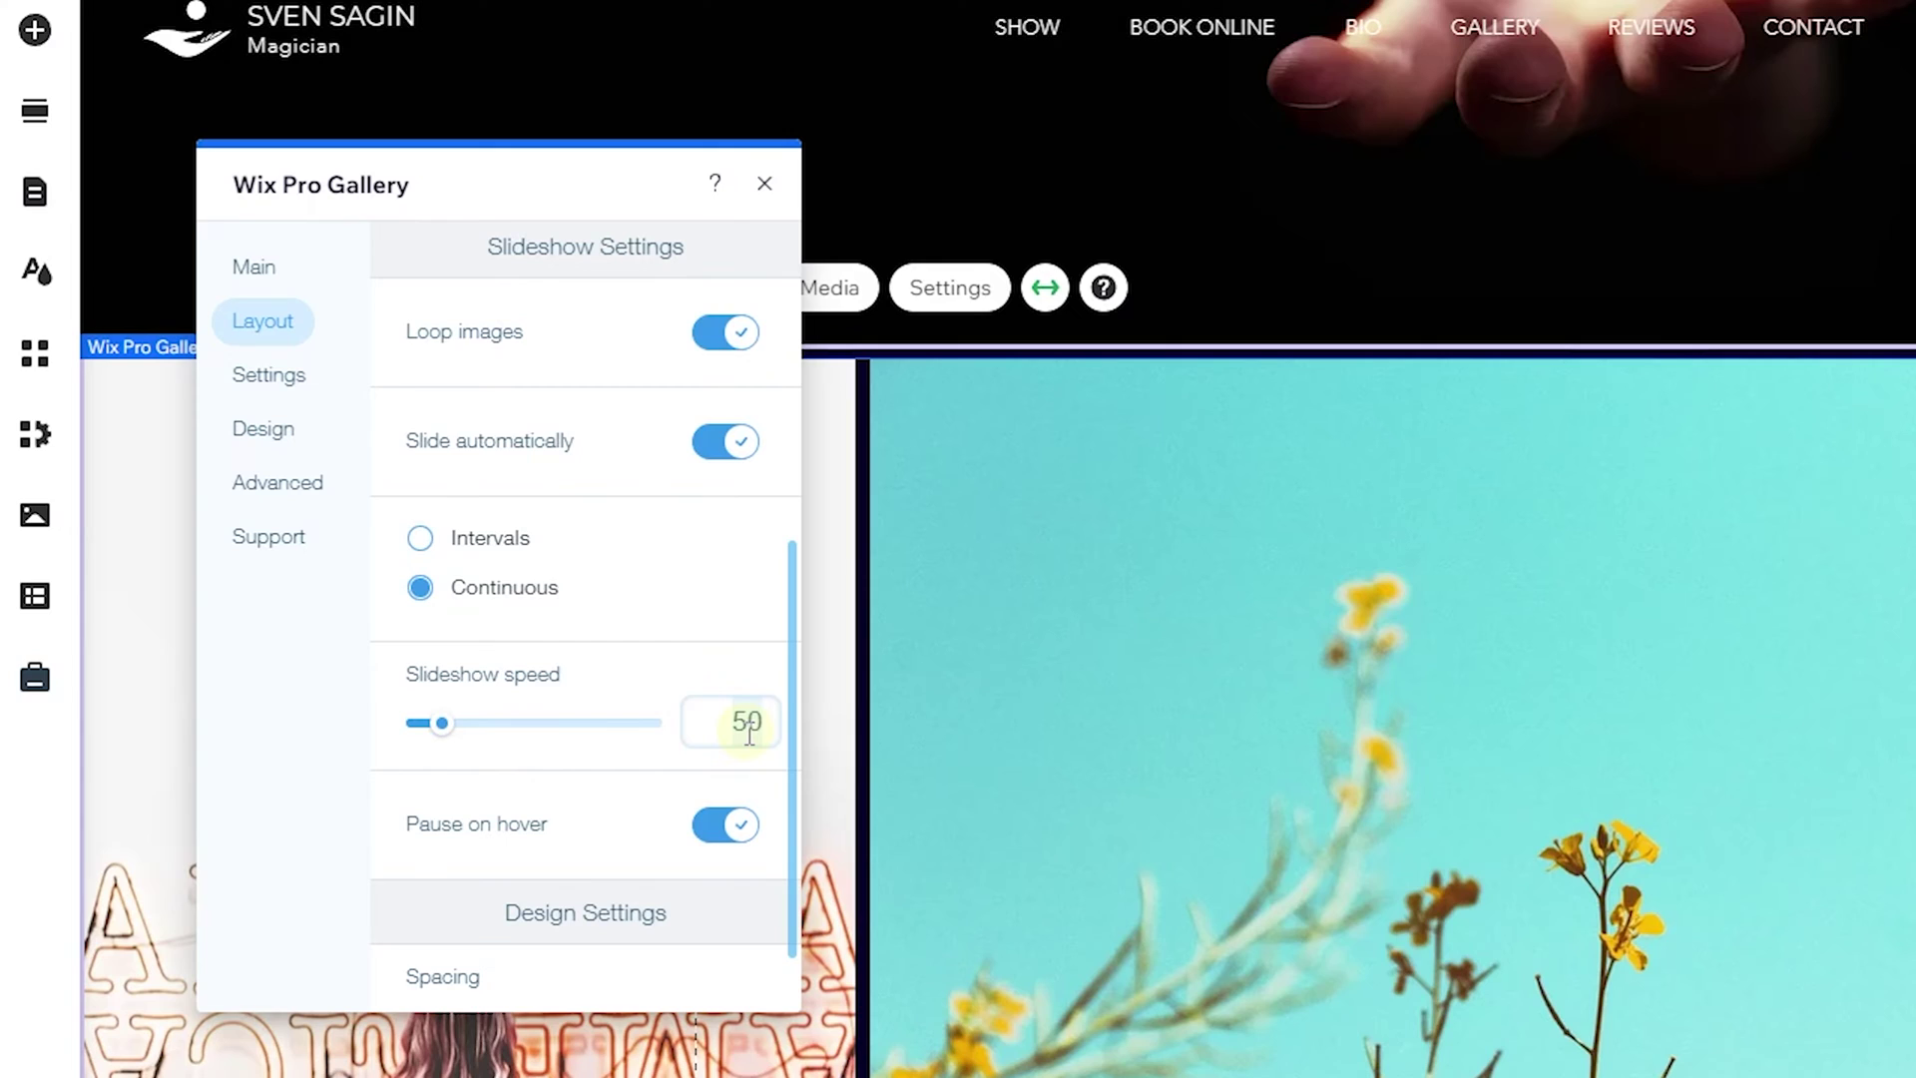
pyautogui.press('Return')
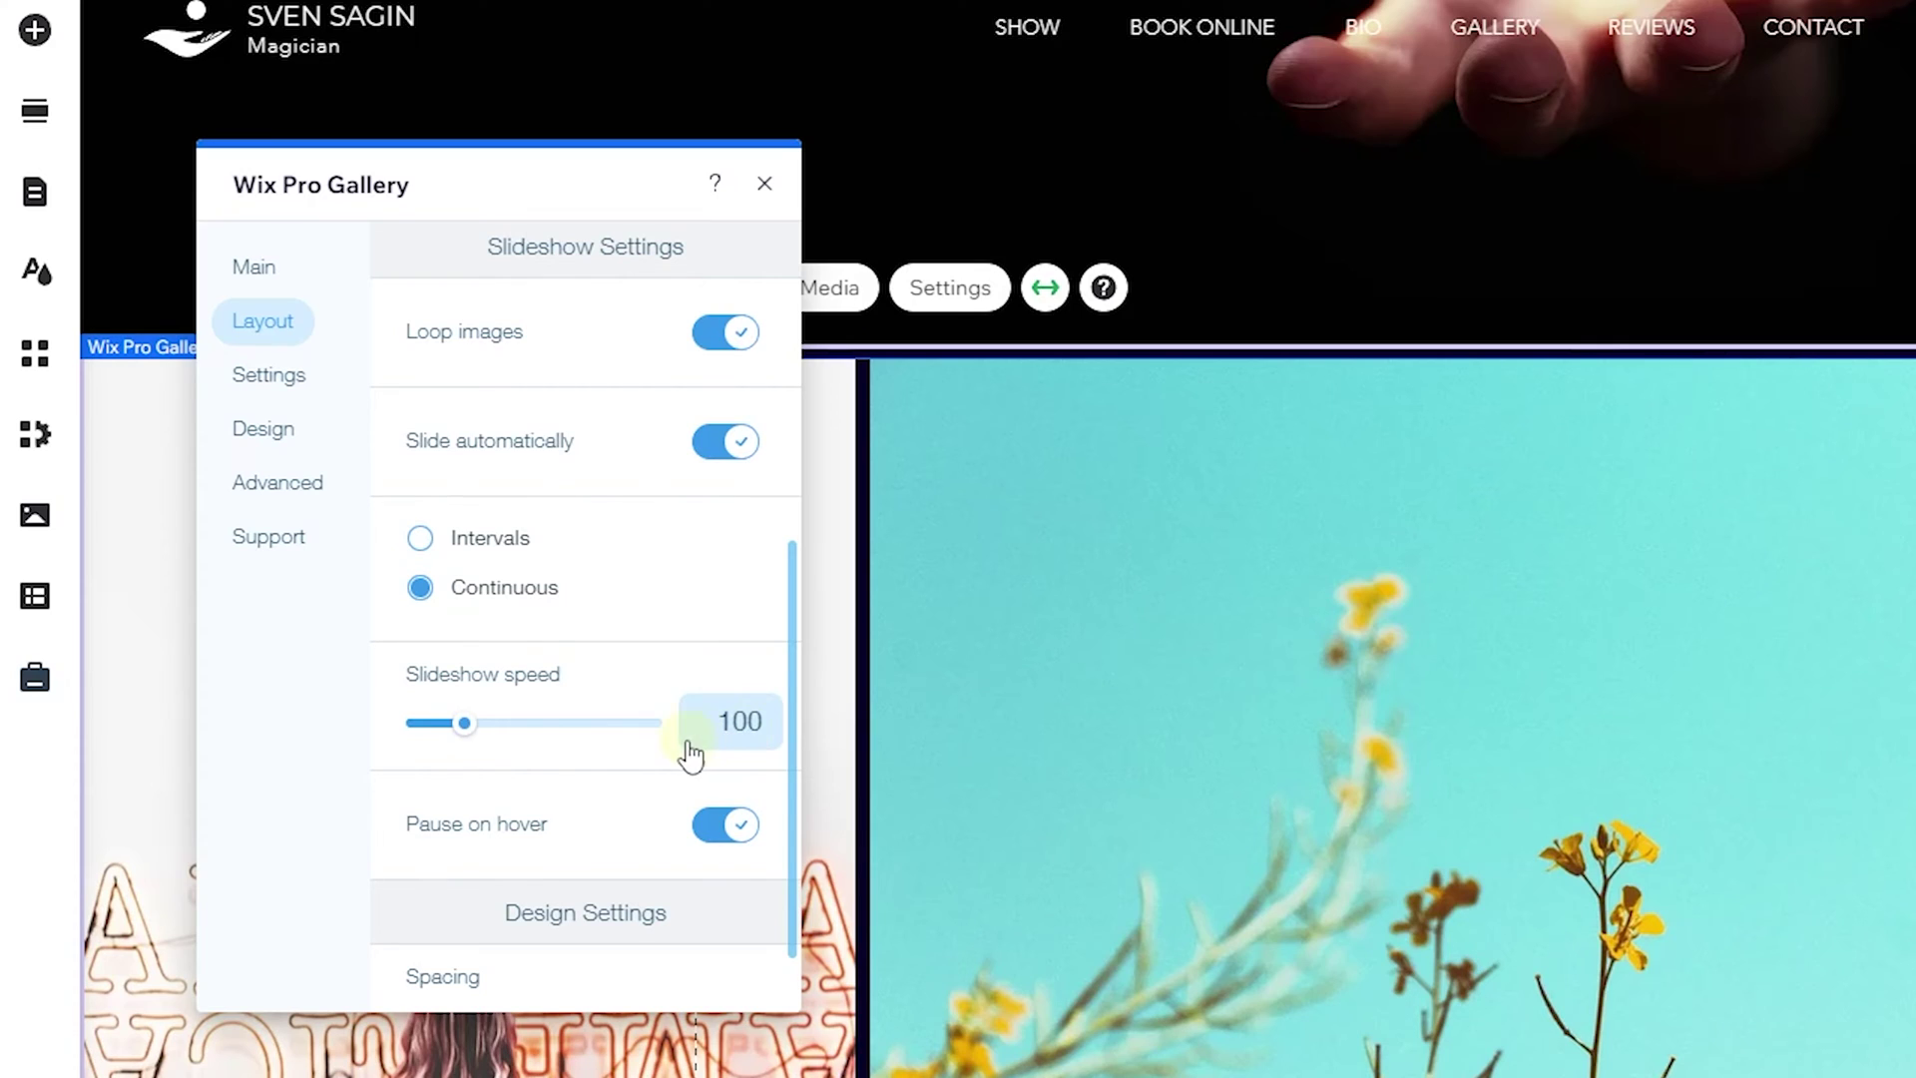
pyautogui.click(618, 740)
pyautogui.click(719, 721)
pyautogui.write('100')
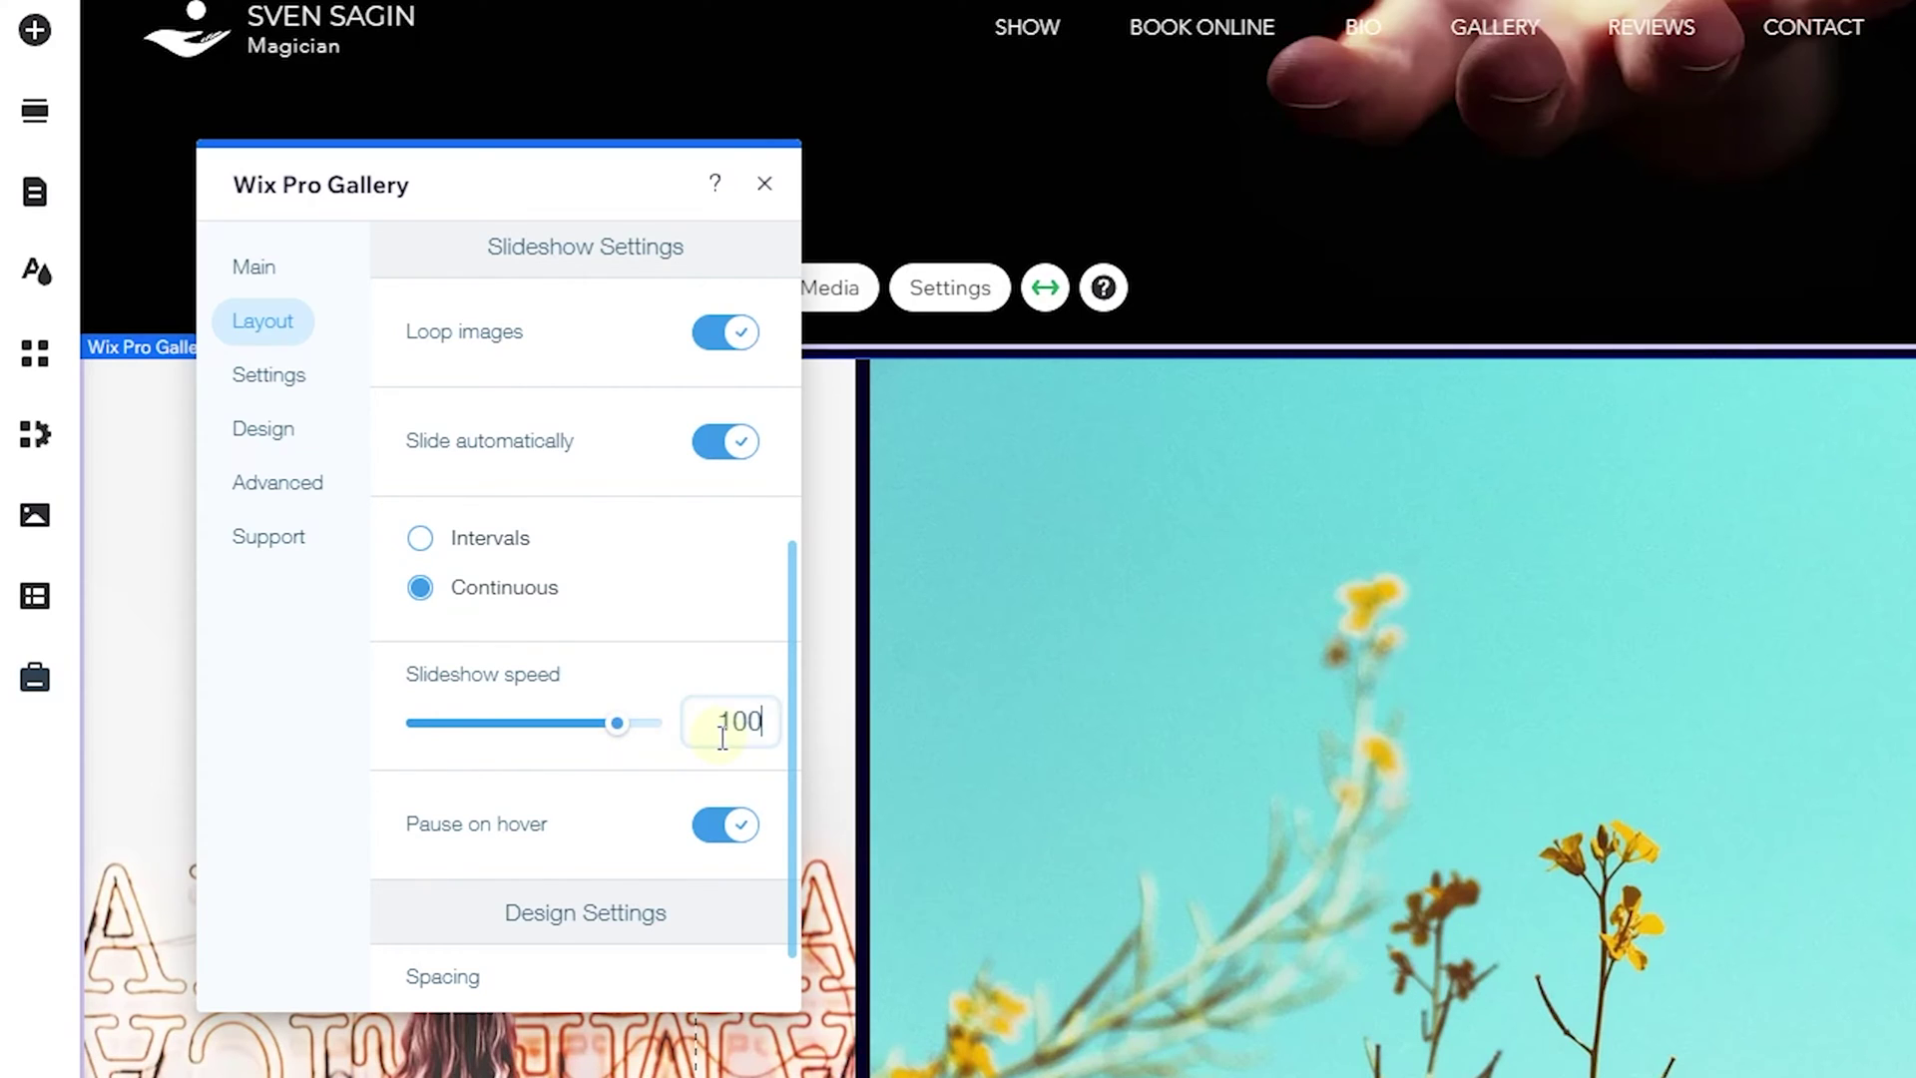
pyautogui.press('Return')
pyautogui.scroll(-1, 727, 736)
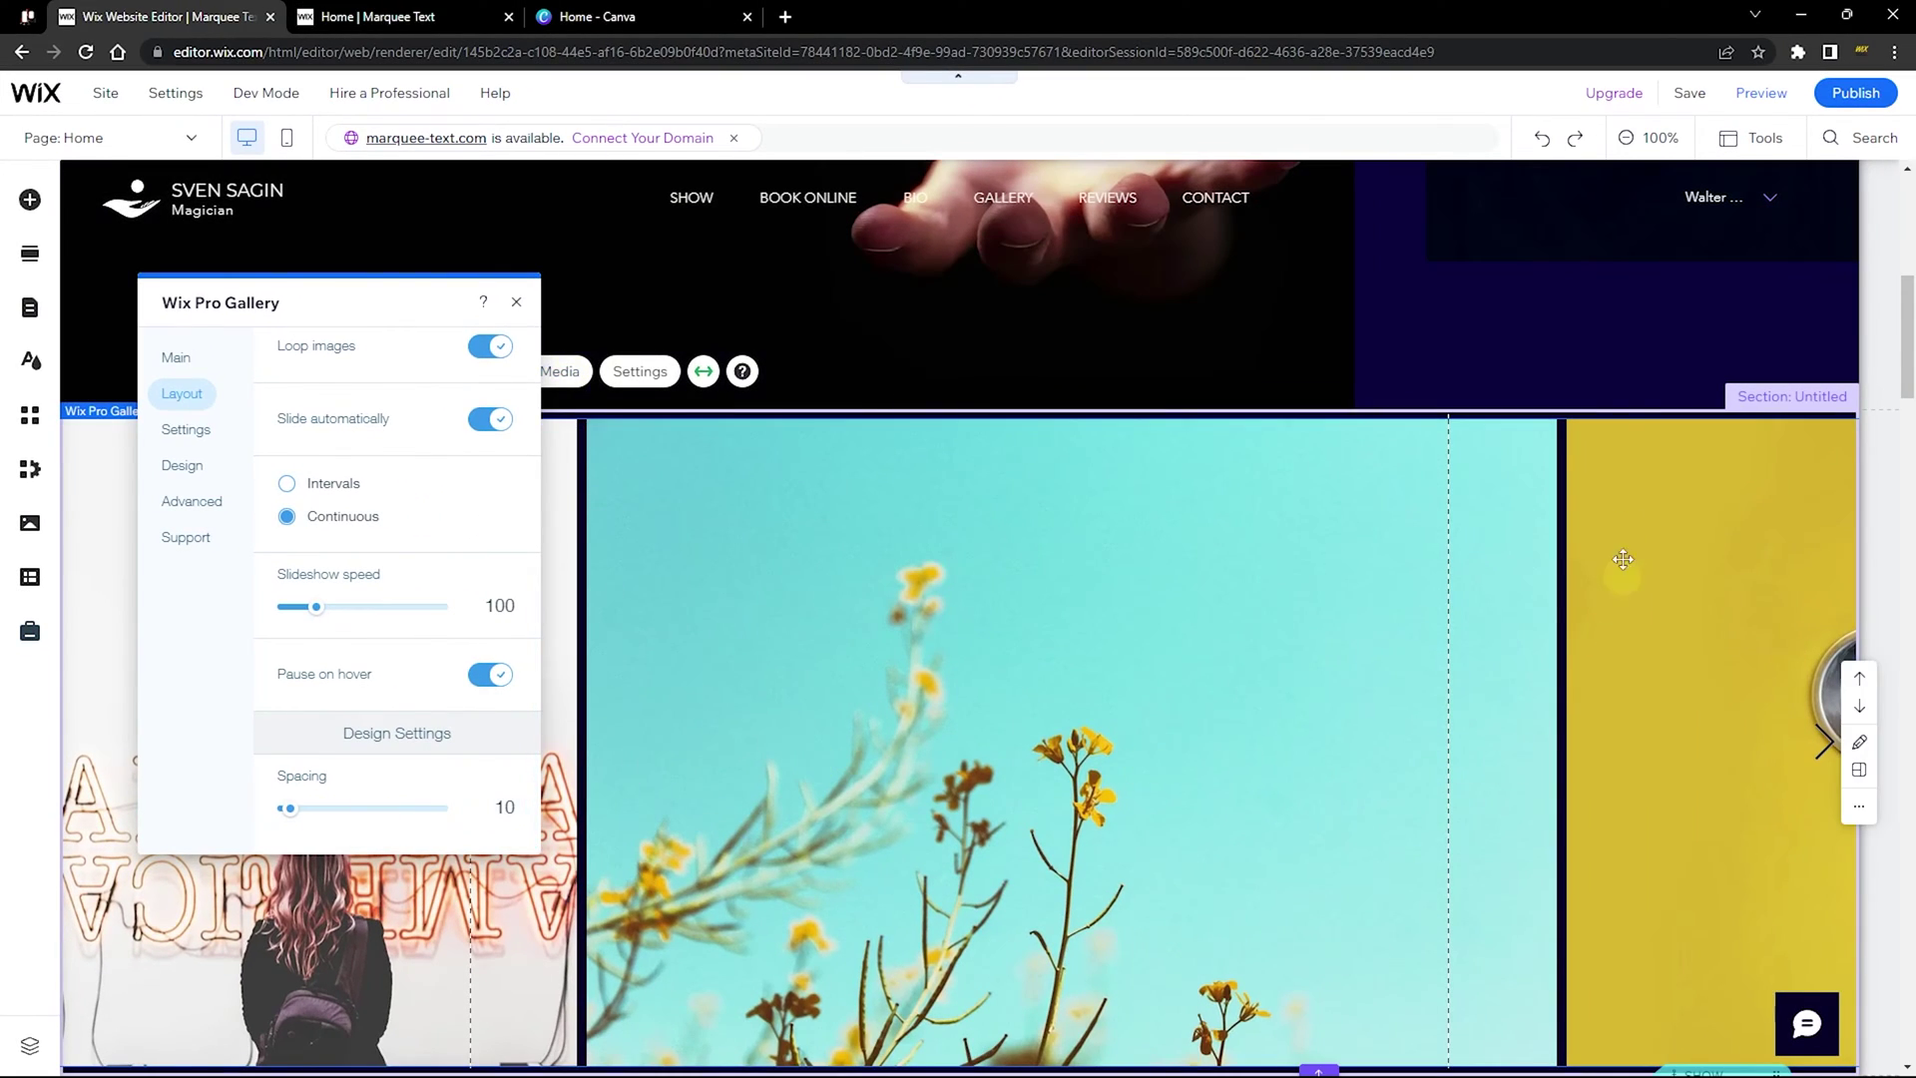
pyautogui.click(505, 806)
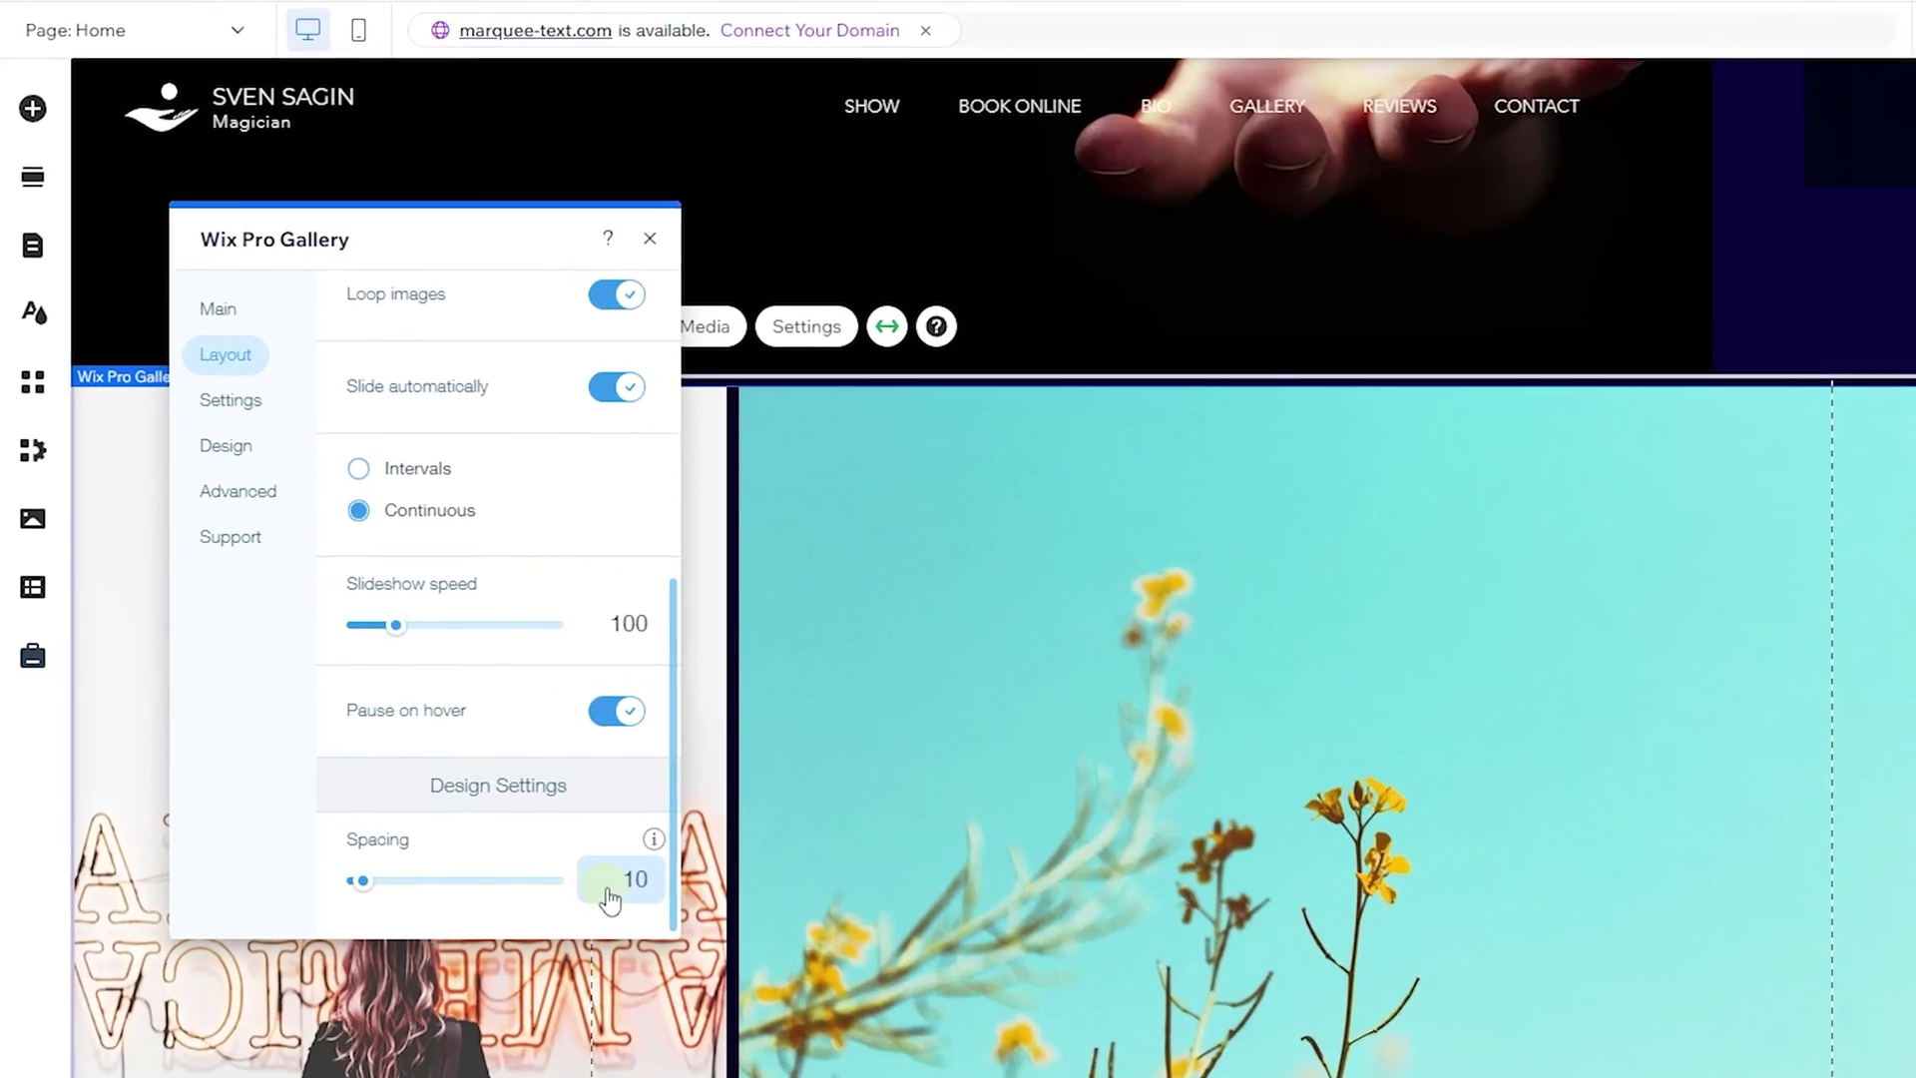
pyautogui.write('0')
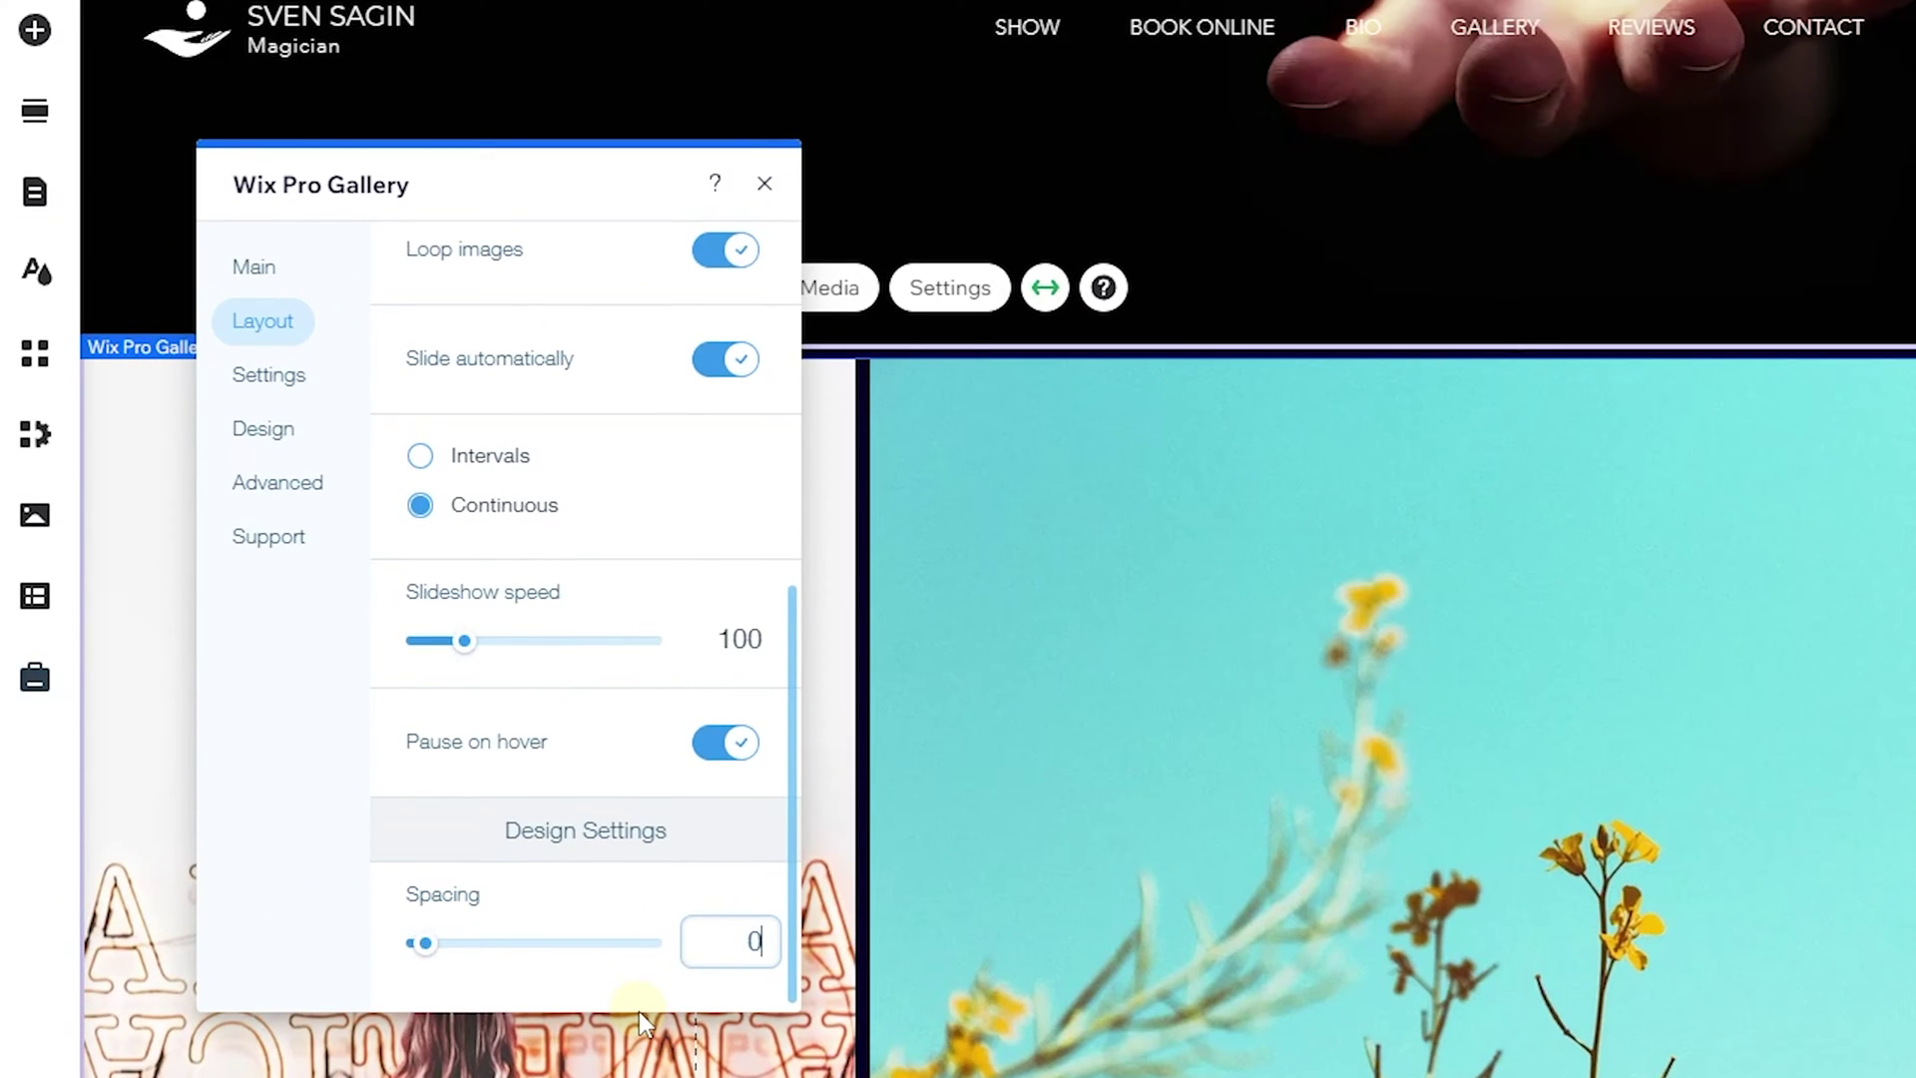
pyautogui.click(639, 1009)
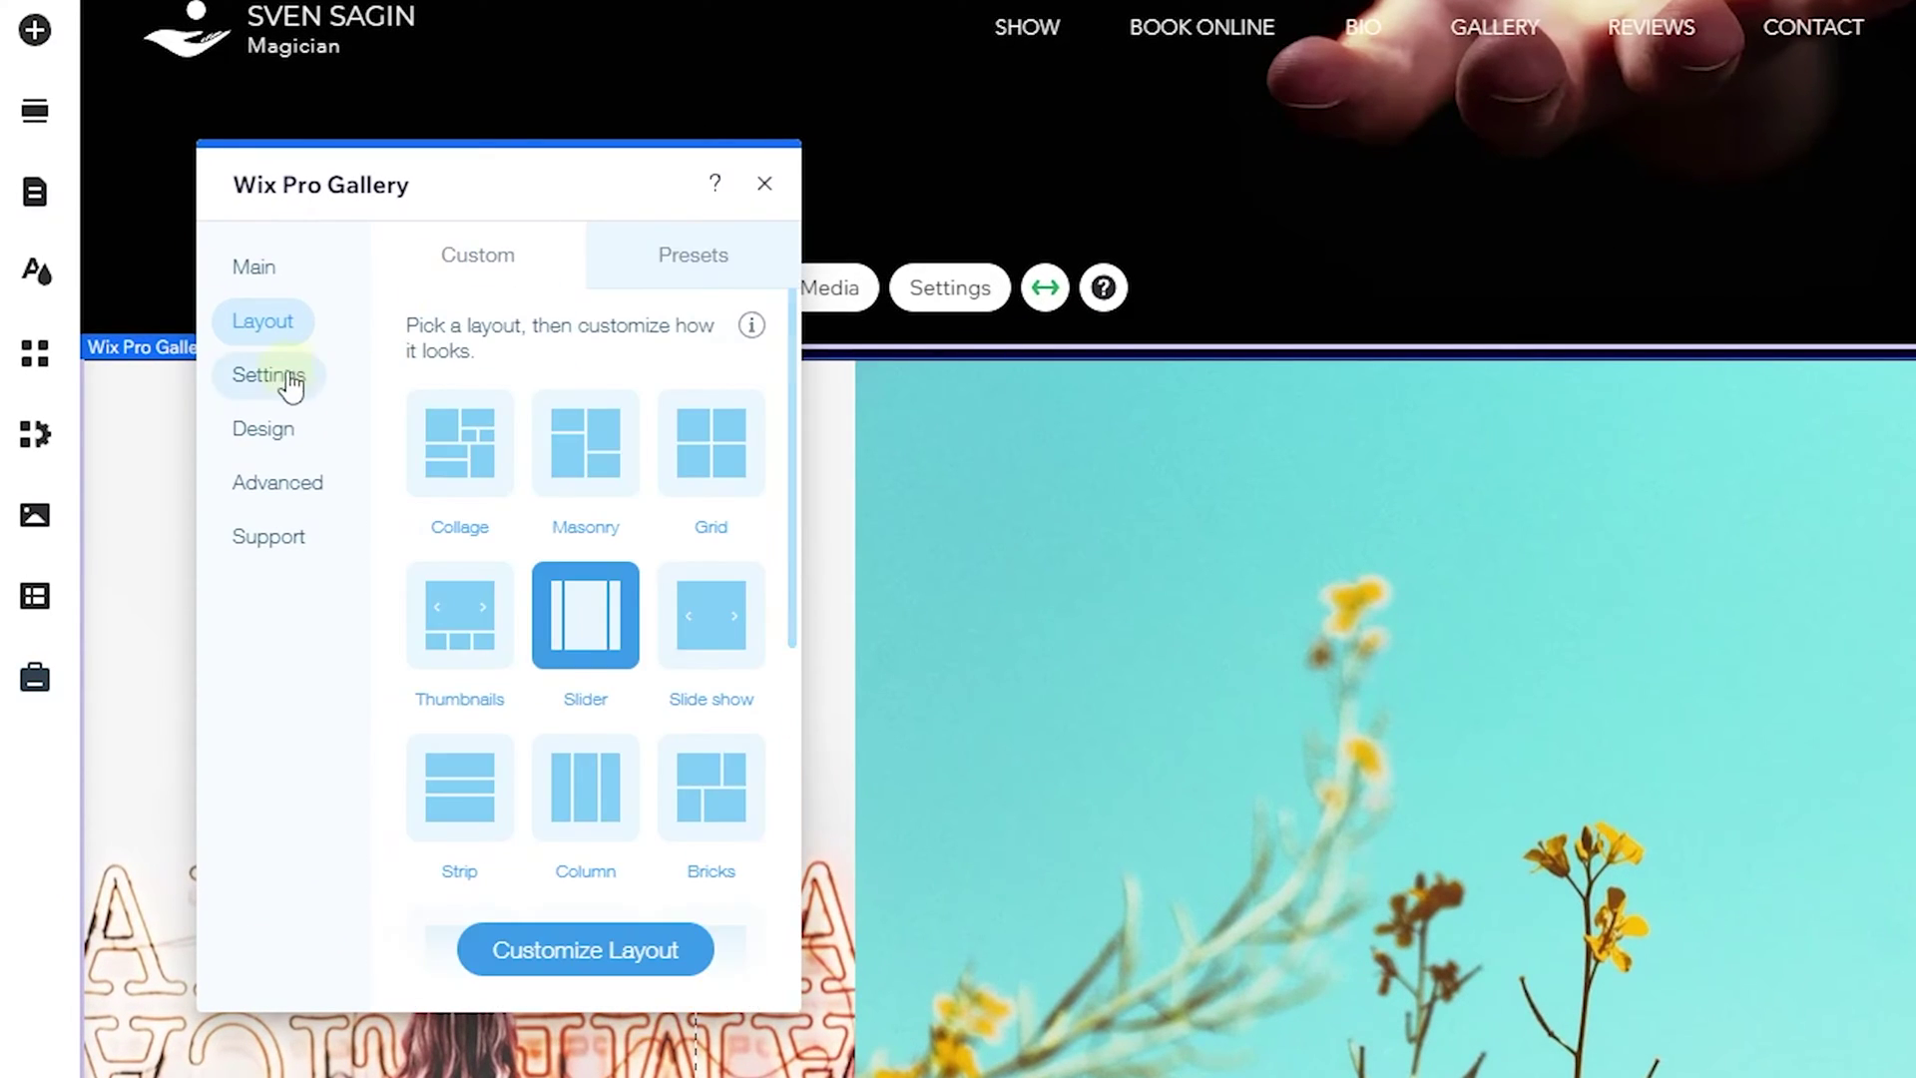
# Make clicking a gallery item open a link and switch off the heart icon.
pyautogui.click(267, 385)
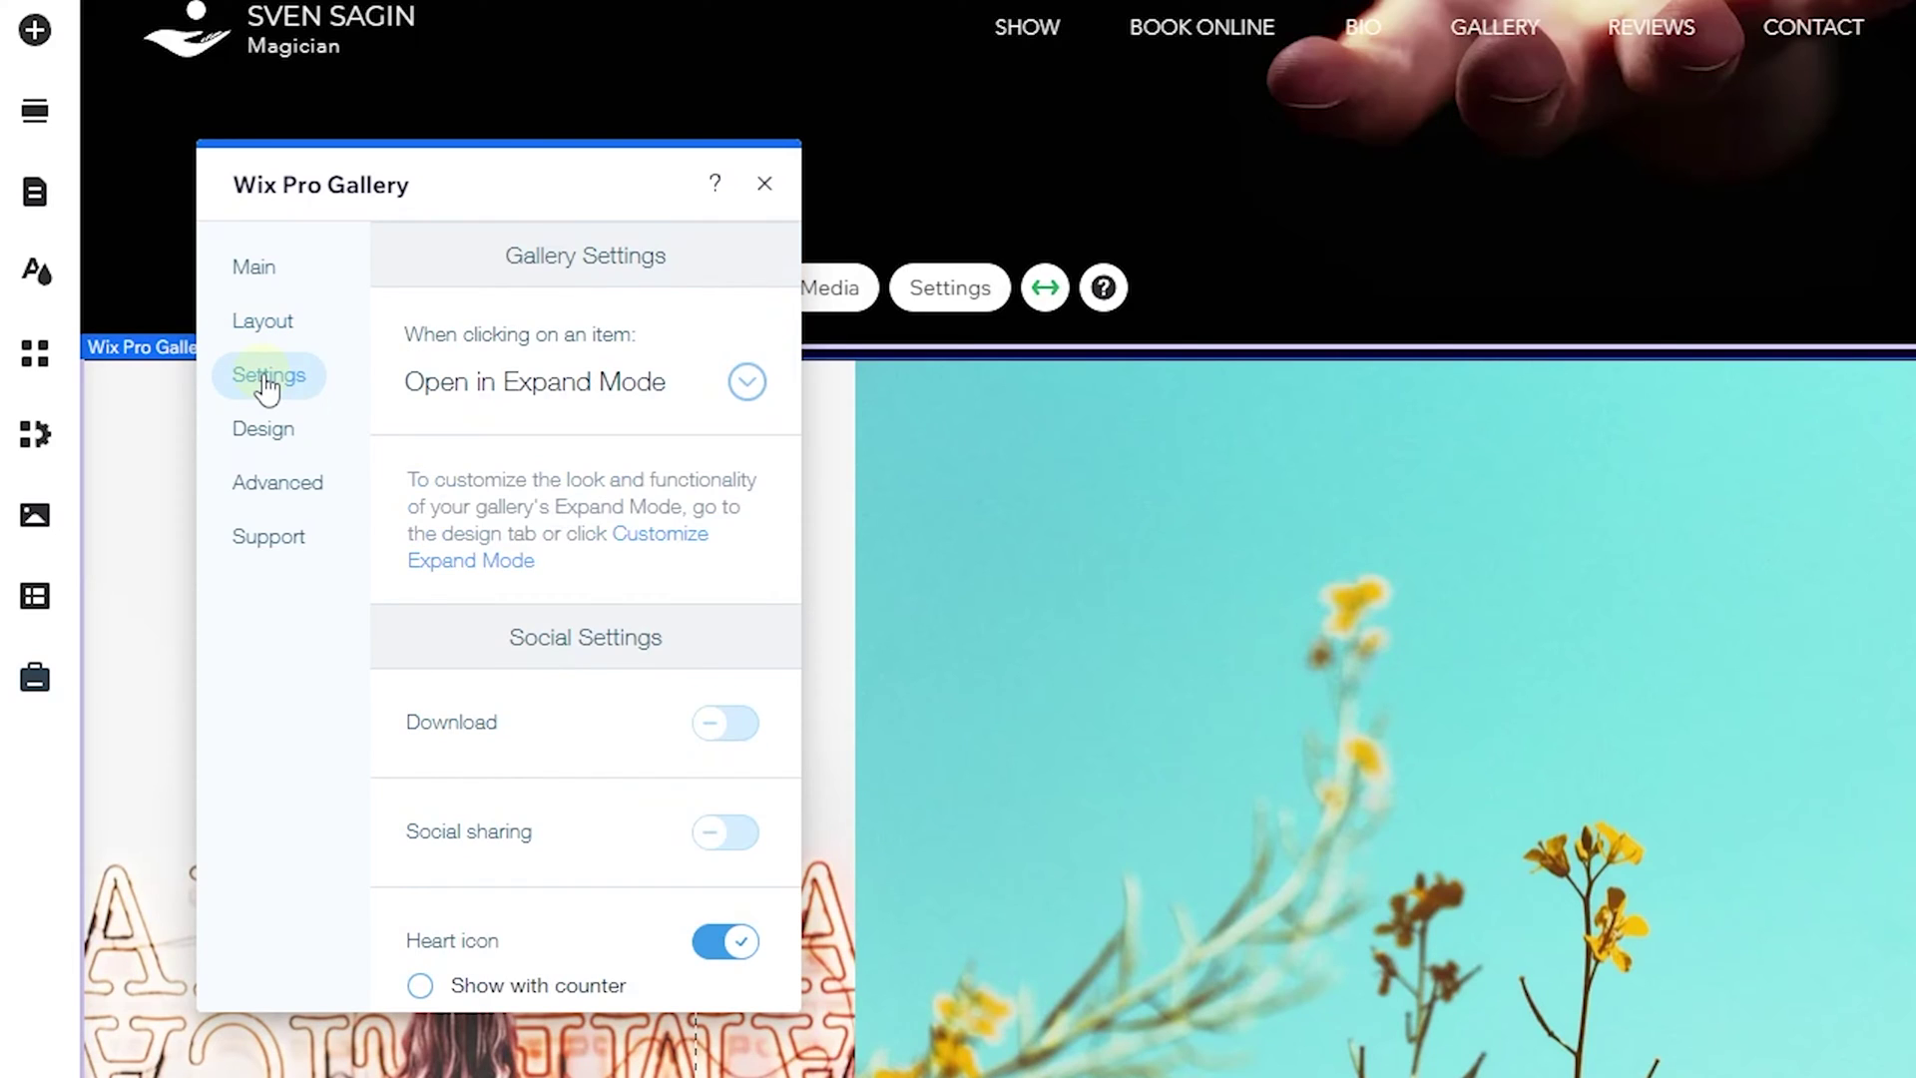
pyautogui.click(520, 383)
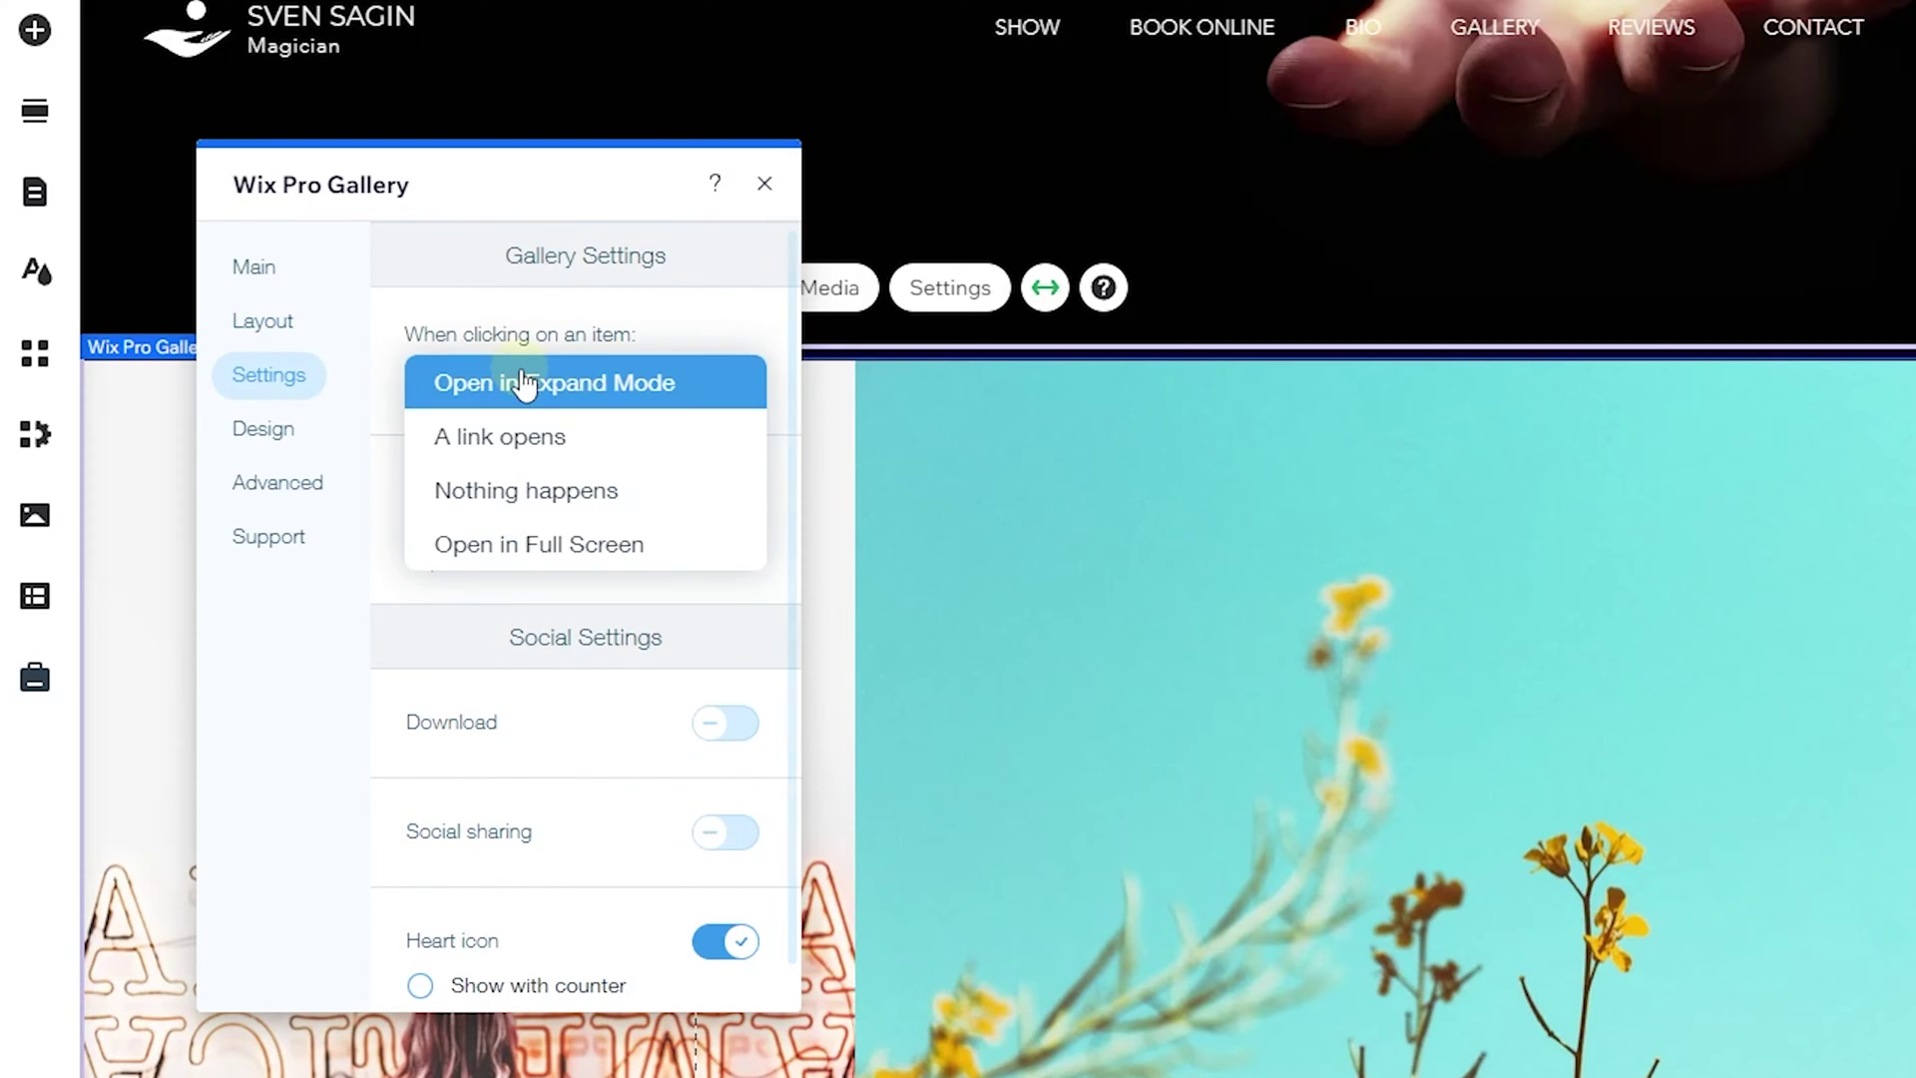
pyautogui.click(589, 449)
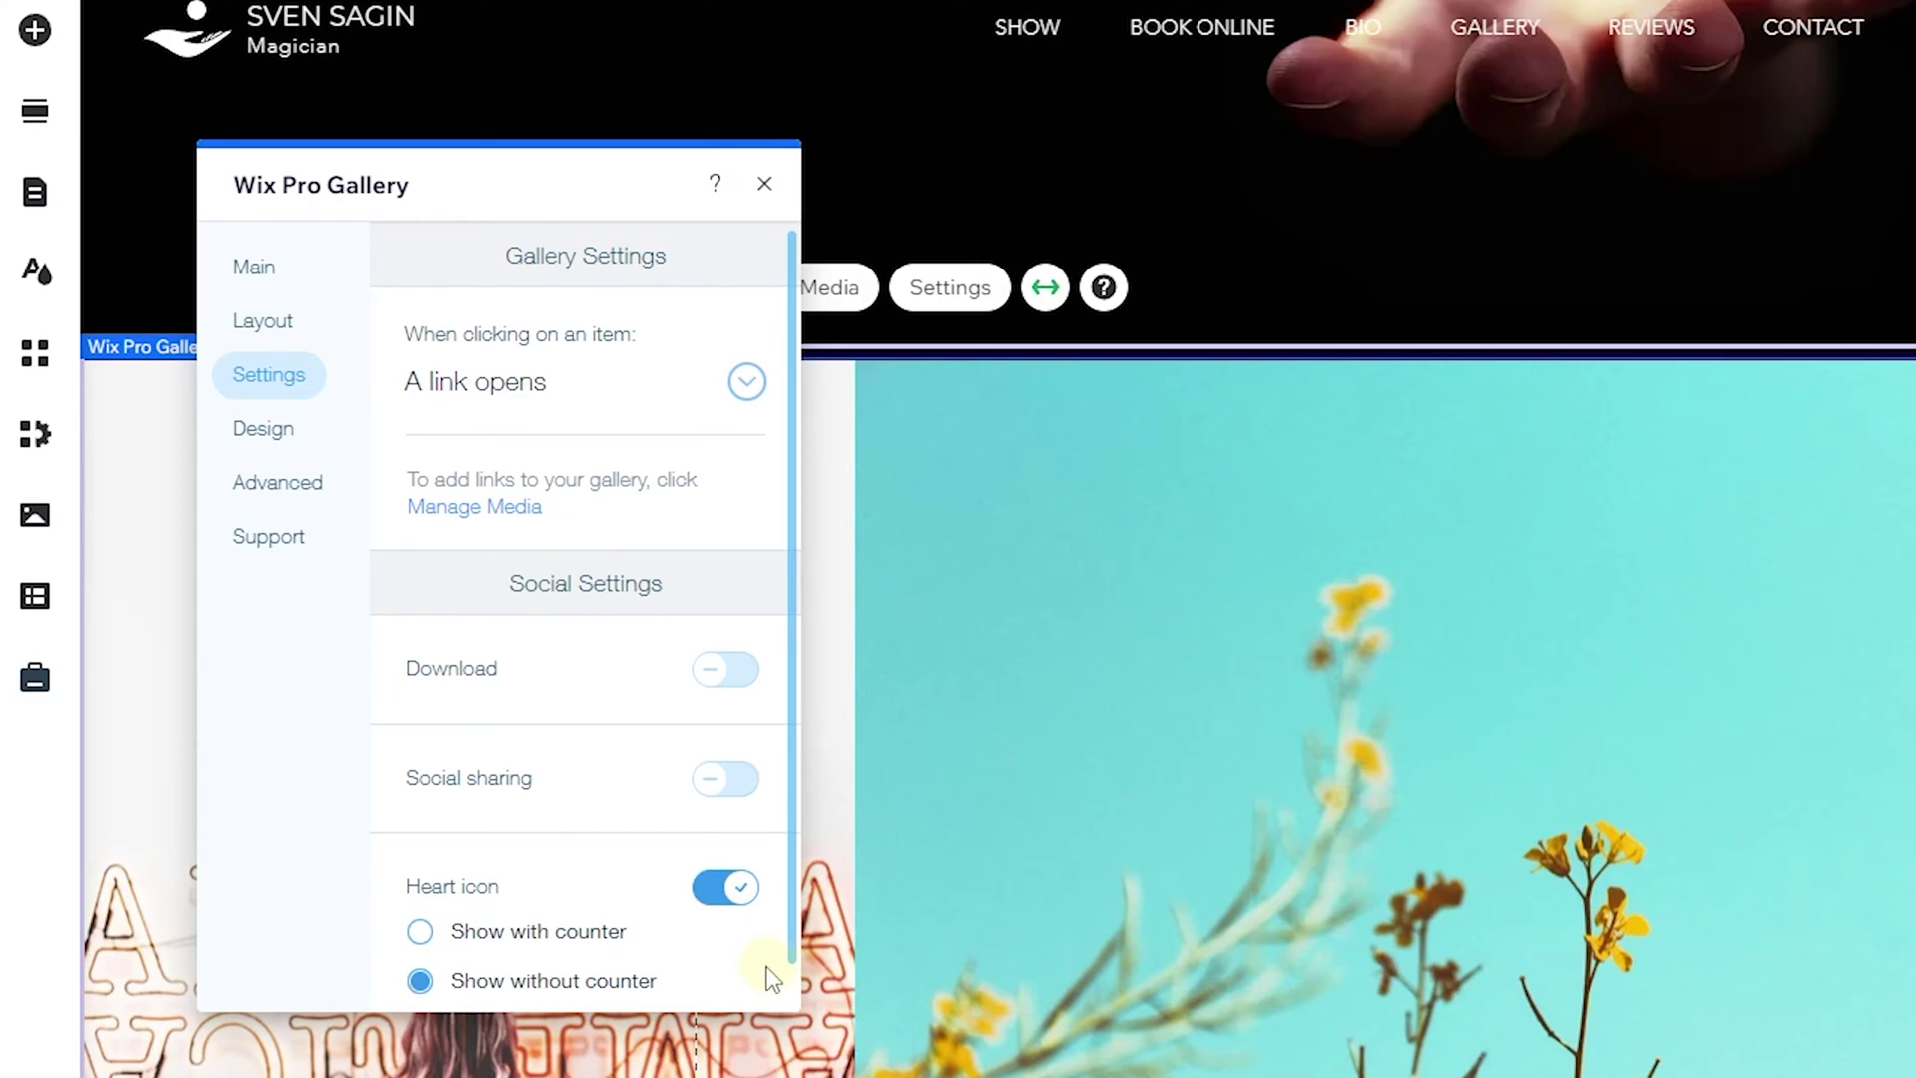
pyautogui.click(733, 903)
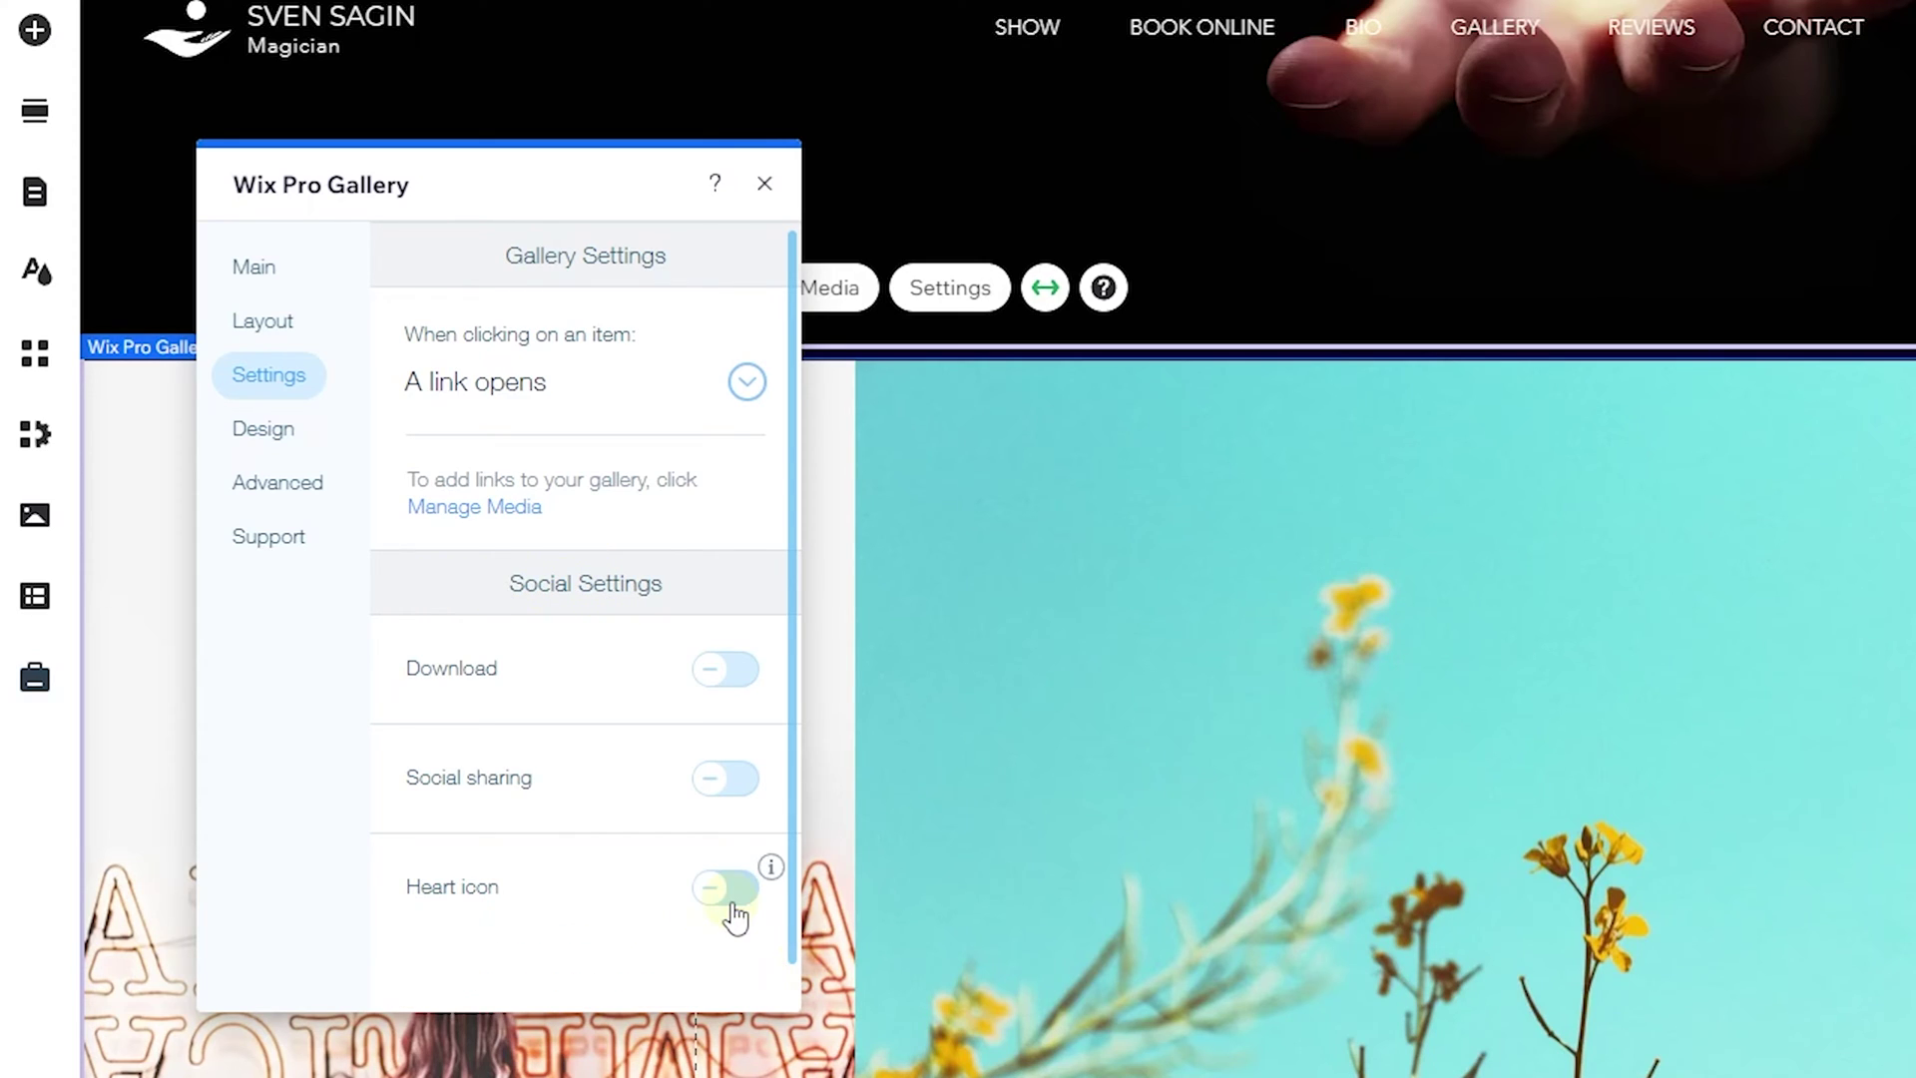
# Set the overlay colour opacity to 0% under Design > Overlay & Icons.
pyautogui.click(265, 439)
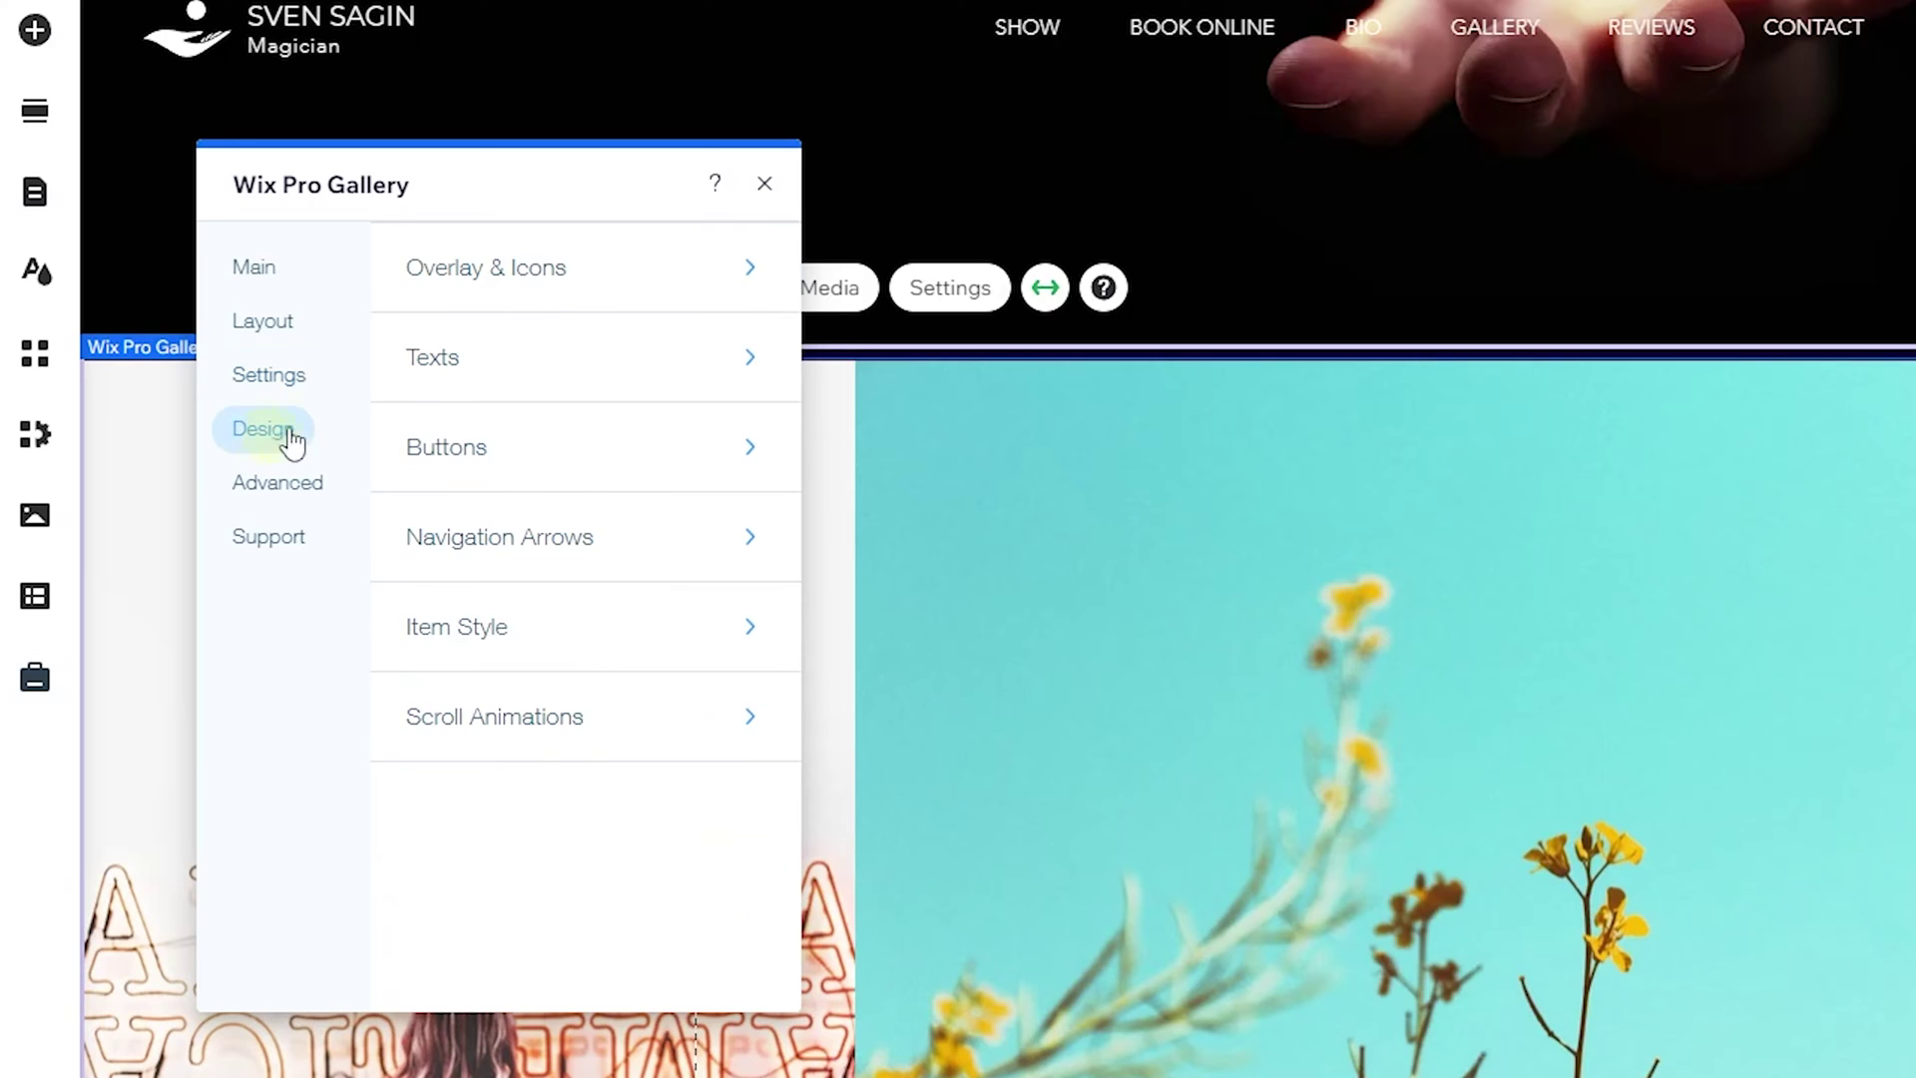
pyautogui.click(542, 292)
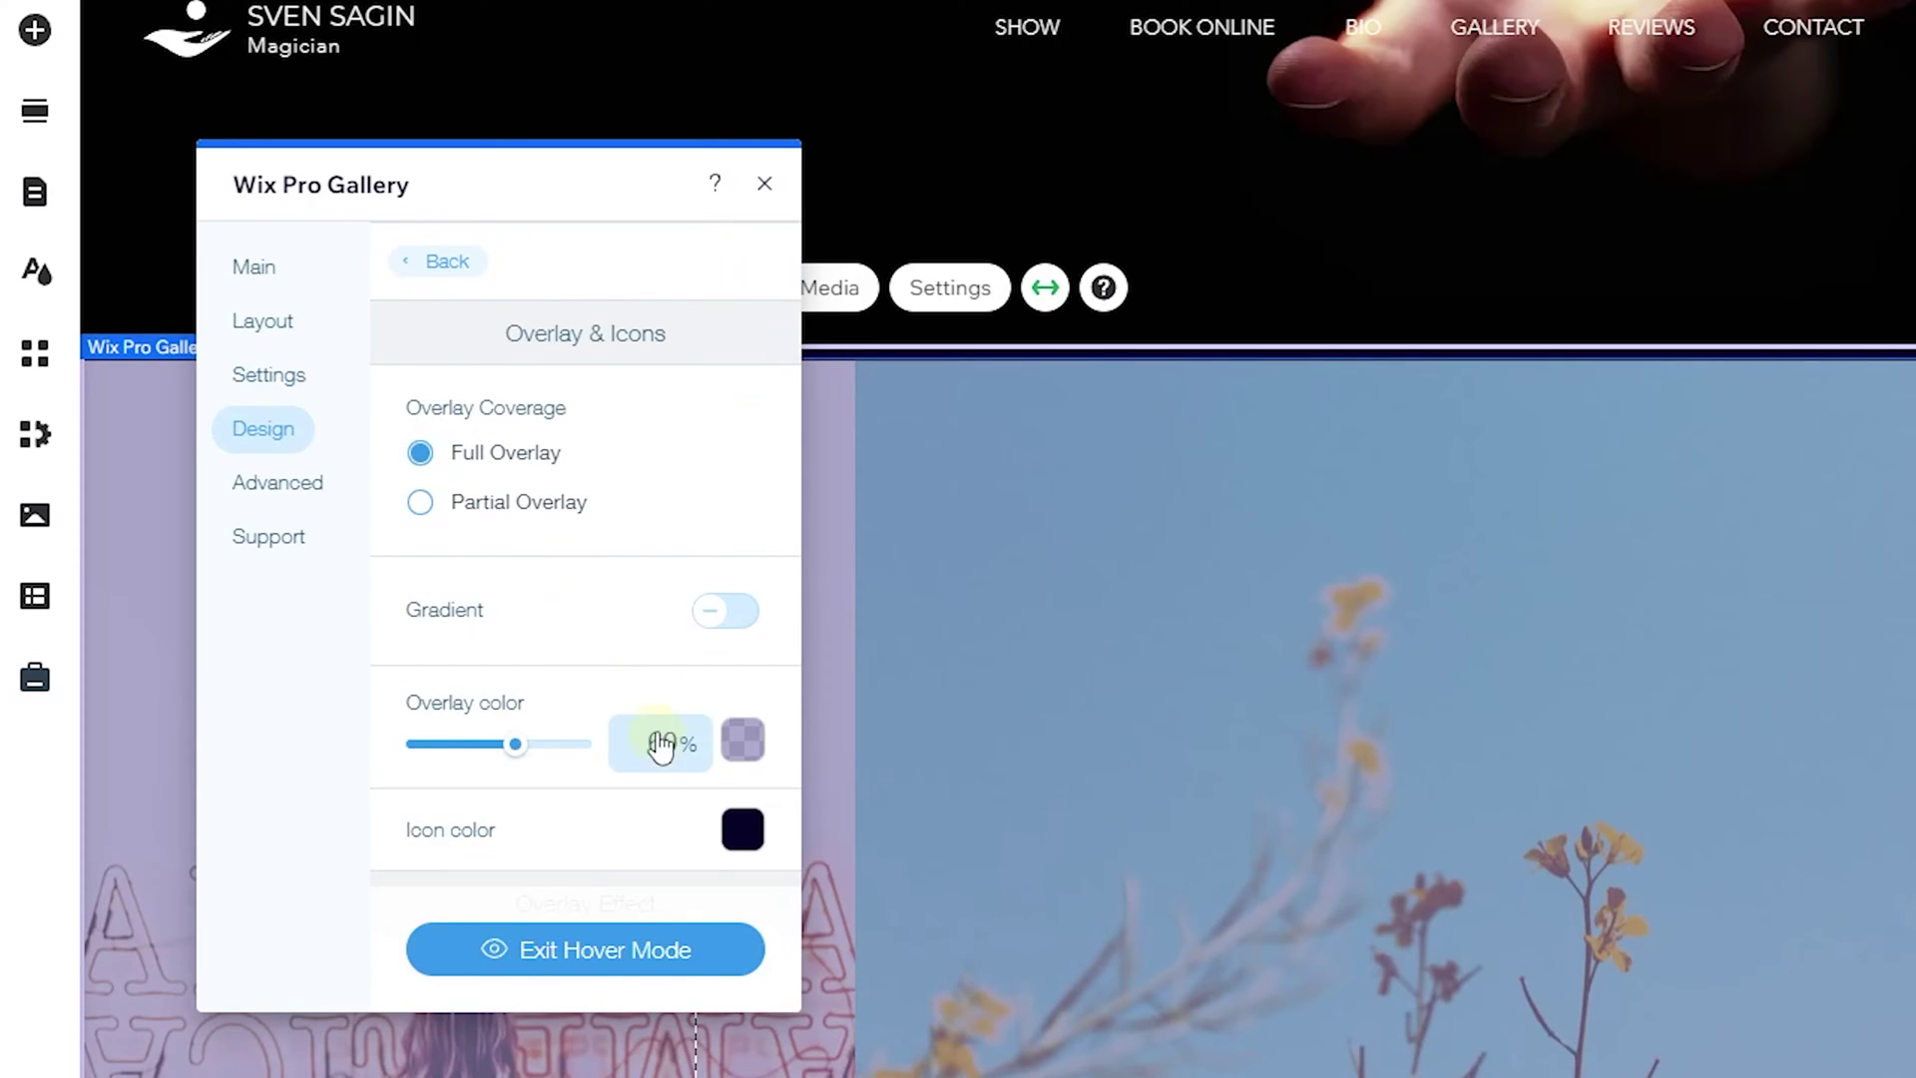
pyautogui.click(674, 744)
pyautogui.write('0')
pyautogui.press('Return')
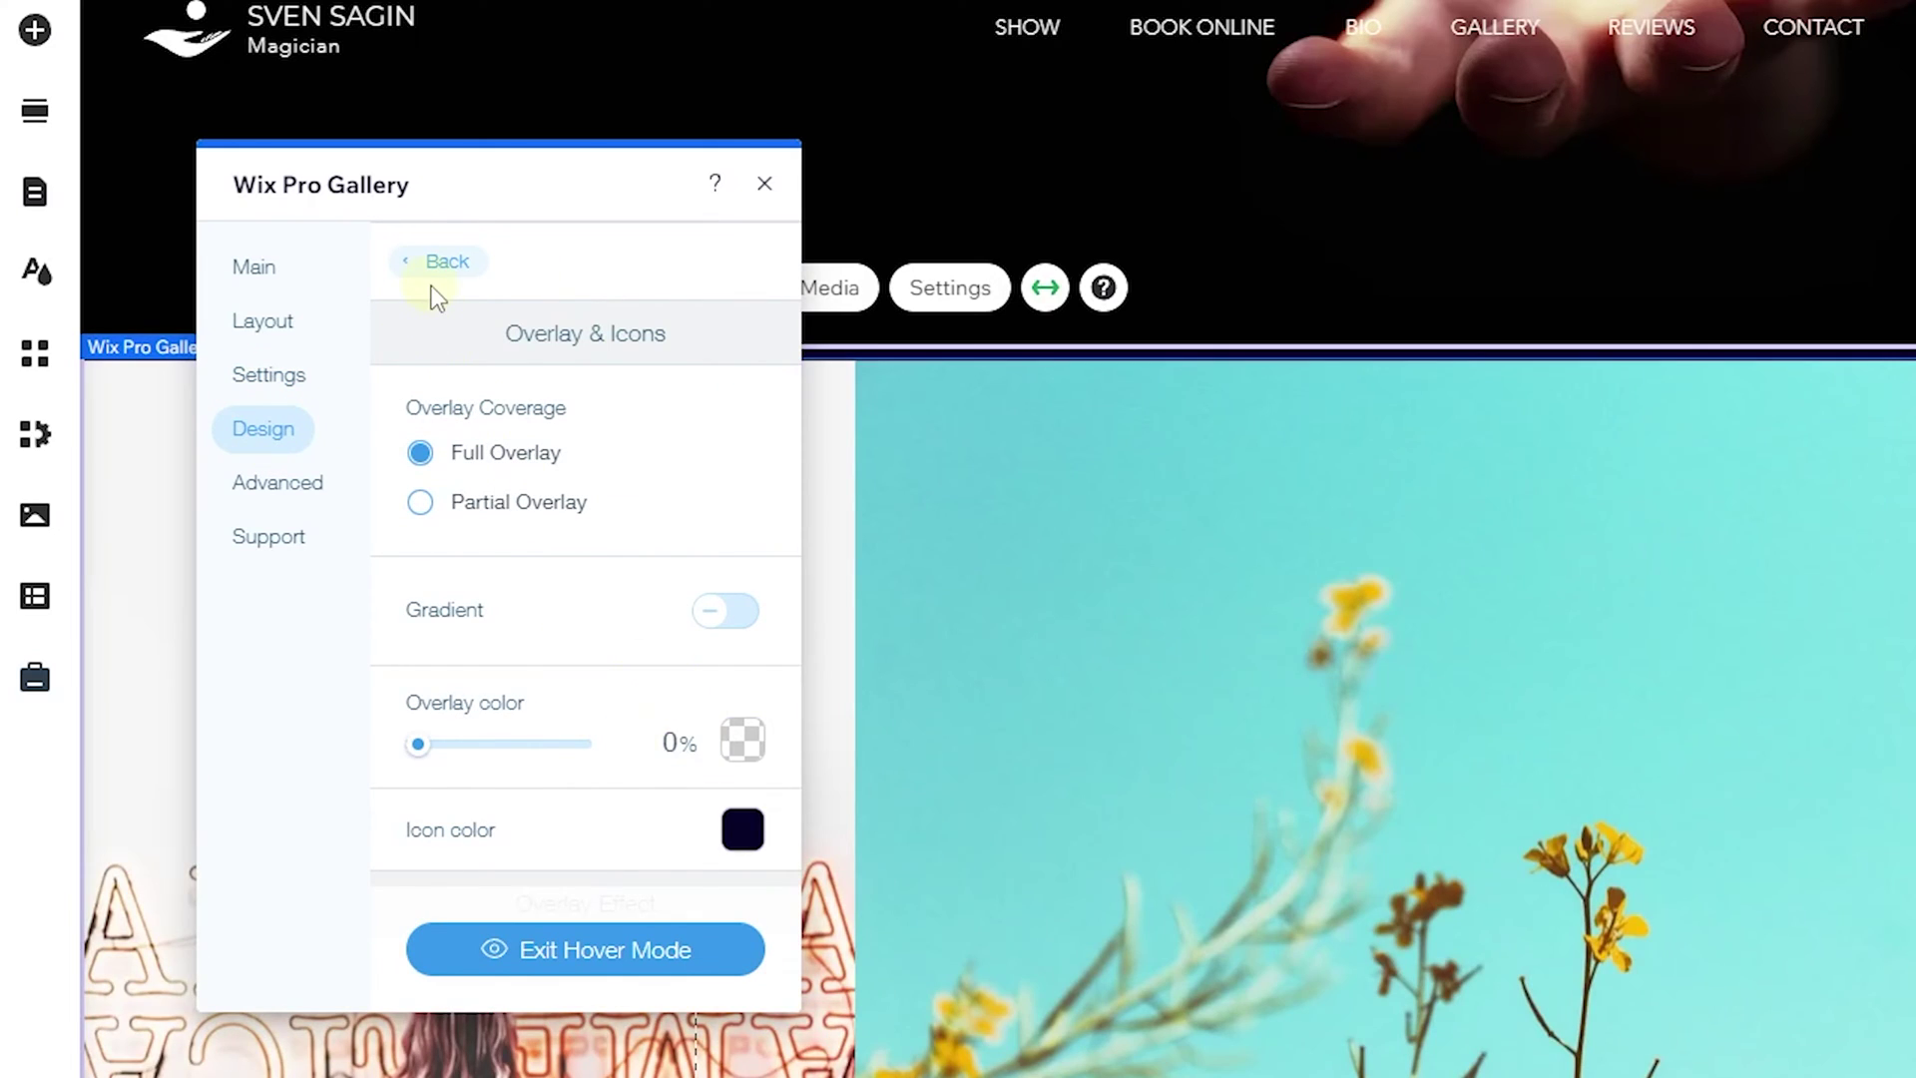
# Review the text and button design options, then hide the navigation arrows.
pyautogui.click(435, 292)
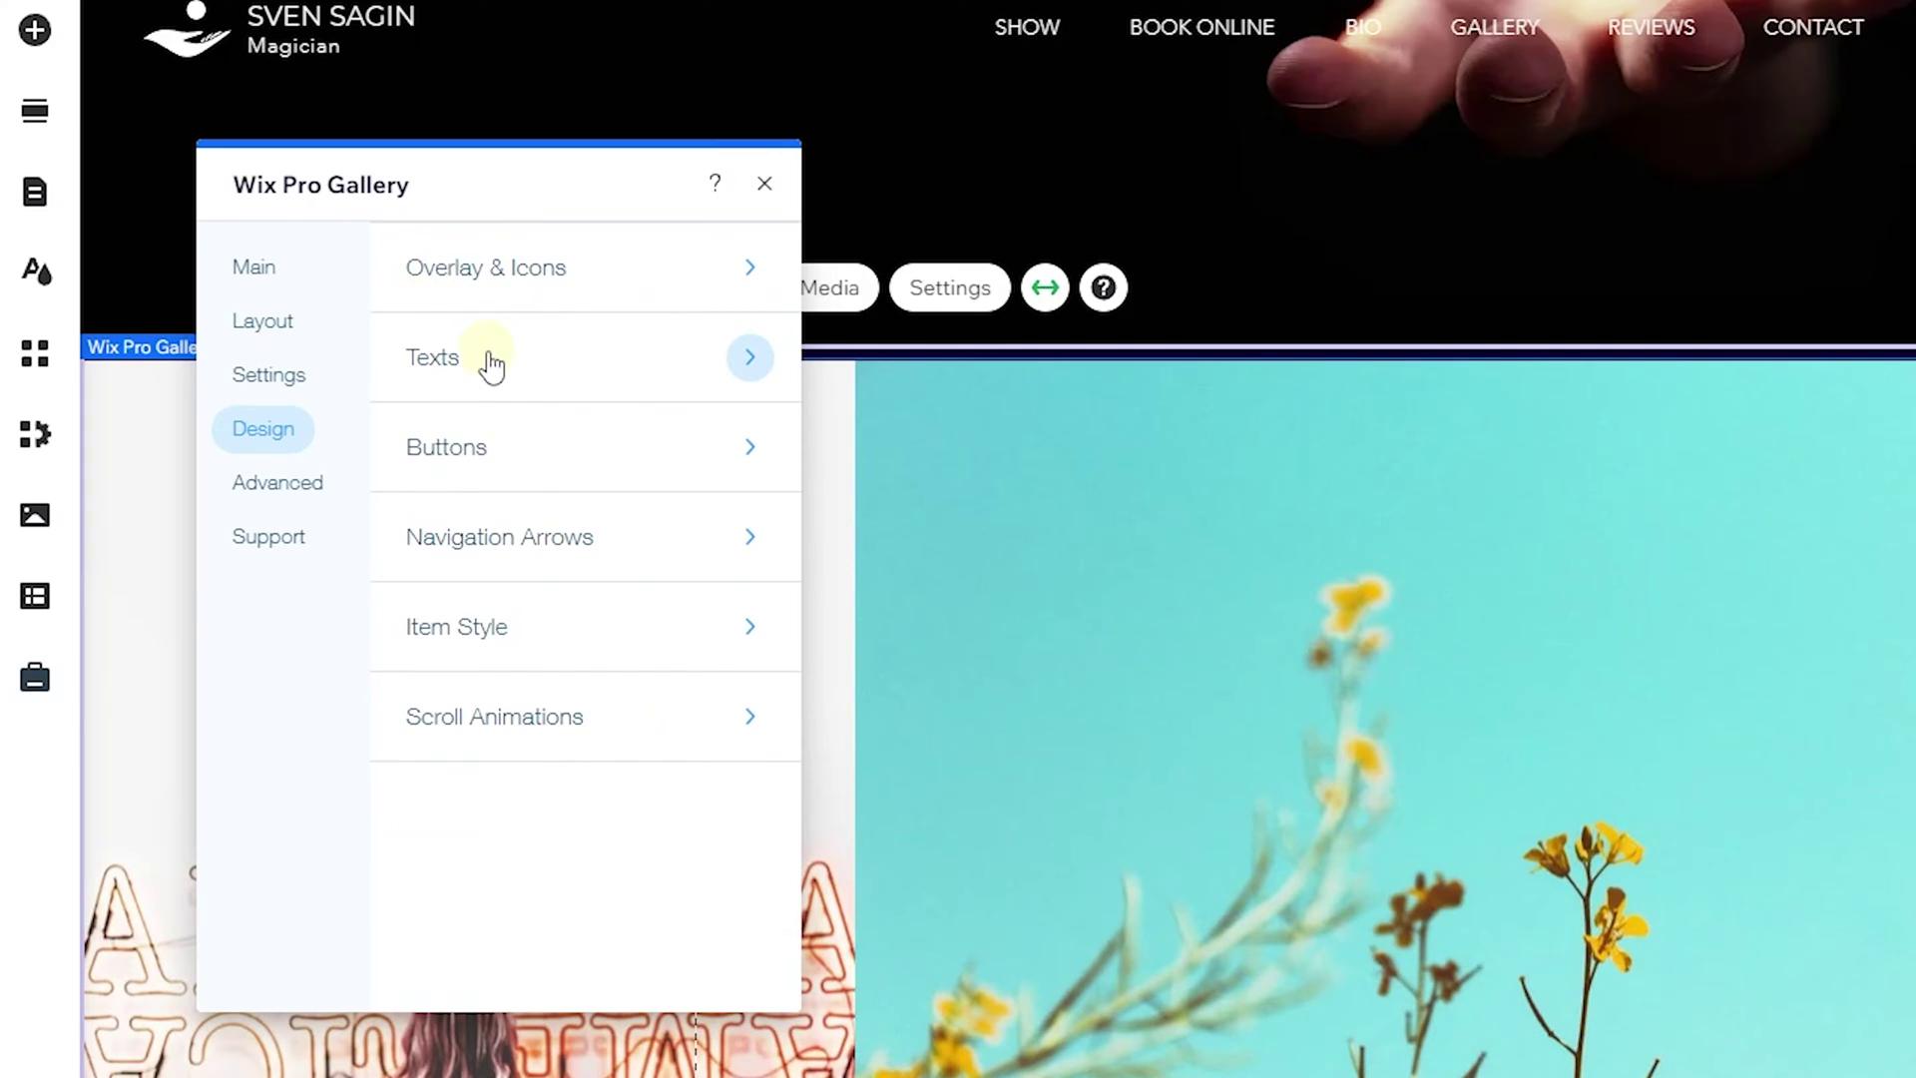
pyautogui.click(483, 361)
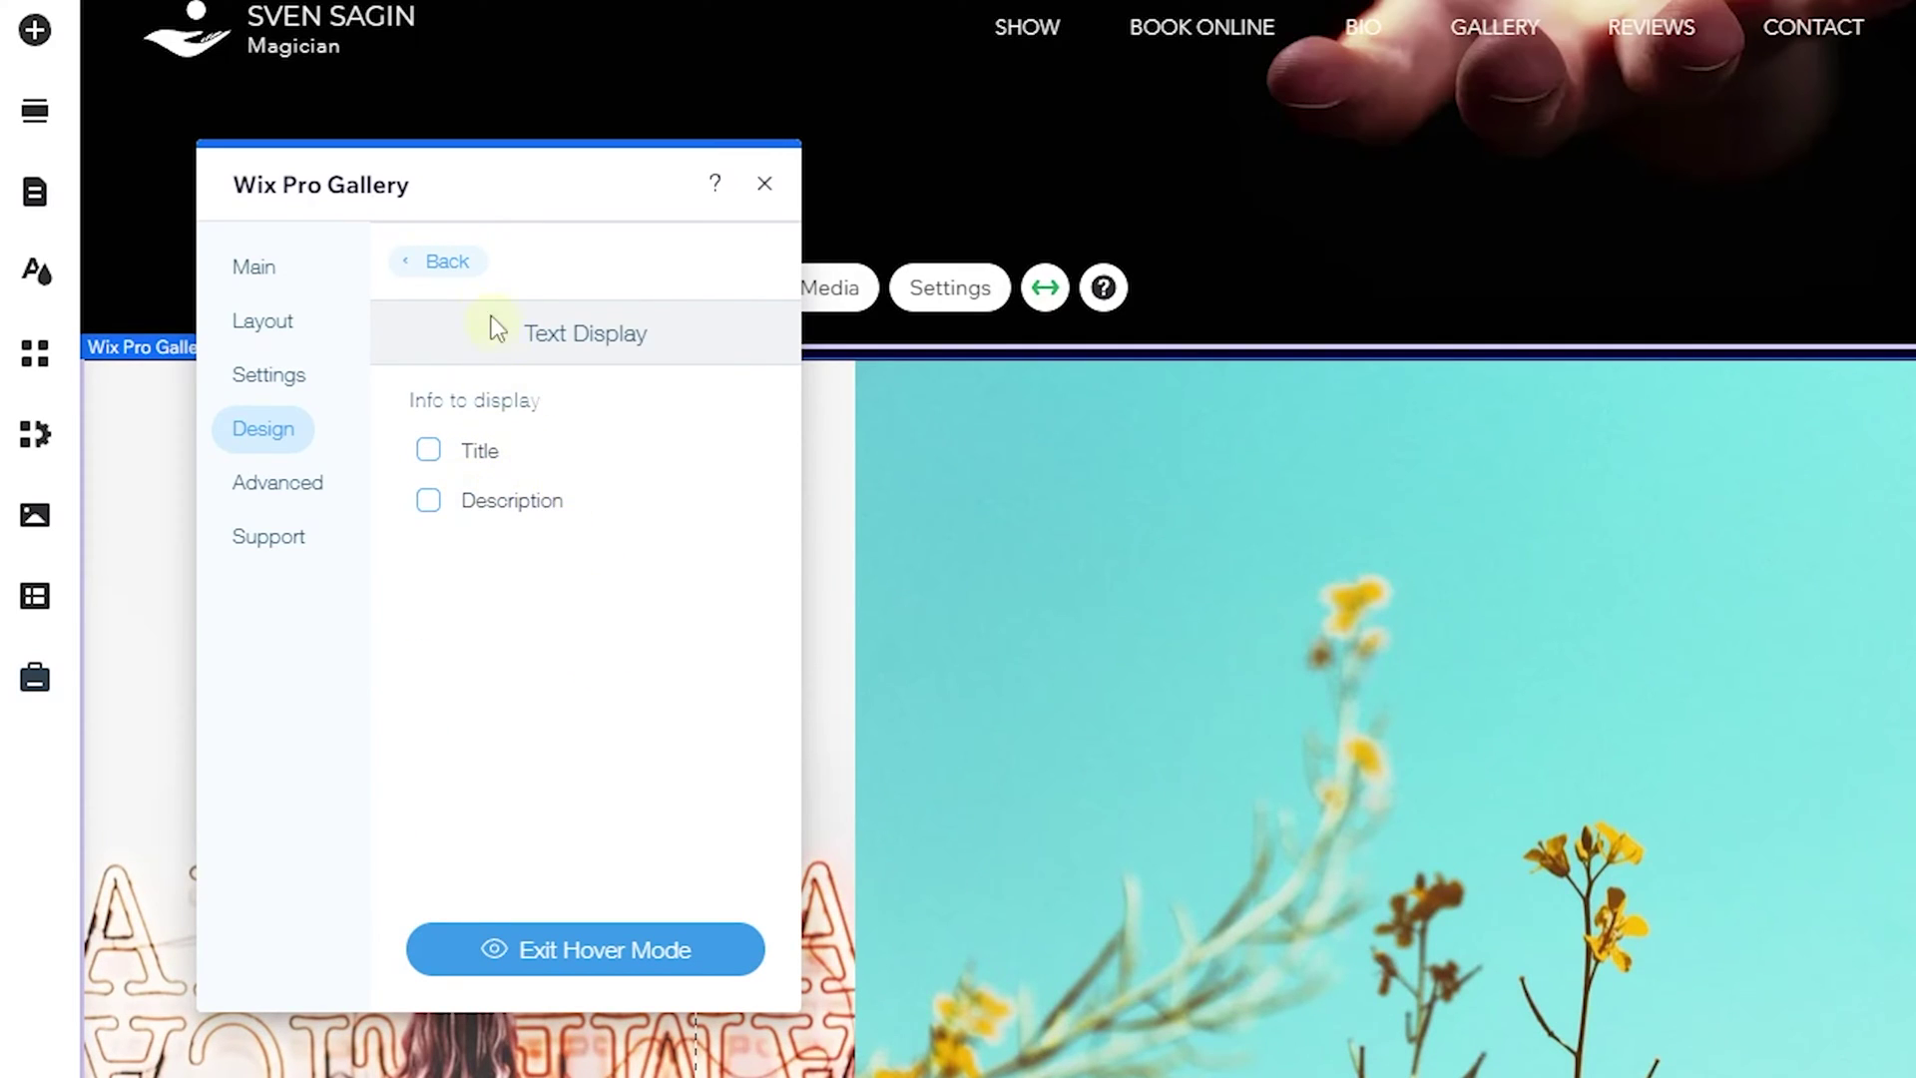
pyautogui.click(449, 268)
pyautogui.click(511, 451)
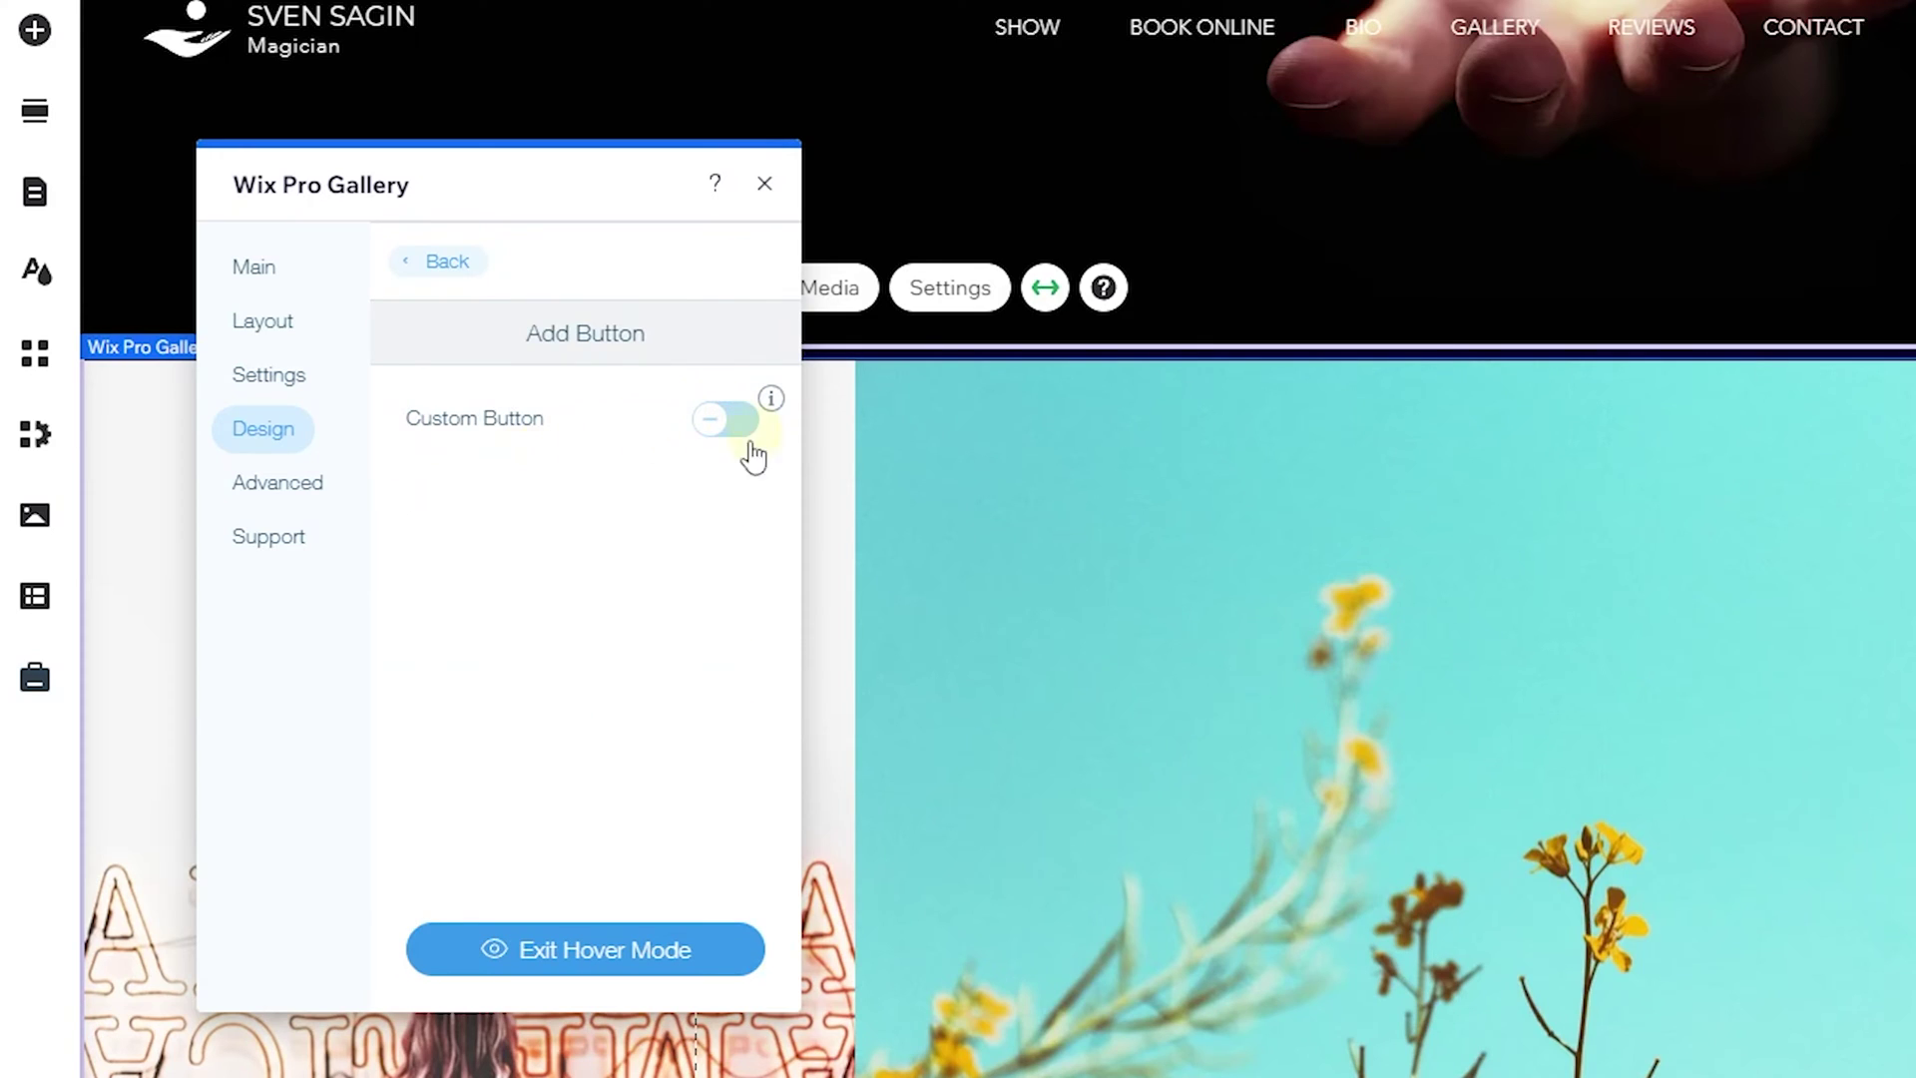
pyautogui.click(429, 267)
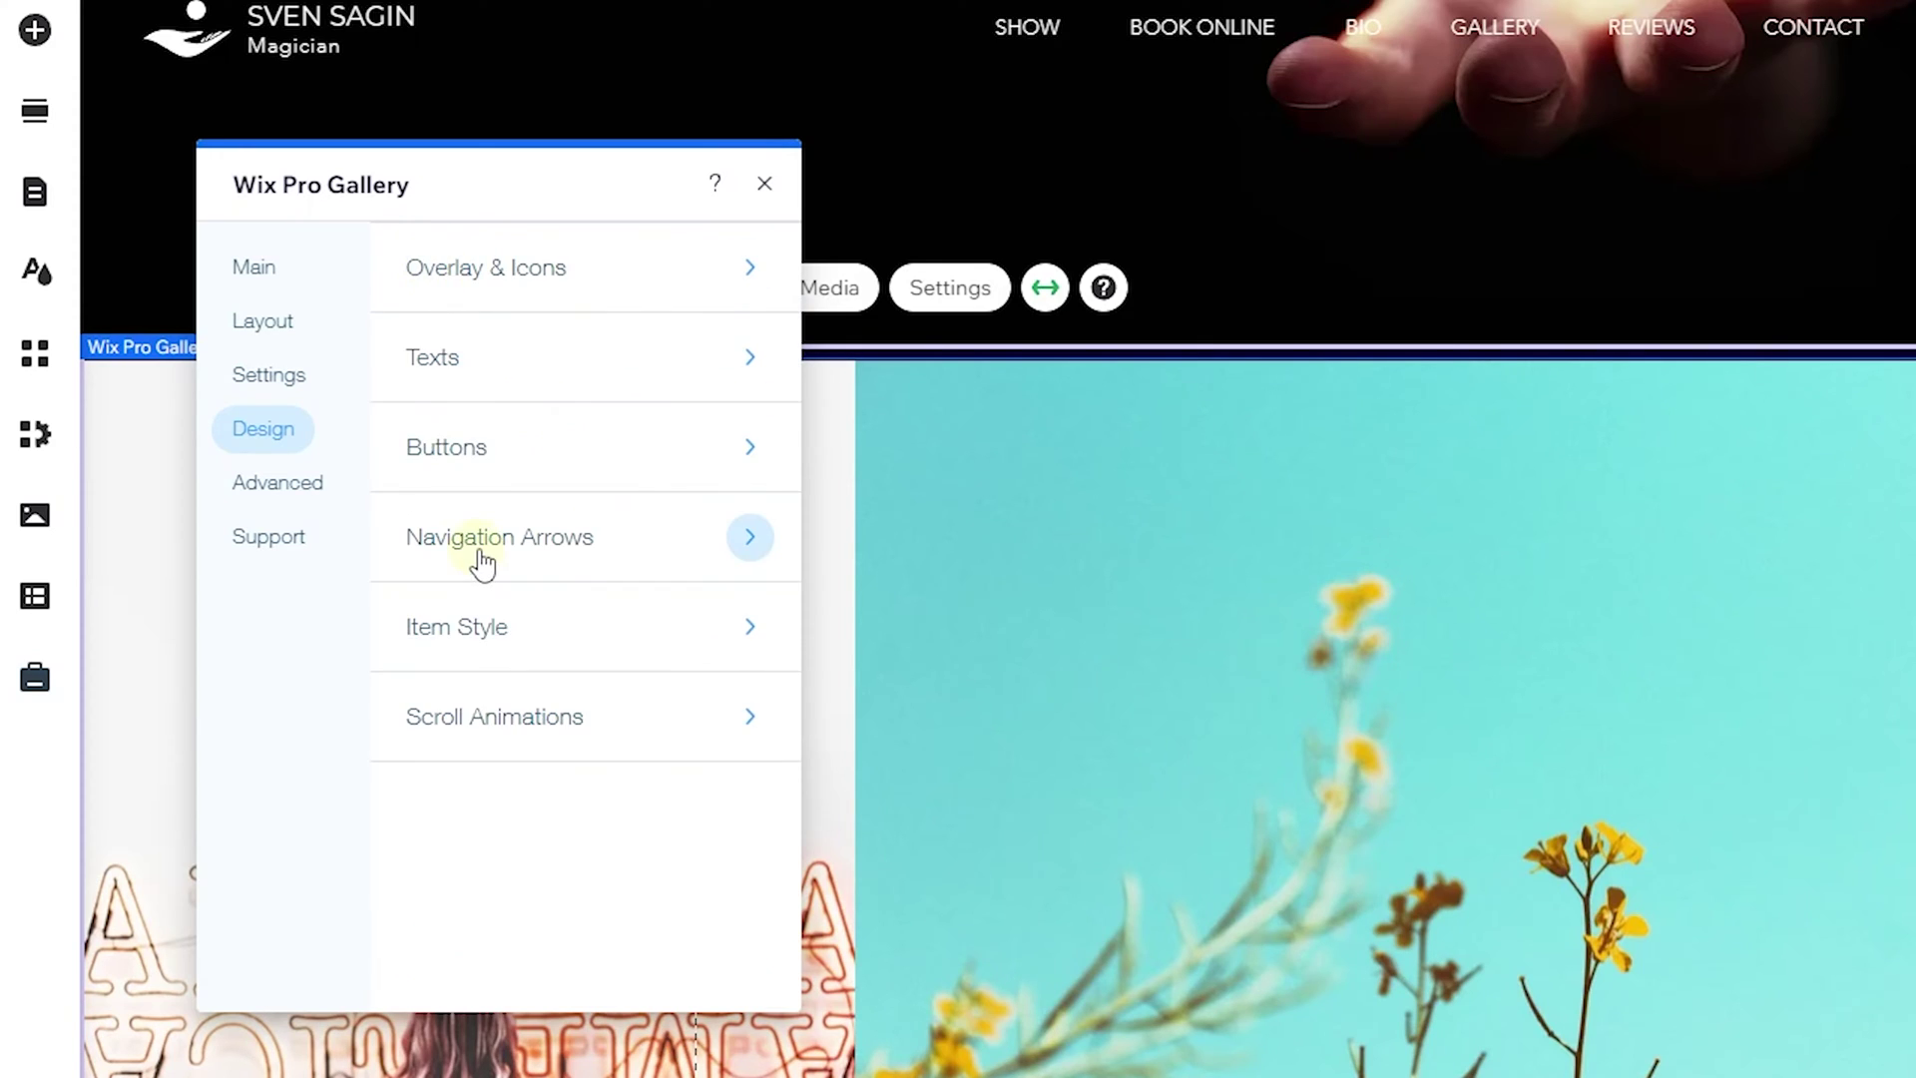
pyautogui.click(483, 556)
pyautogui.click(722, 423)
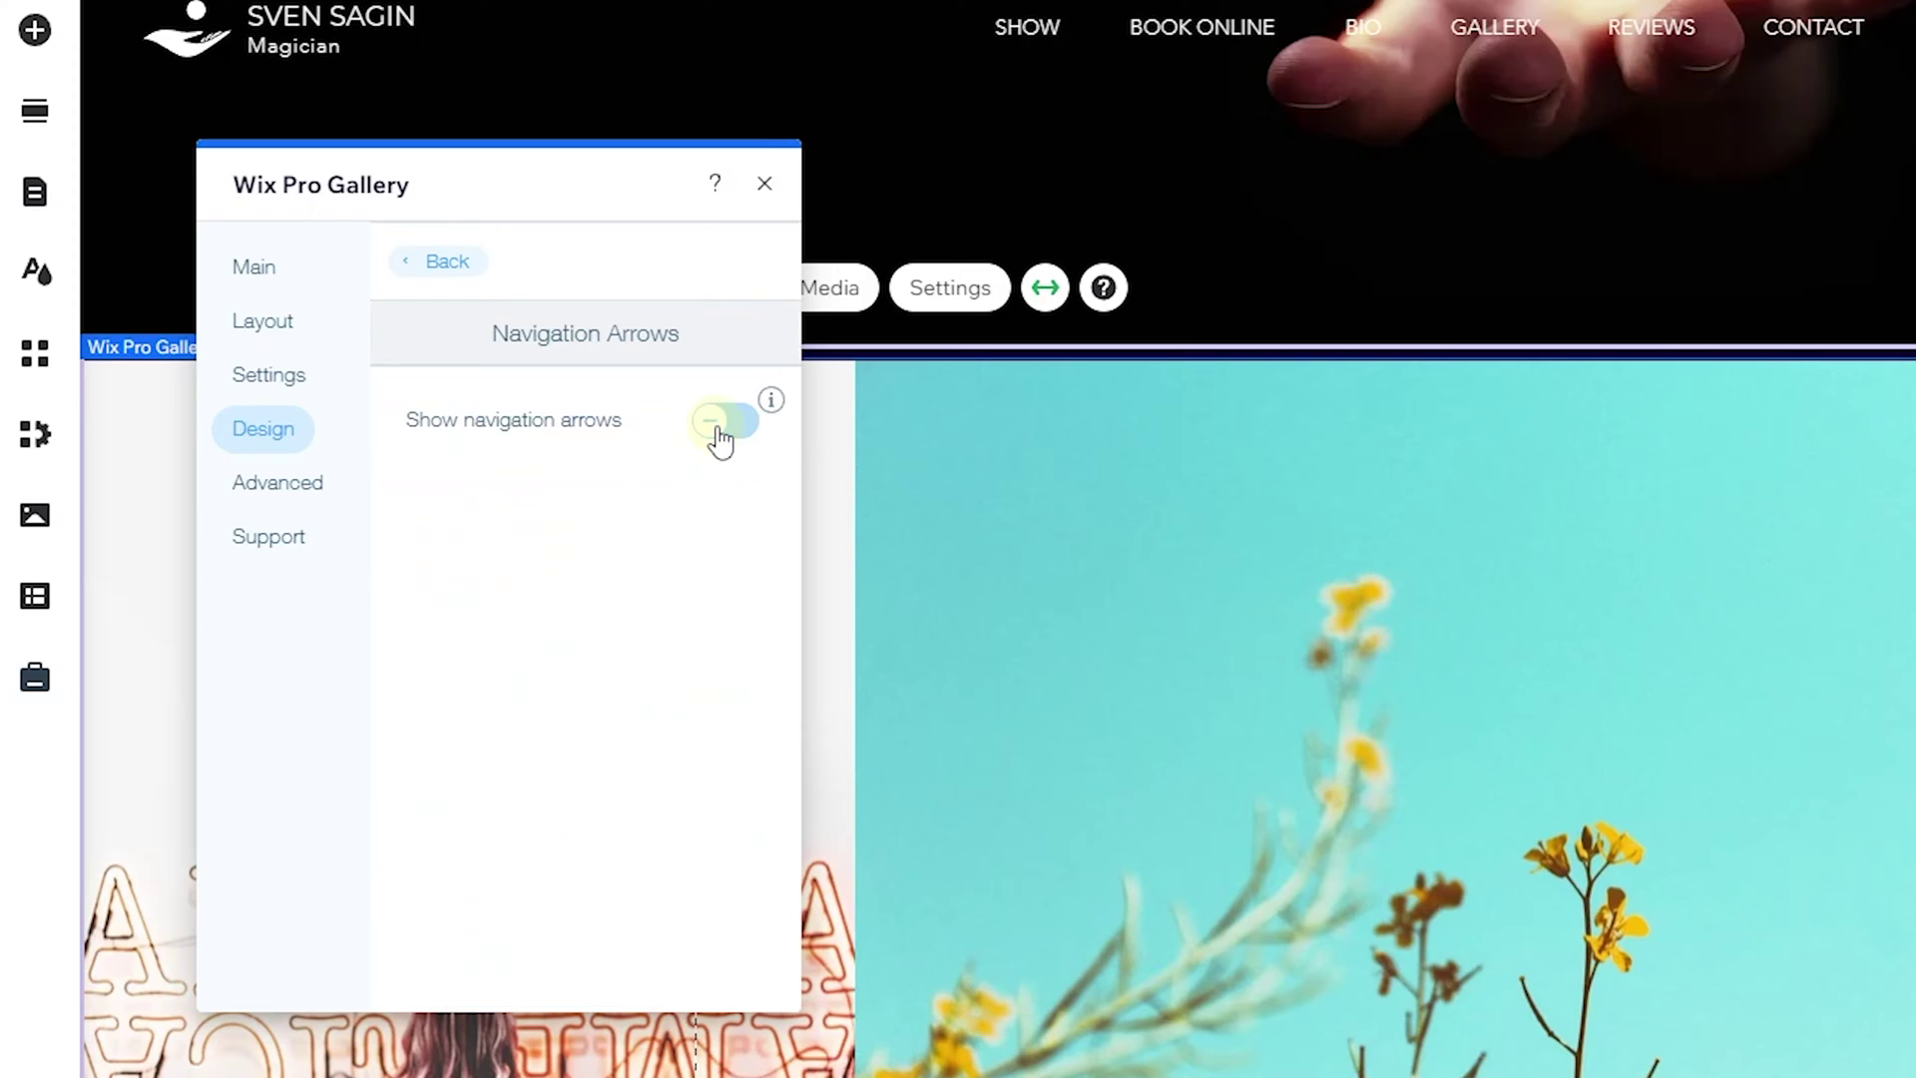
pyautogui.click(445, 262)
# Review item style, keep the plain Scroll animation, and close the gallery settings.
pyautogui.click(498, 626)
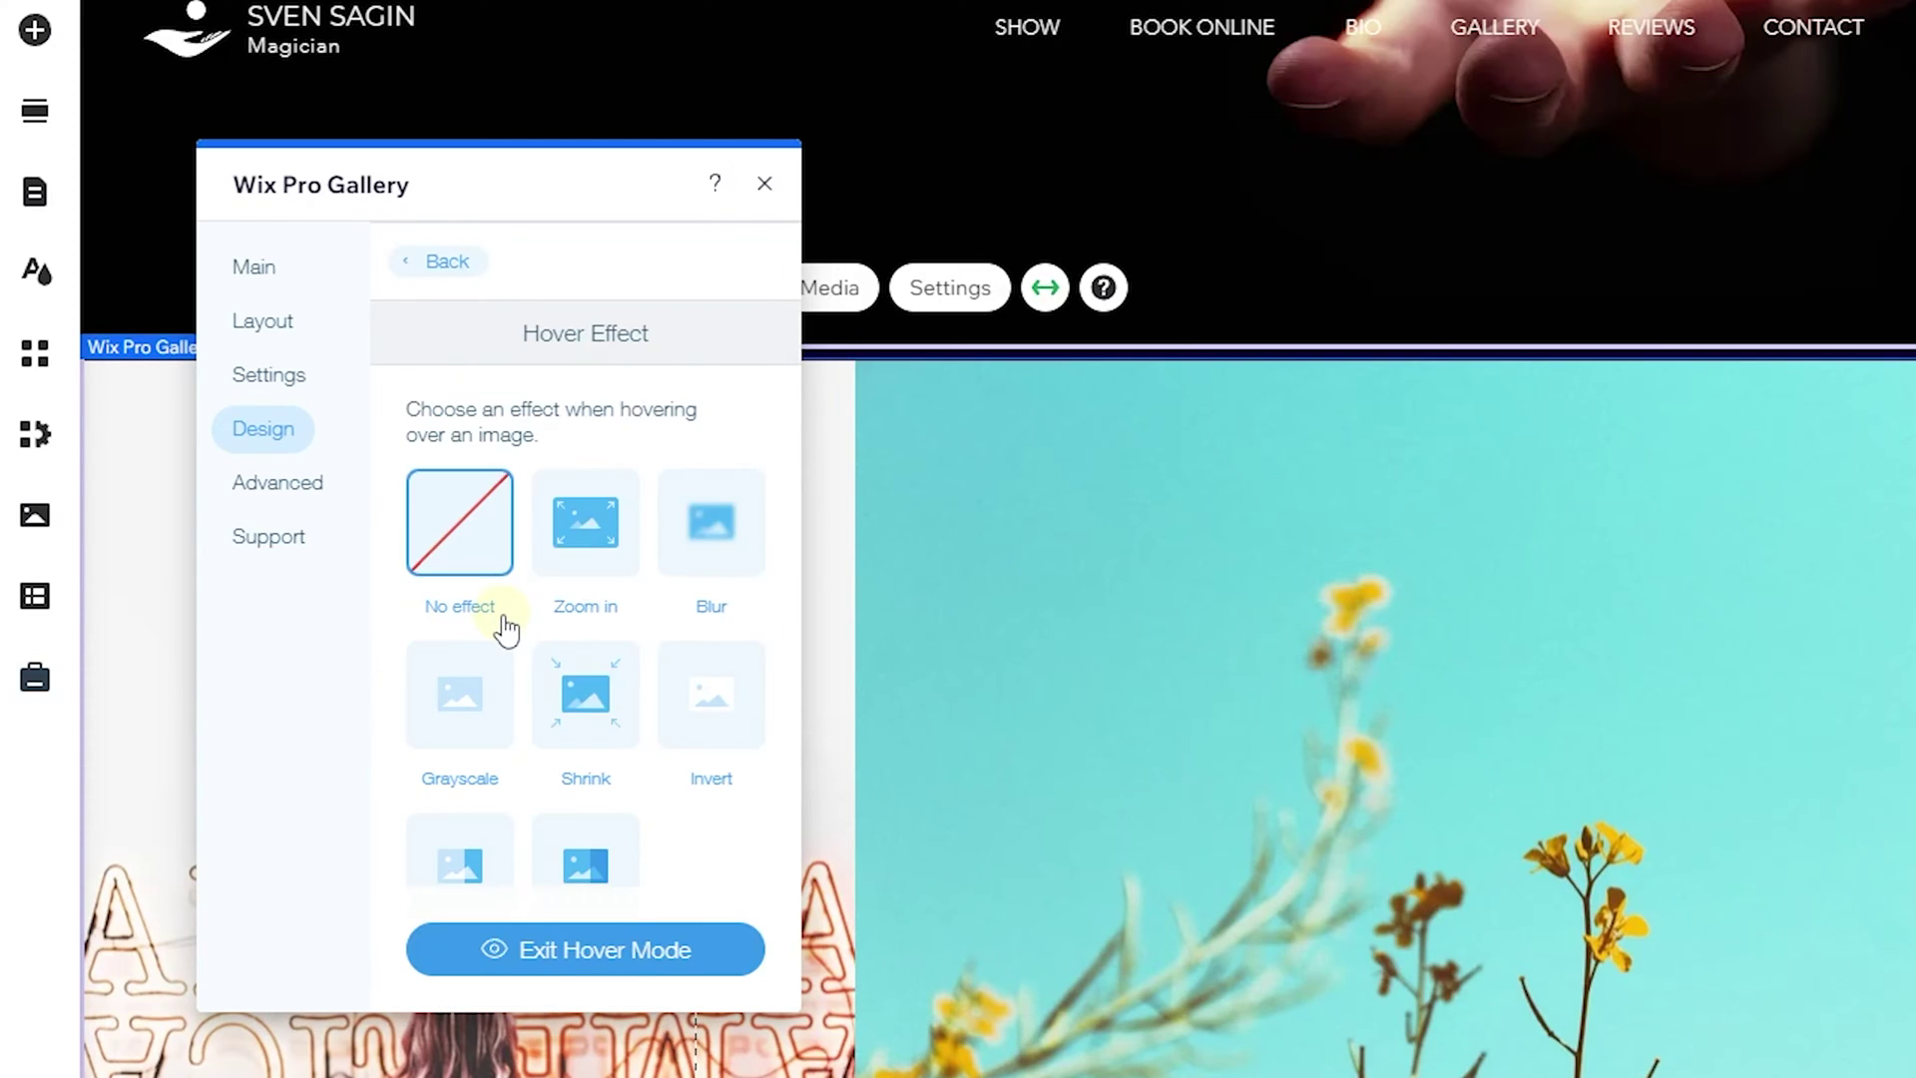
pyautogui.scroll(-5, 502, 624)
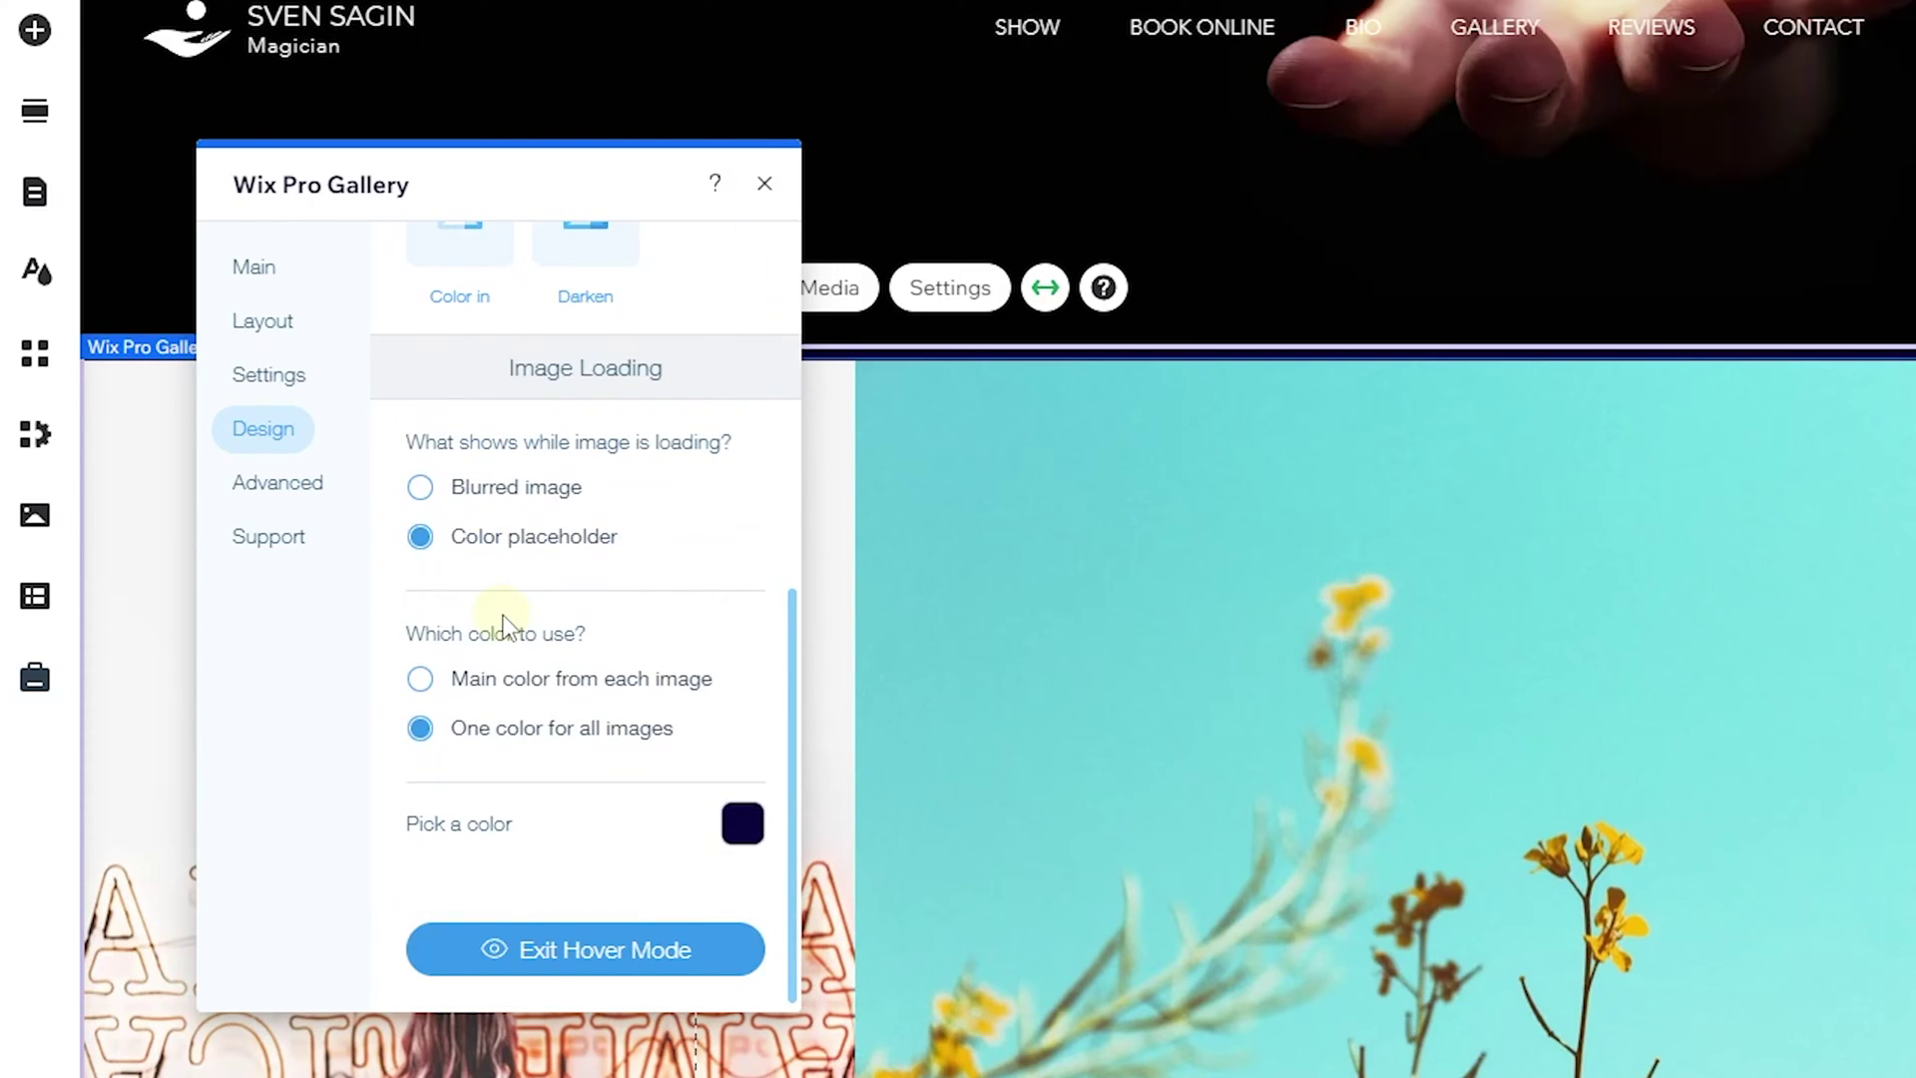
pyautogui.scroll(5, 502, 623)
pyautogui.click(439, 264)
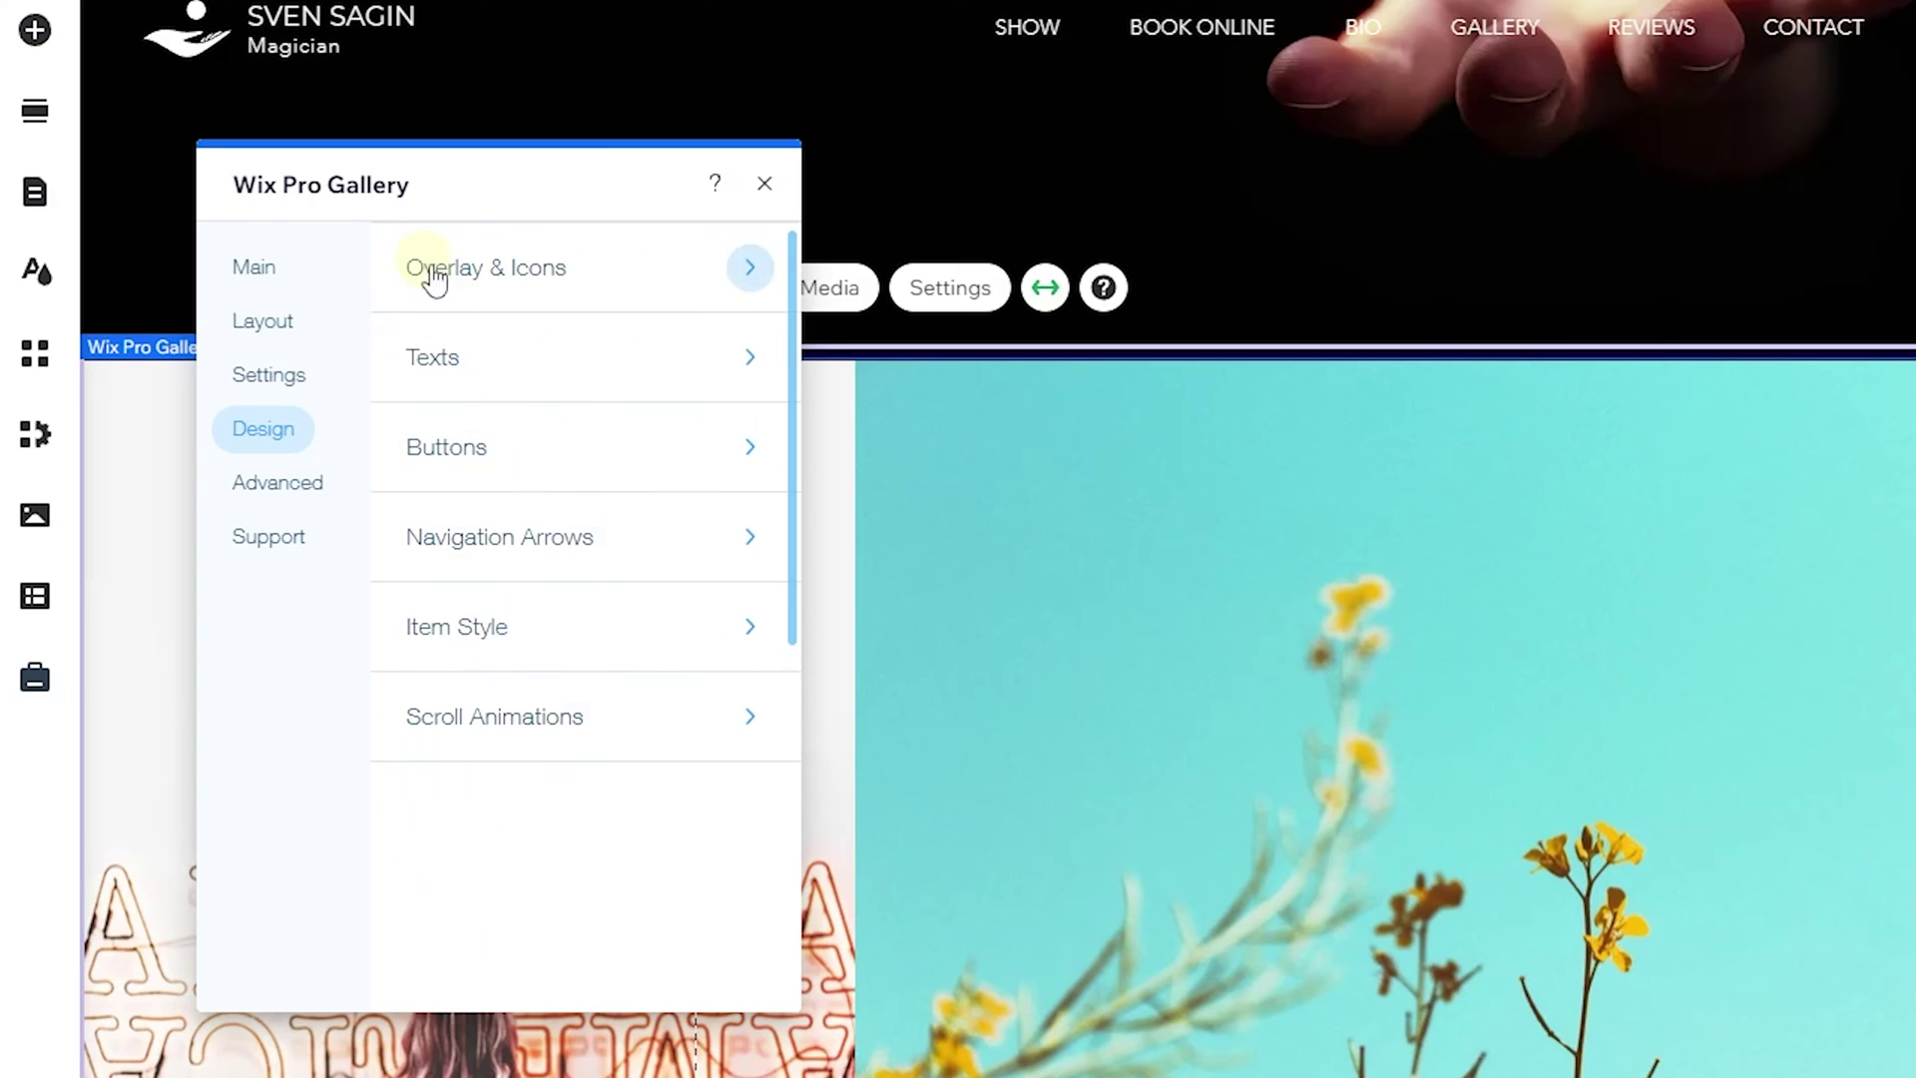
pyautogui.click(491, 728)
pyautogui.click(457, 542)
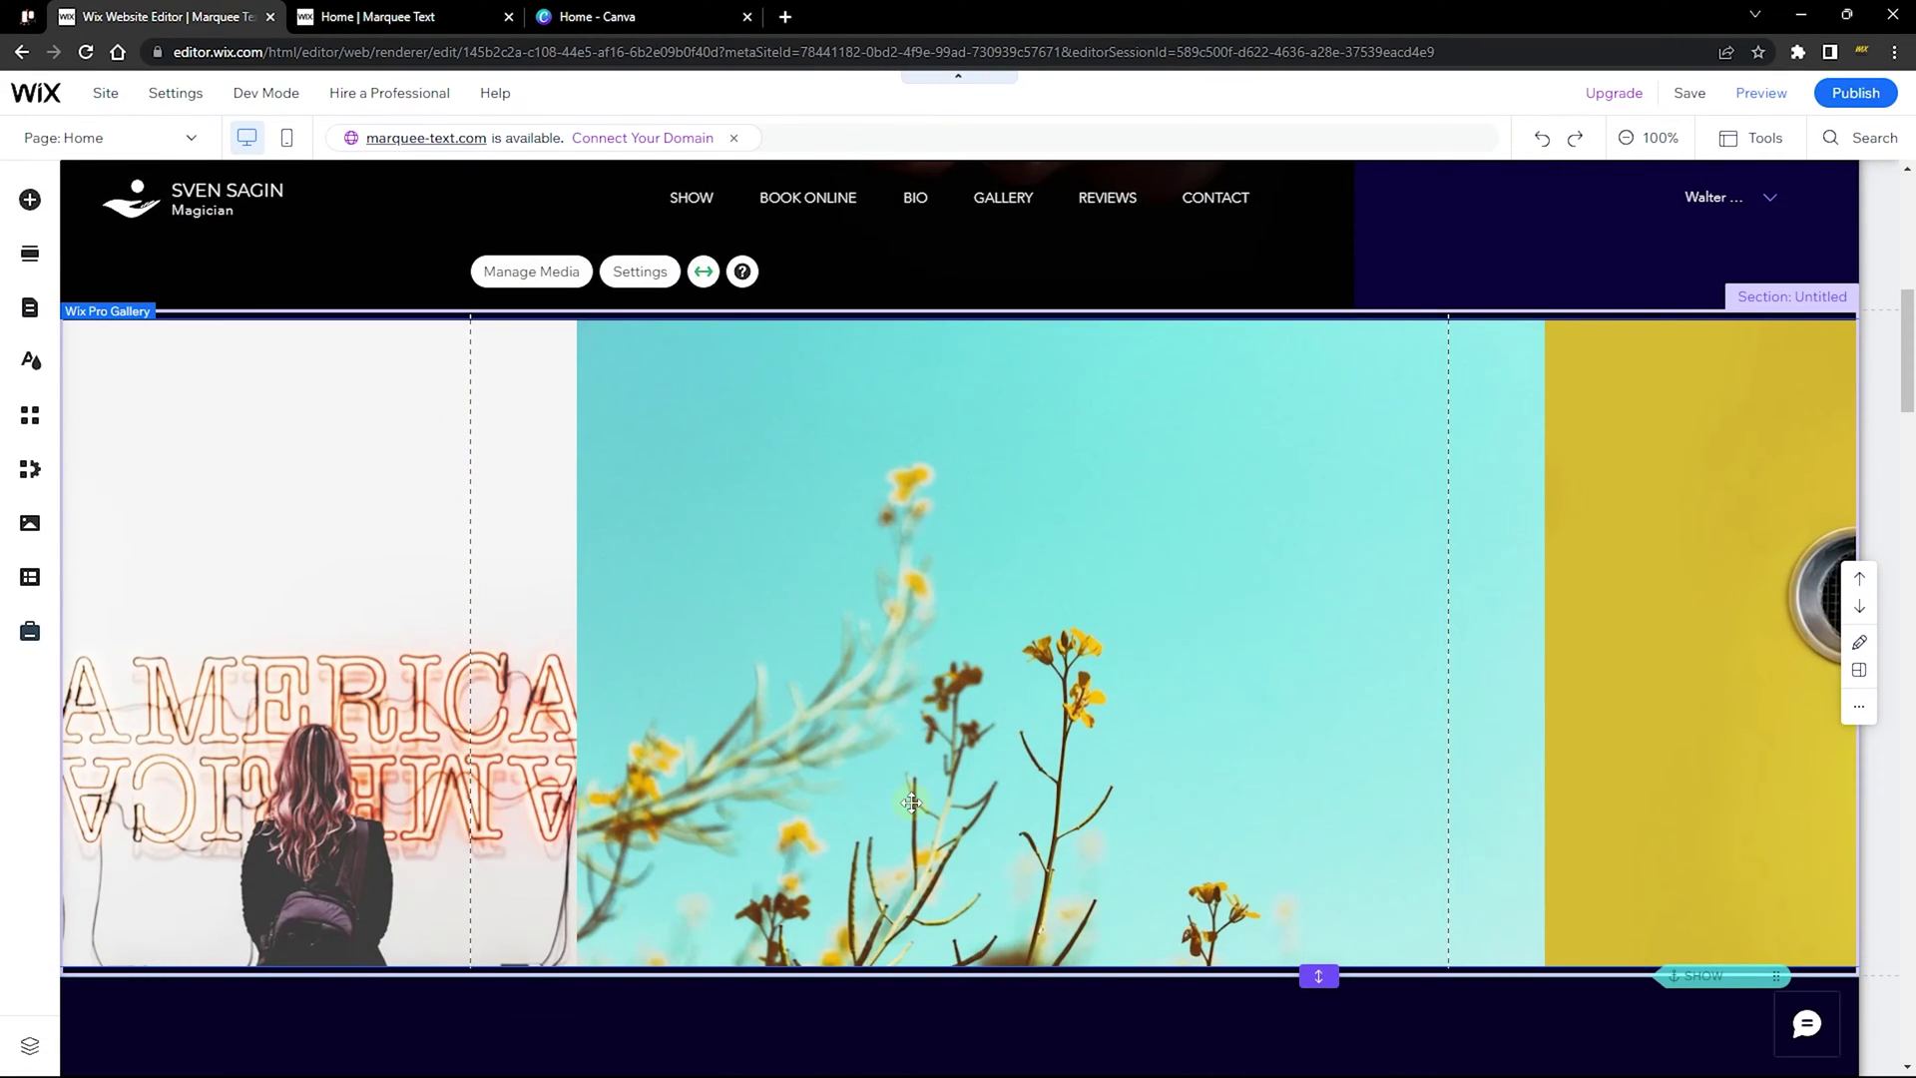
pyautogui.click(910, 799)
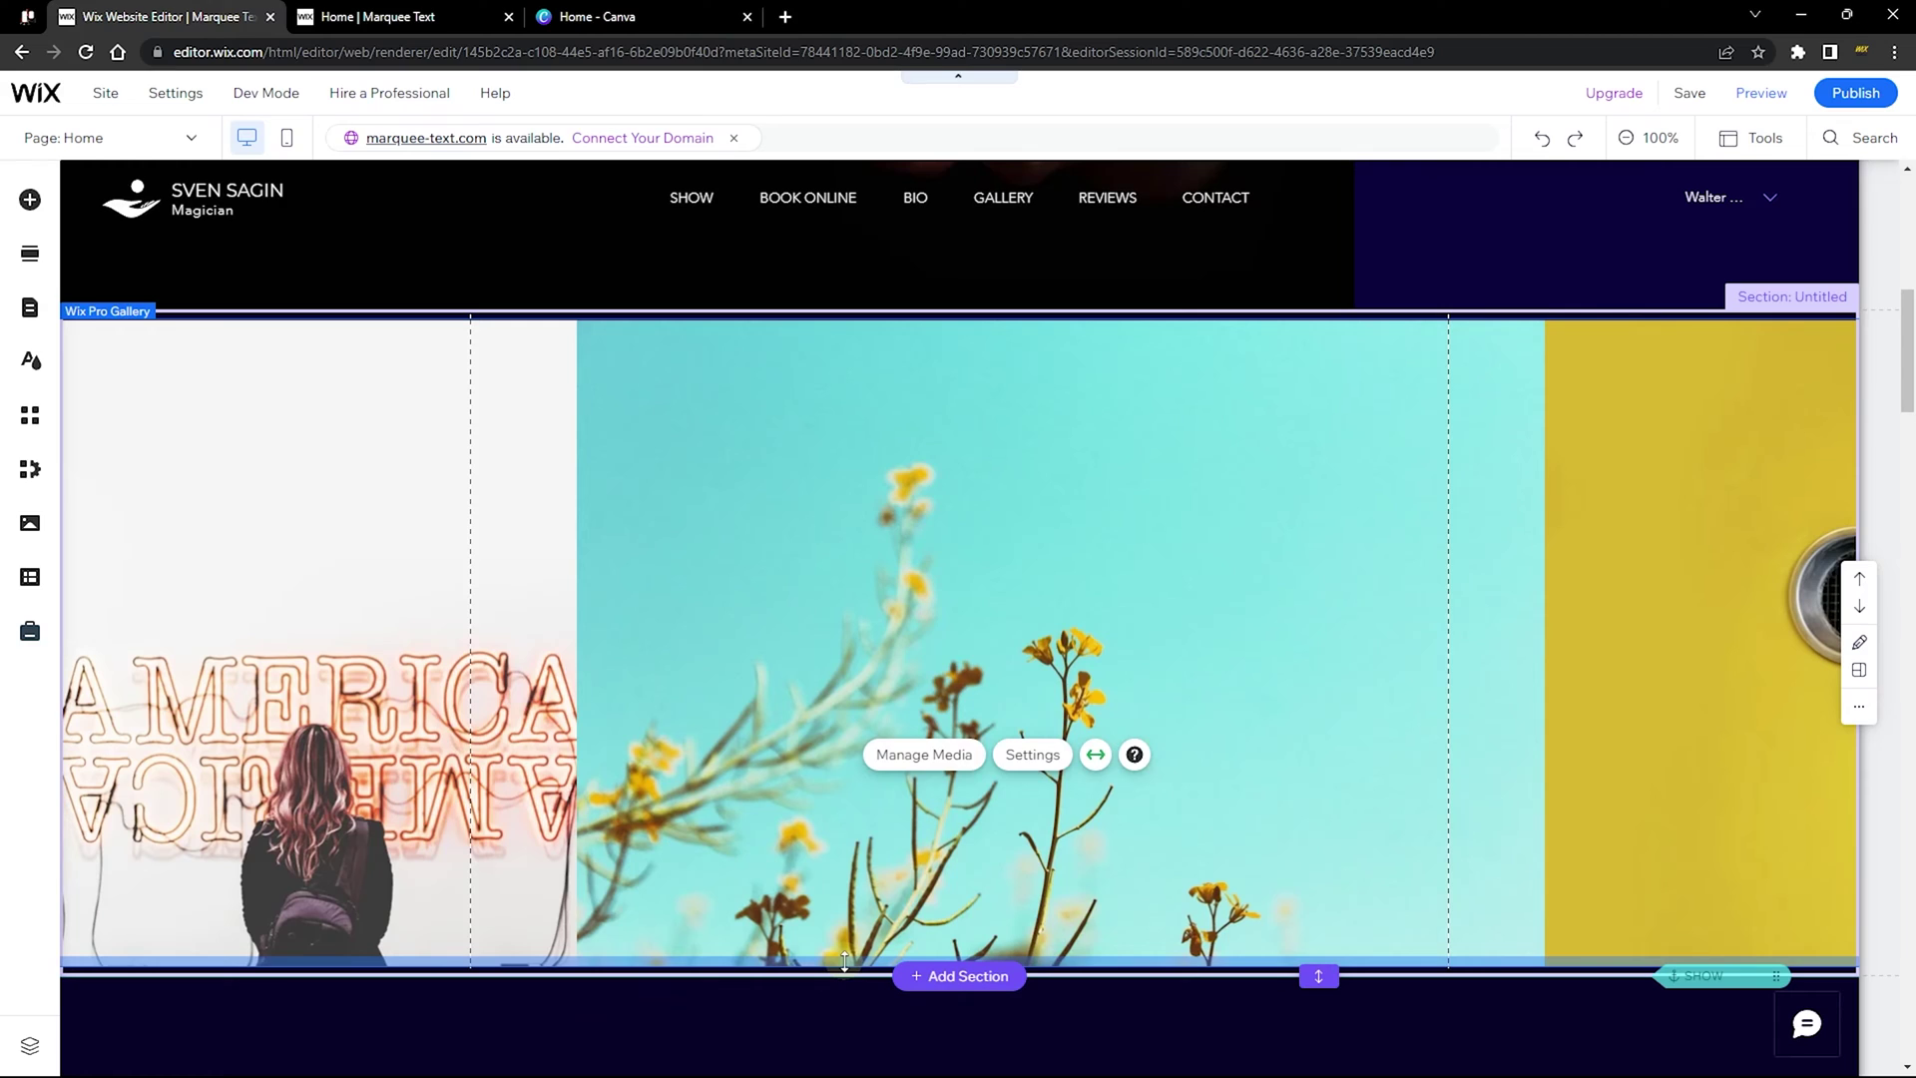
# Shrink the gallery to a thin strip about 59 px tall, then switch to Canva.
pyautogui.moveTo(844, 961); pyautogui.dragTo(854, 375)
pyautogui.scroll(2, 912, 510)
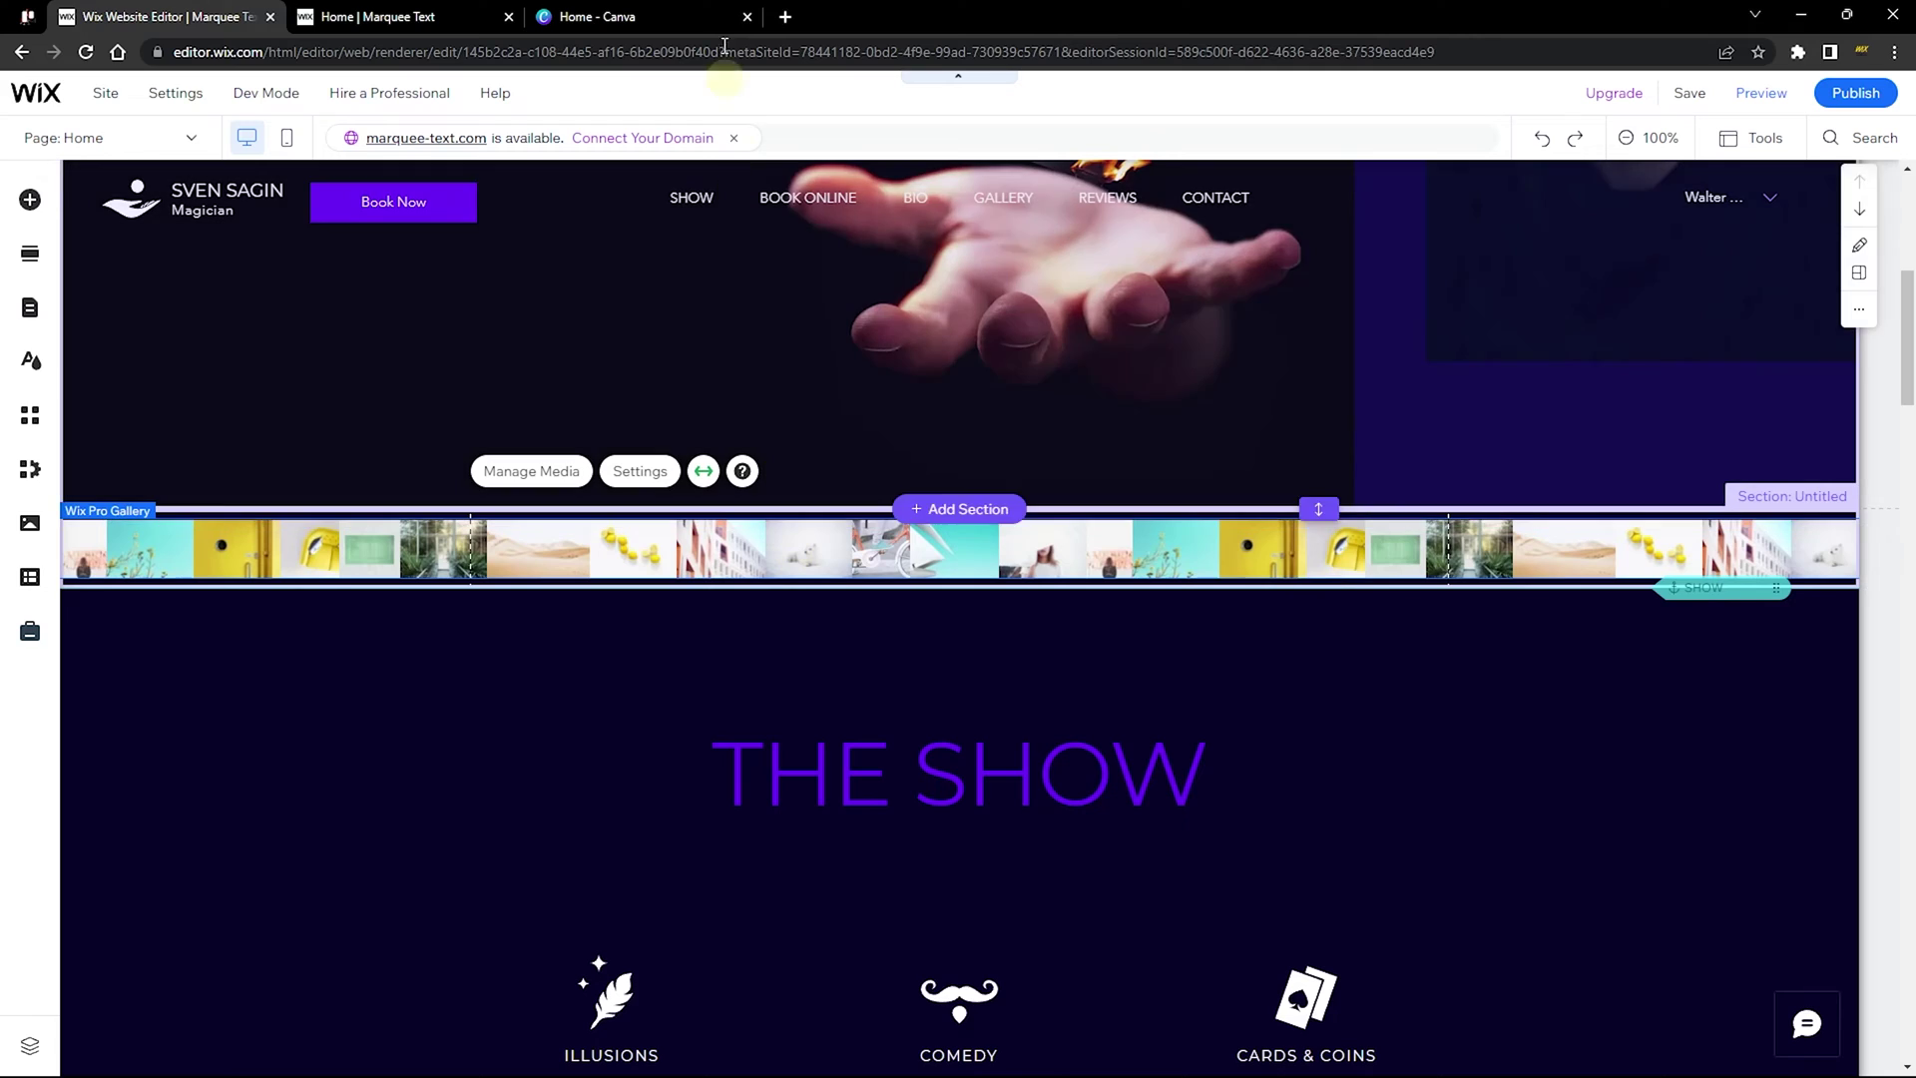
pyautogui.click(714, 22)
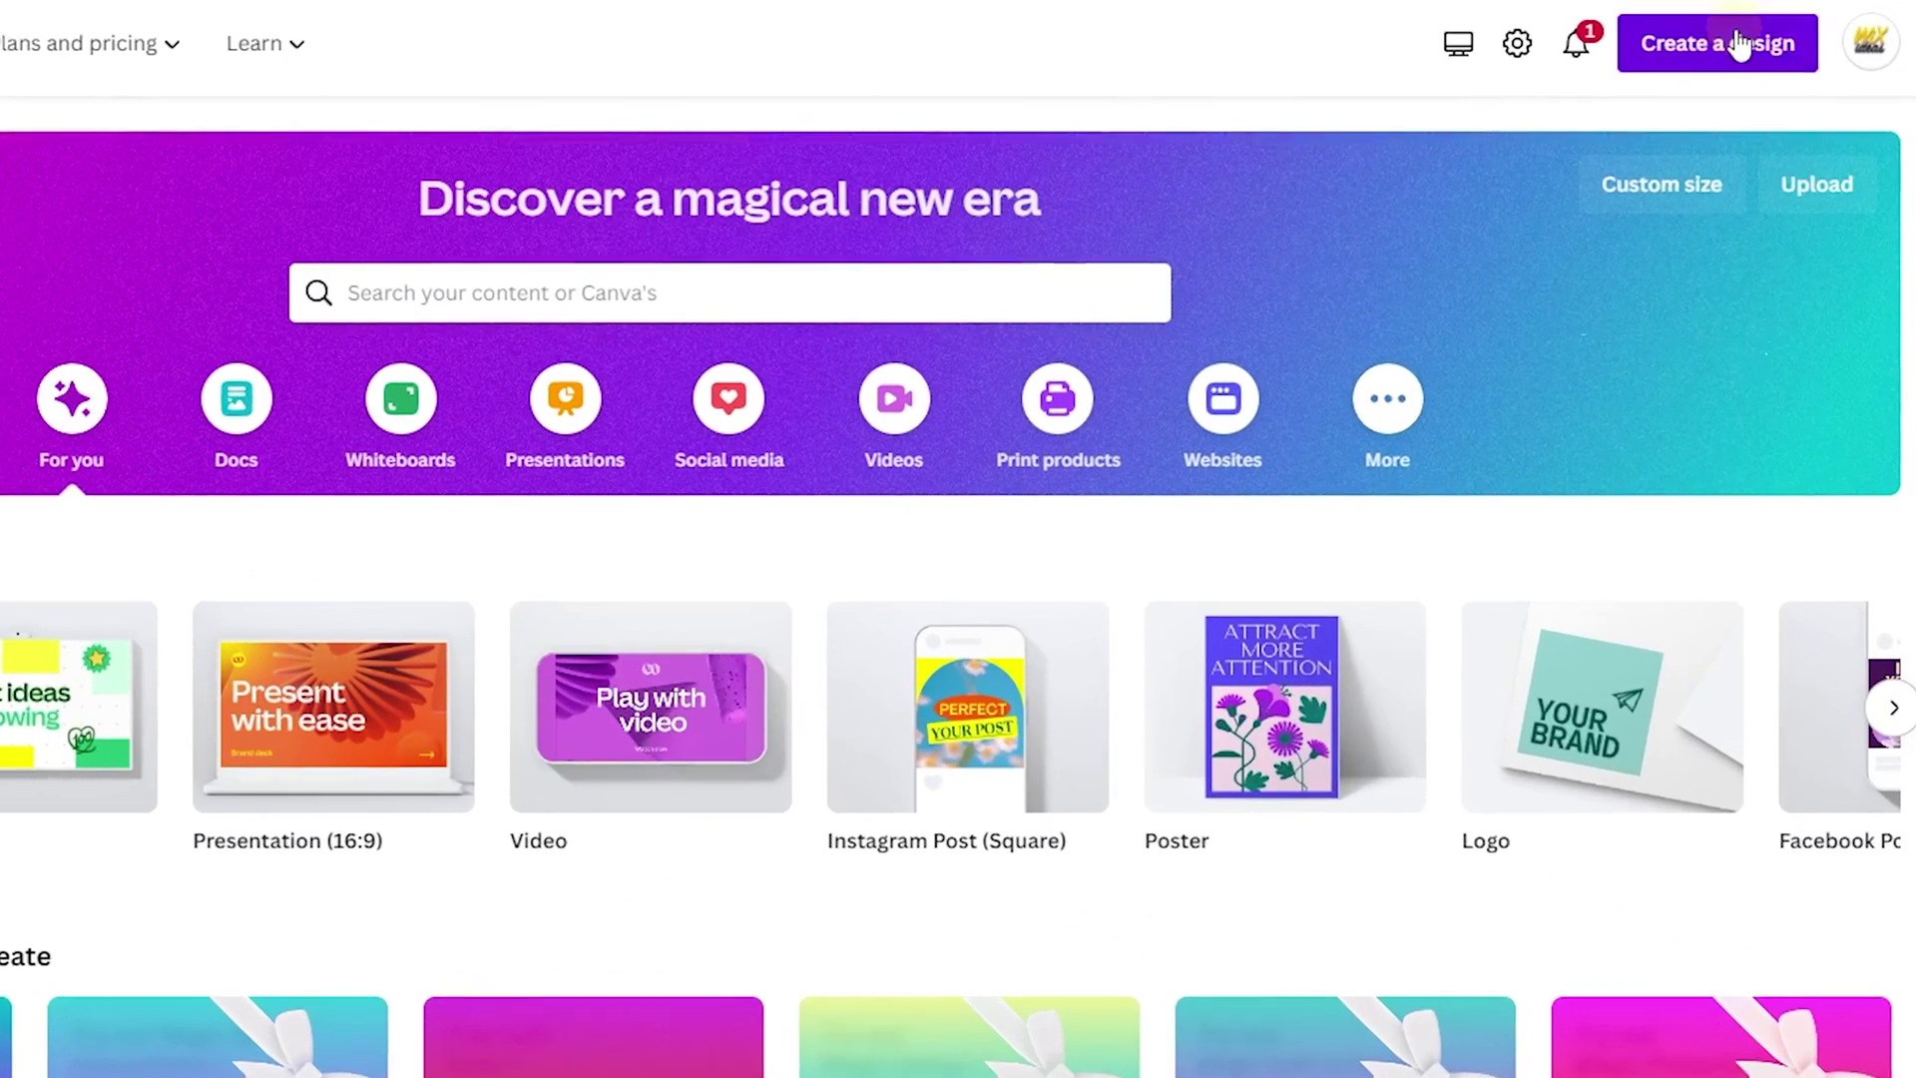
# Create a blank 1754 × 75 px custom-size design and close the Canva home tab.
pyautogui.click(1757, 107)
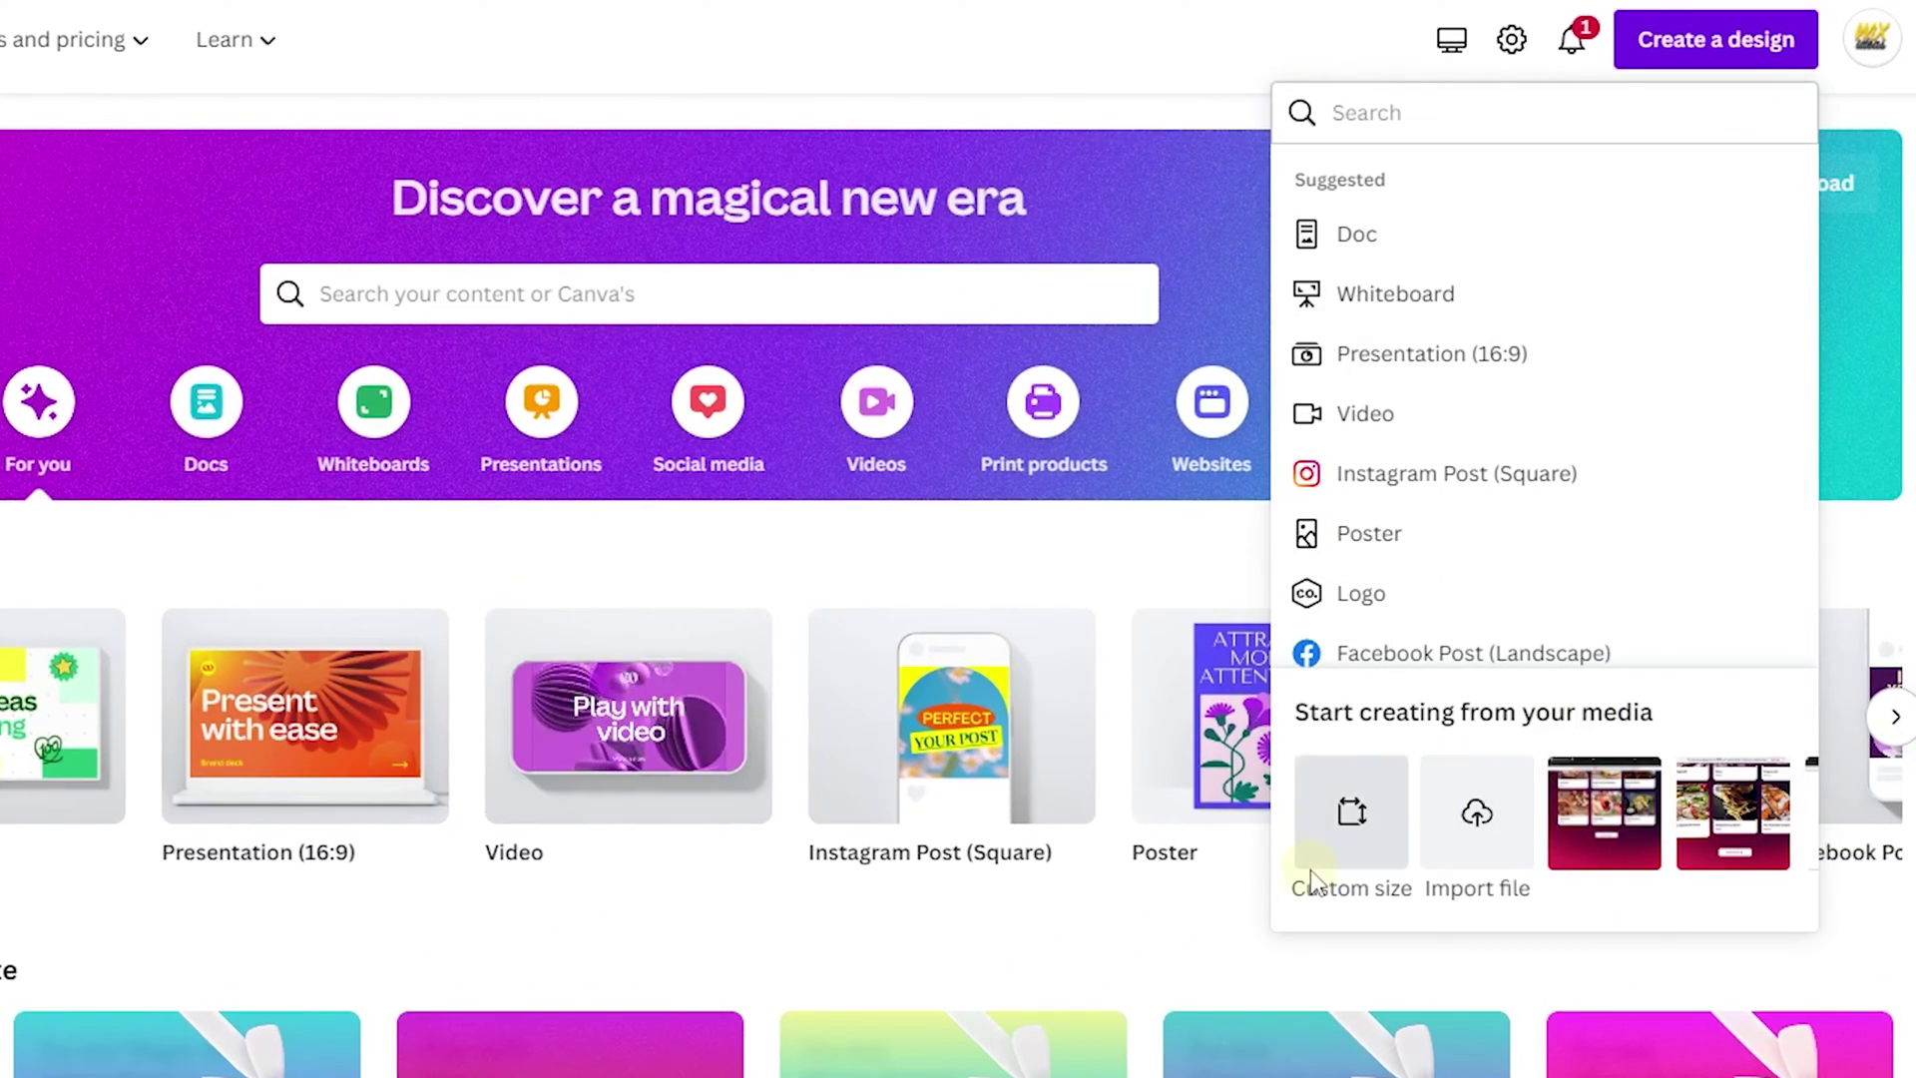
pyautogui.click(1351, 811)
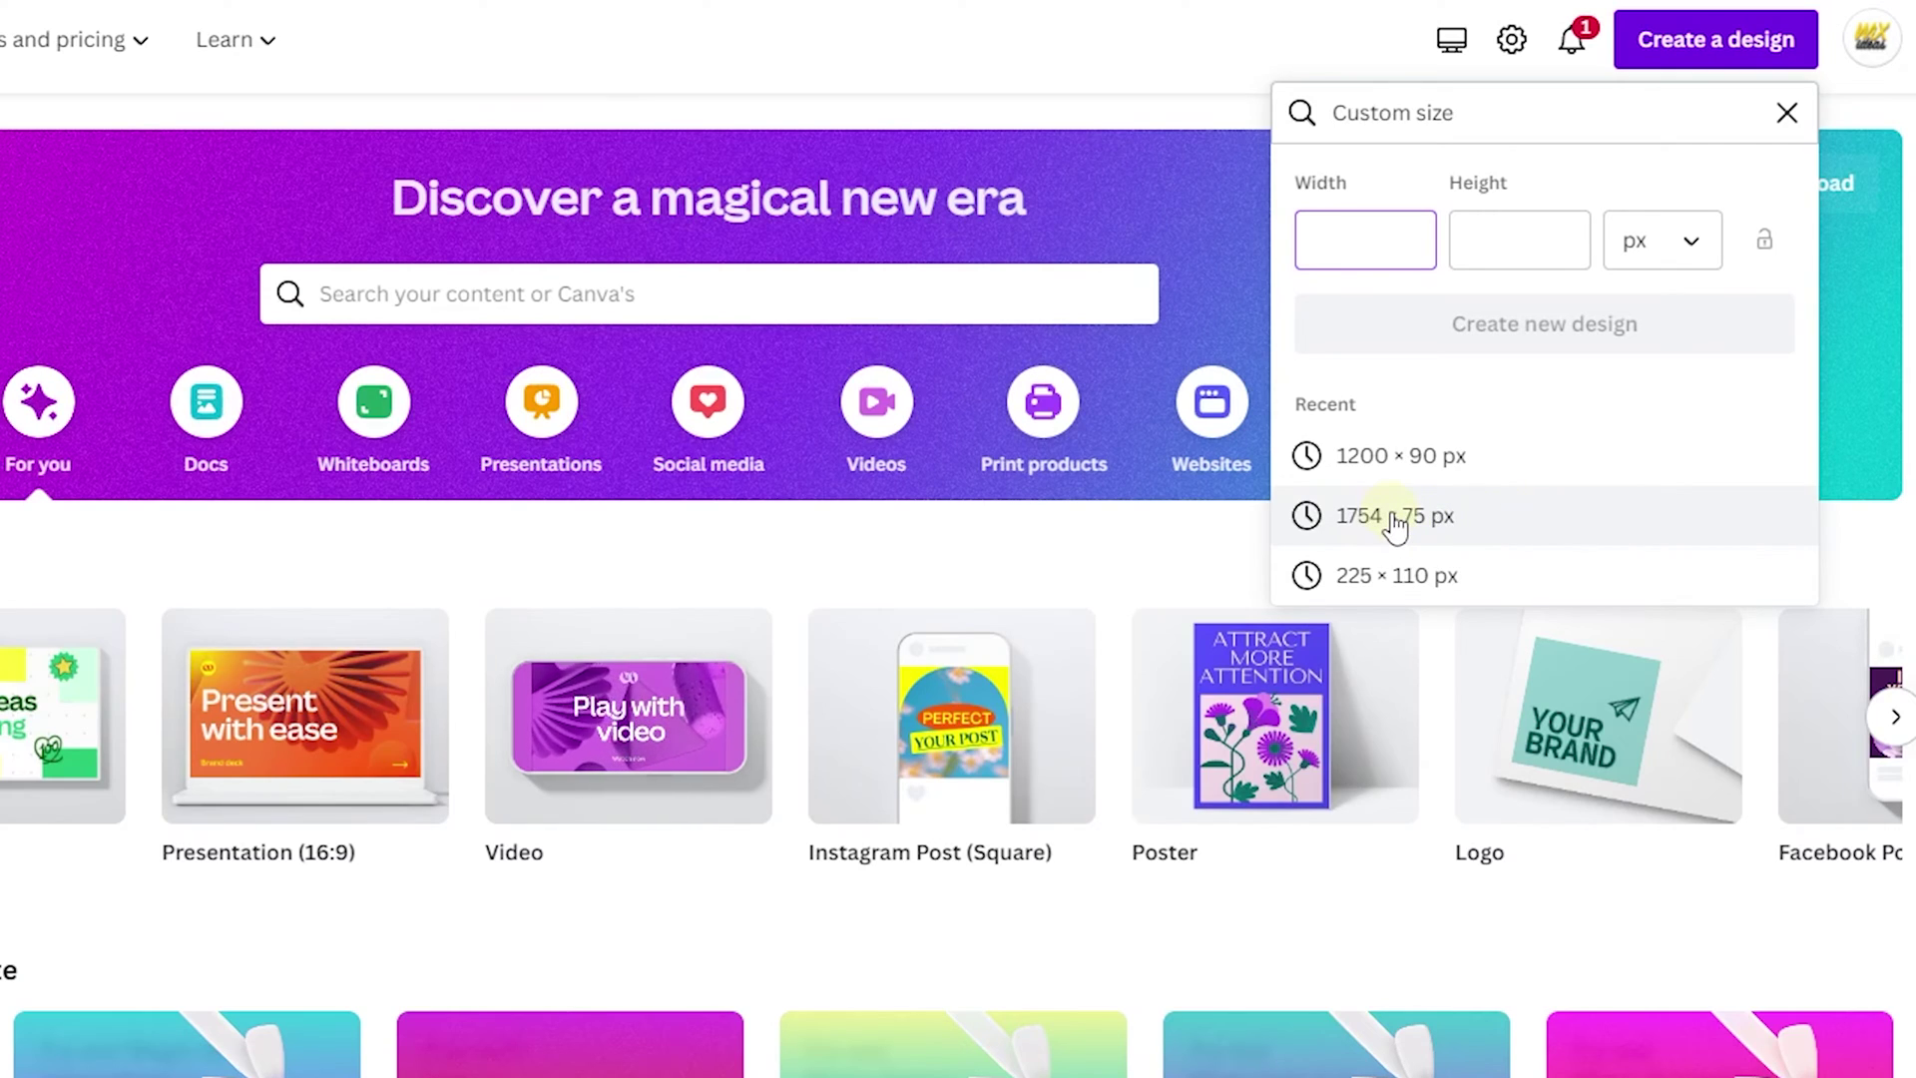
pyautogui.click(1608, 539)
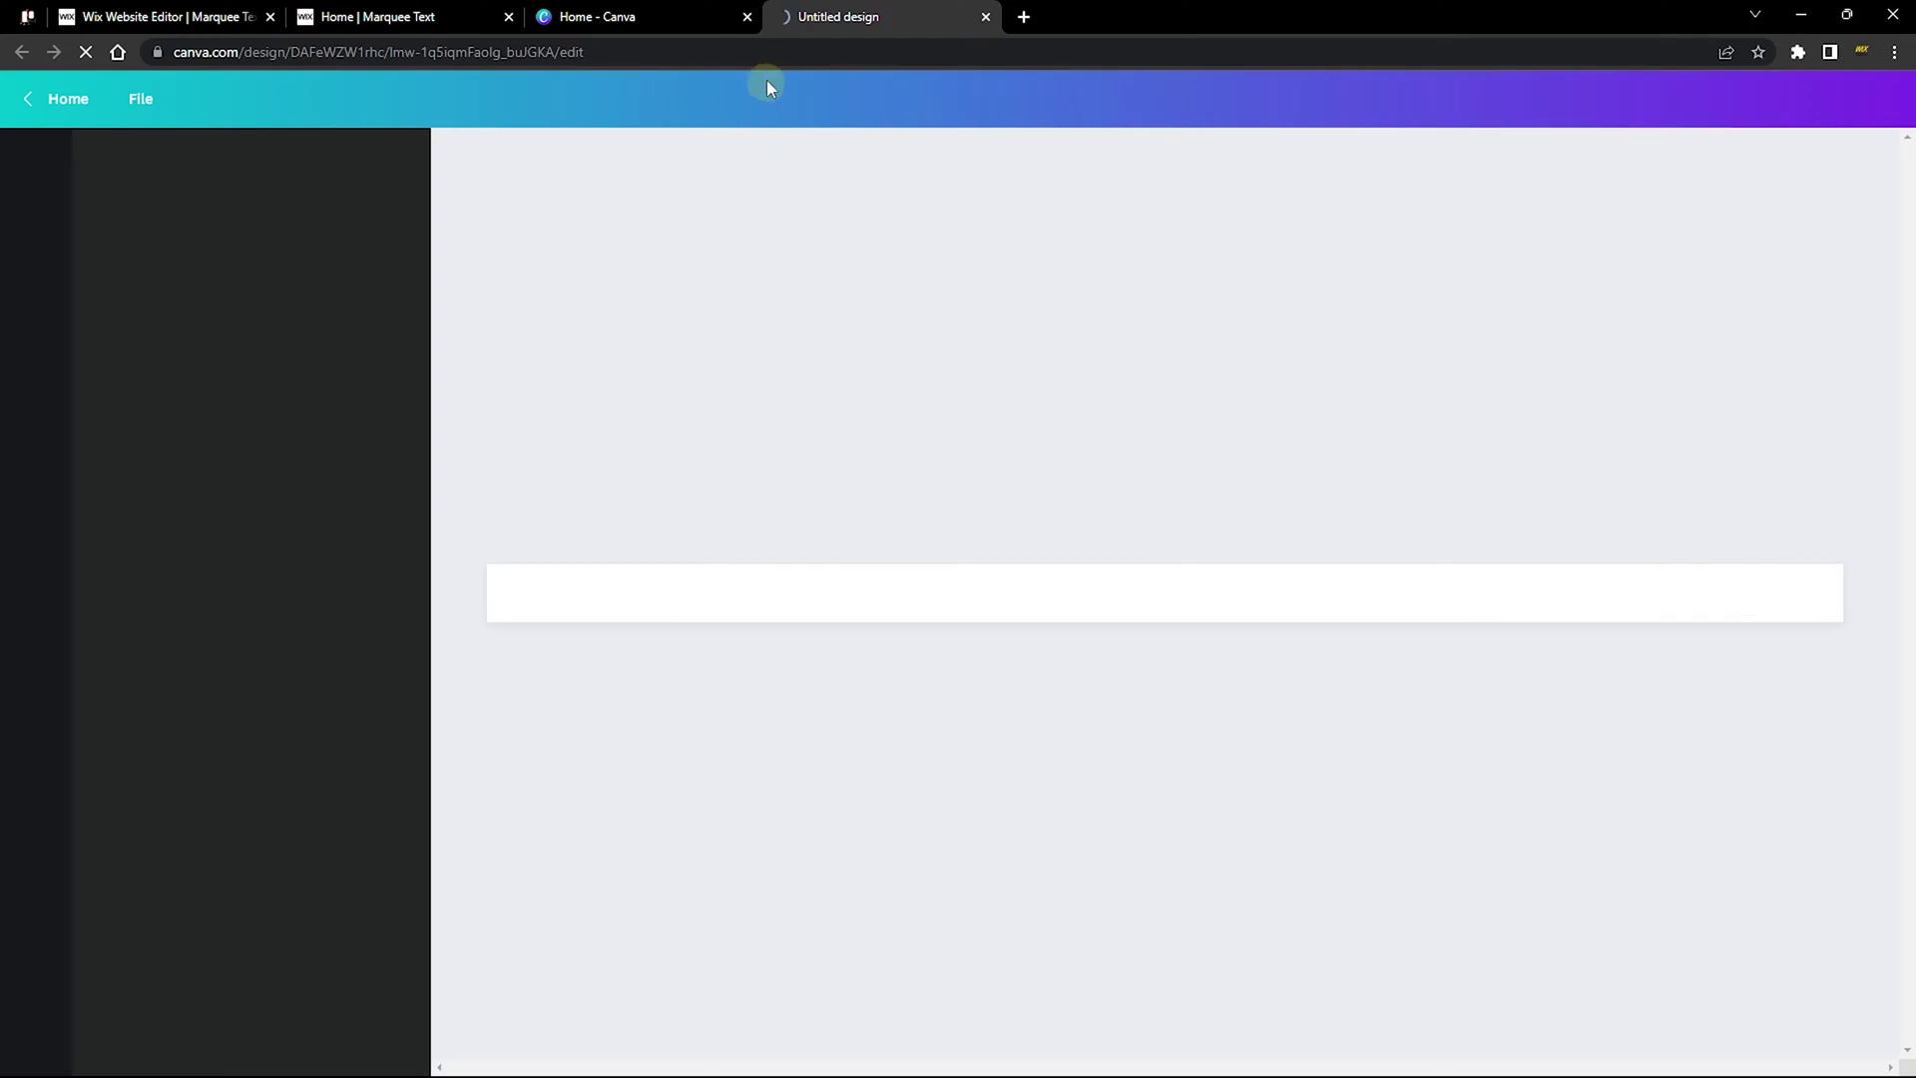
pyautogui.click(746, 17)
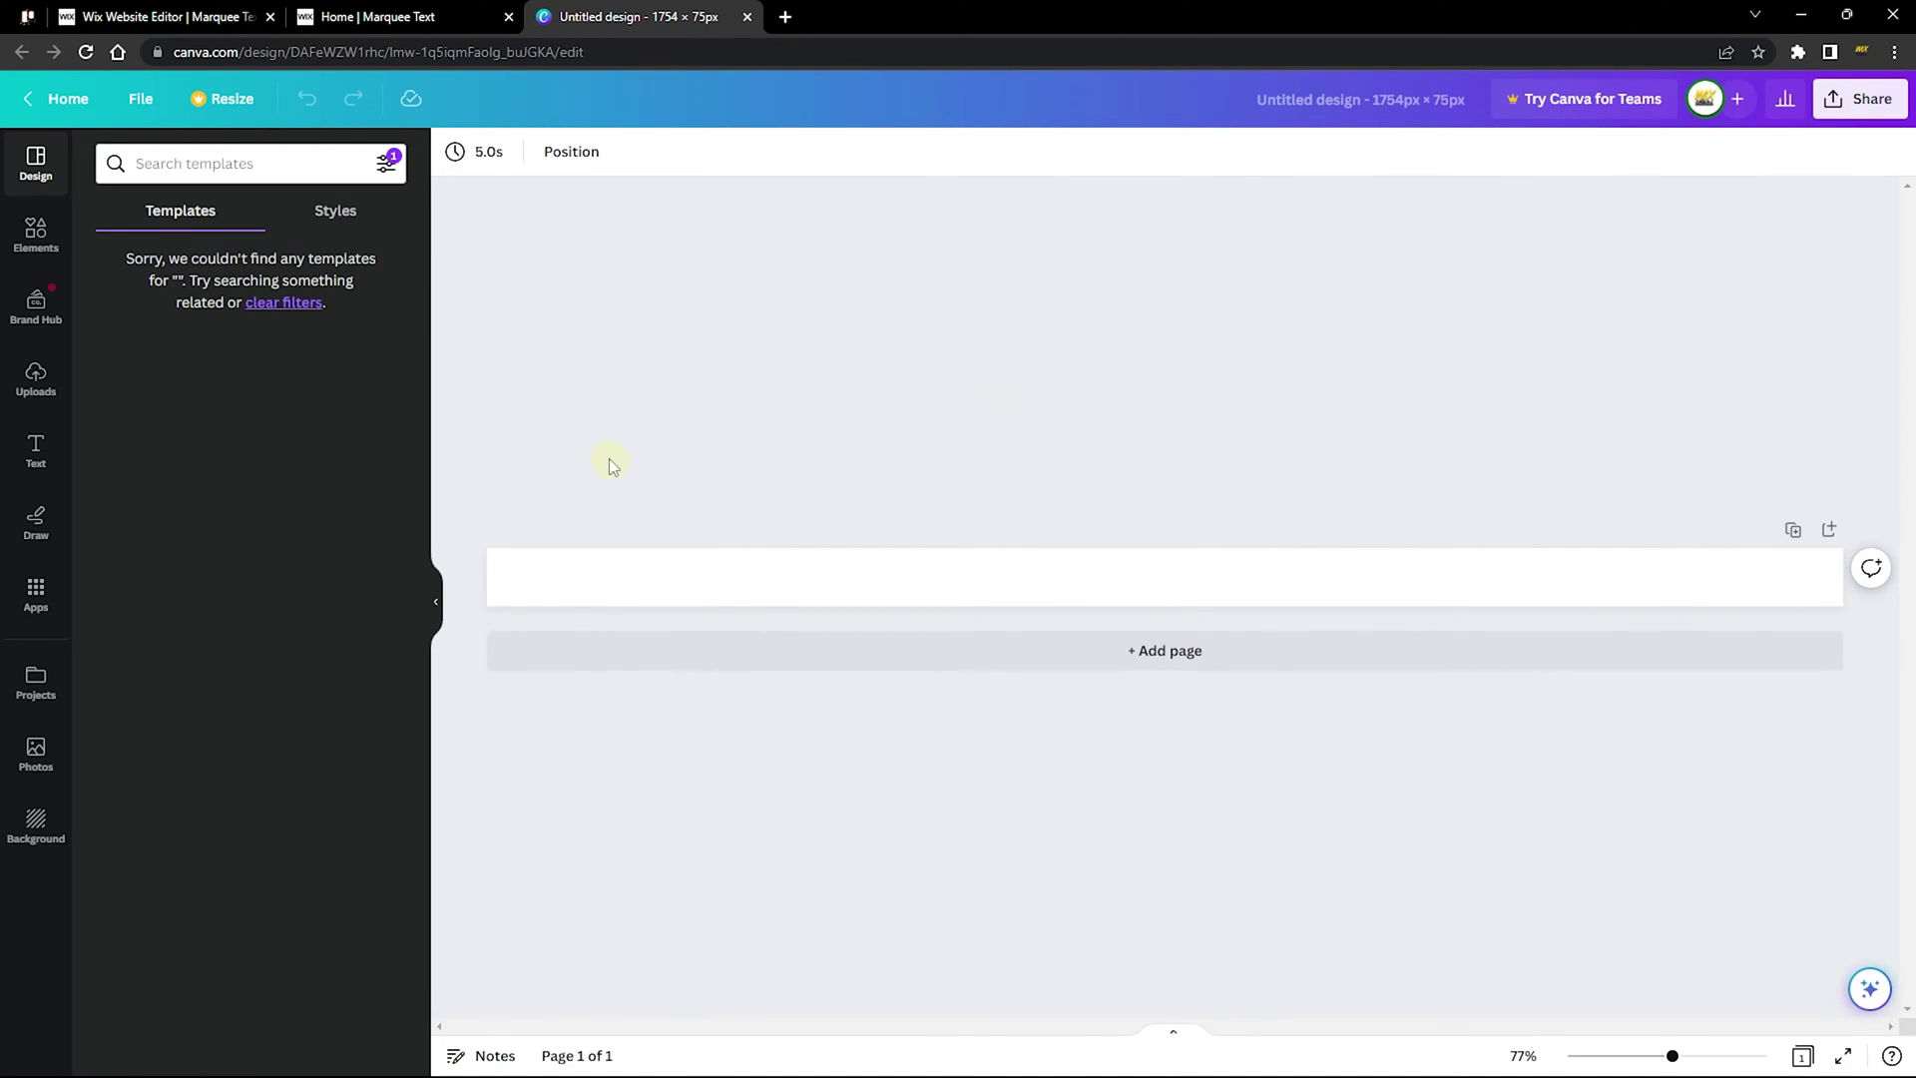
pyautogui.click(1791, 572)
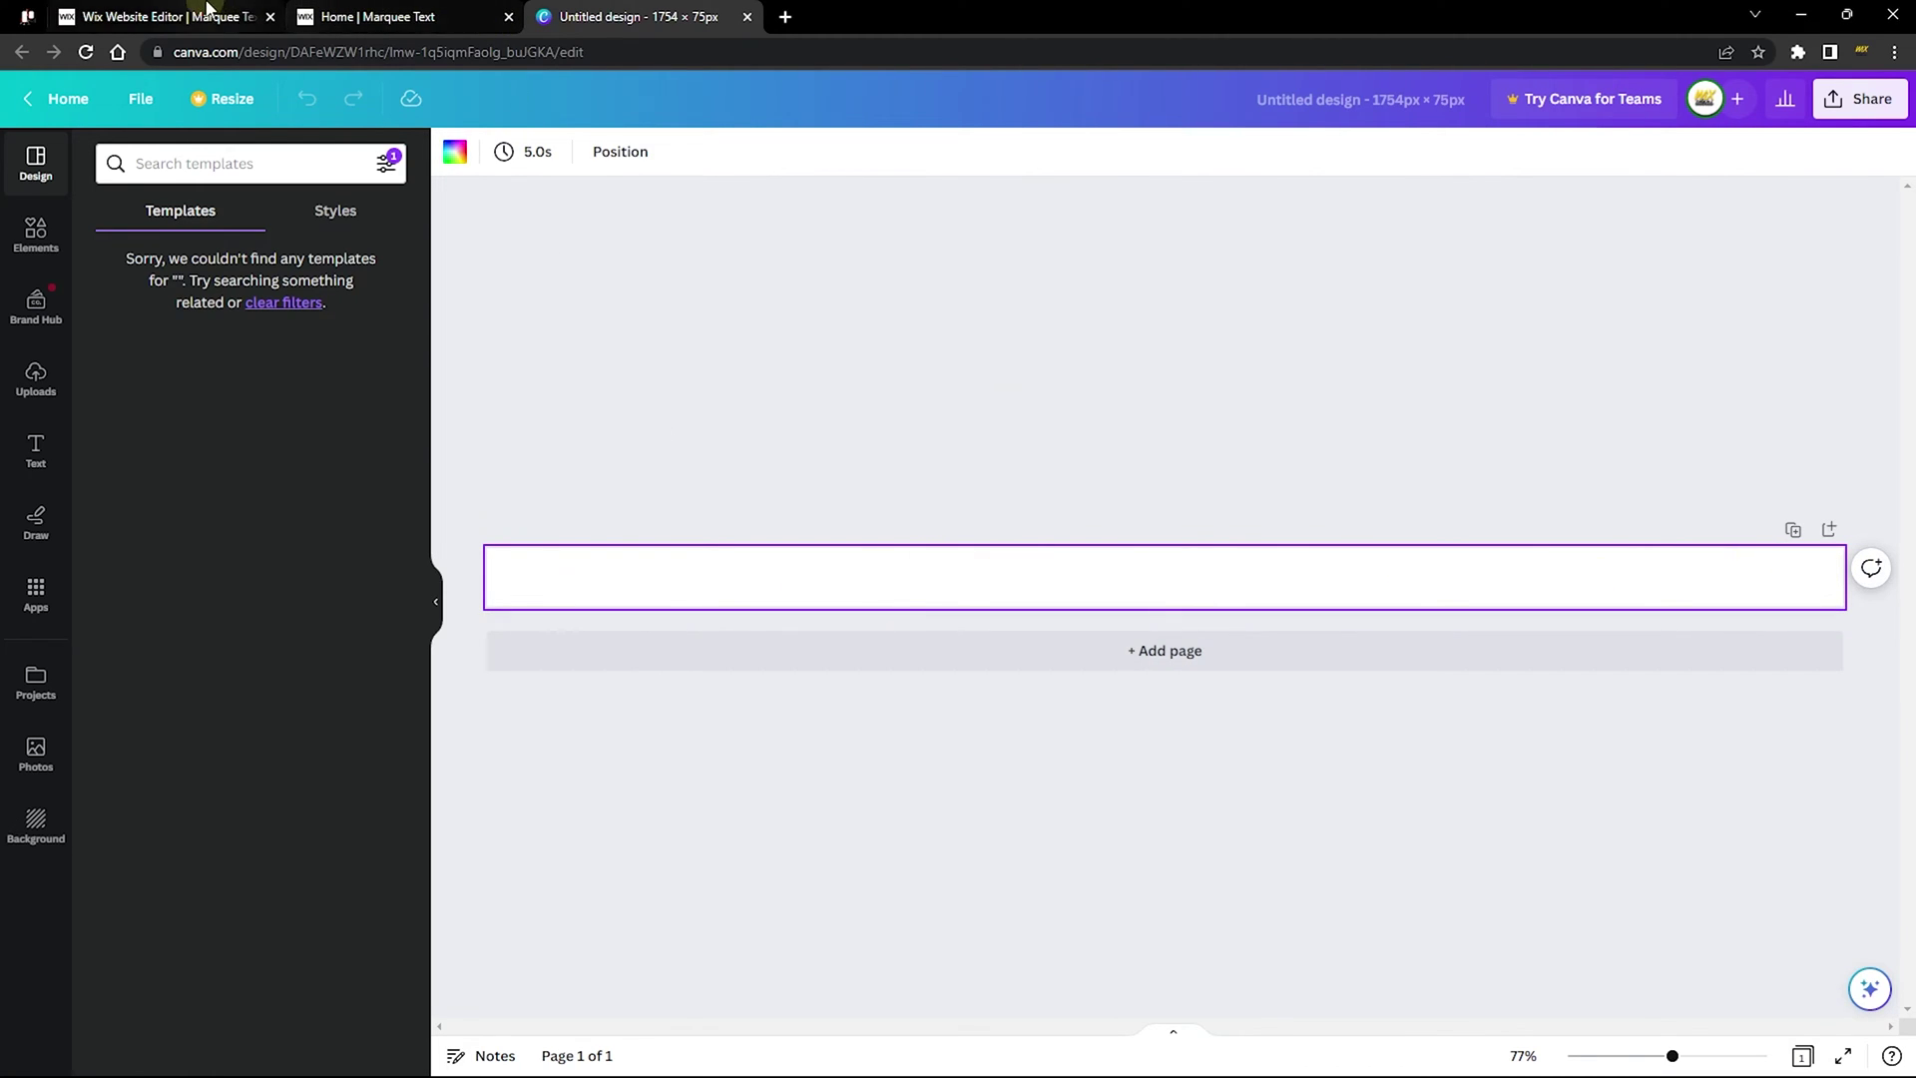
pyautogui.click(175, 16)
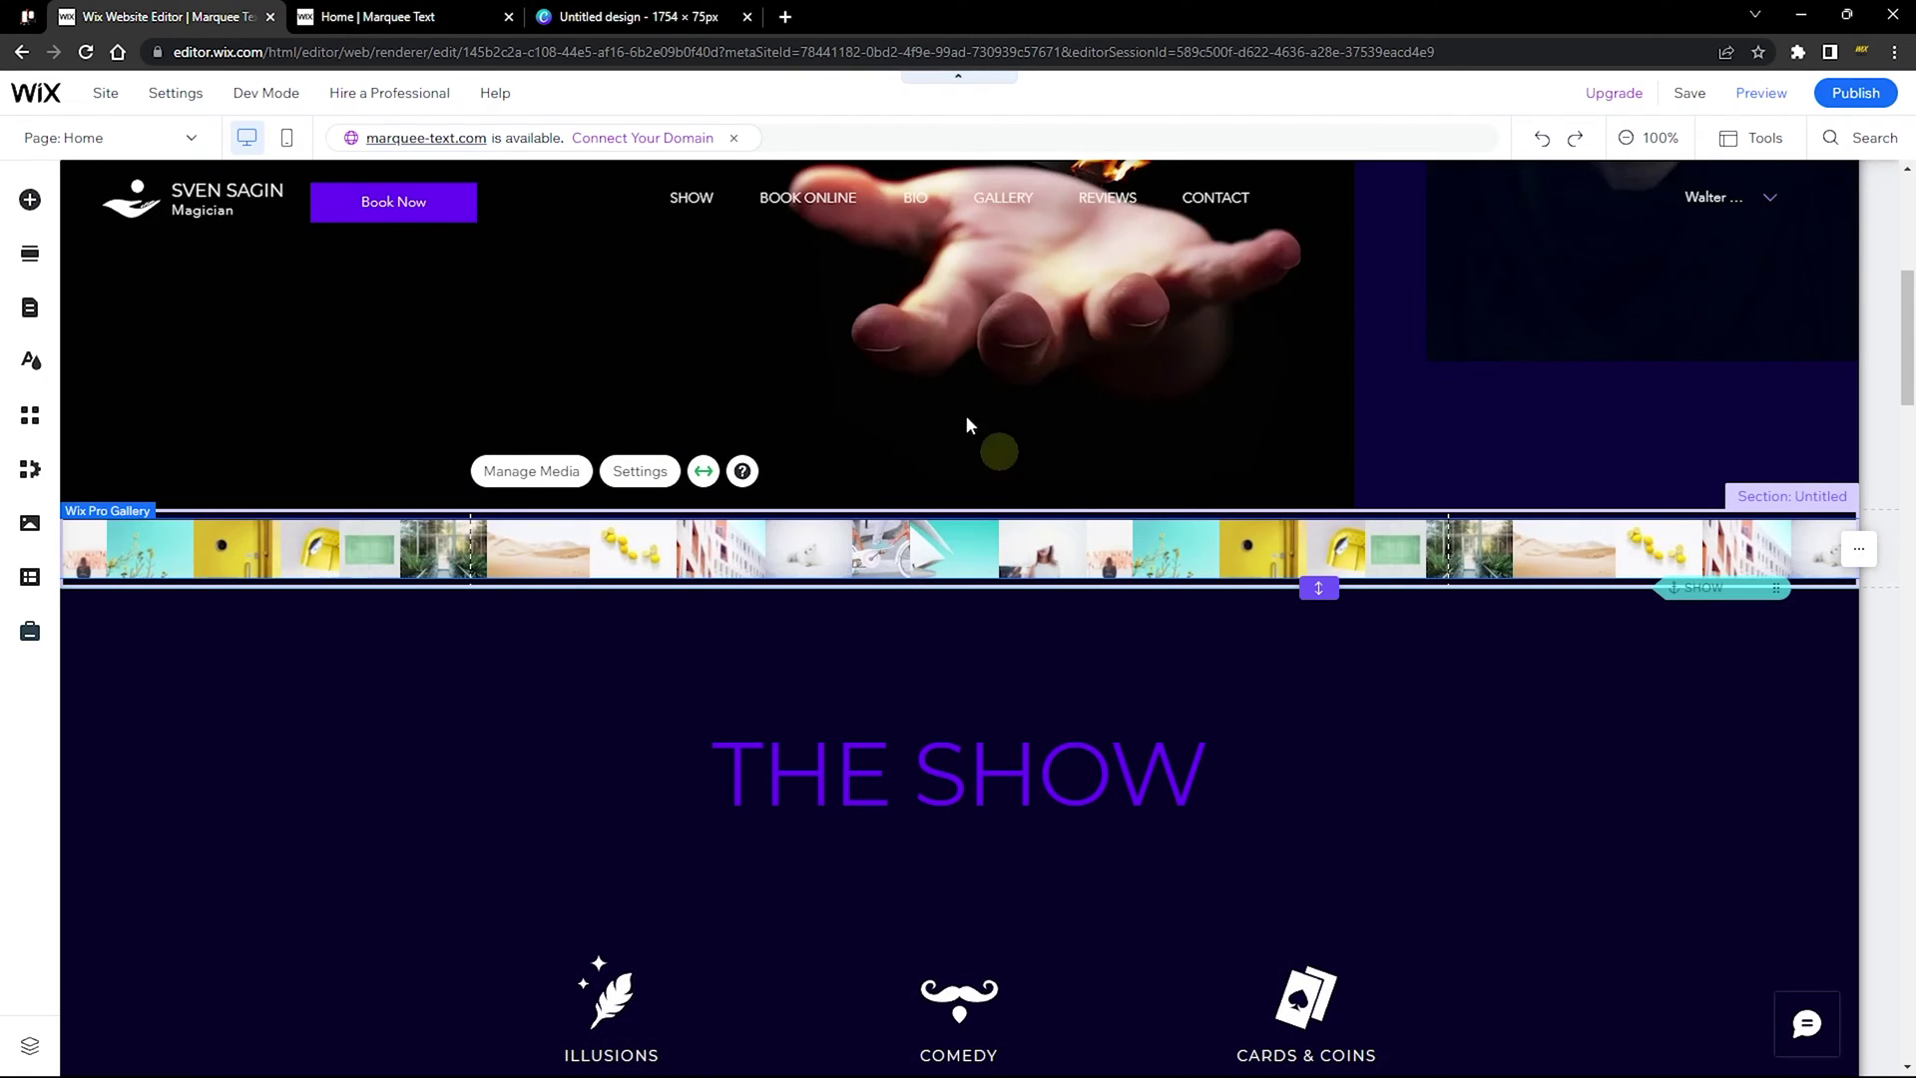
pyautogui.hotkey('ctrl', 'shift', 'Tab')
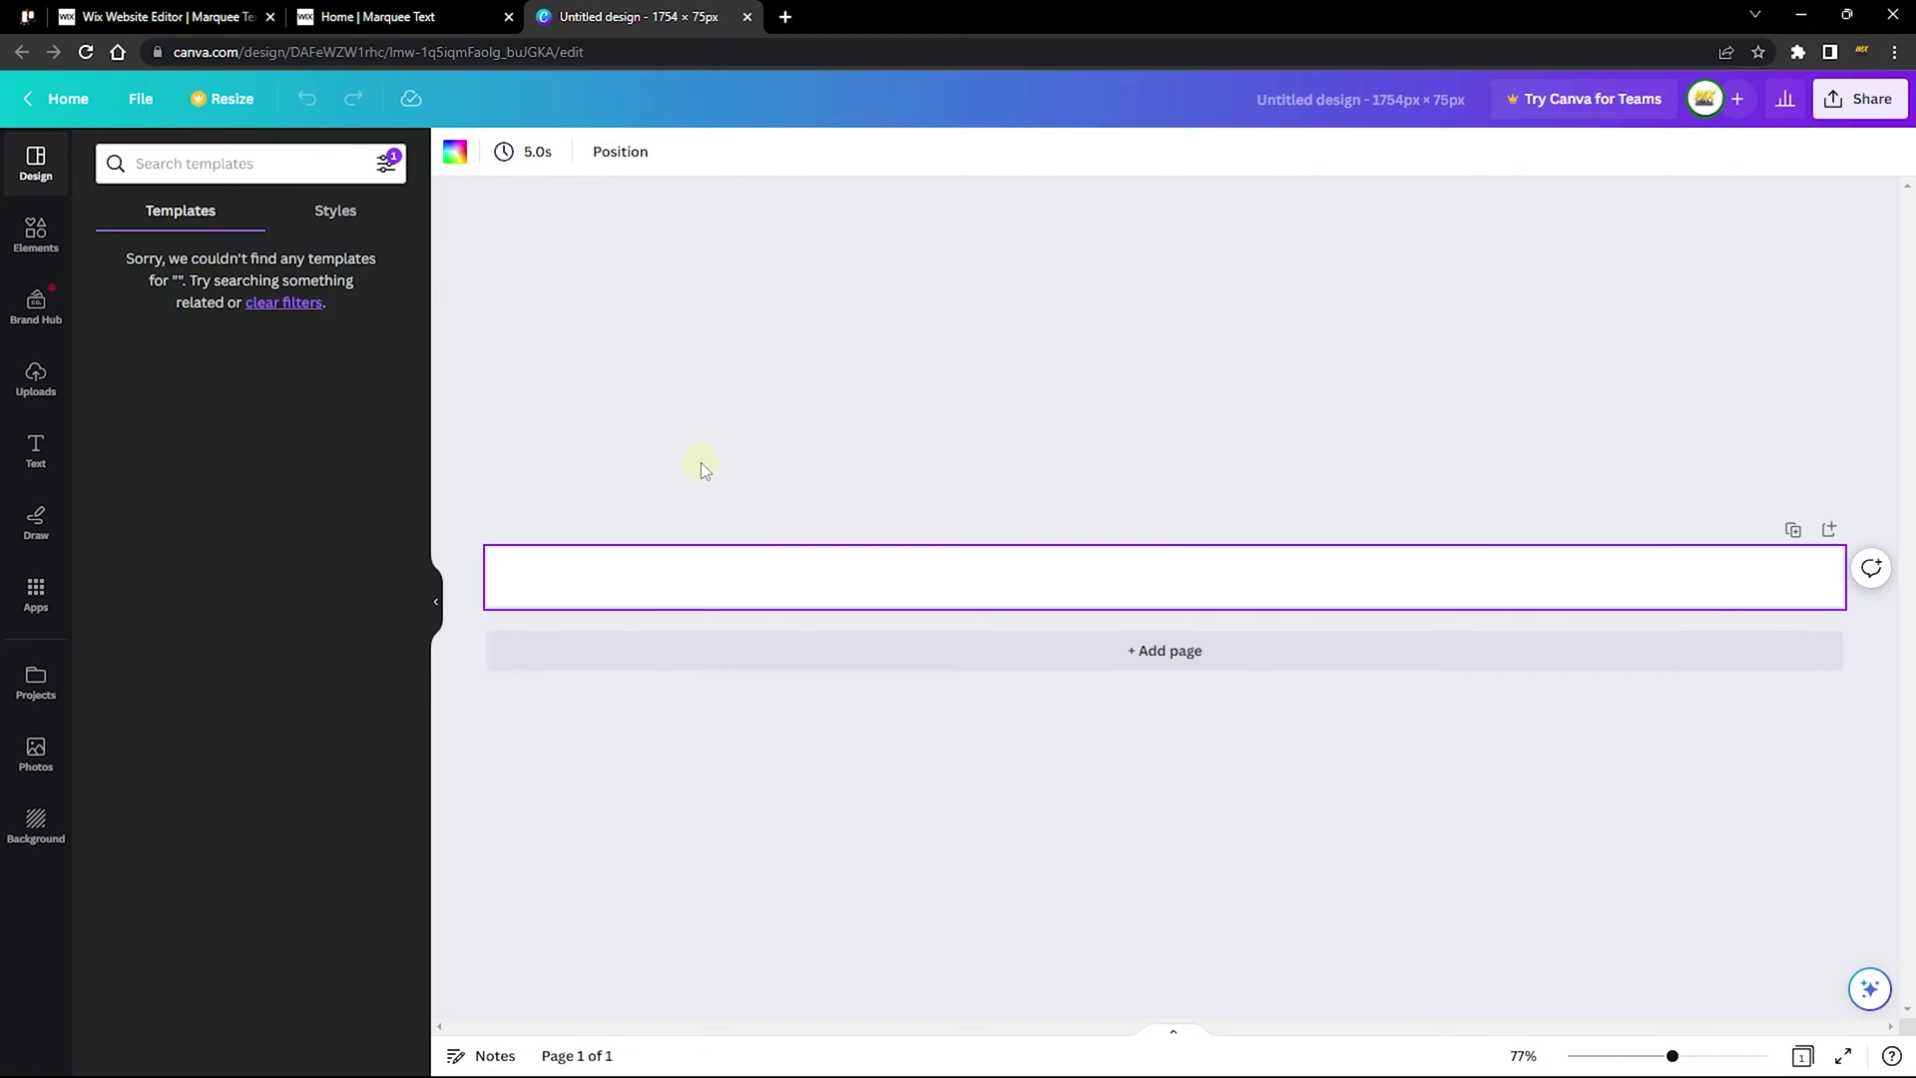
pyautogui.click(1303, 98)
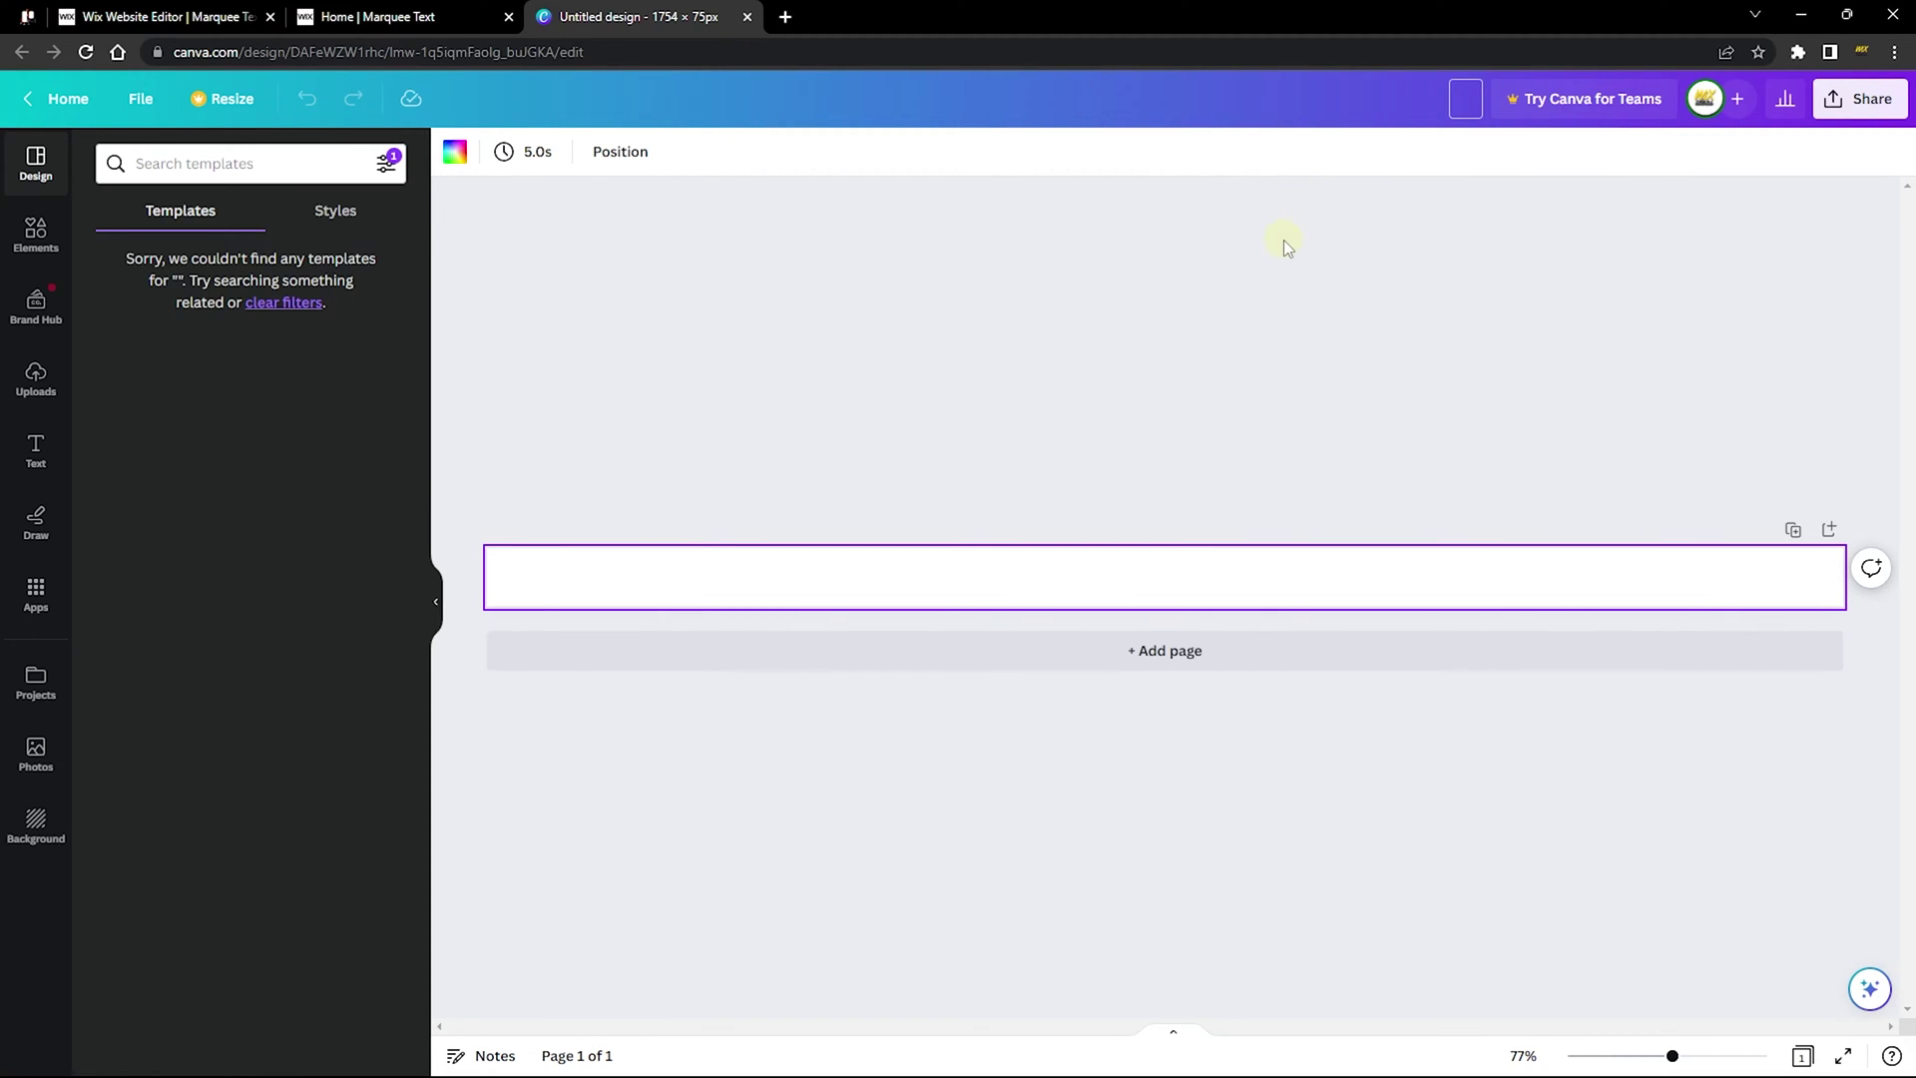
pyautogui.click(380, 16)
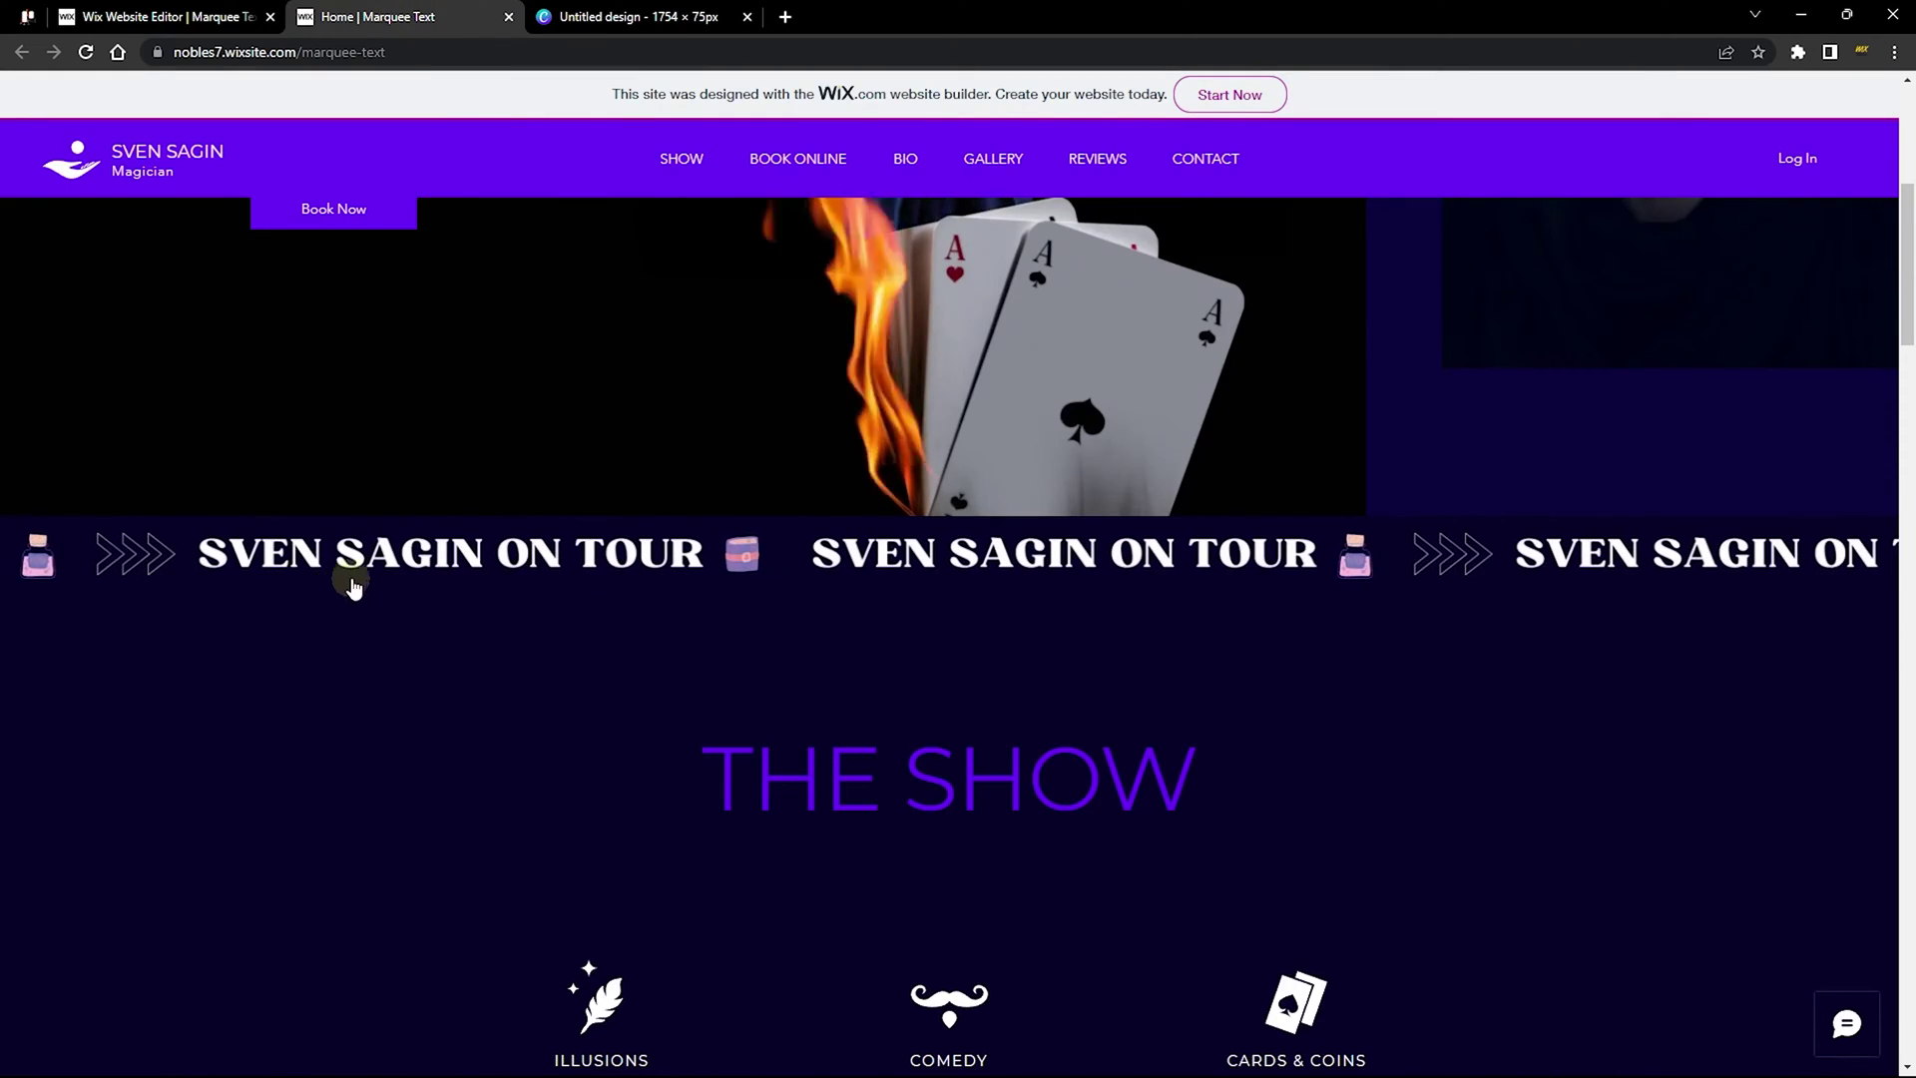
pyautogui.click(612, 10)
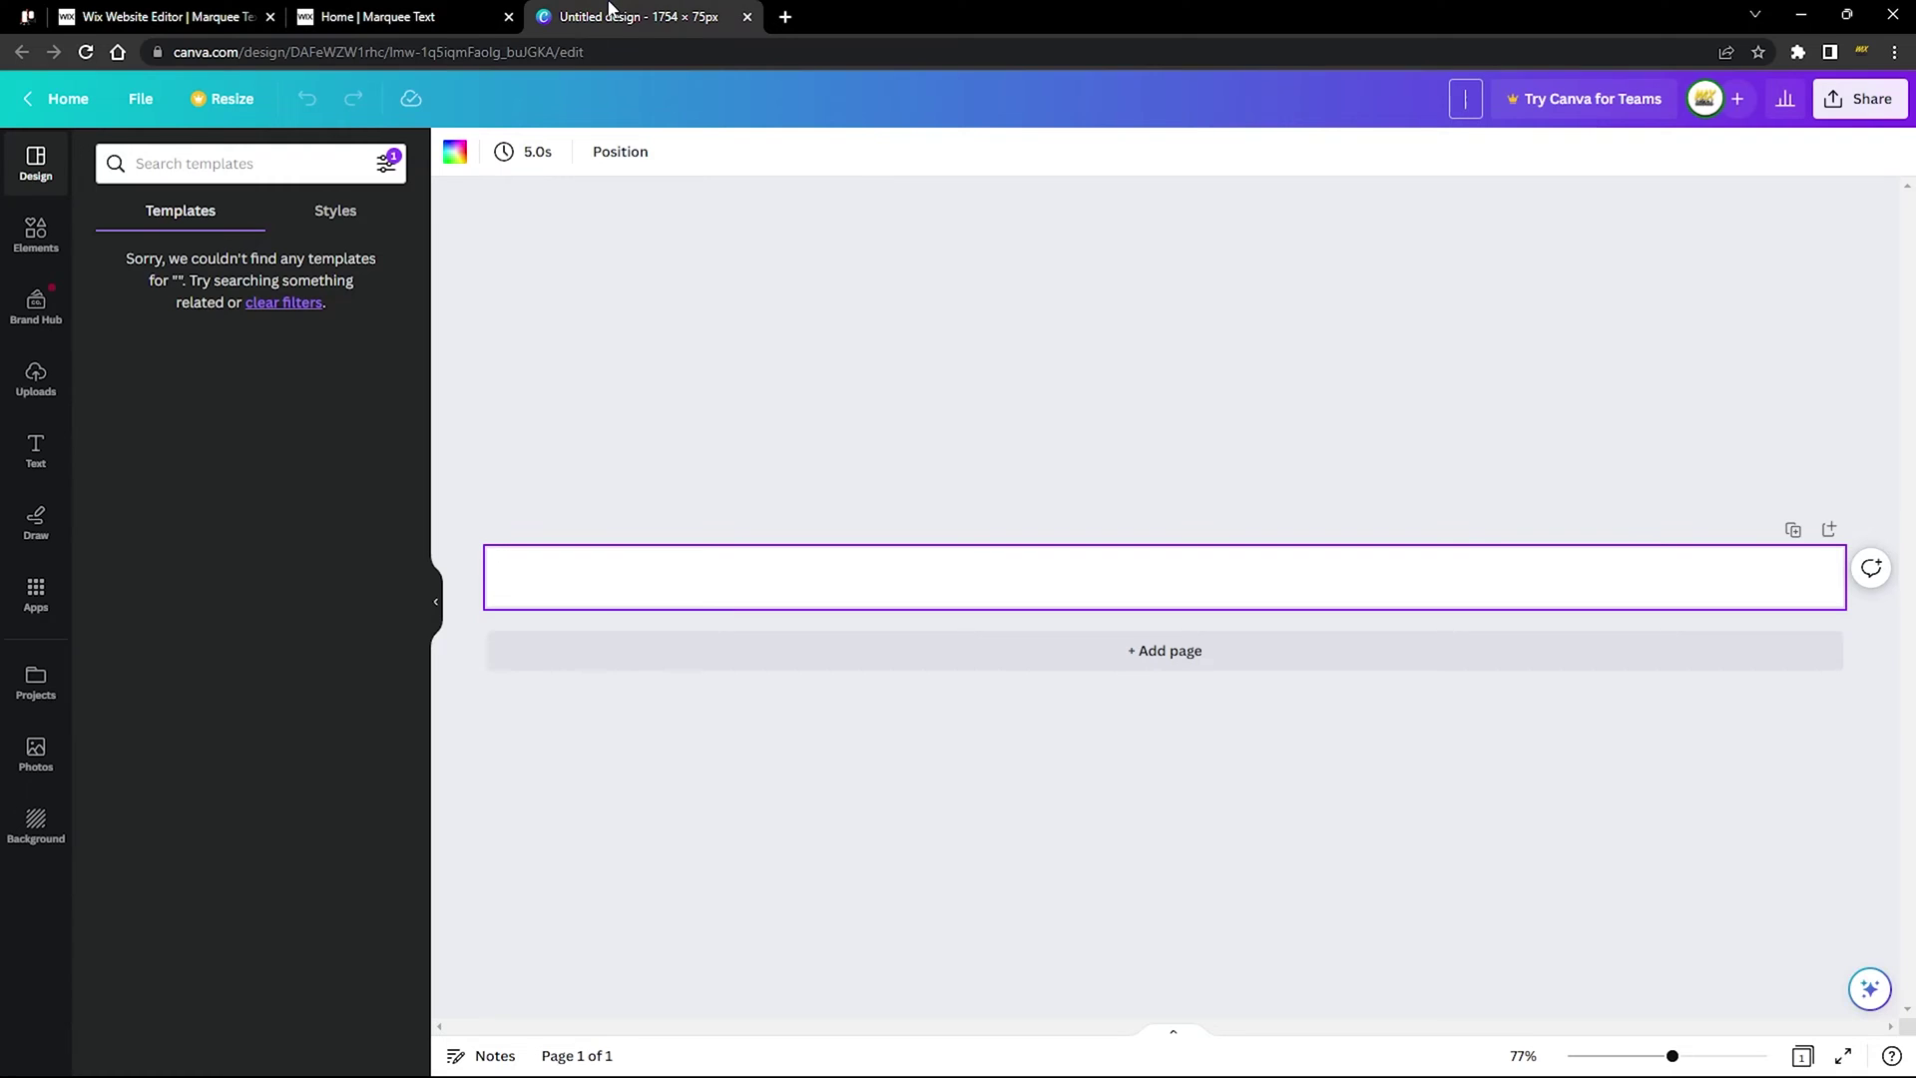
pyautogui.write('Sven Sagin on Tour')
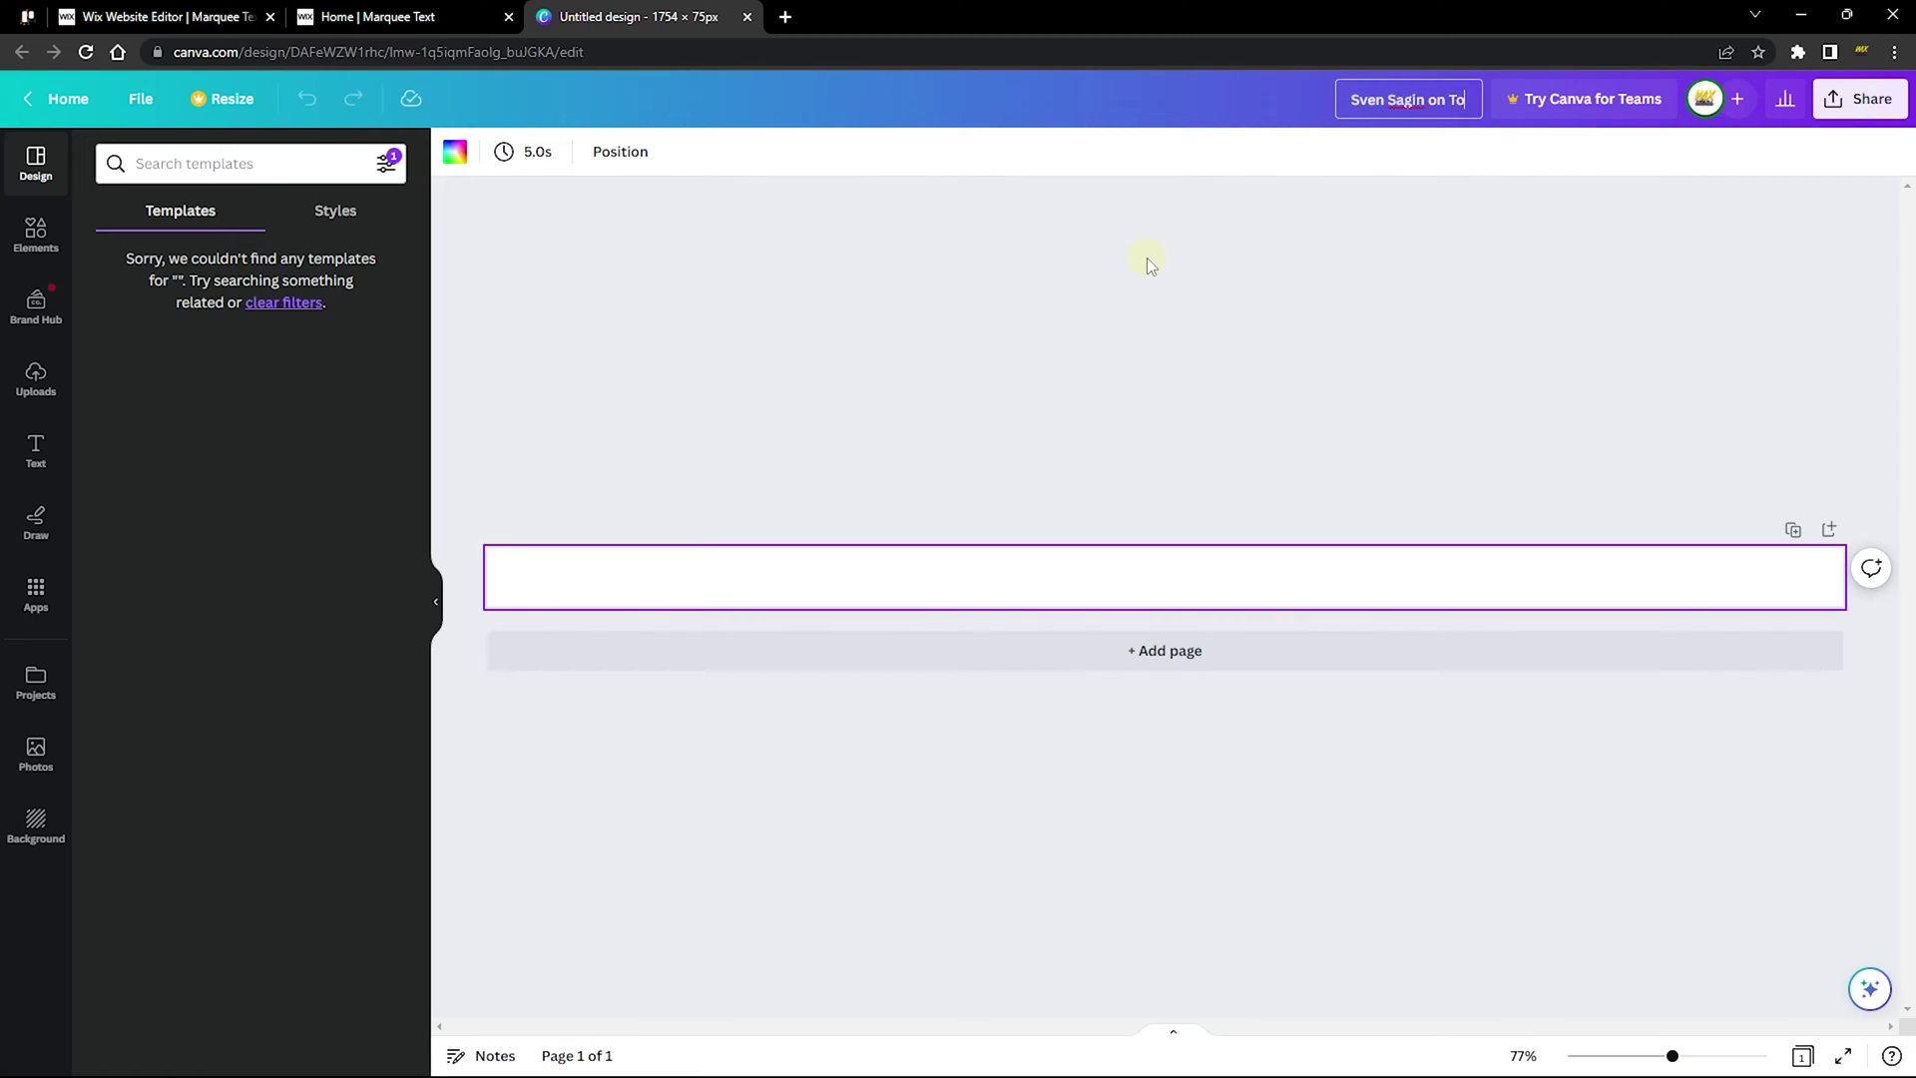
pyautogui.click(1147, 257)
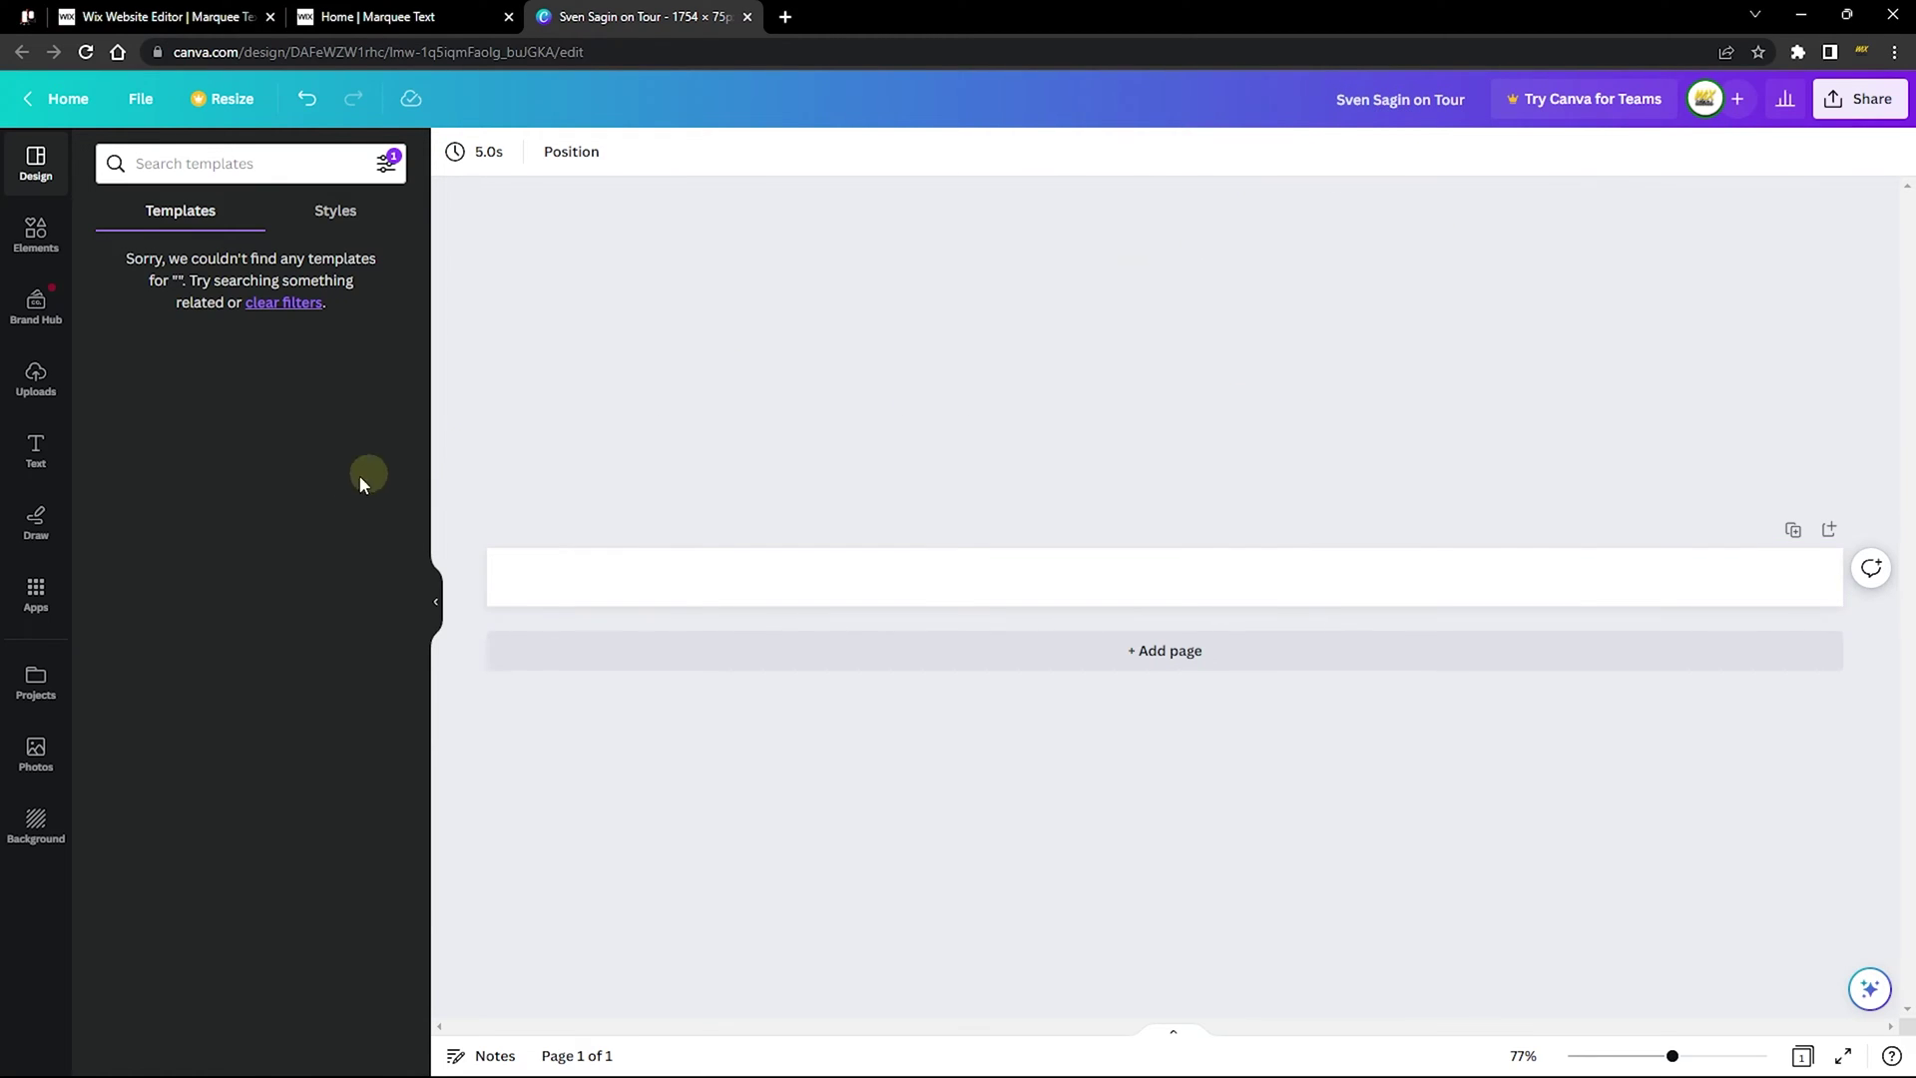
# Add an 'Add a heading' text box to the strip, enlarge it to size 38.3, move it left.
pyautogui.click(36, 457)
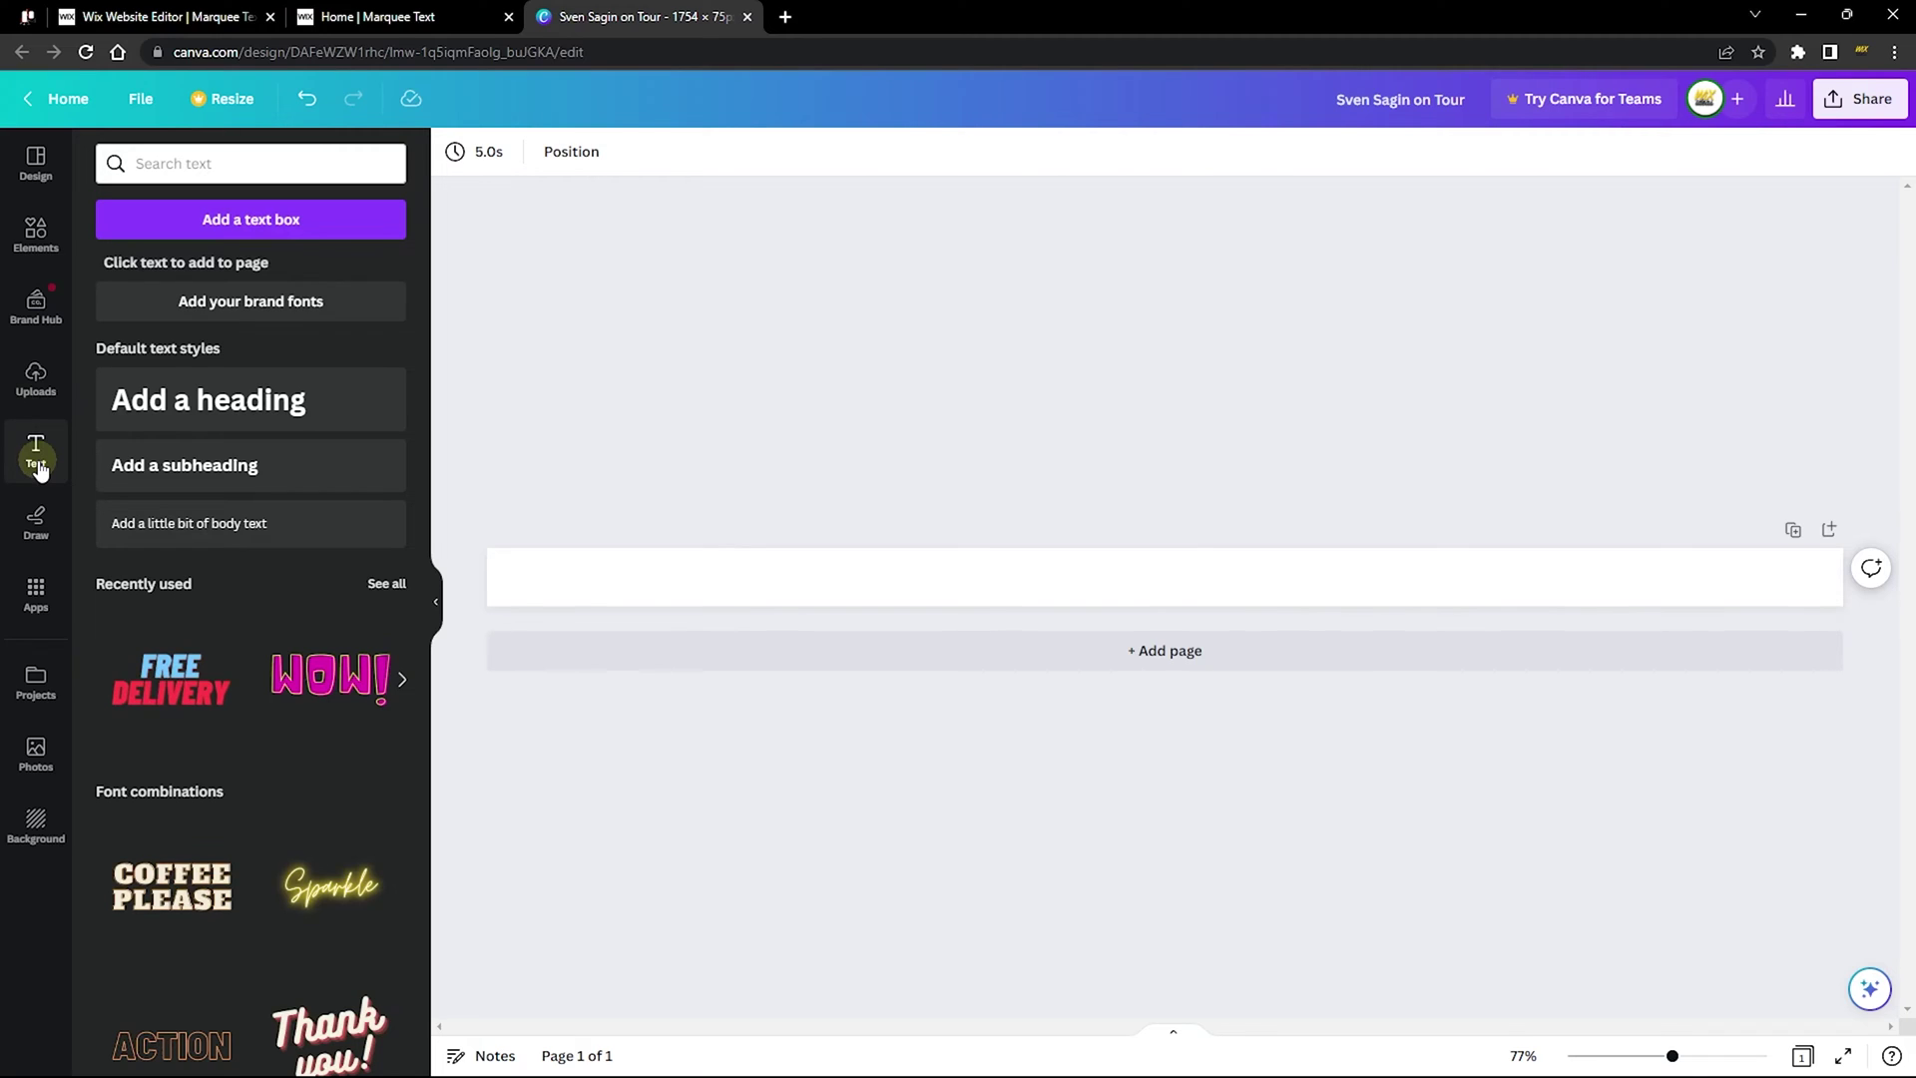
pyautogui.scroll(-7, 214, 648)
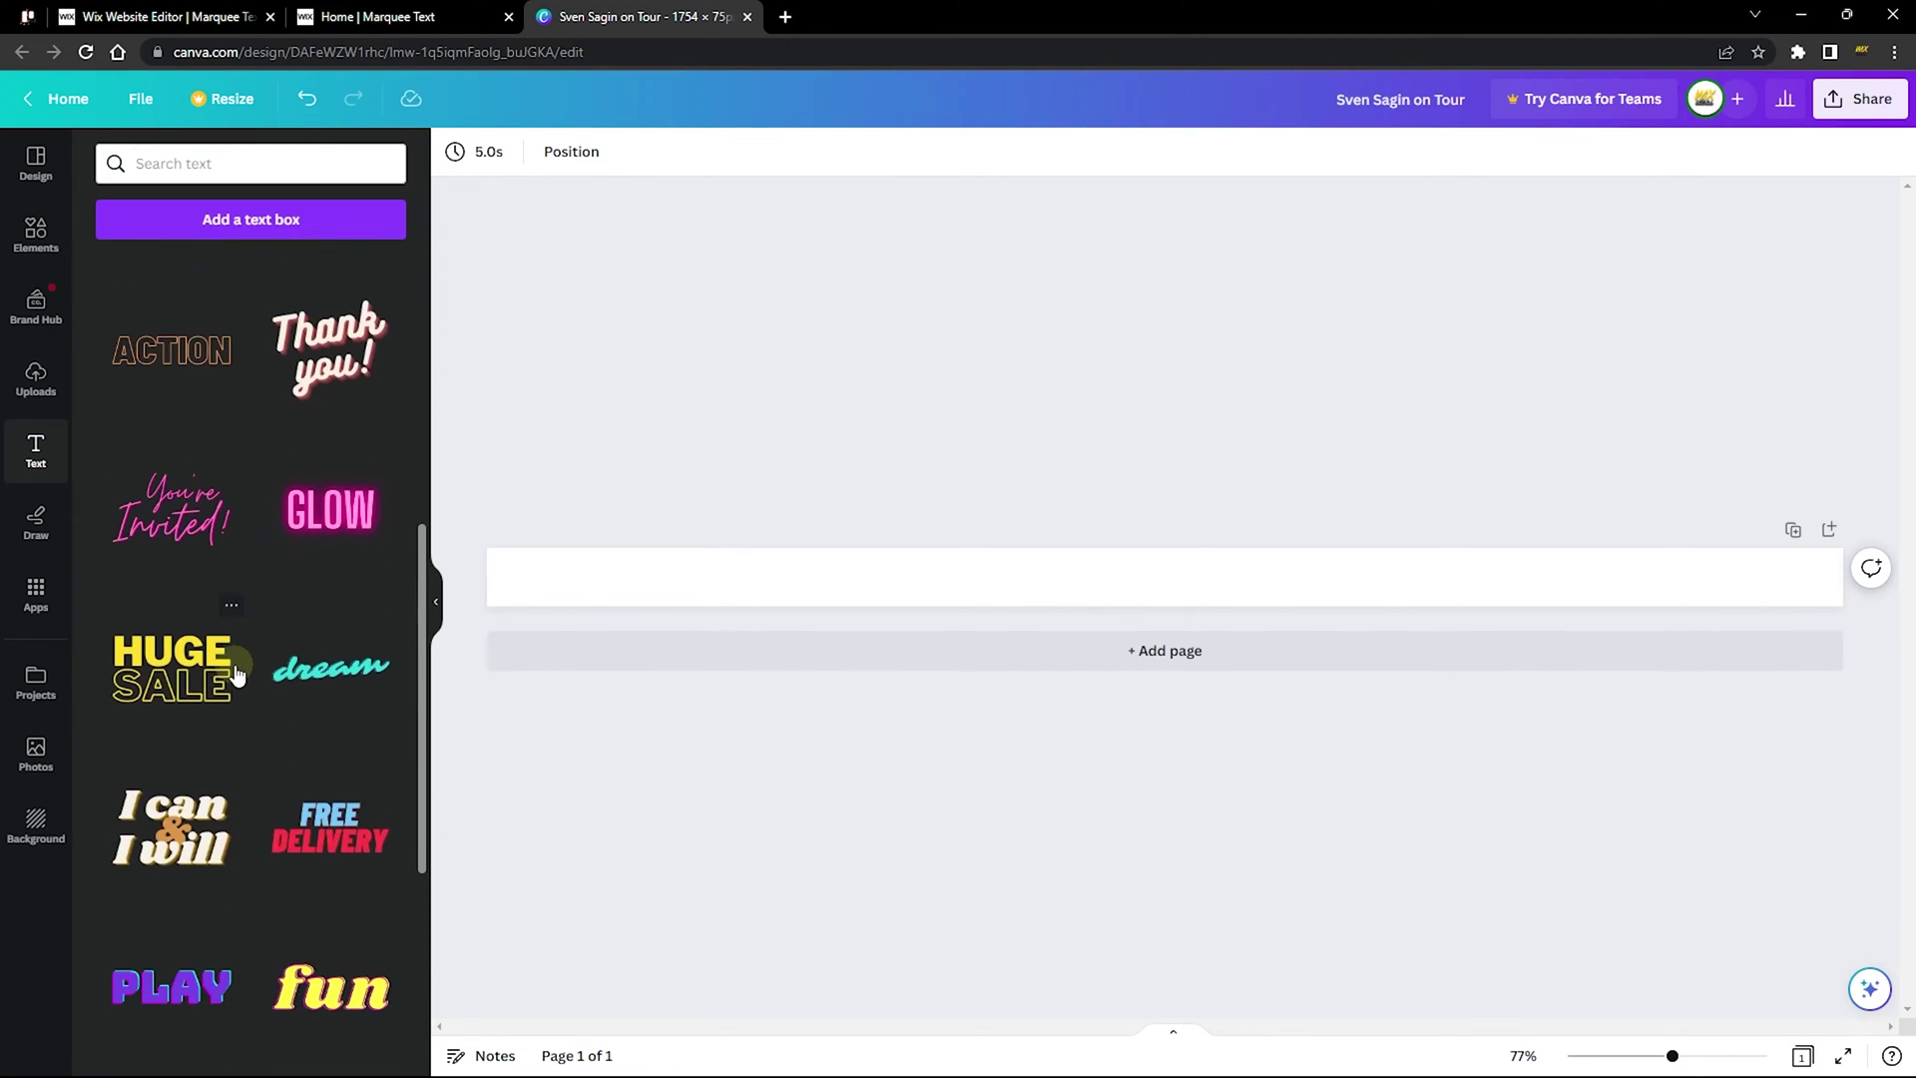
pyautogui.scroll(-3, 237, 676)
pyautogui.scroll(-2, 236, 675)
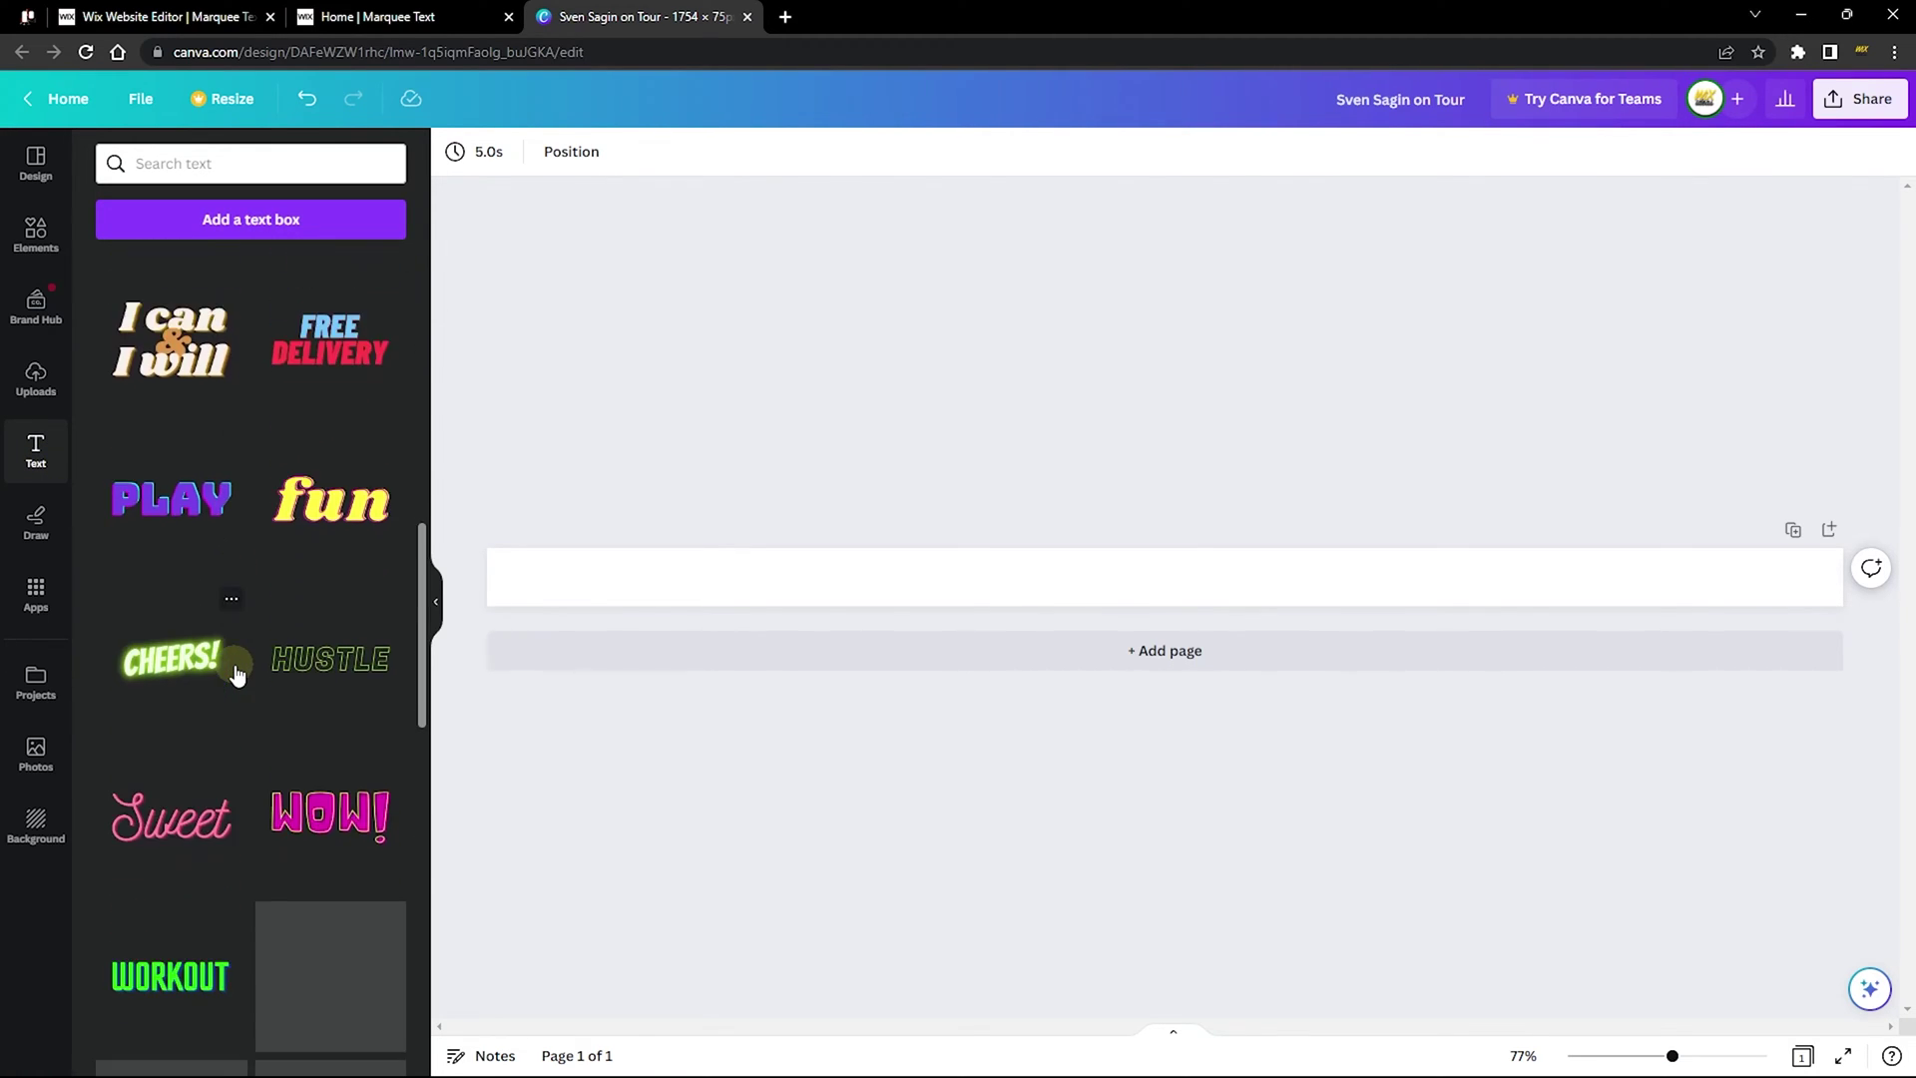
pyautogui.scroll(12, 237, 676)
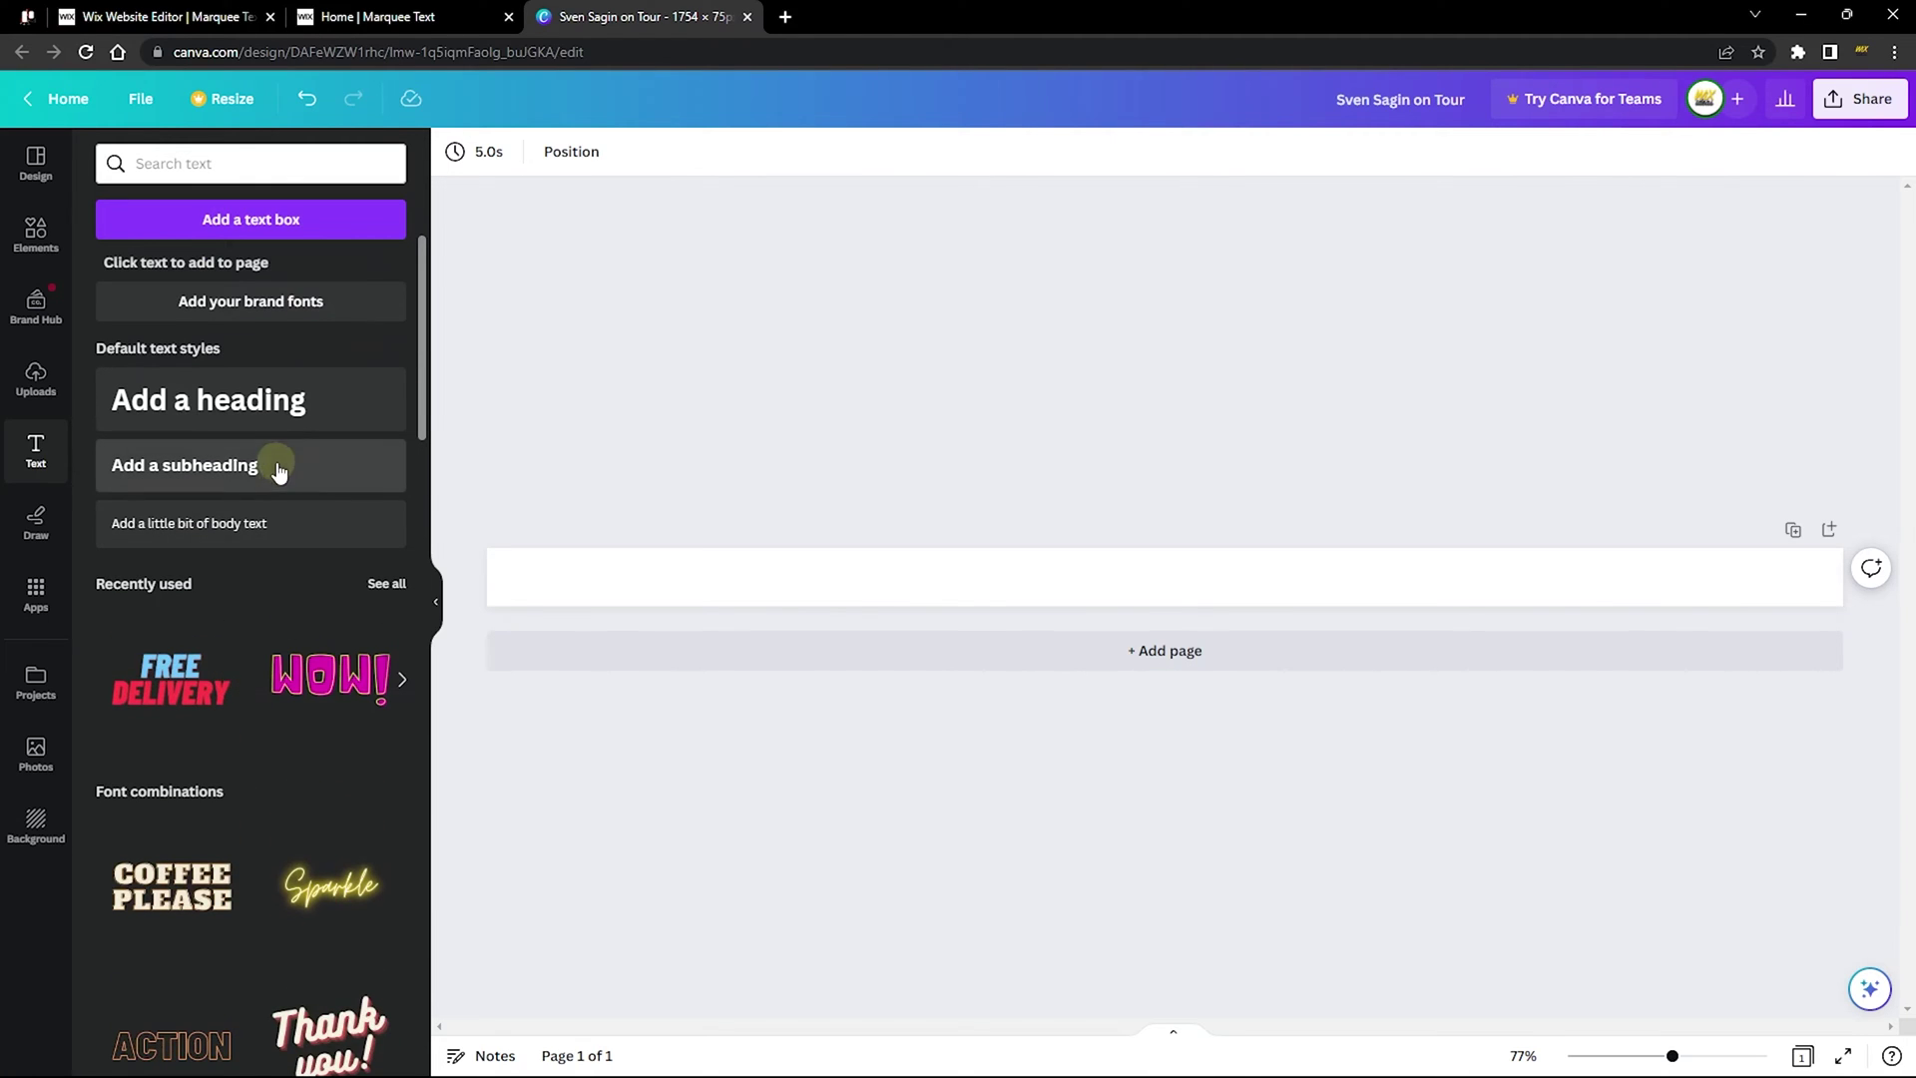
pyautogui.moveTo(223, 431); pyautogui.dragTo(564, 567)
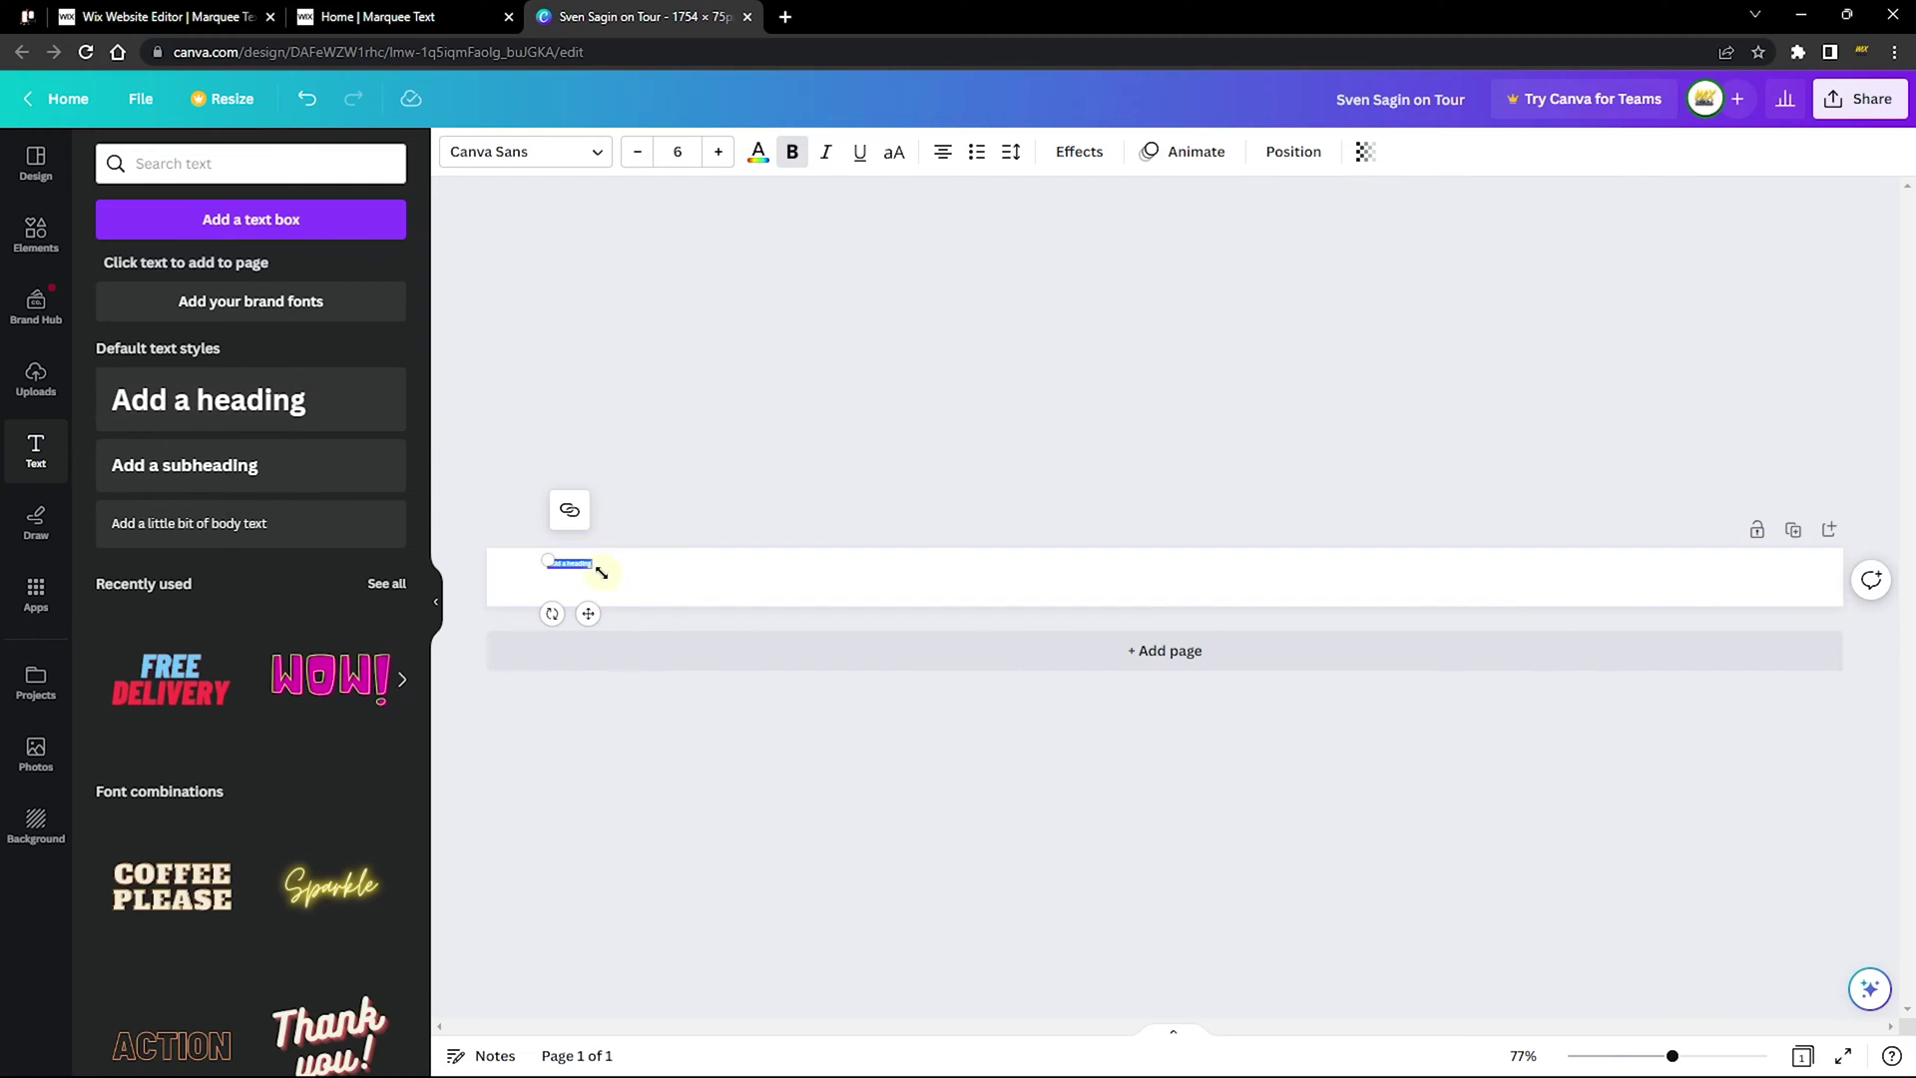
pyautogui.moveTo(594, 569); pyautogui.dragTo(766, 598)
pyautogui.click(816, 572)
pyautogui.click(702, 575)
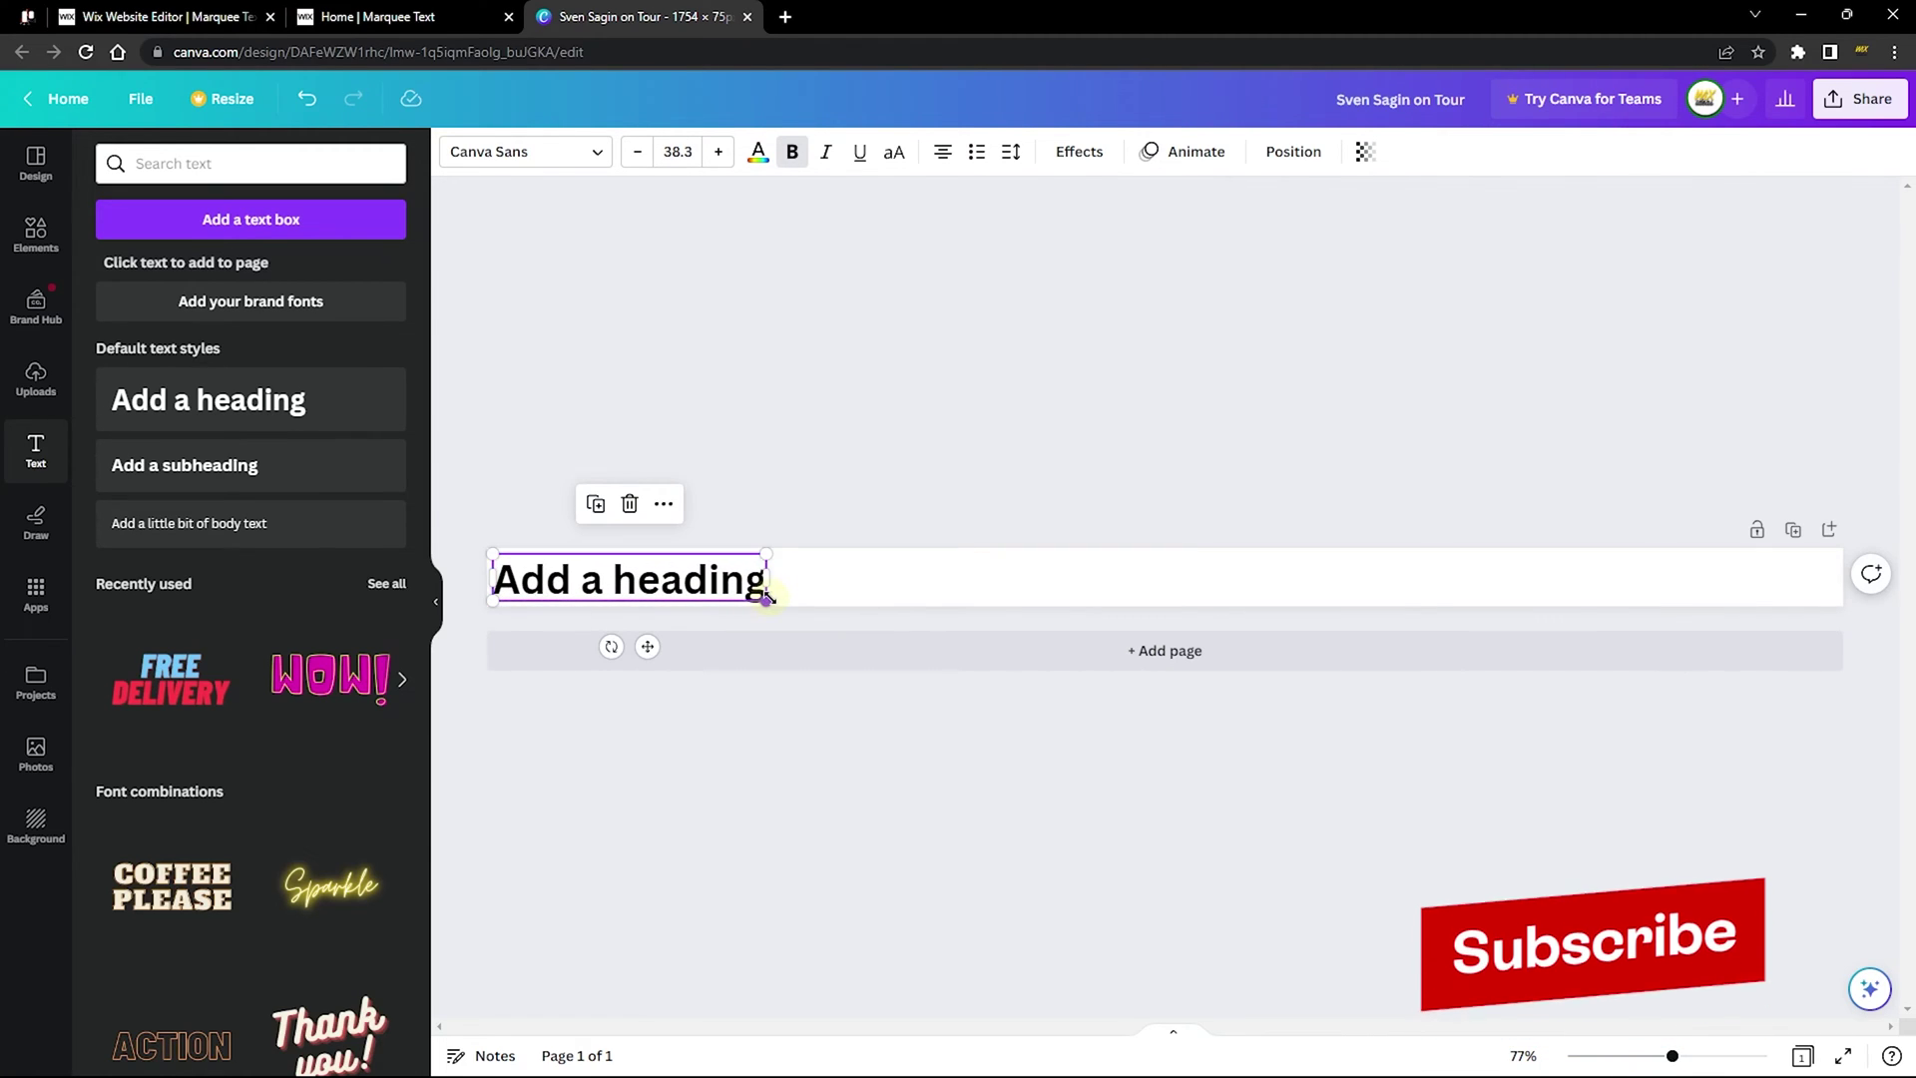
# Replace the placeholder heading with the magician's name and ON TOUR in capitals.
pyautogui.doubleClick(727, 582)
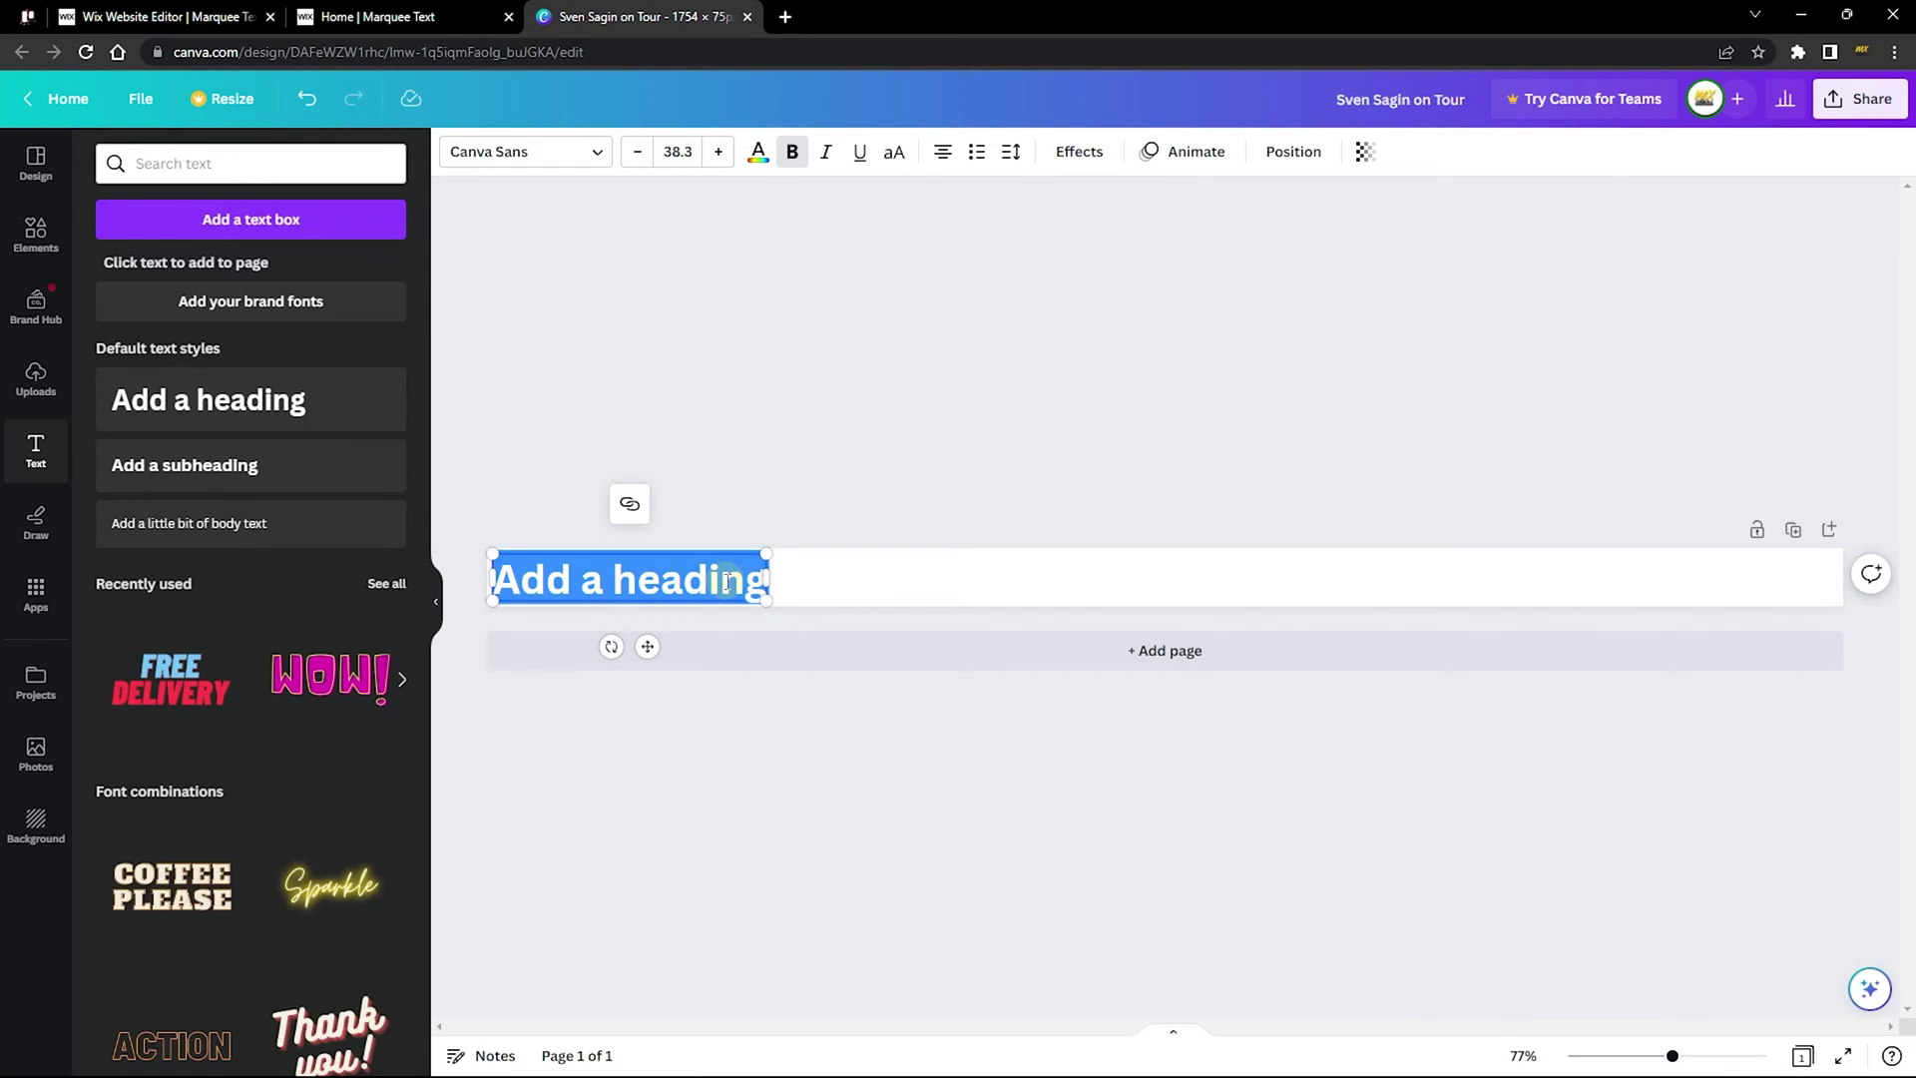
pyautogui.press('capslock')
pyautogui.write('SVEN SA')
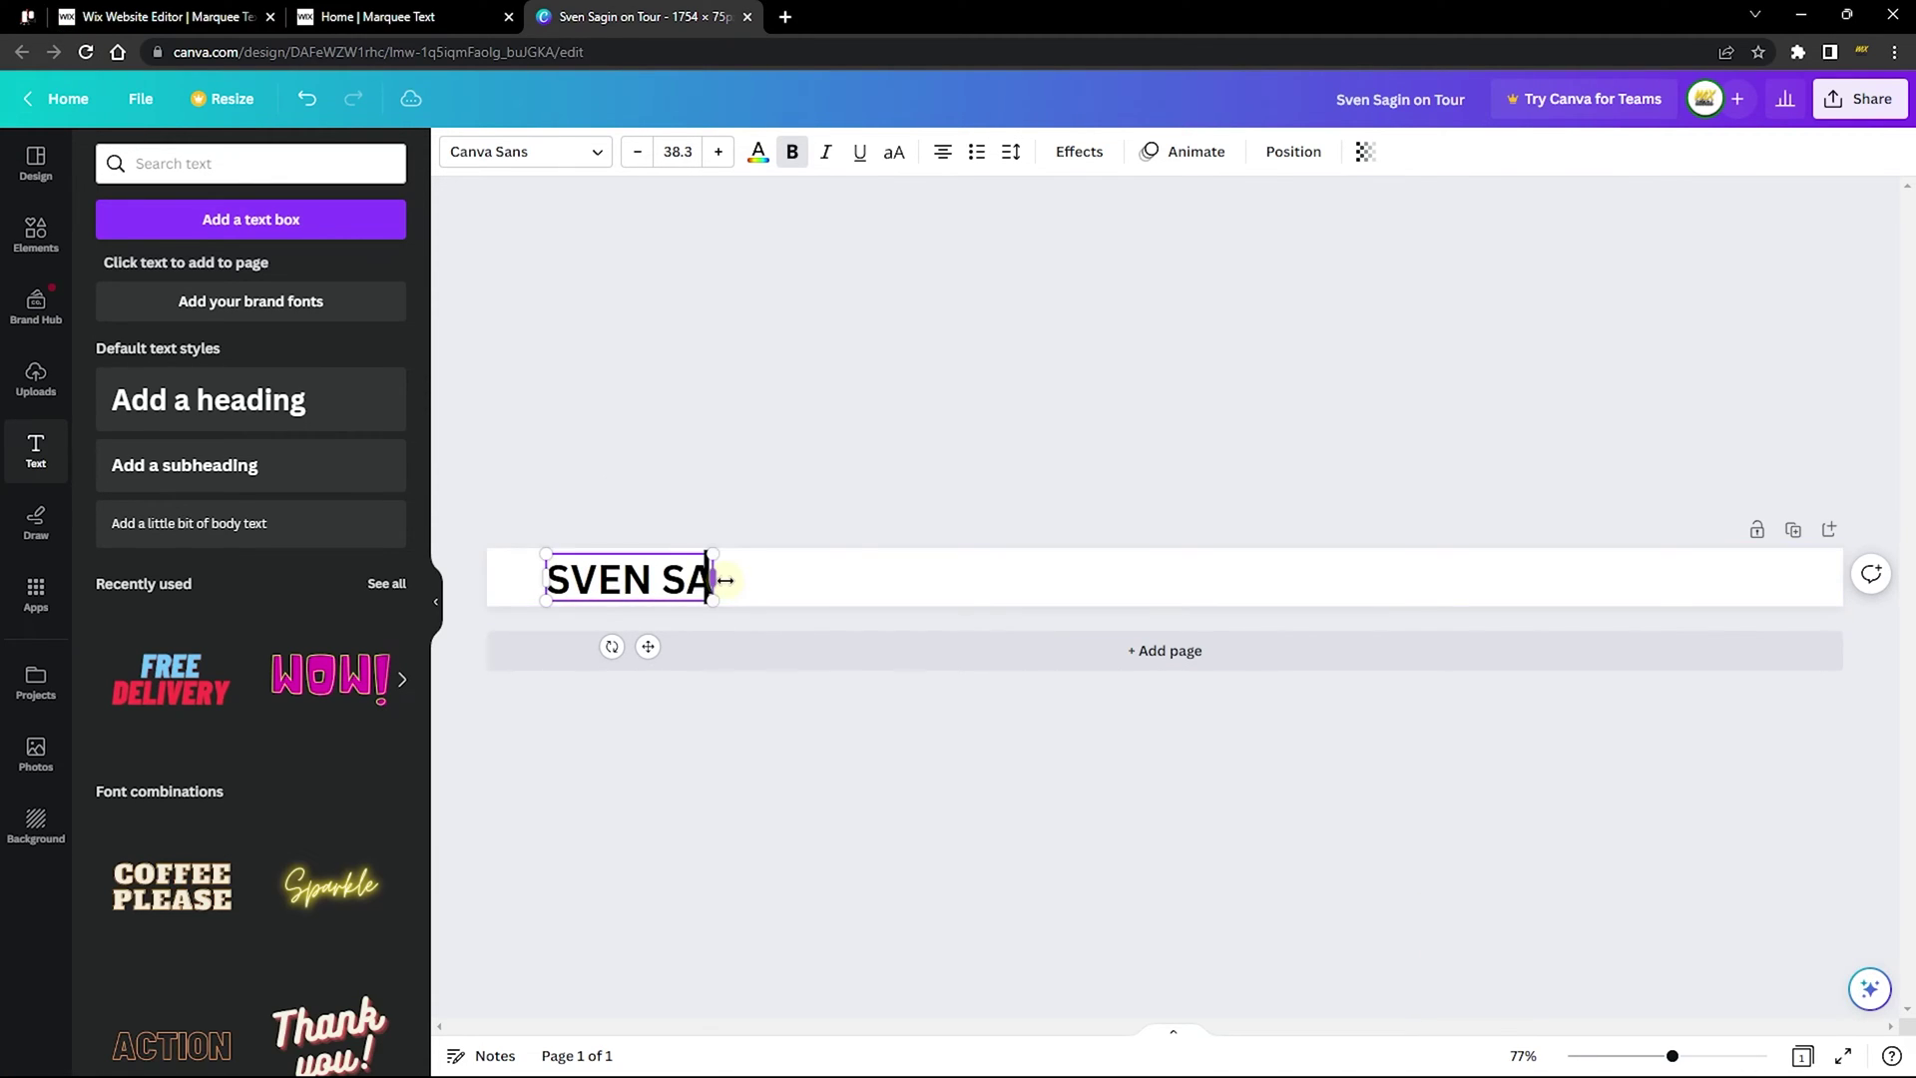
pyautogui.write('GIN')
pyautogui.press('Return')
pyautogui.write('ON TOUR')
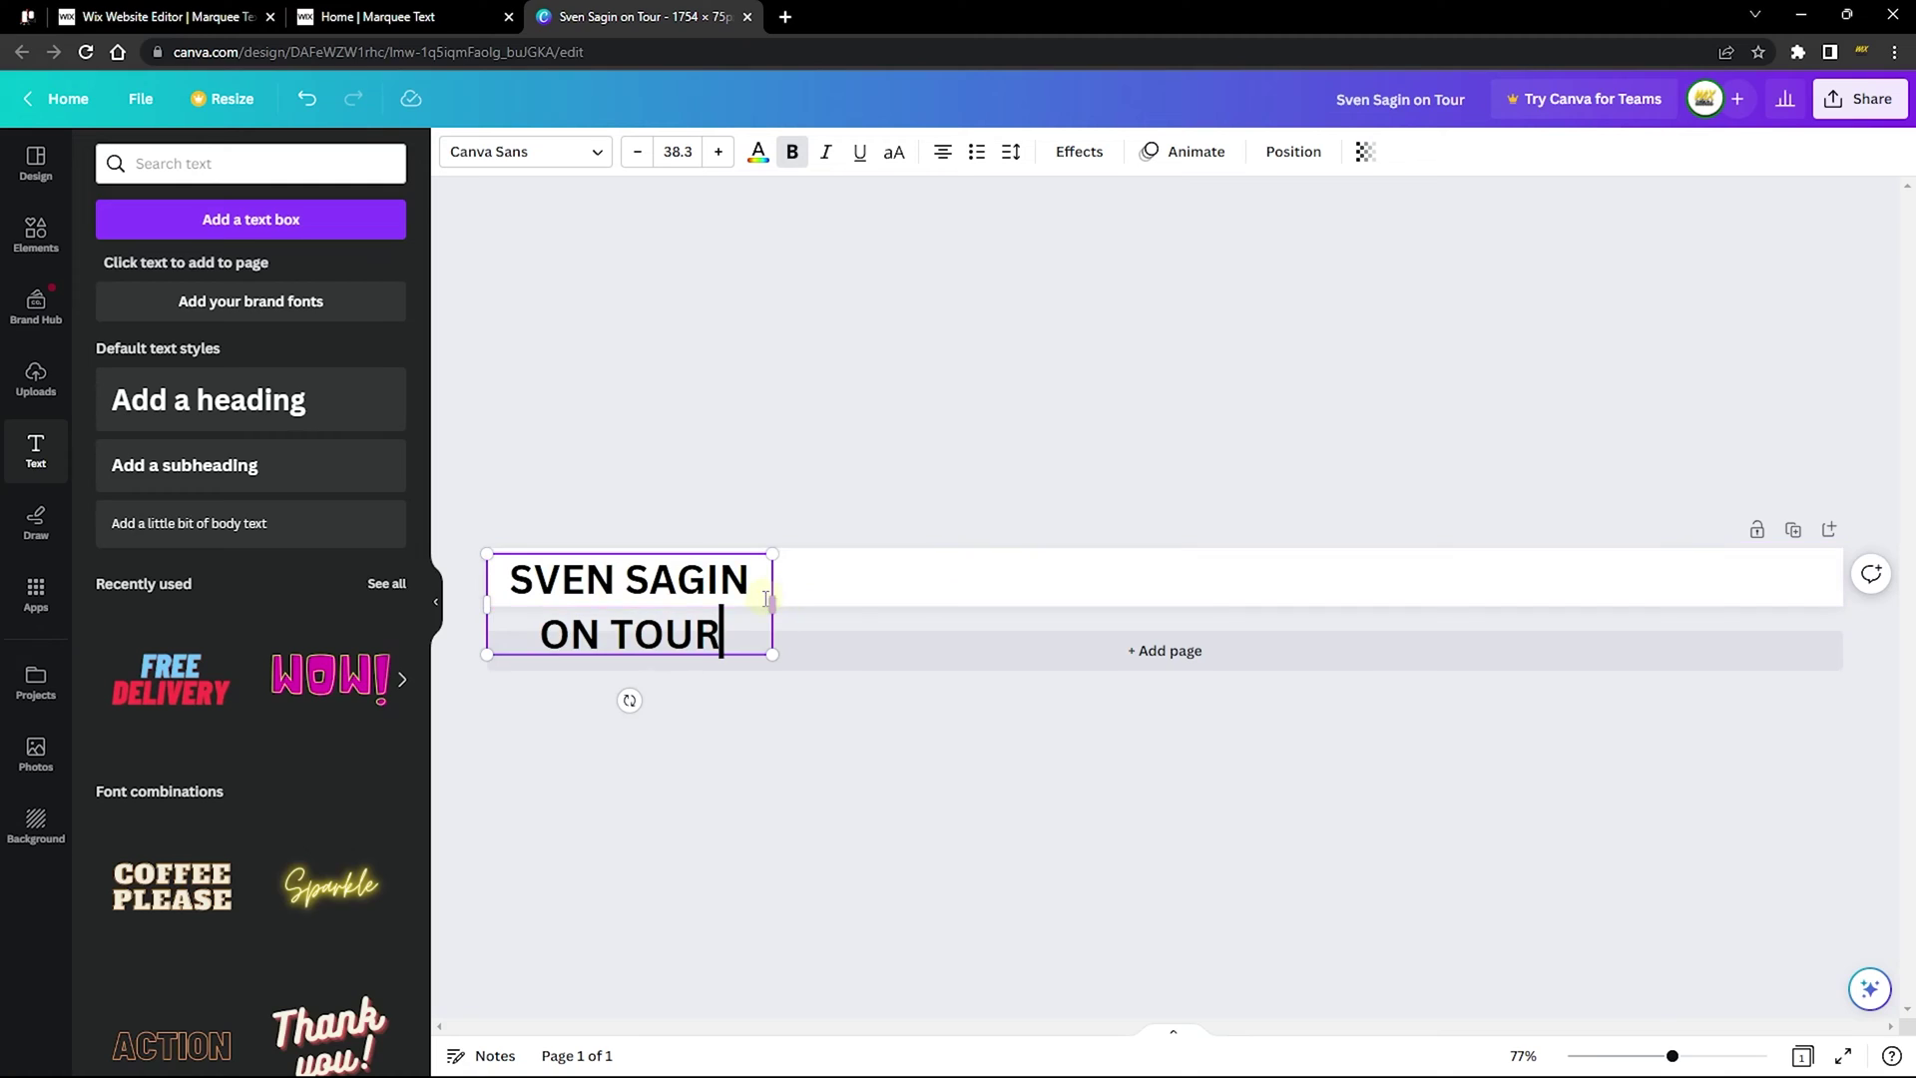
# Widen the title box so the whole title fits on a single line.
pyautogui.moveTo(772, 599); pyautogui.dragTo(970, 577)
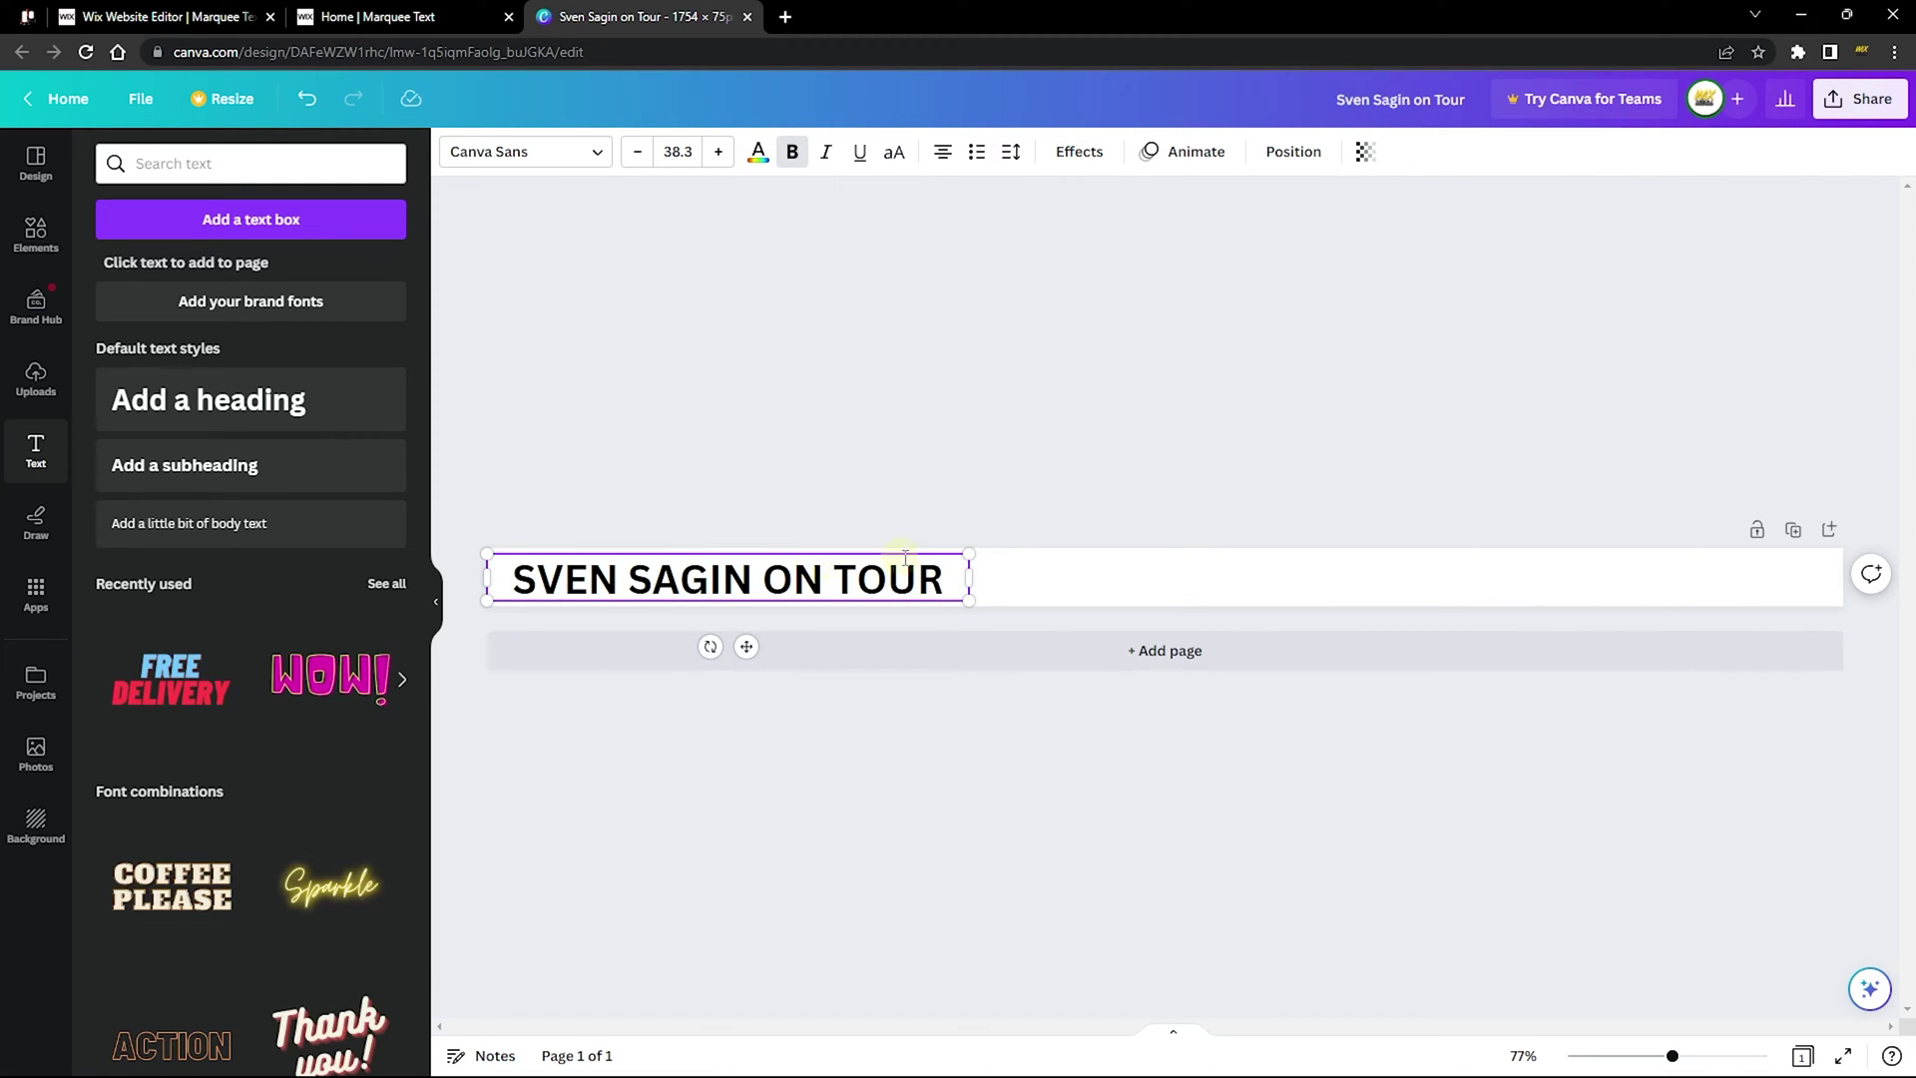
pyautogui.click(971, 576)
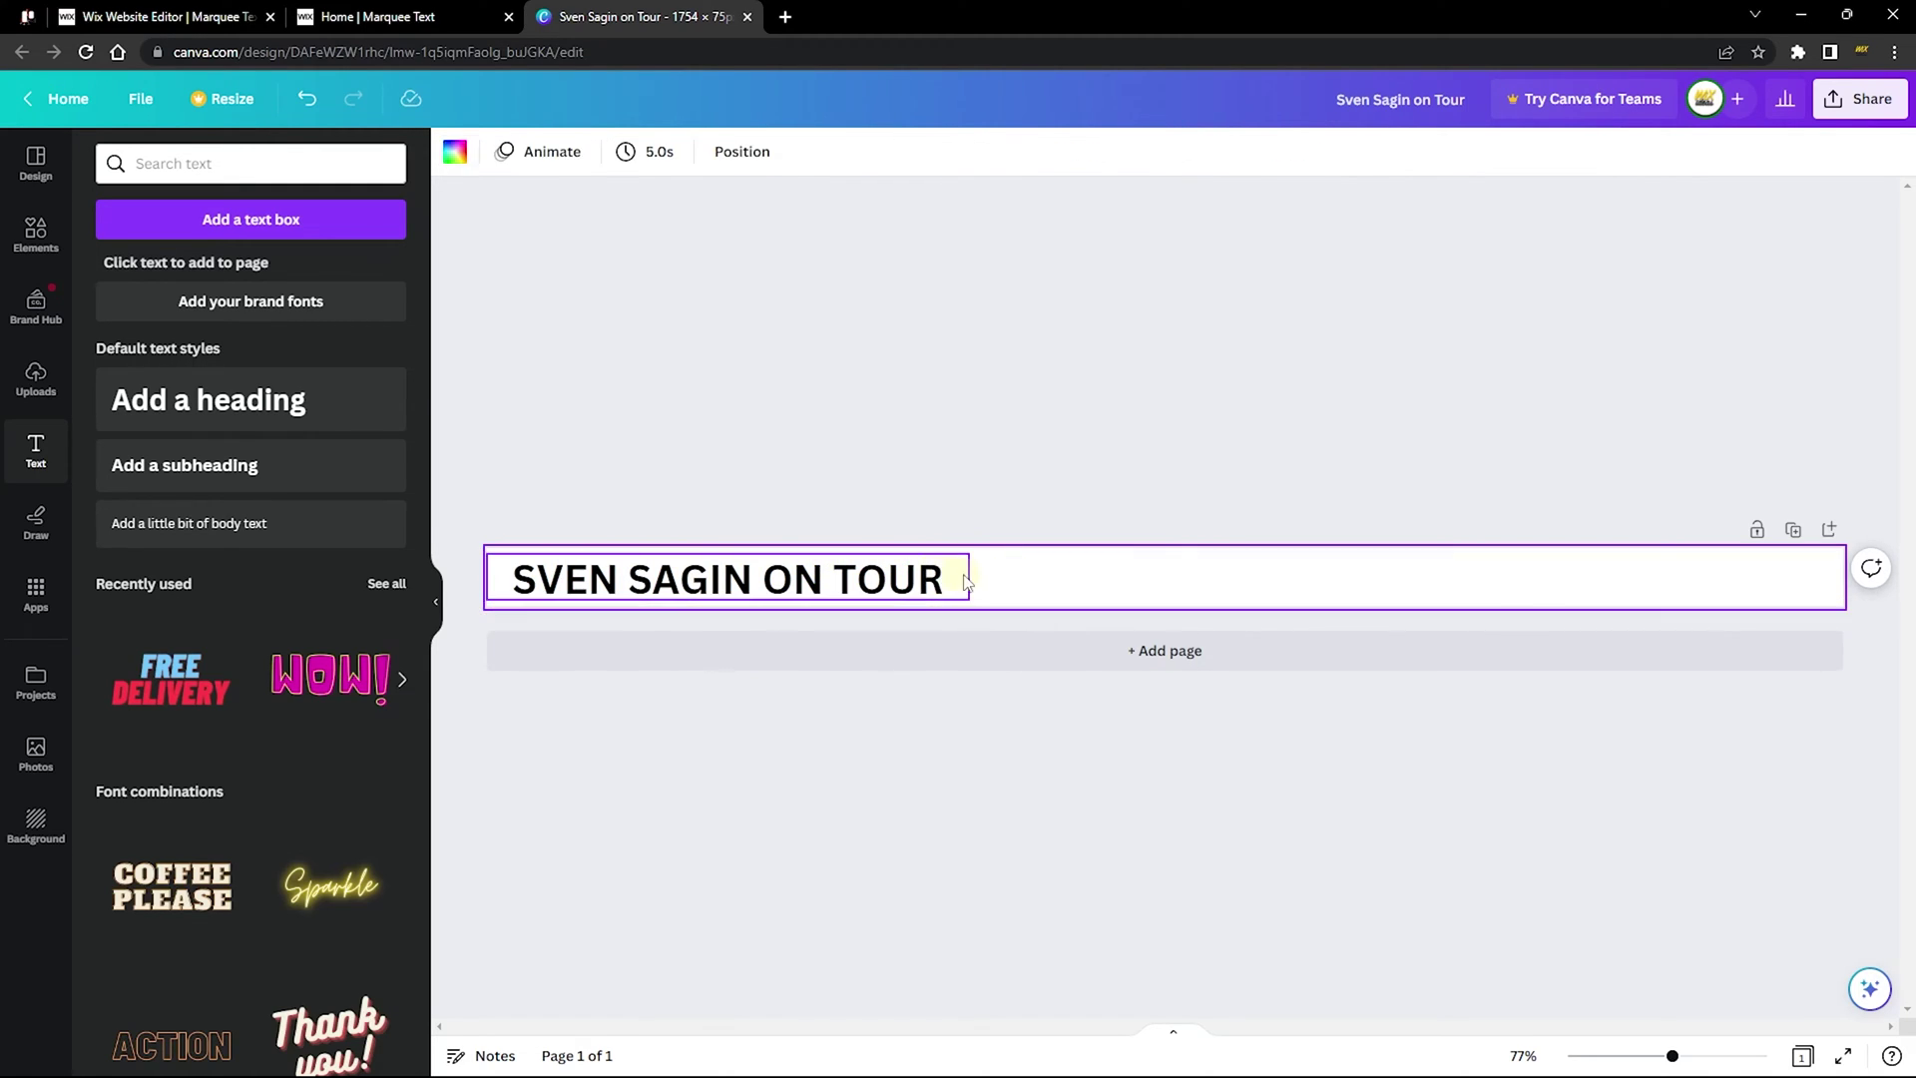
pyautogui.click(972, 582)
pyautogui.moveTo(975, 573); pyautogui.dragTo(954, 571)
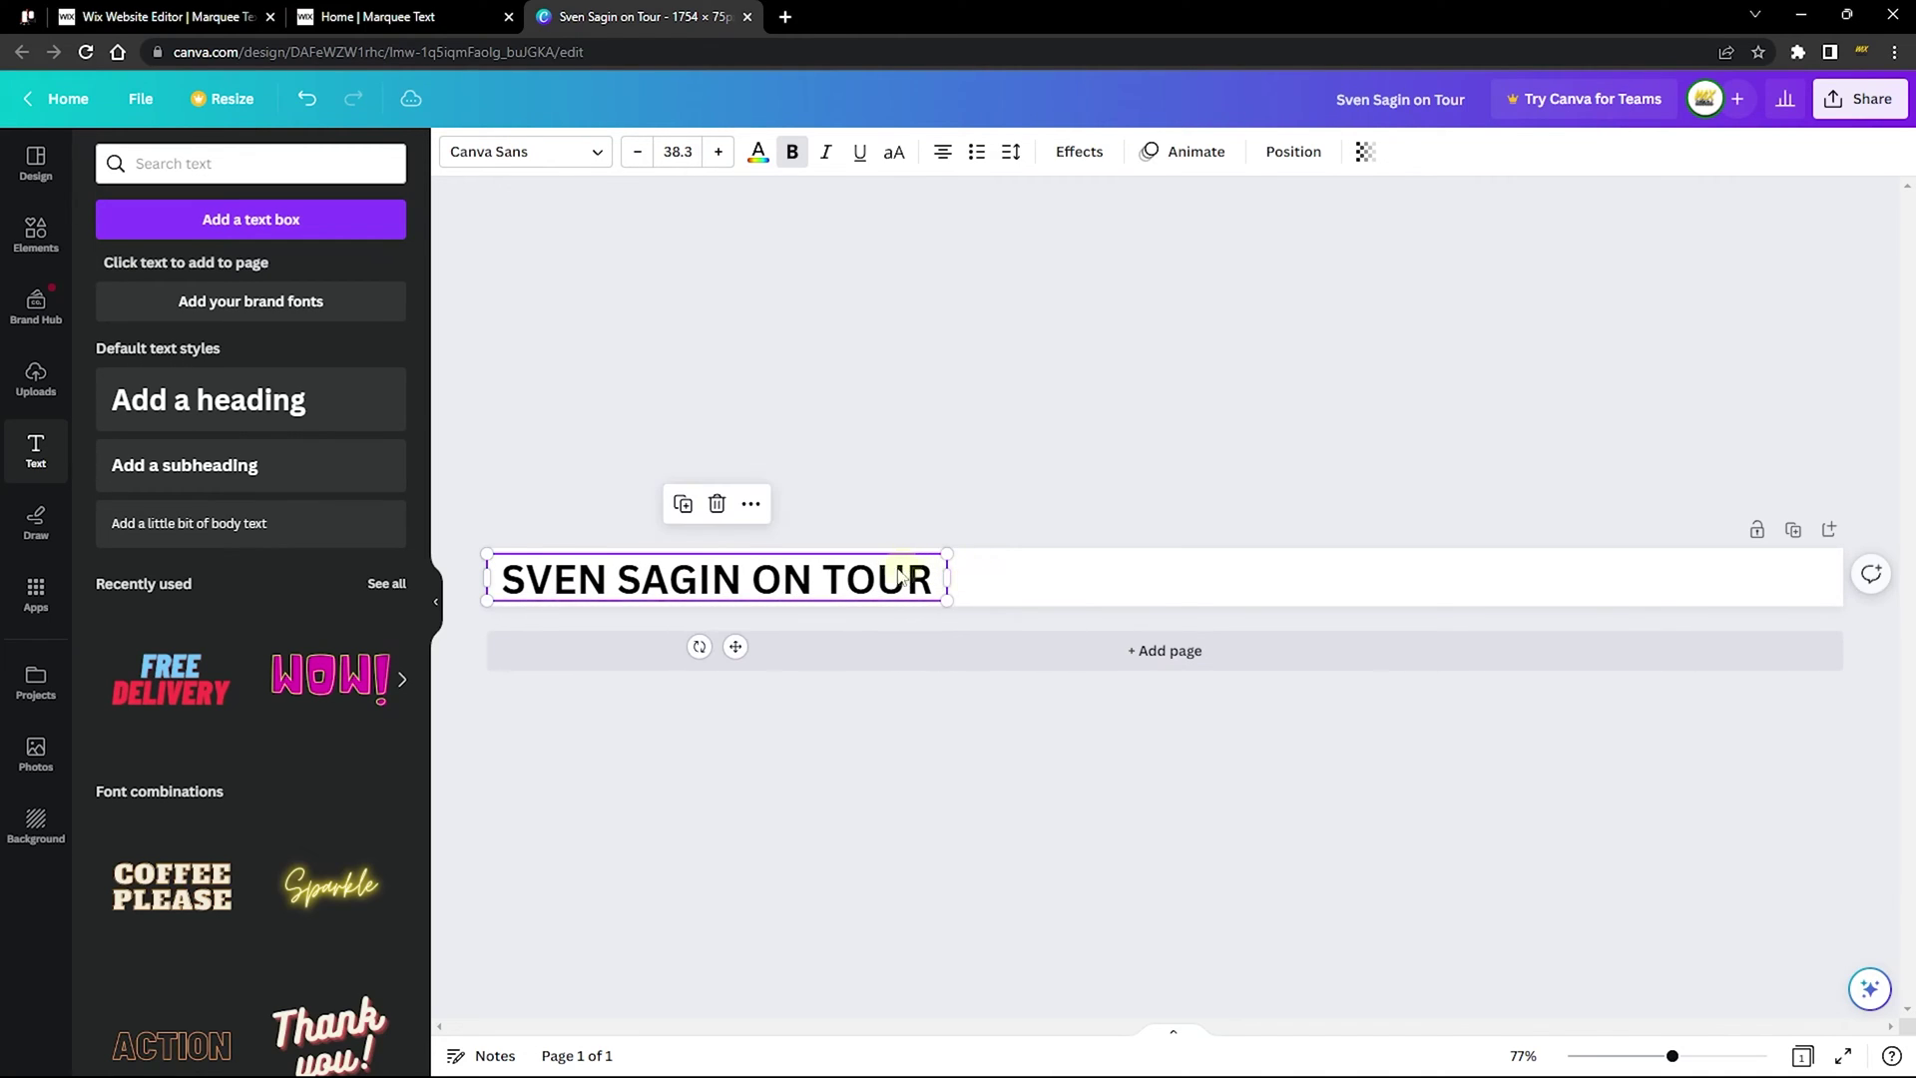
pyautogui.click(898, 569)
pyautogui.click(1074, 571)
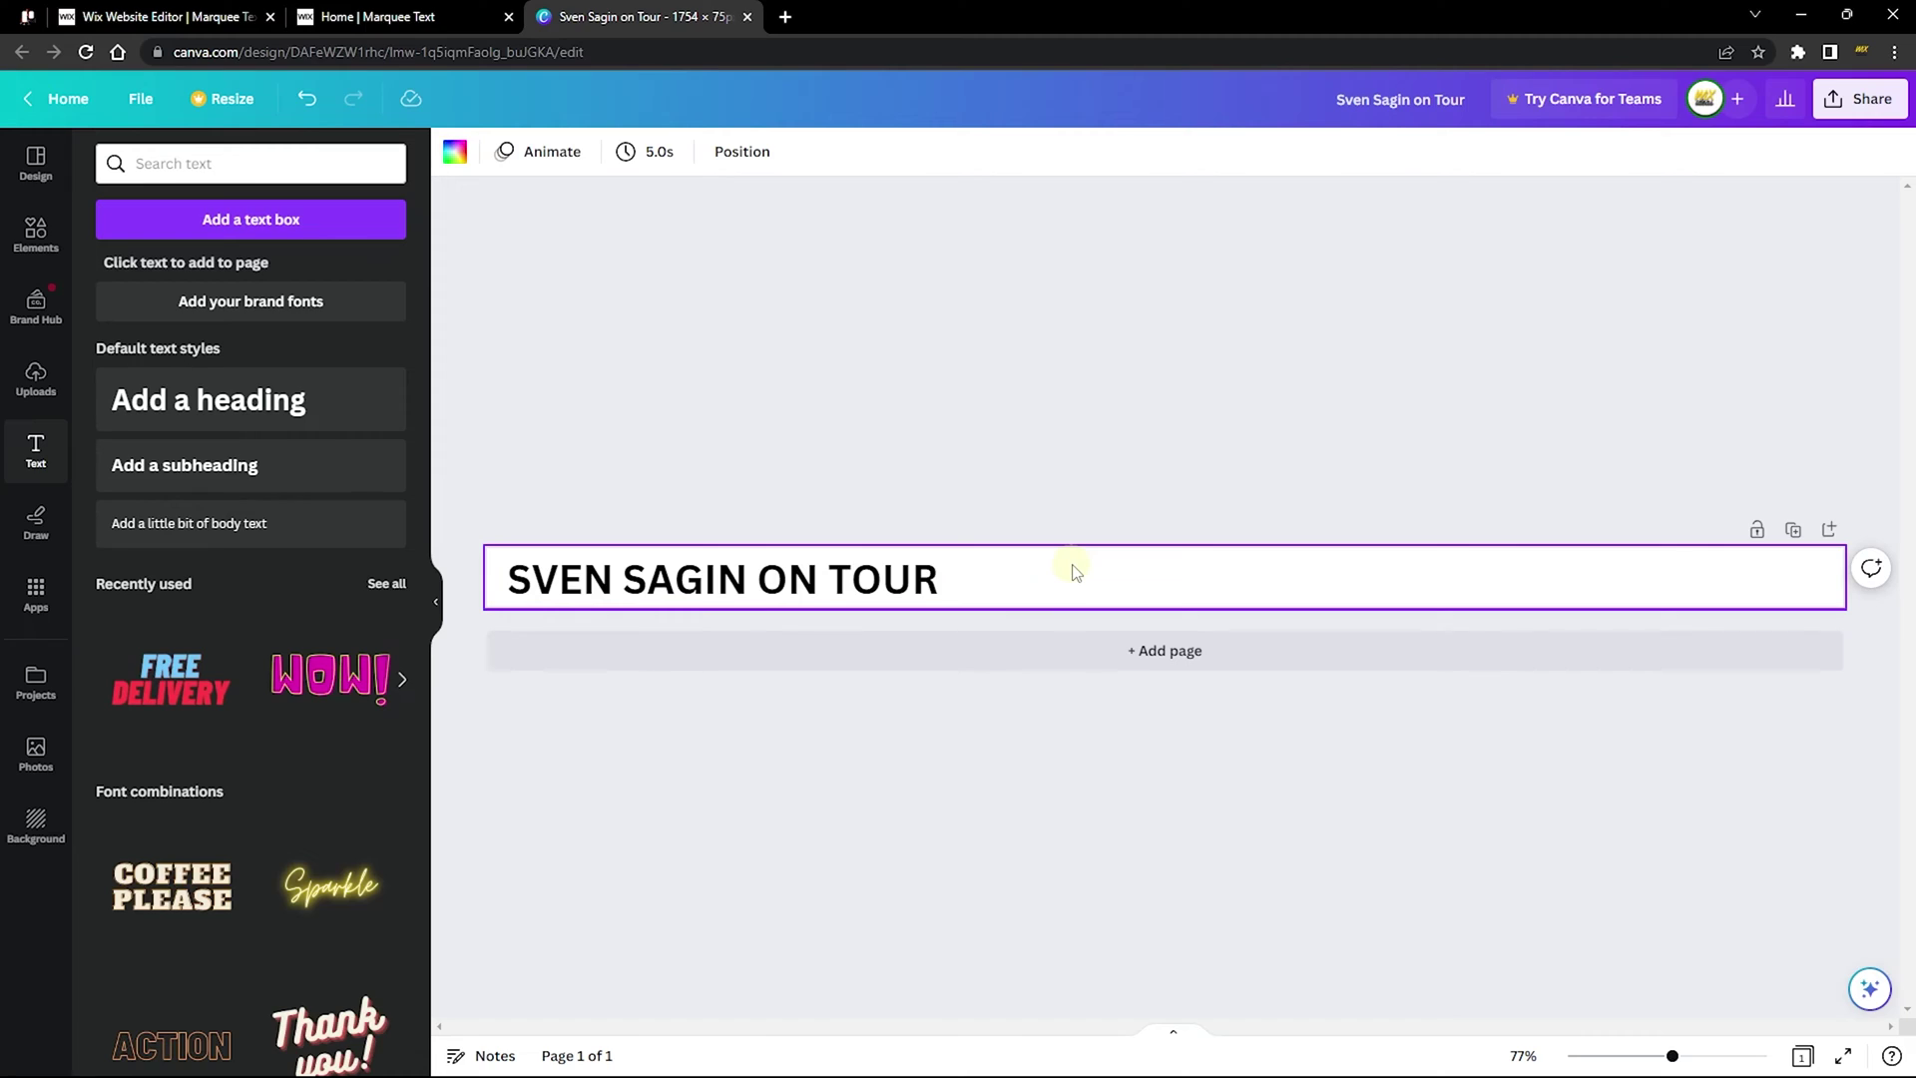
# Set the SVEN SAGIN ON TOUR title to the Bugaki font and widen its box to one line.
pyautogui.click(650, 583)
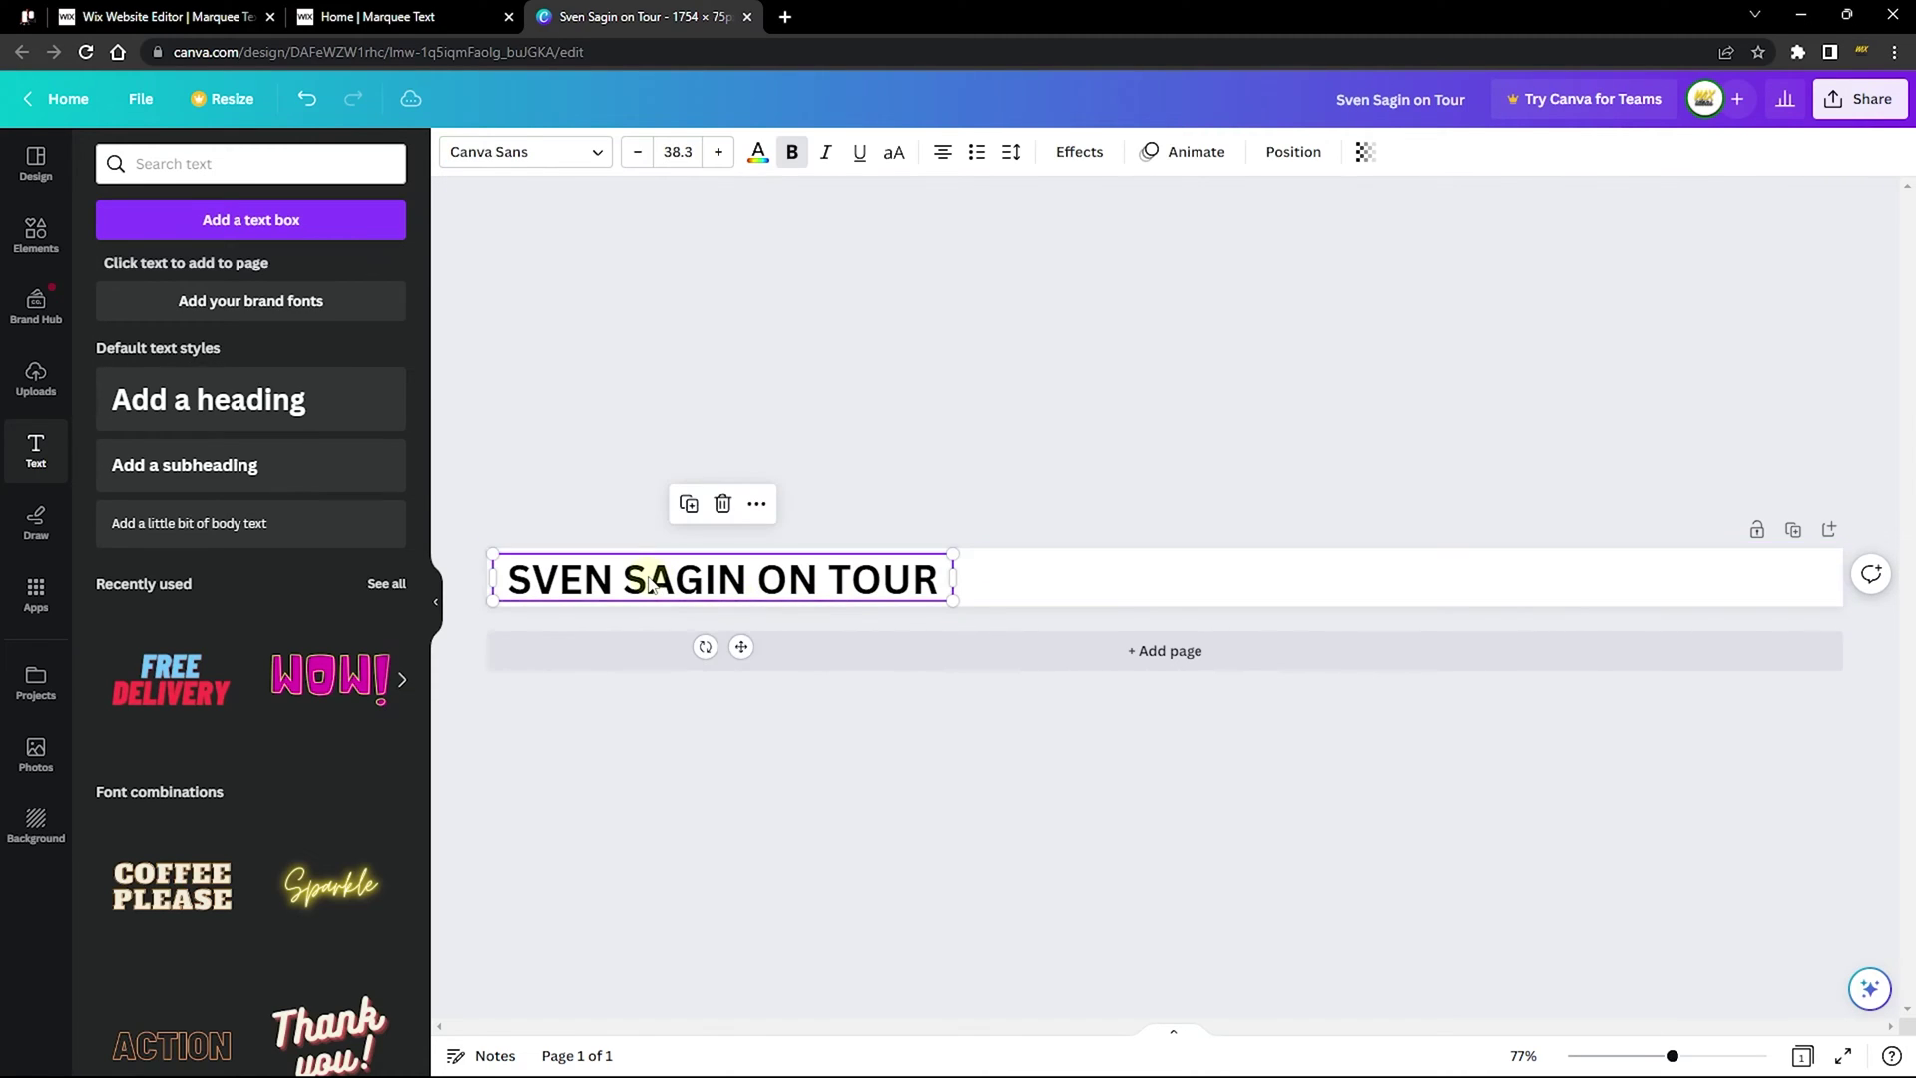
pyautogui.click(528, 152)
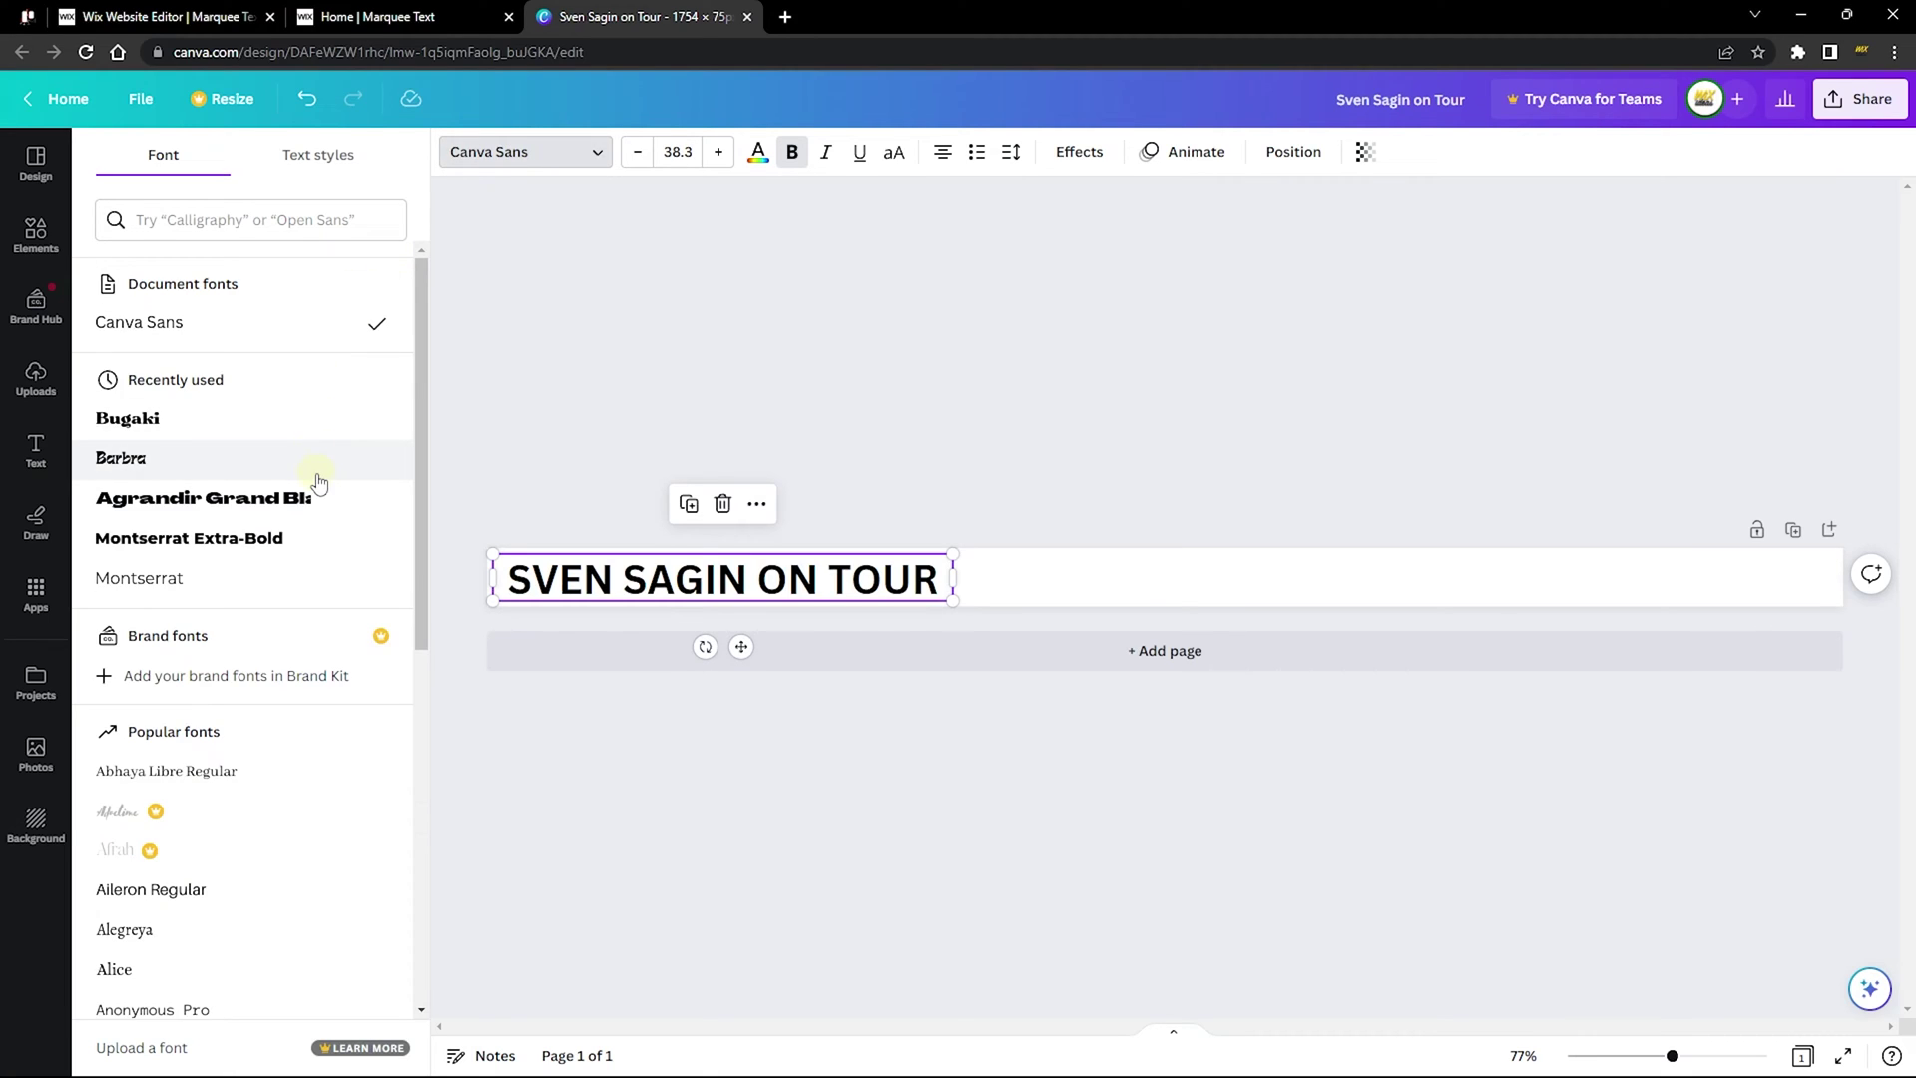
pyautogui.scroll(-1, 317, 470)
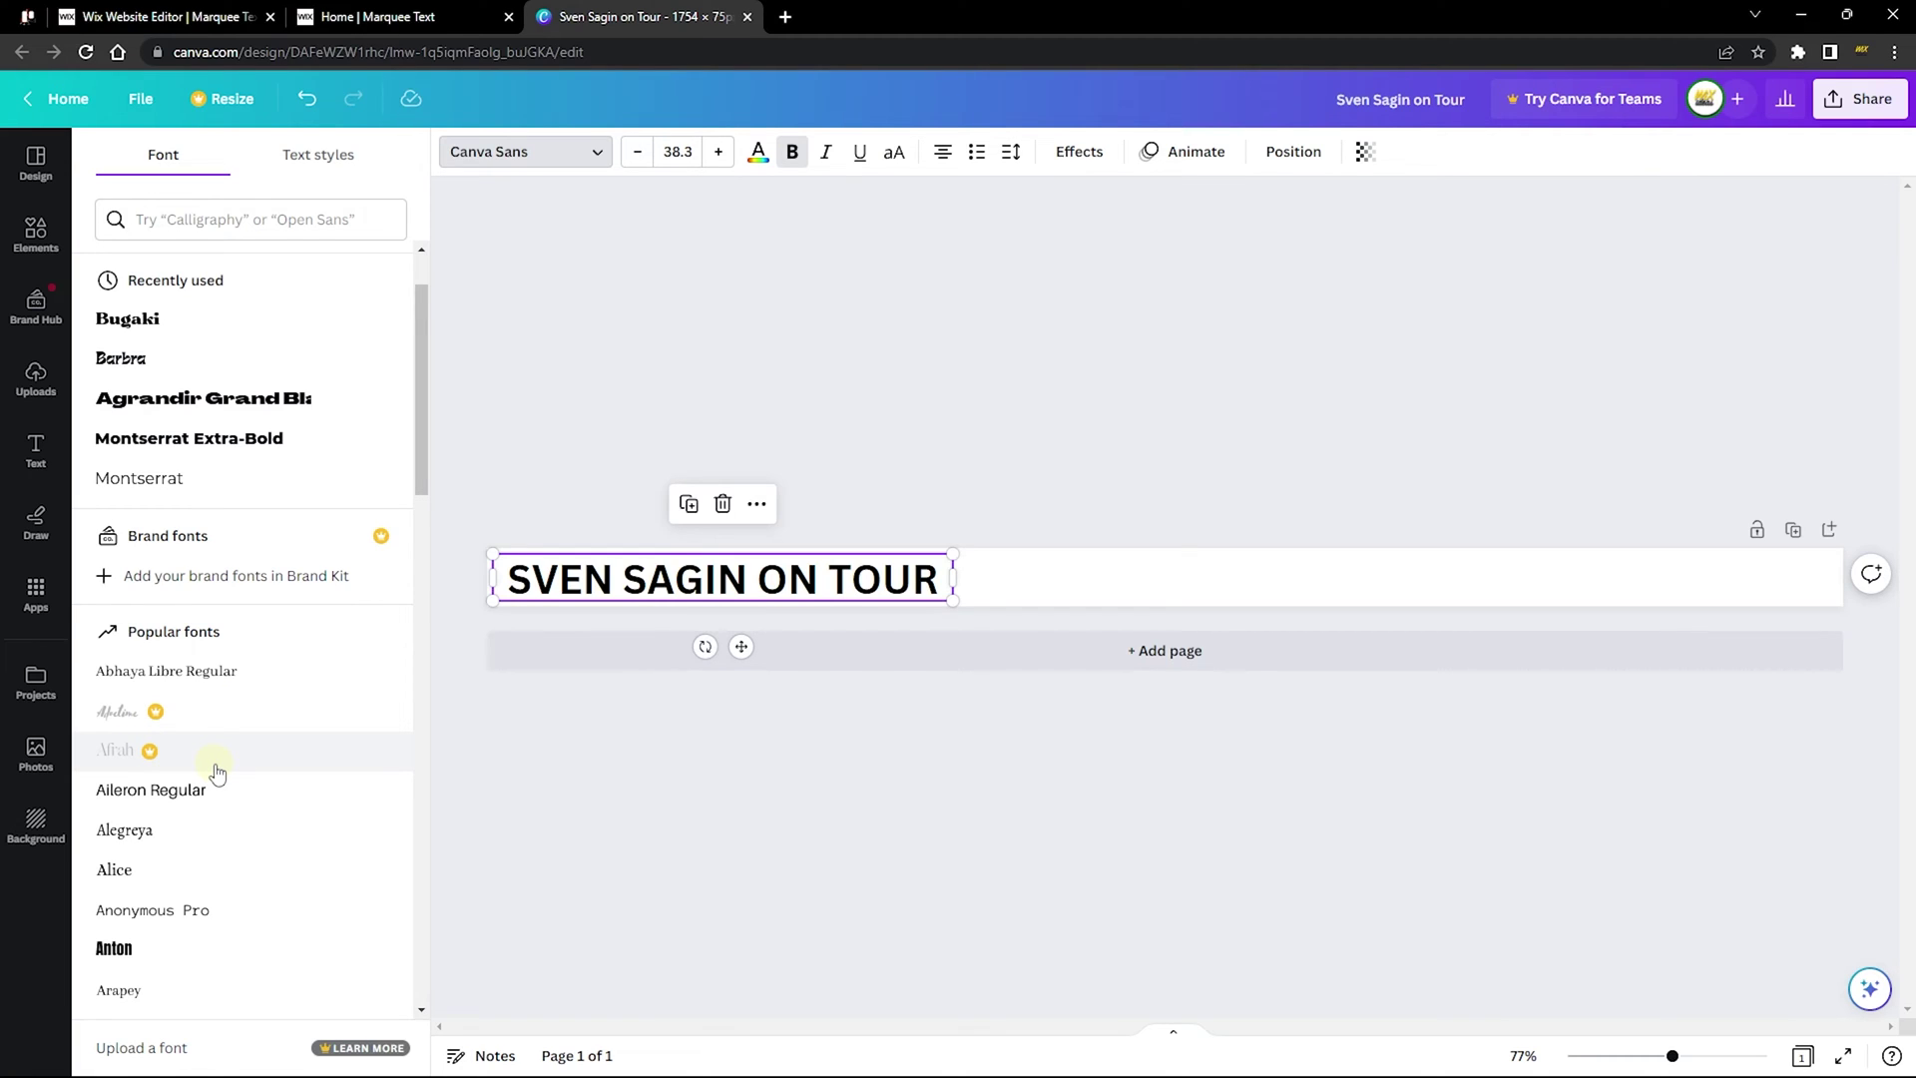
pyautogui.scroll(-5, 218, 771)
pyautogui.scroll(-4, 218, 771)
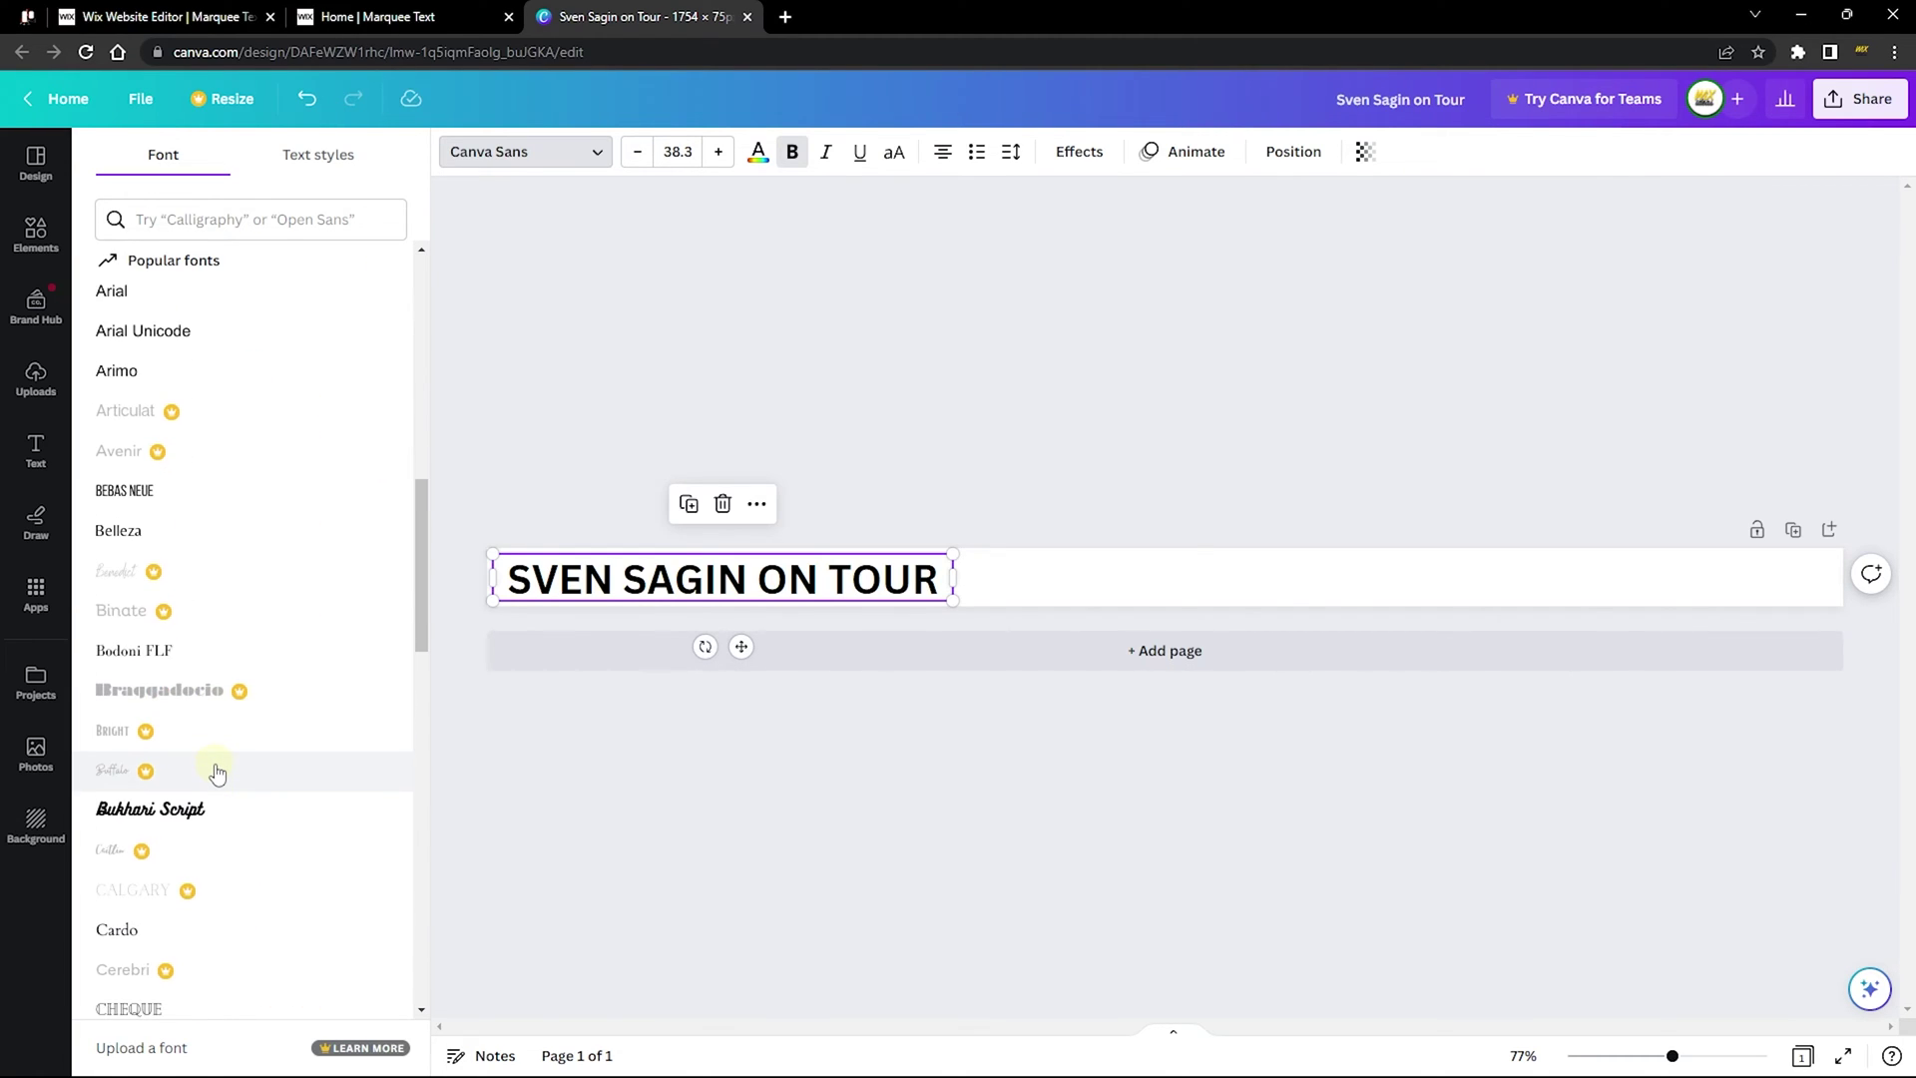
pyautogui.scroll(-4, 218, 771)
pyautogui.scroll(13, 218, 771)
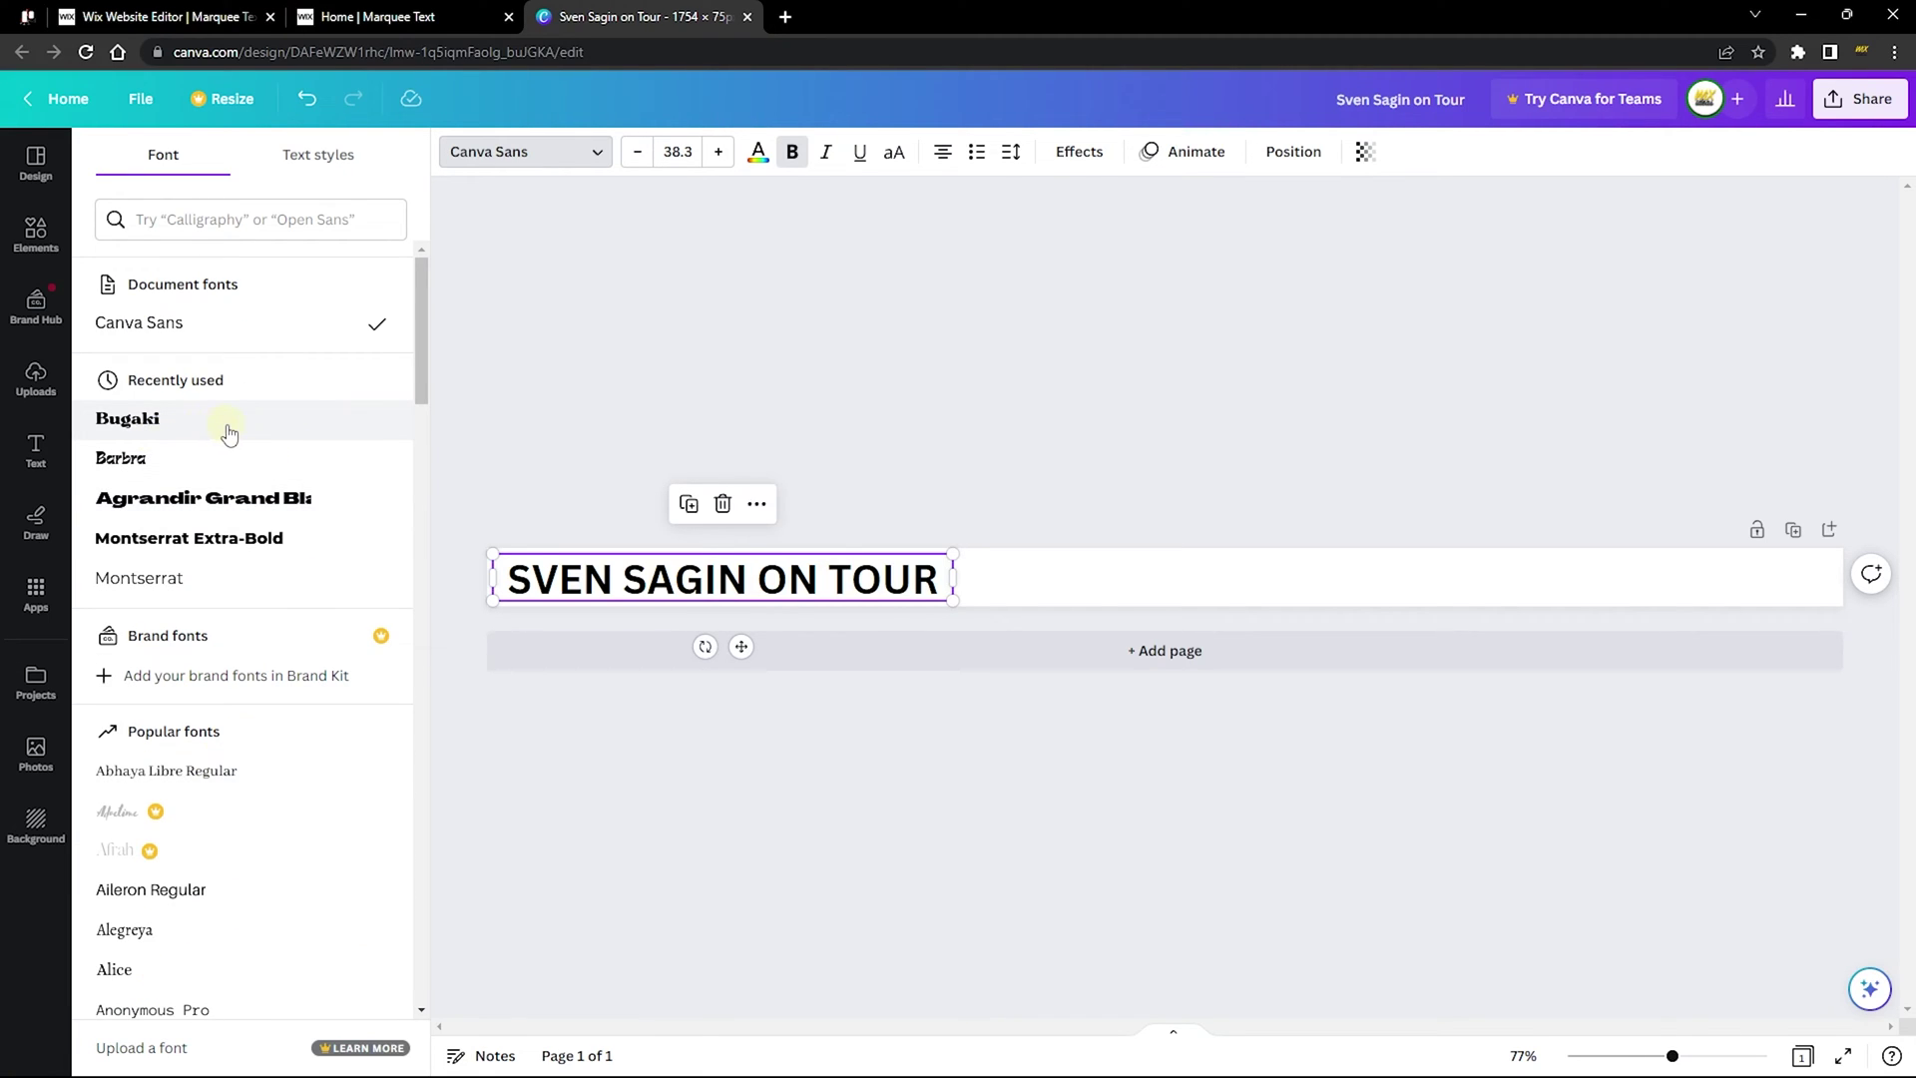
pyautogui.click(229, 432)
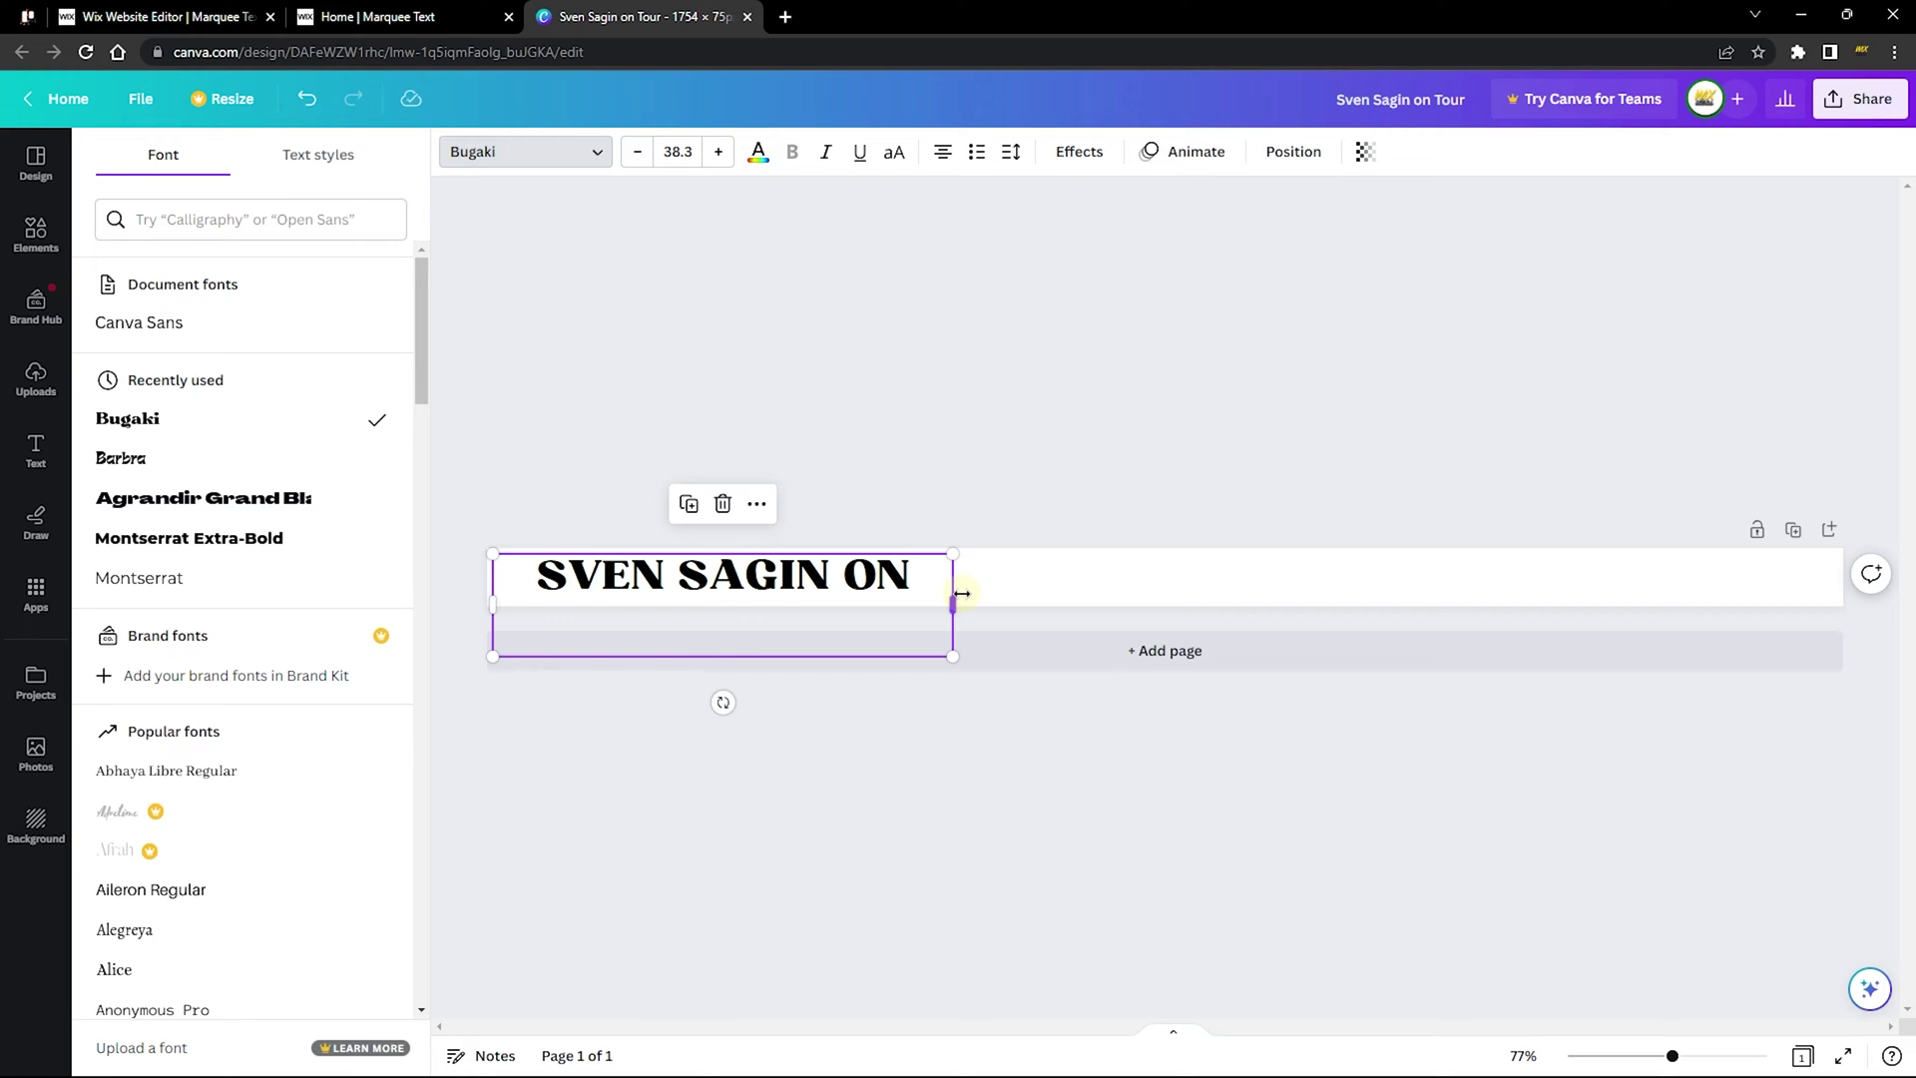
pyautogui.moveTo(960, 594); pyautogui.dragTo(1057, 594)
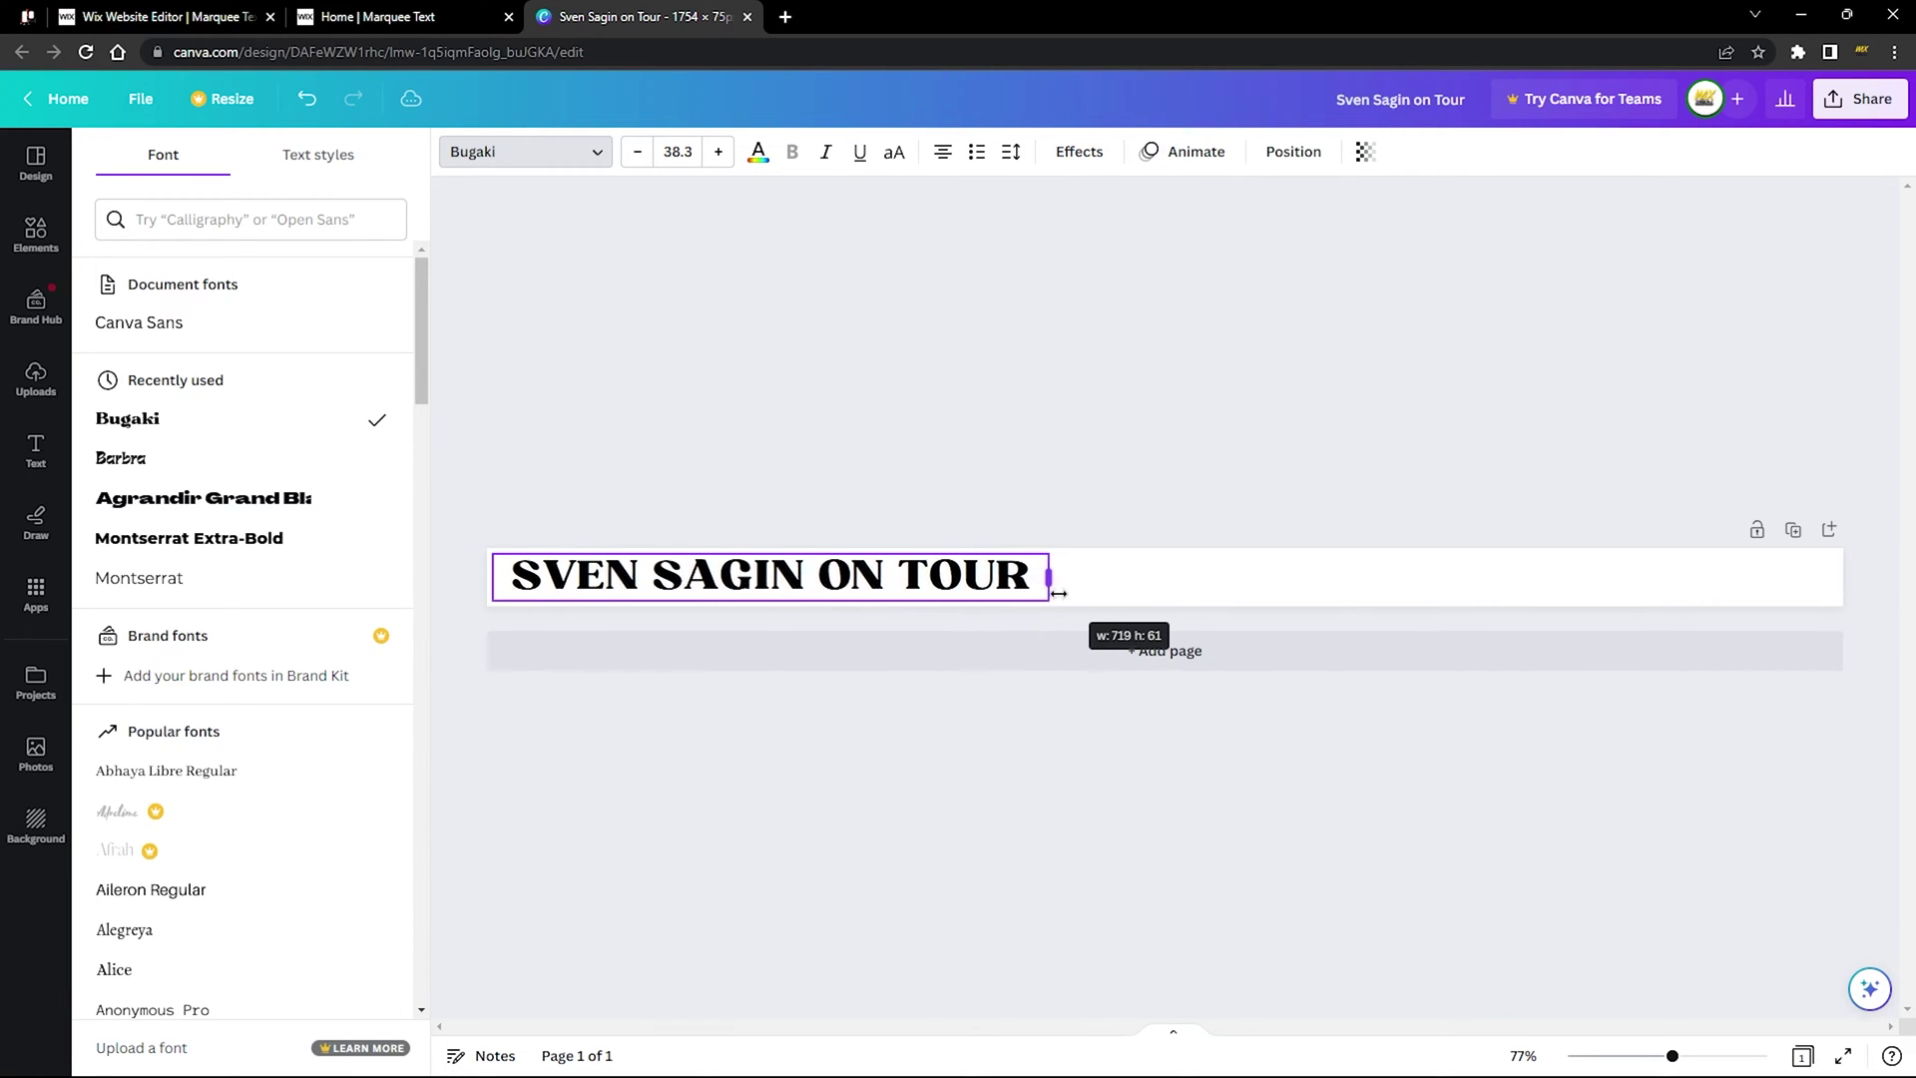
pyautogui.click(1126, 589)
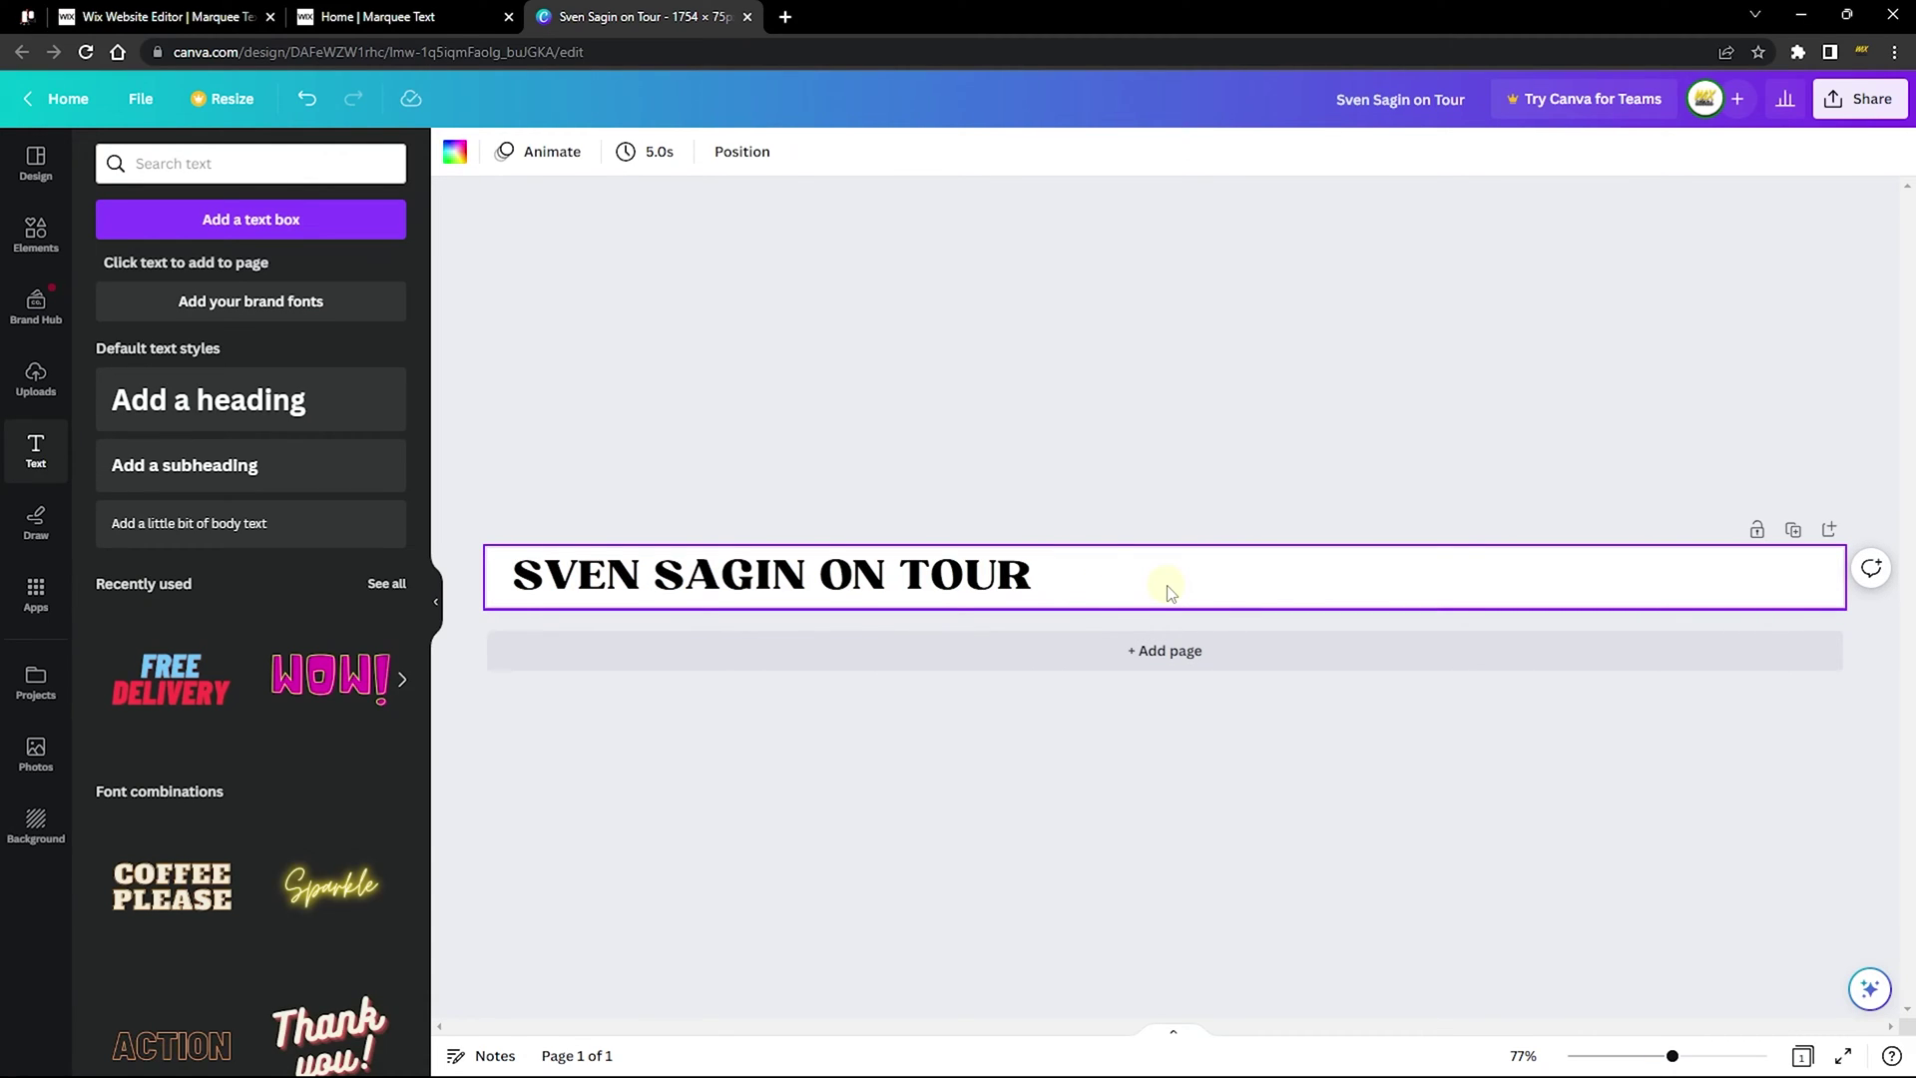
# Duplicate the title beside the original, then bring up the live Home | Marquee Text site.
pyautogui.click(902, 584)
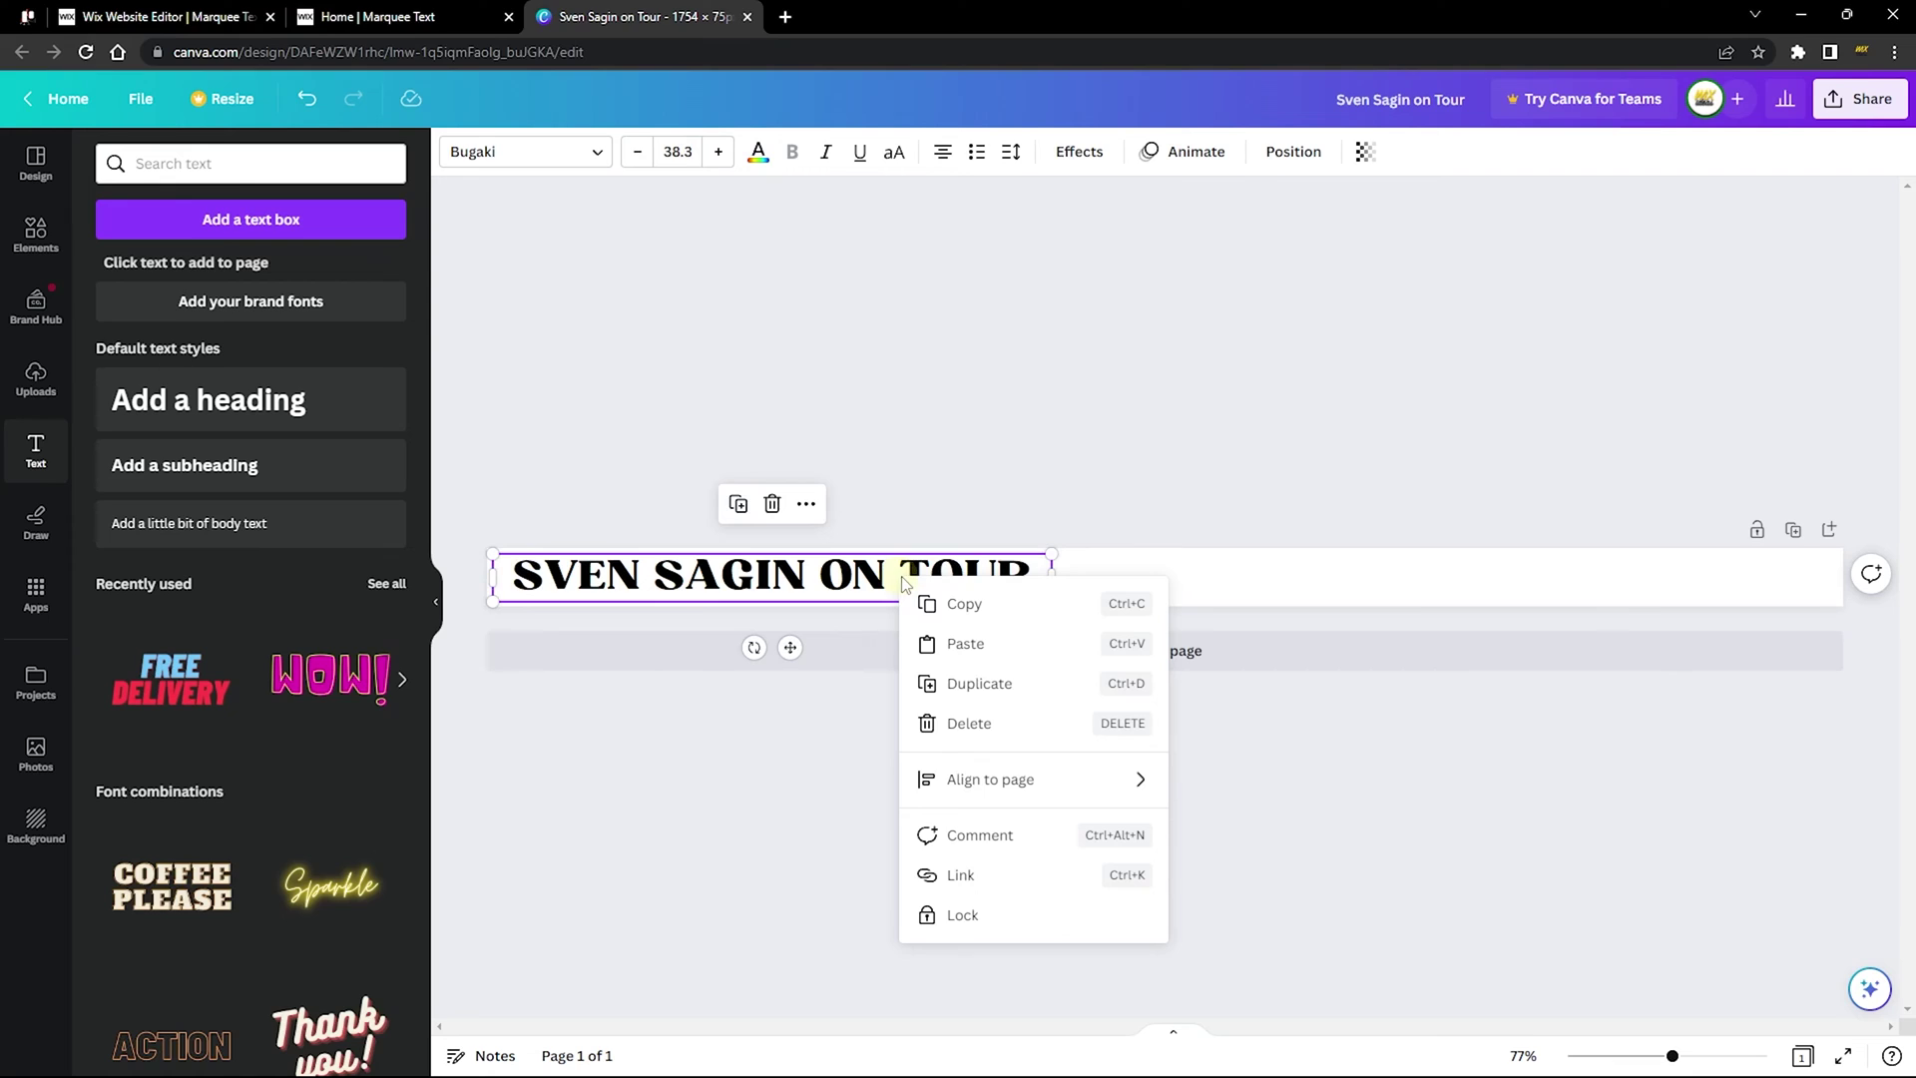
pyautogui.click(1011, 699)
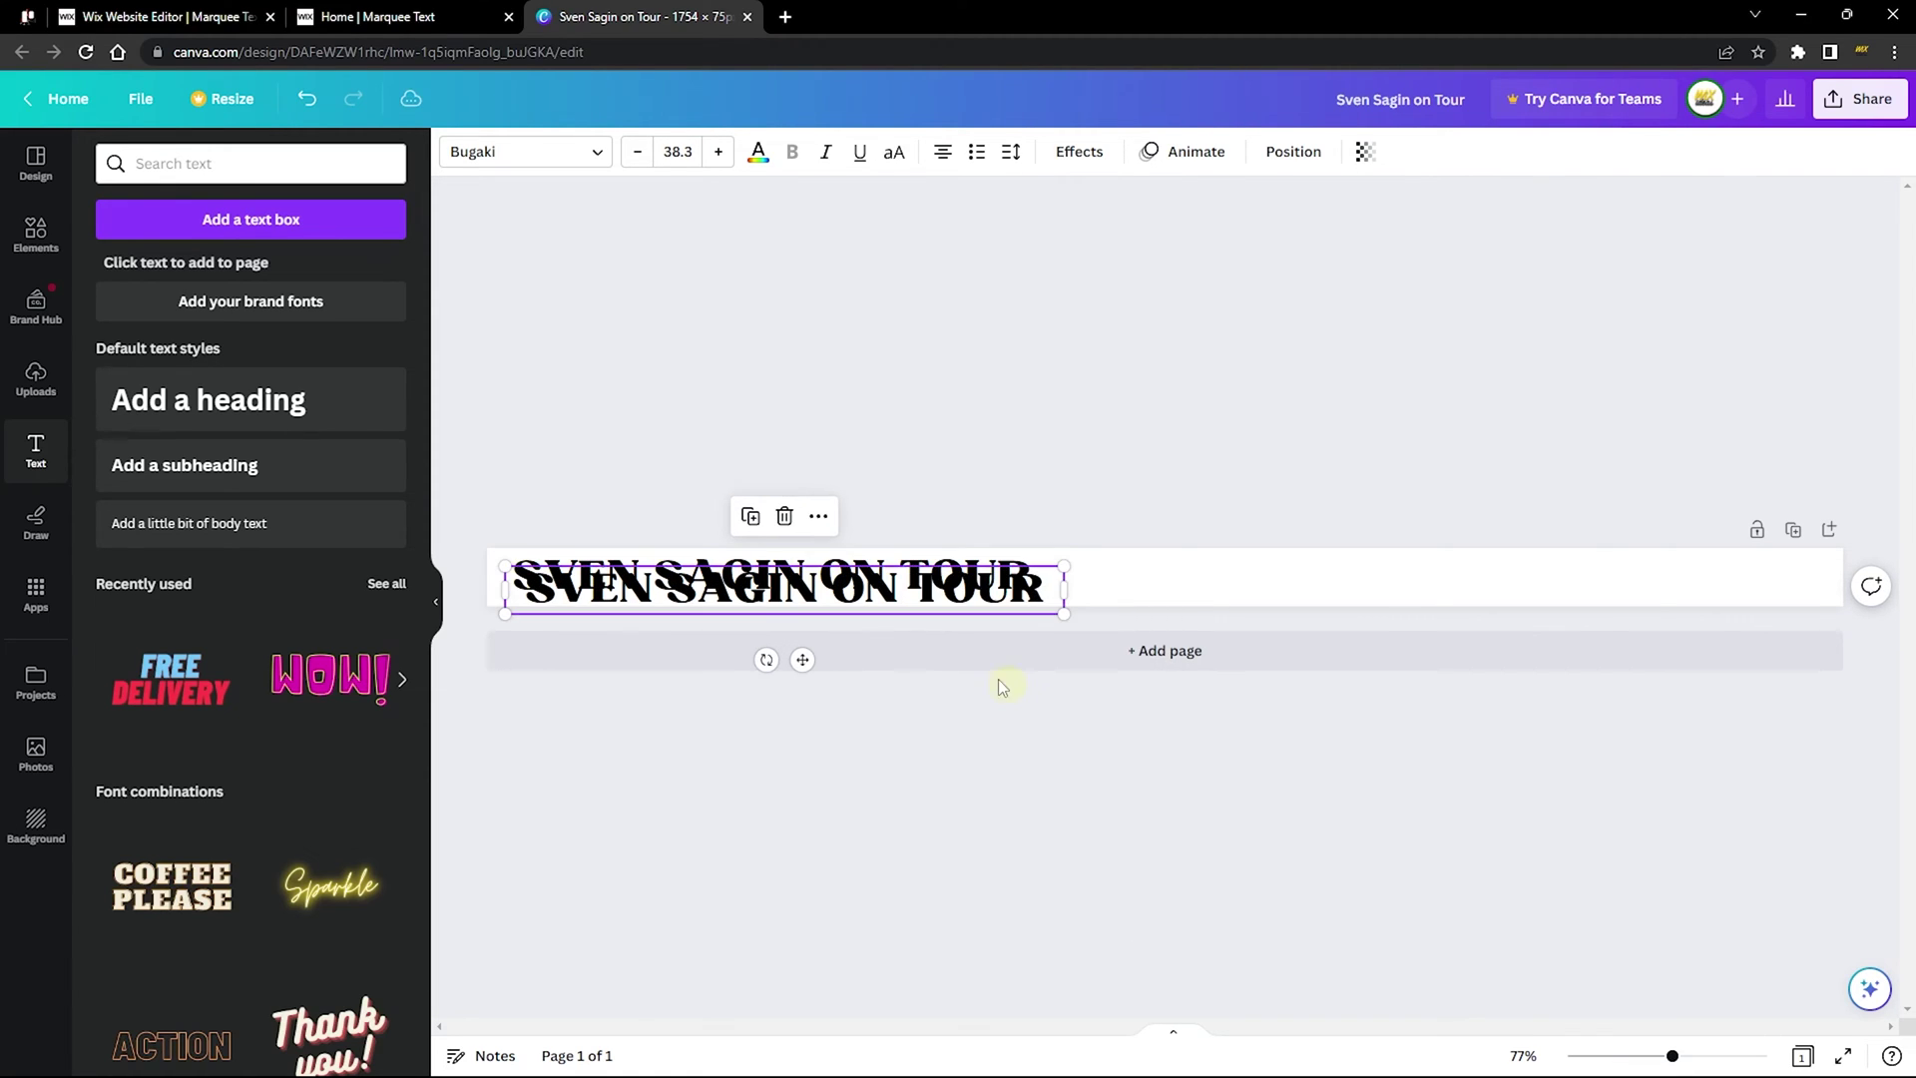
pyautogui.moveTo(788, 580); pyautogui.dragTo(1363, 578)
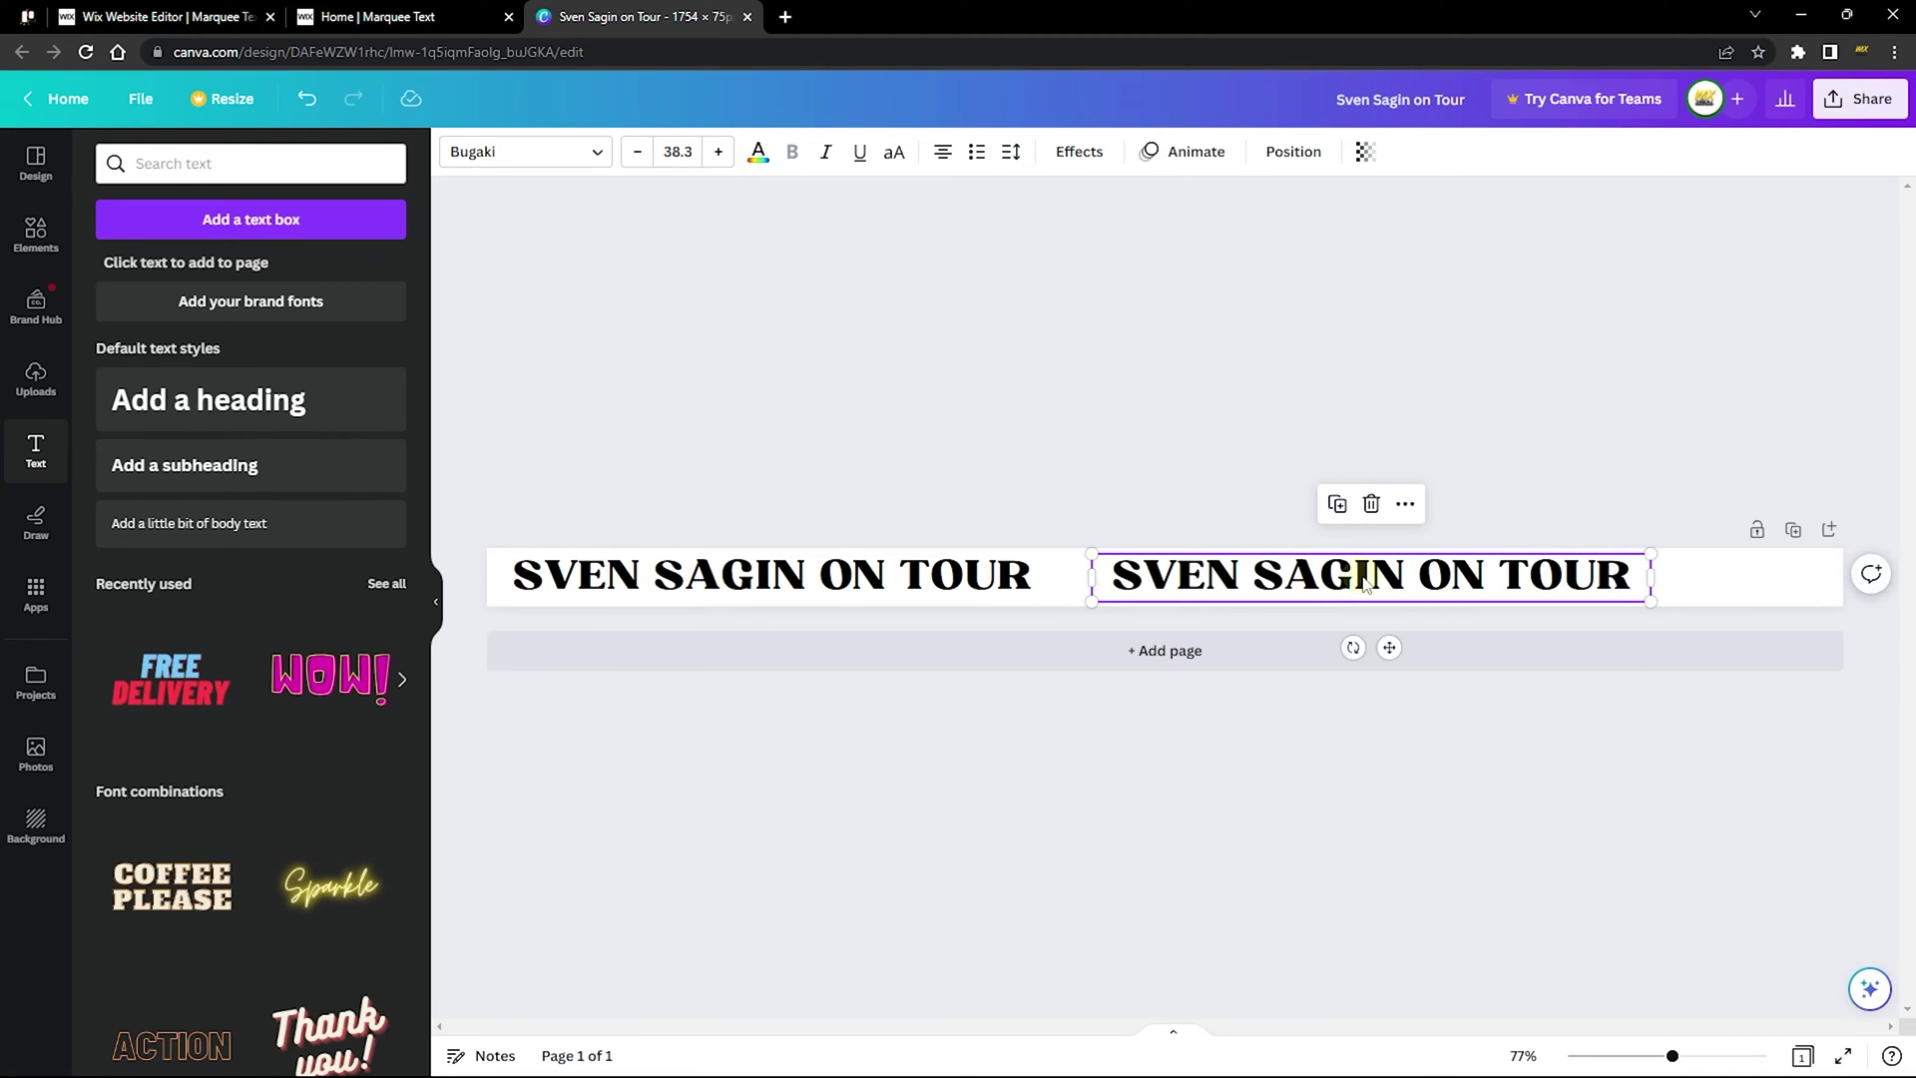
pyautogui.click(1125, 389)
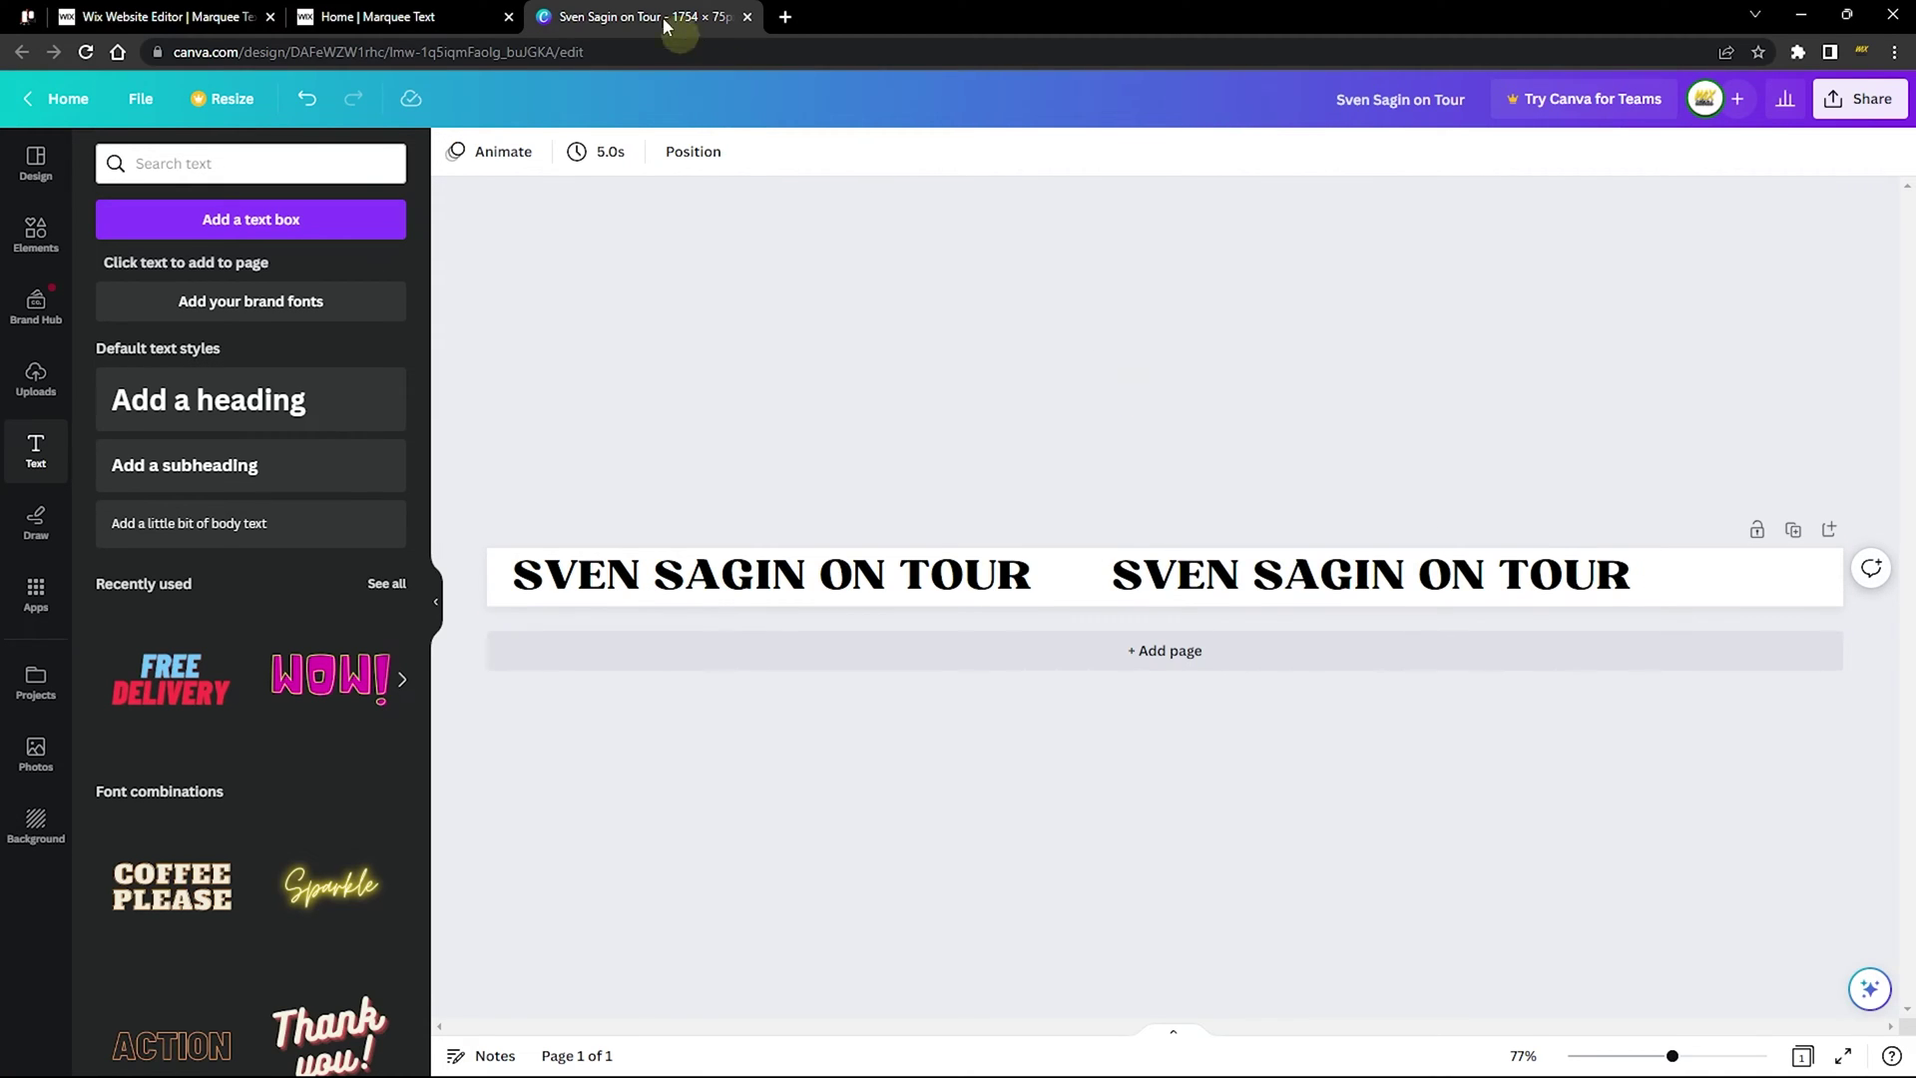
pyautogui.click(399, 17)
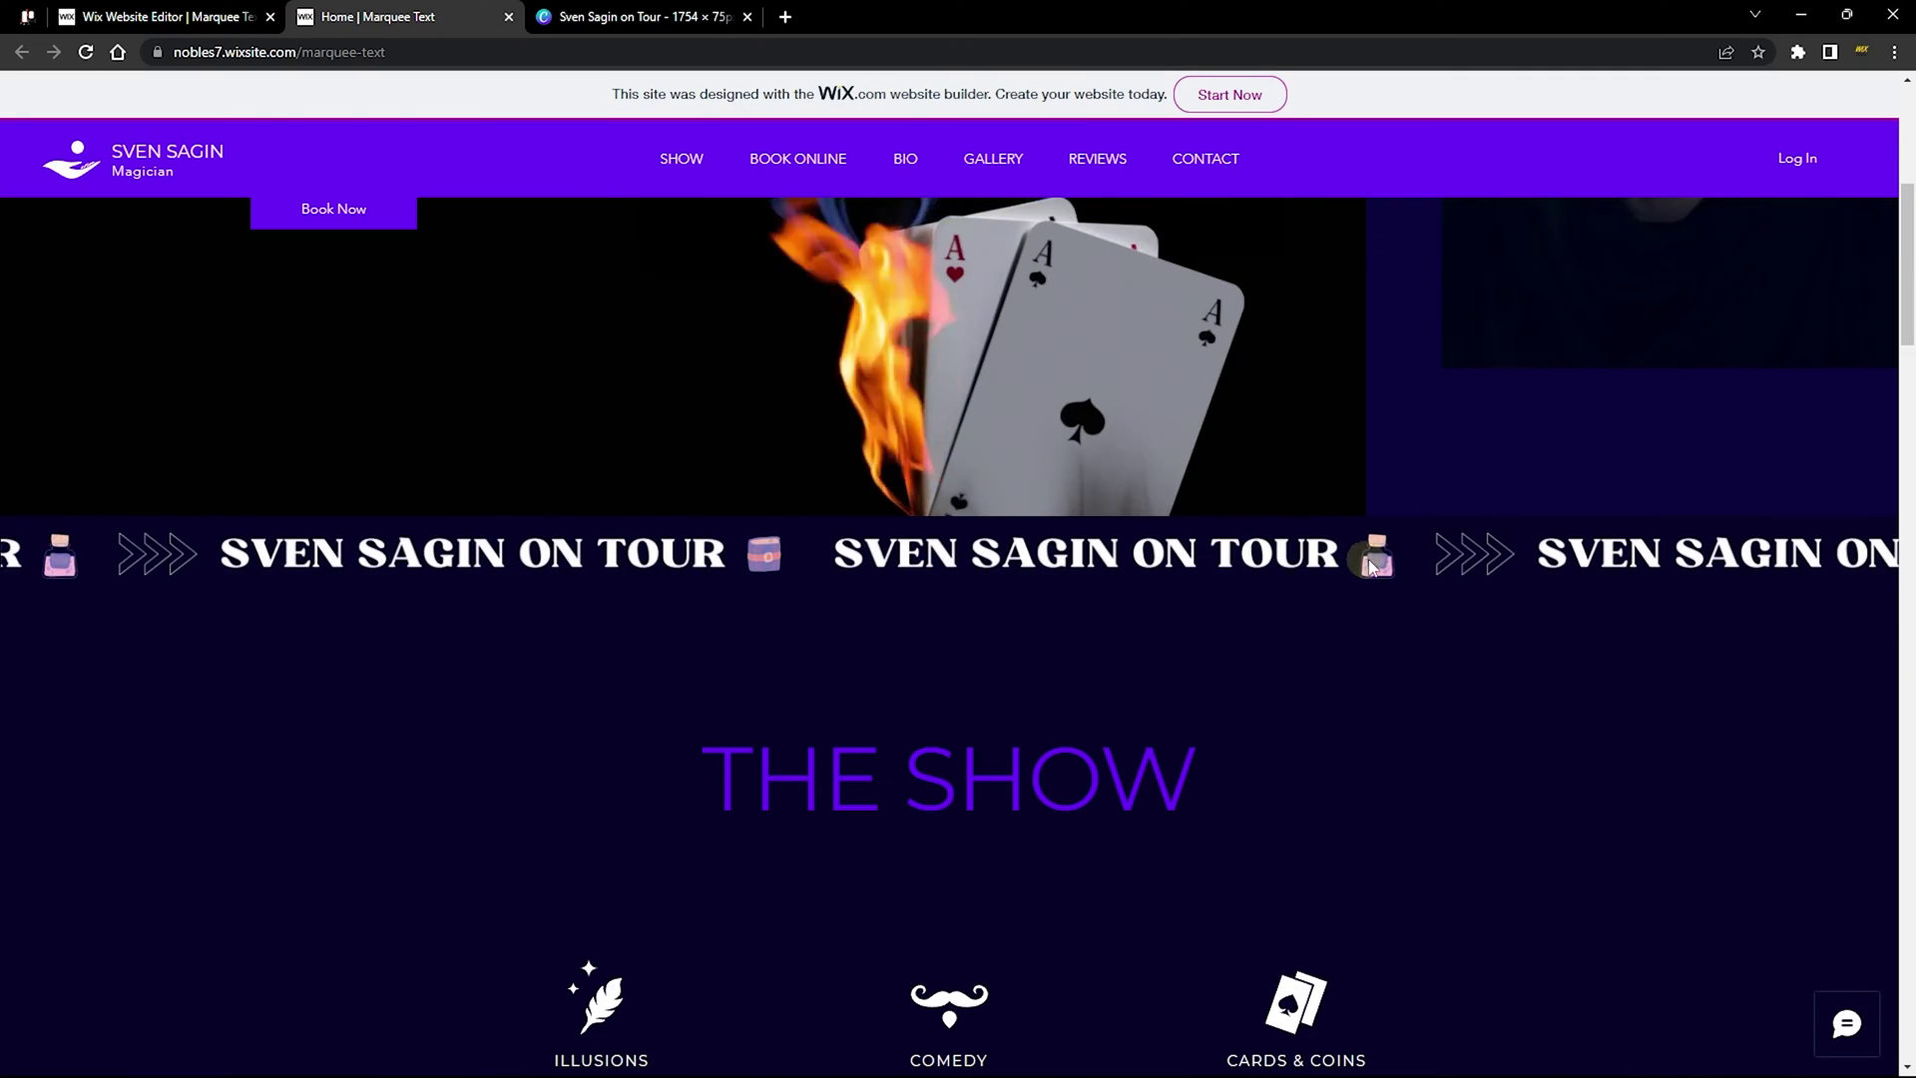
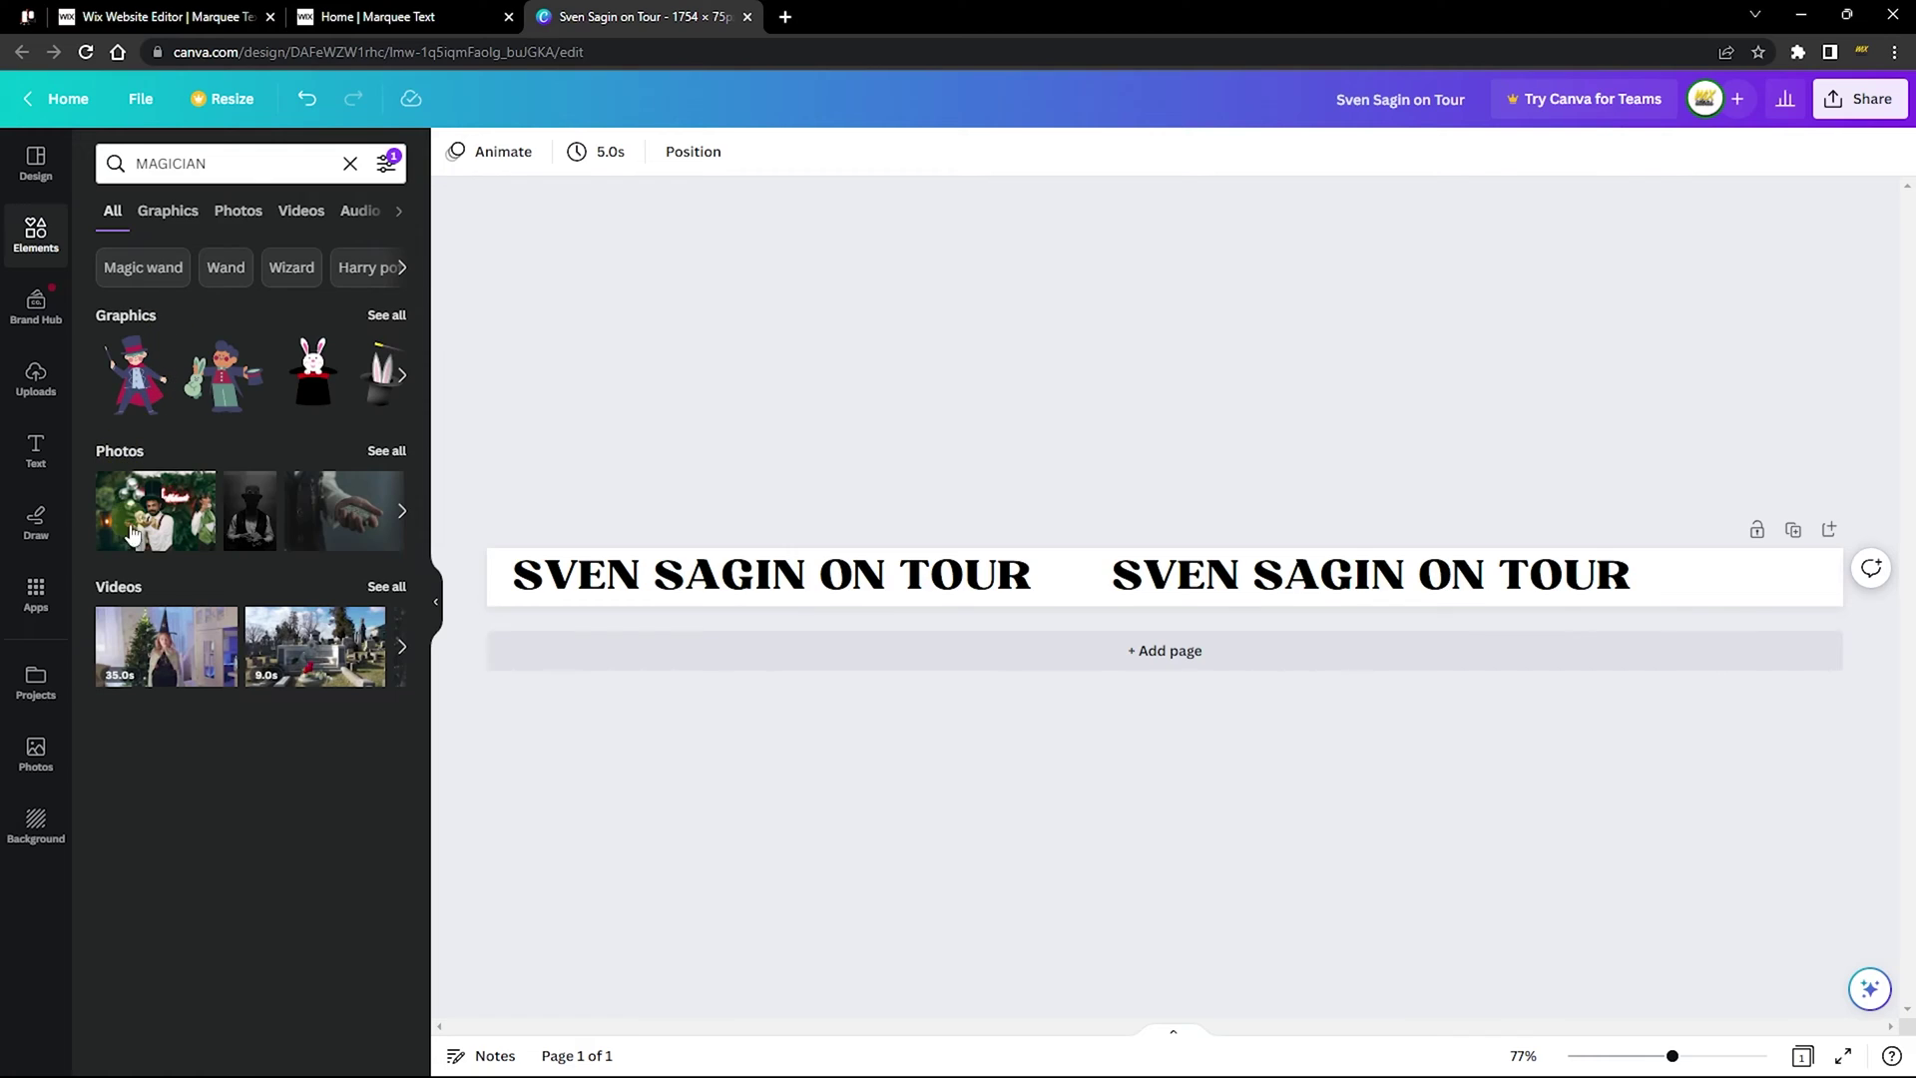
# Place the potion-bottle graphic between the two SVEN SAGIN ON TOUR titles.
pyautogui.click(388, 316)
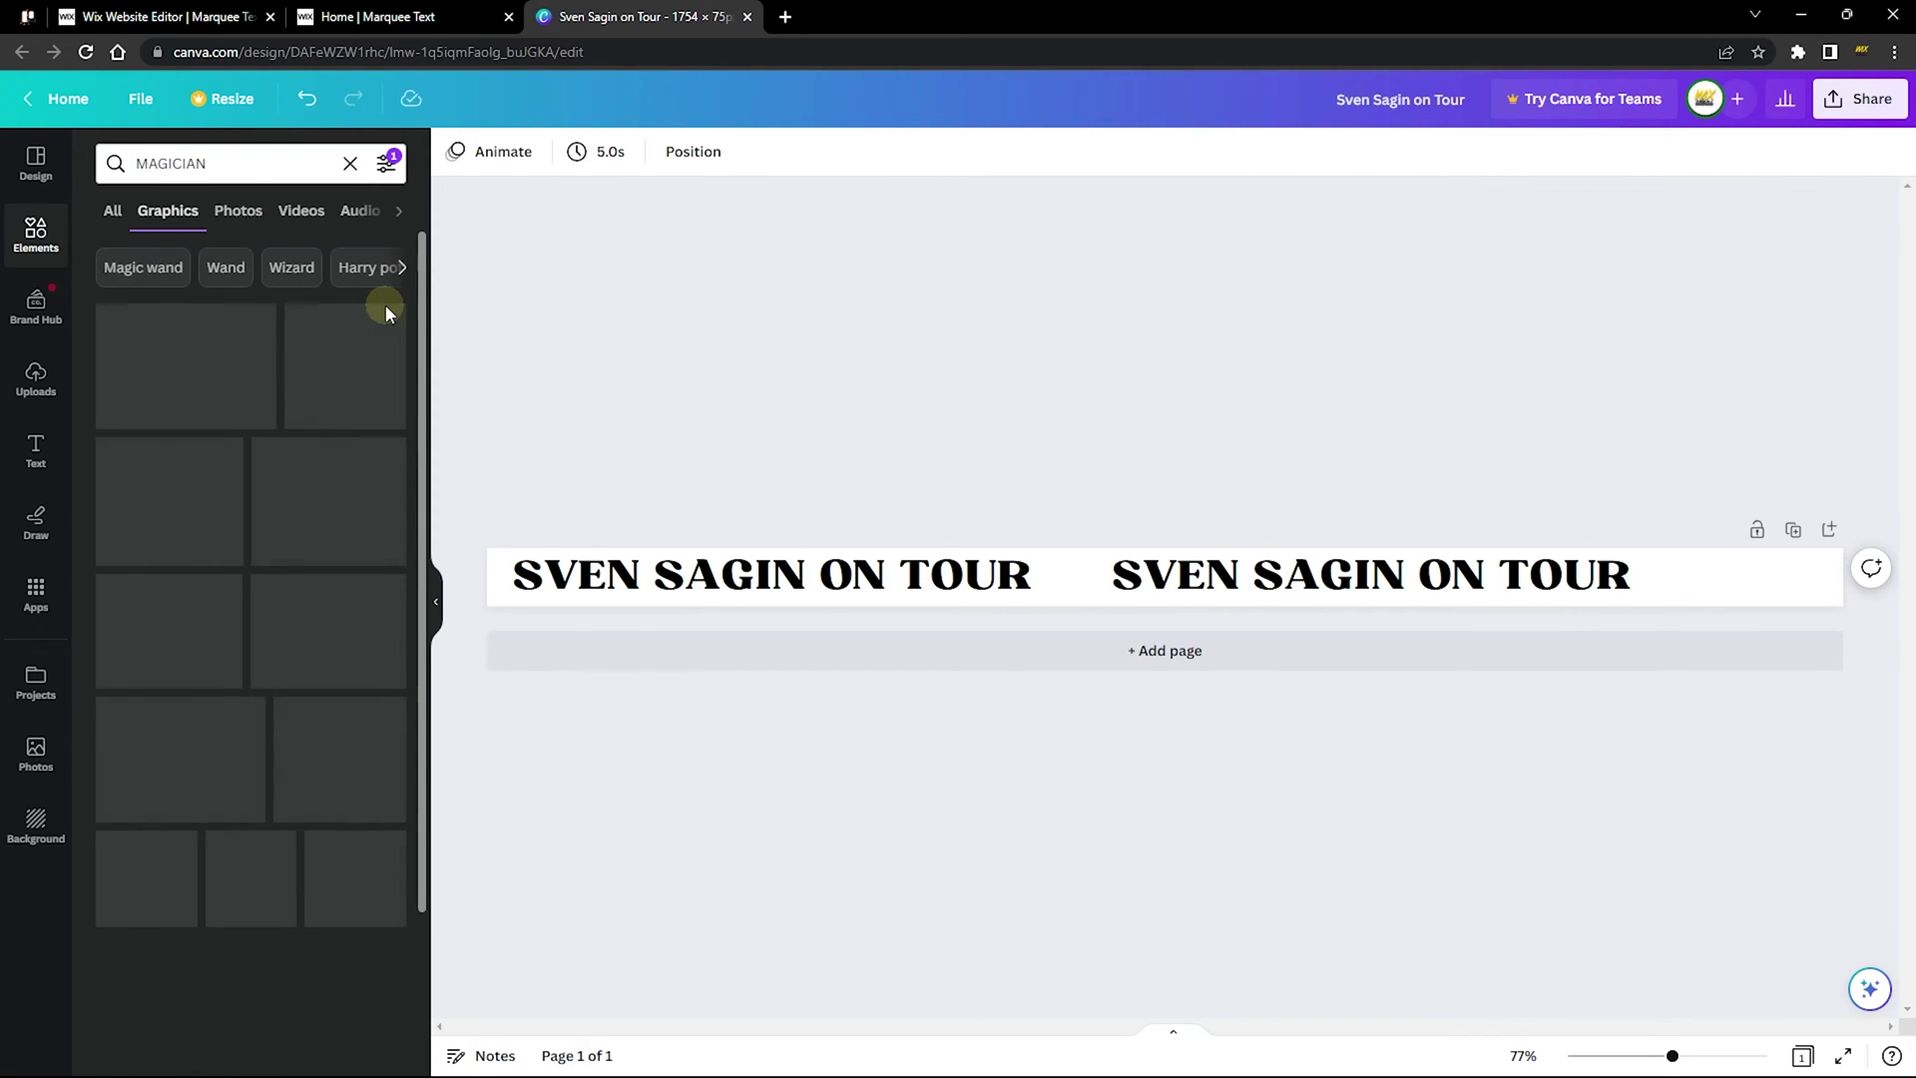
pyautogui.scroll(-2, 295, 589)
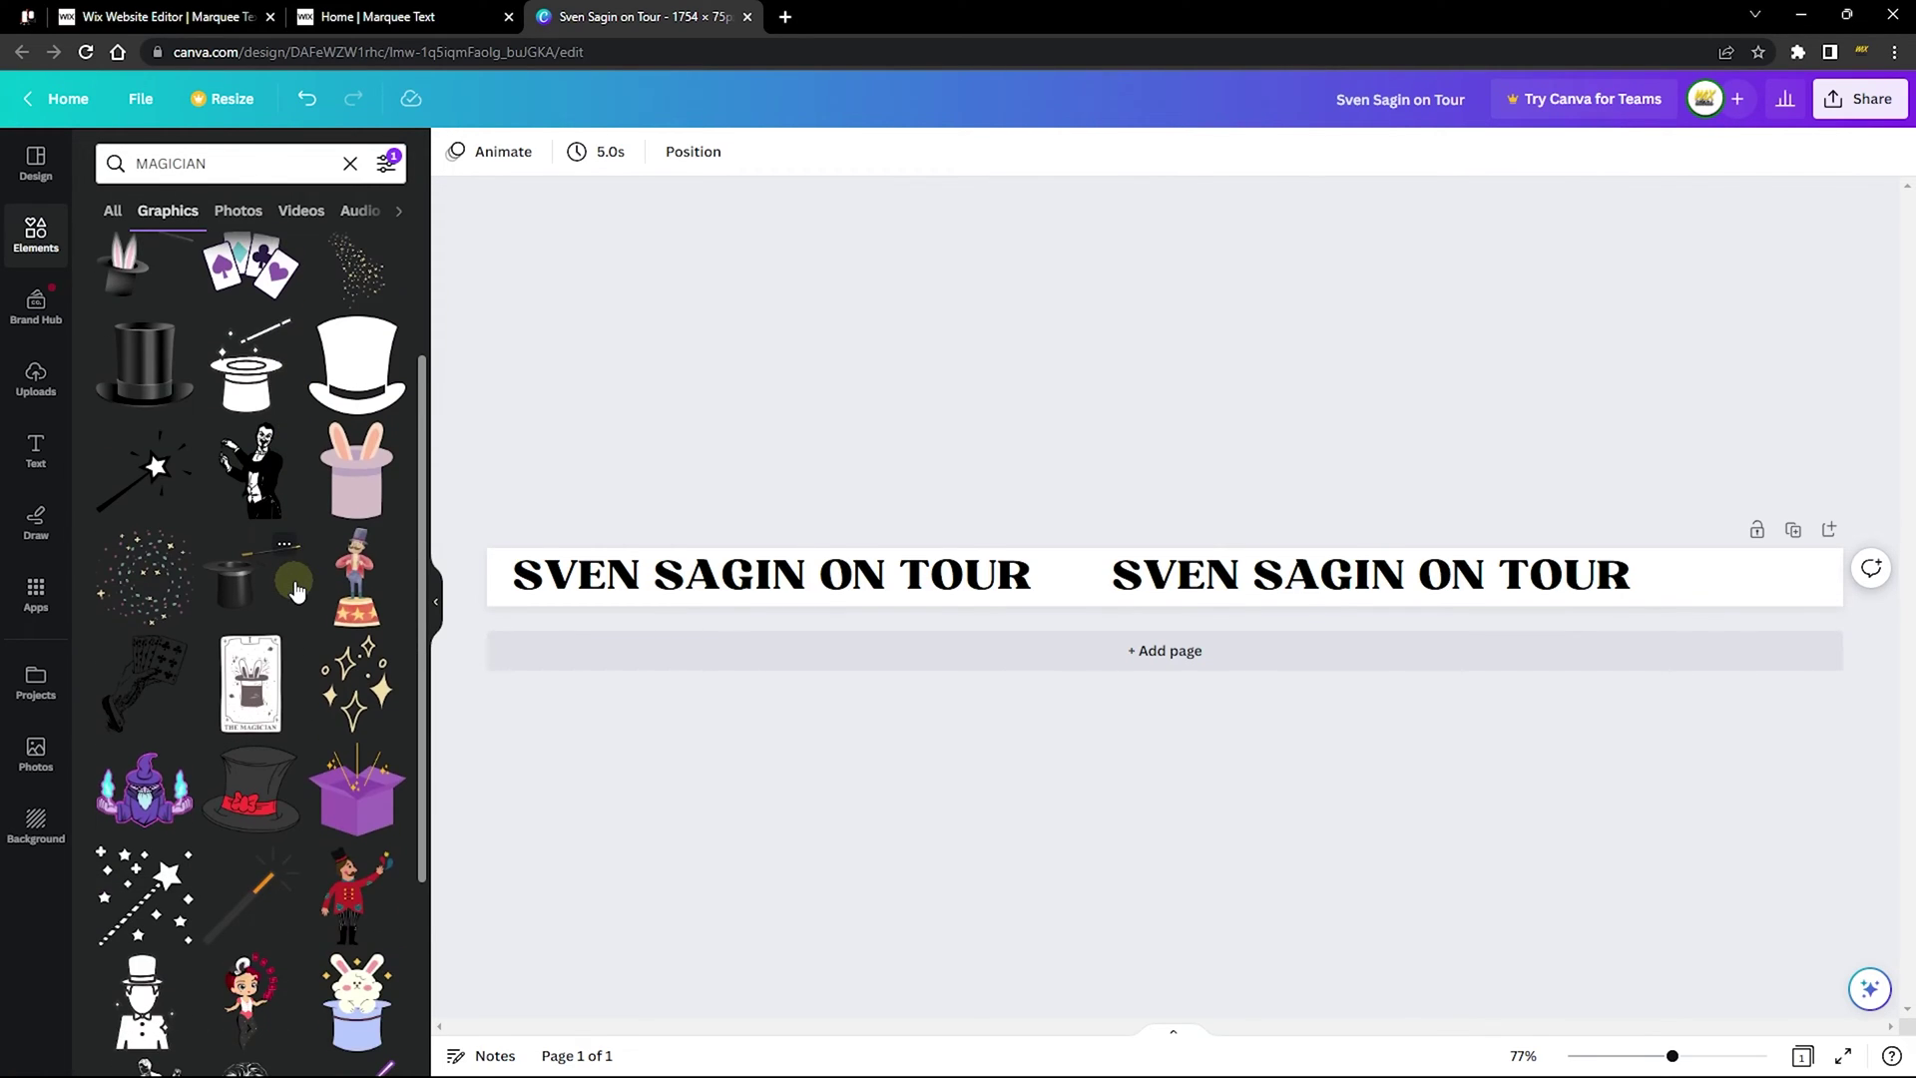
pyautogui.scroll(-3, 296, 589)
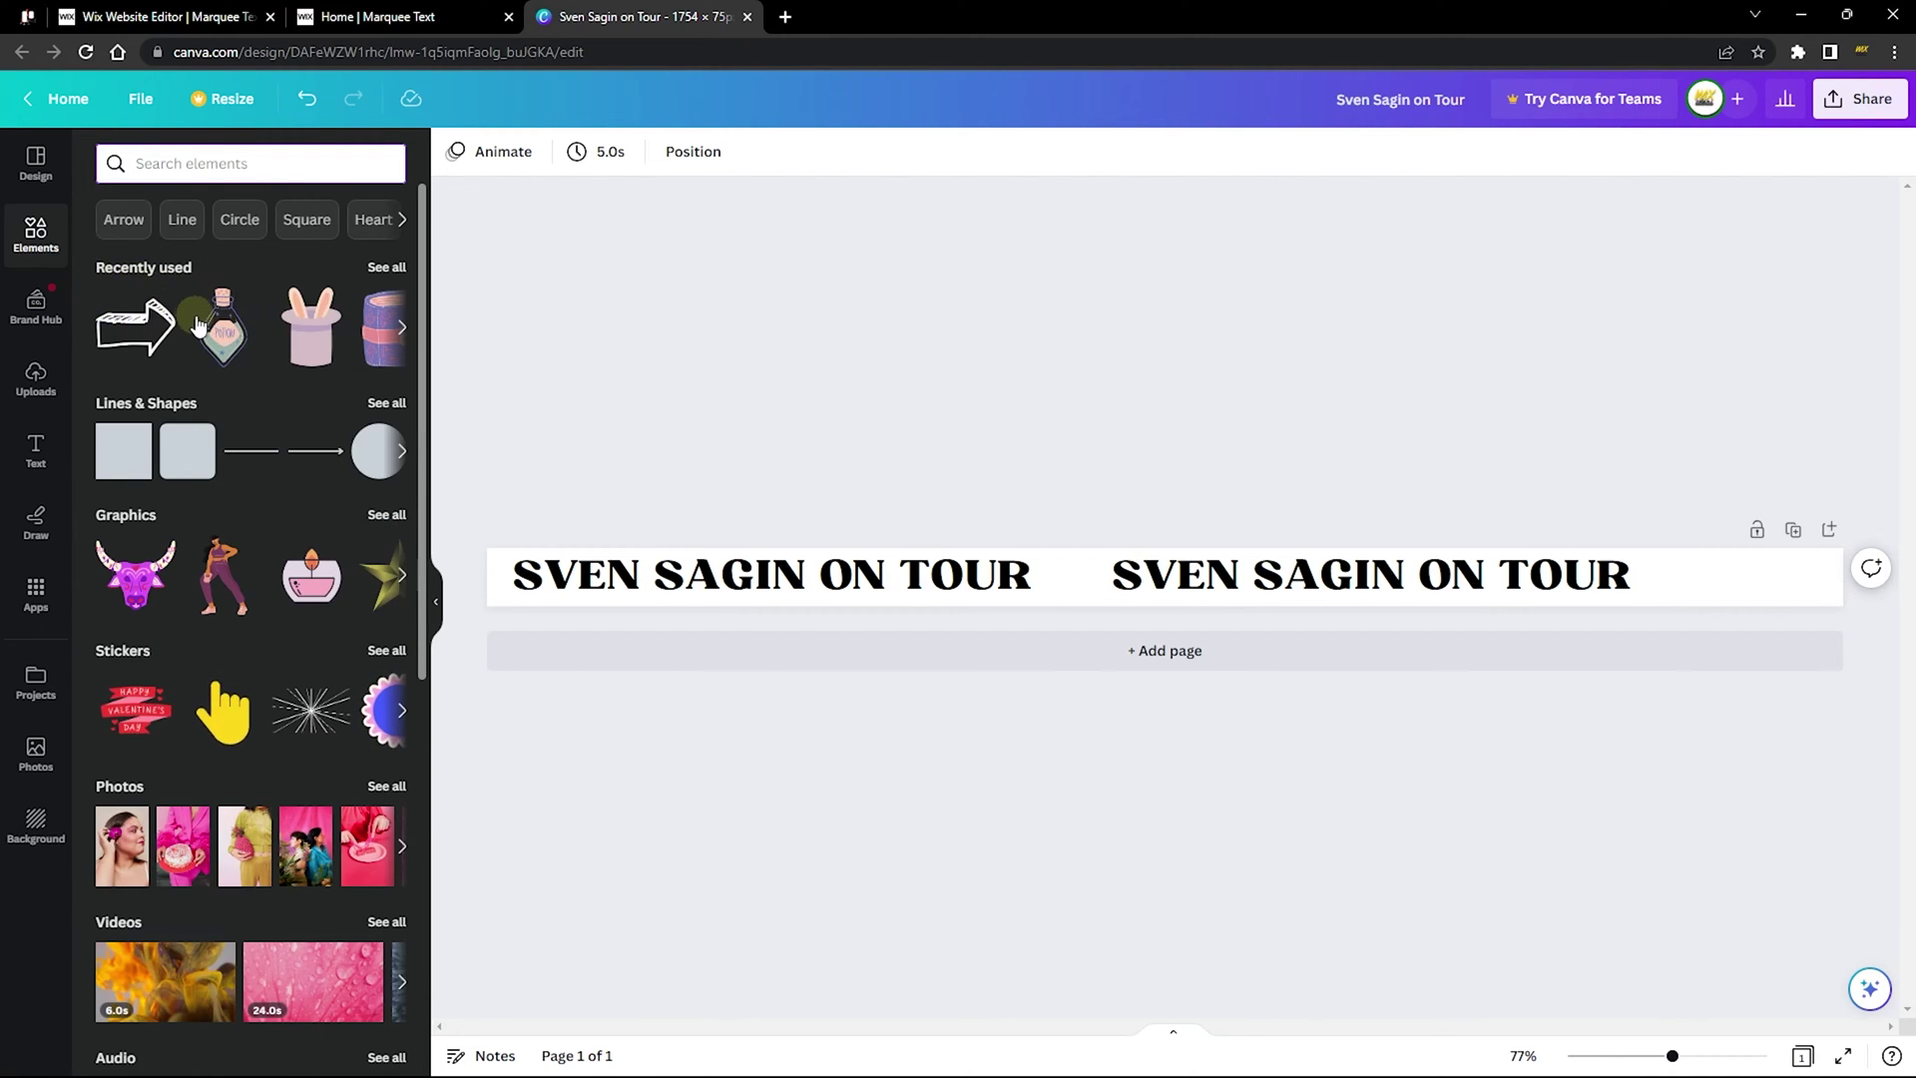
pyautogui.moveTo(223, 337); pyautogui.dragTo(1069, 578)
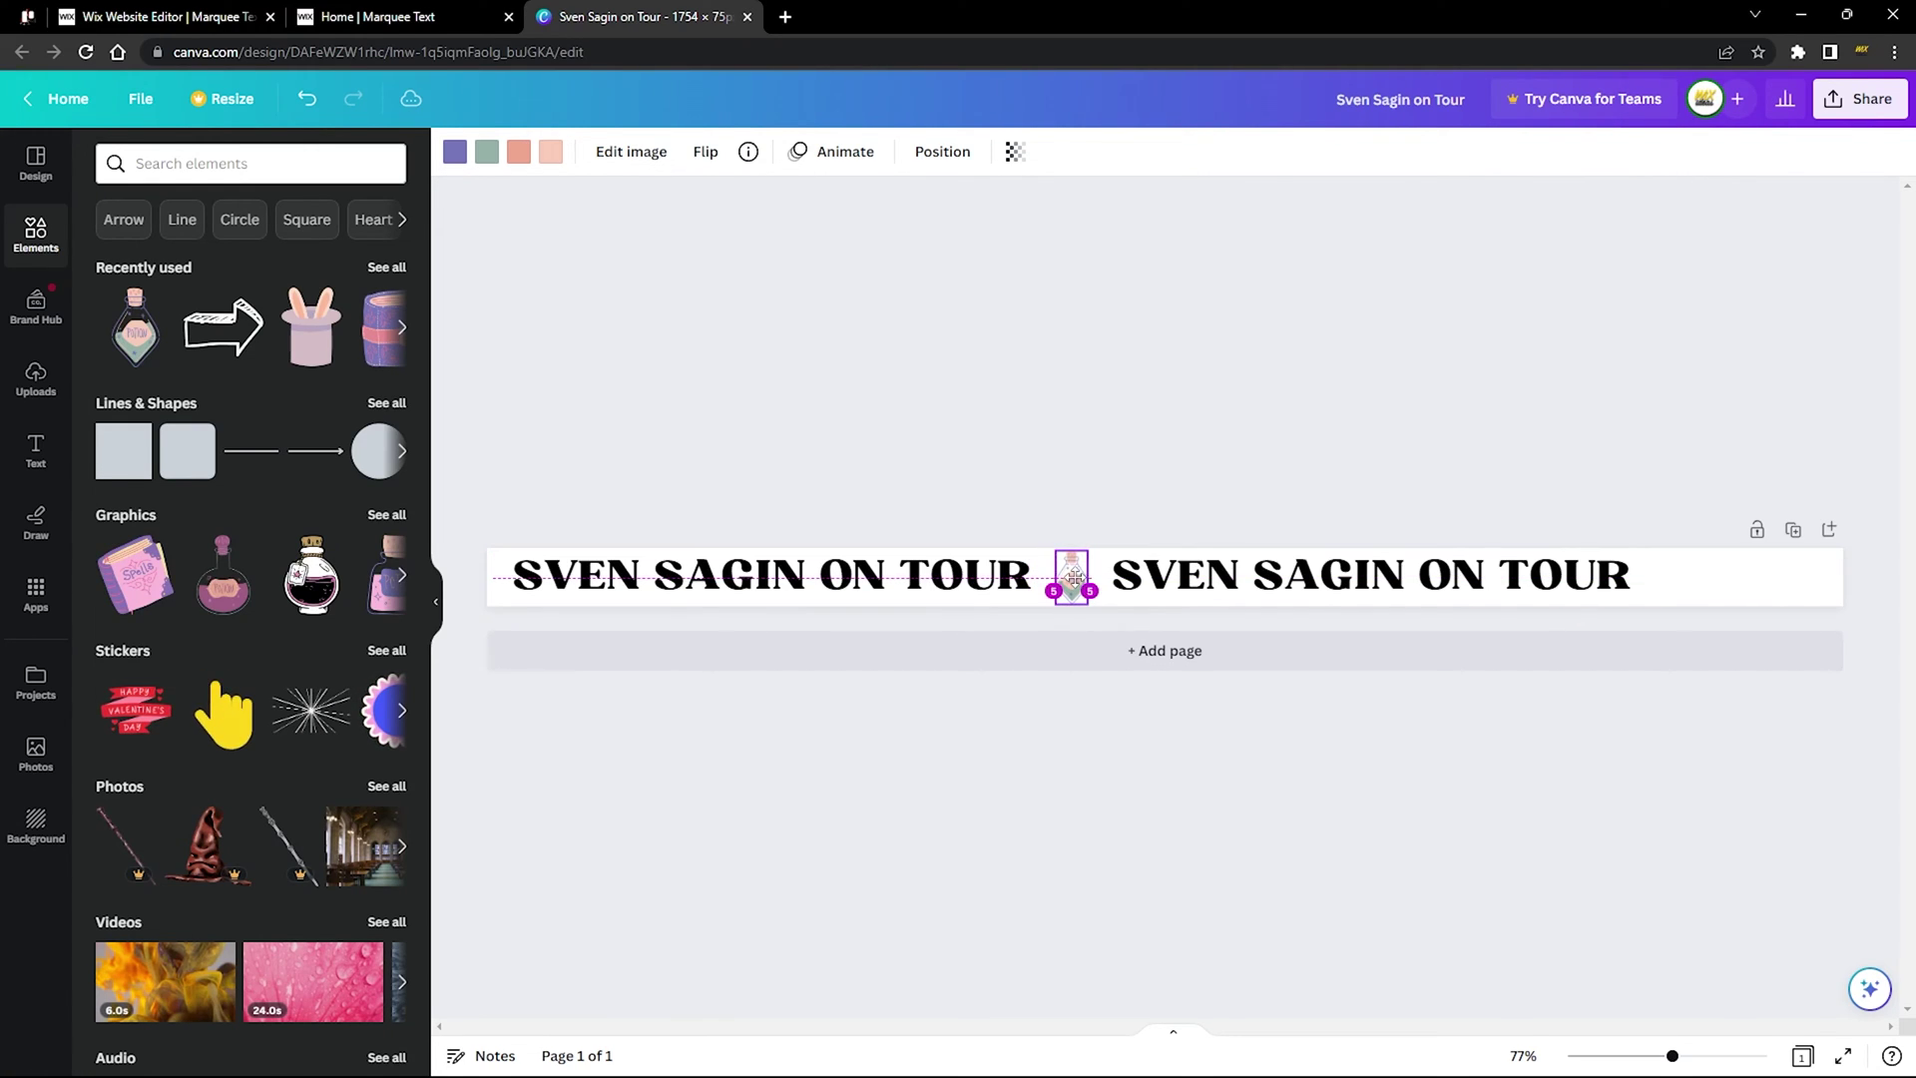
pyautogui.click(1175, 542)
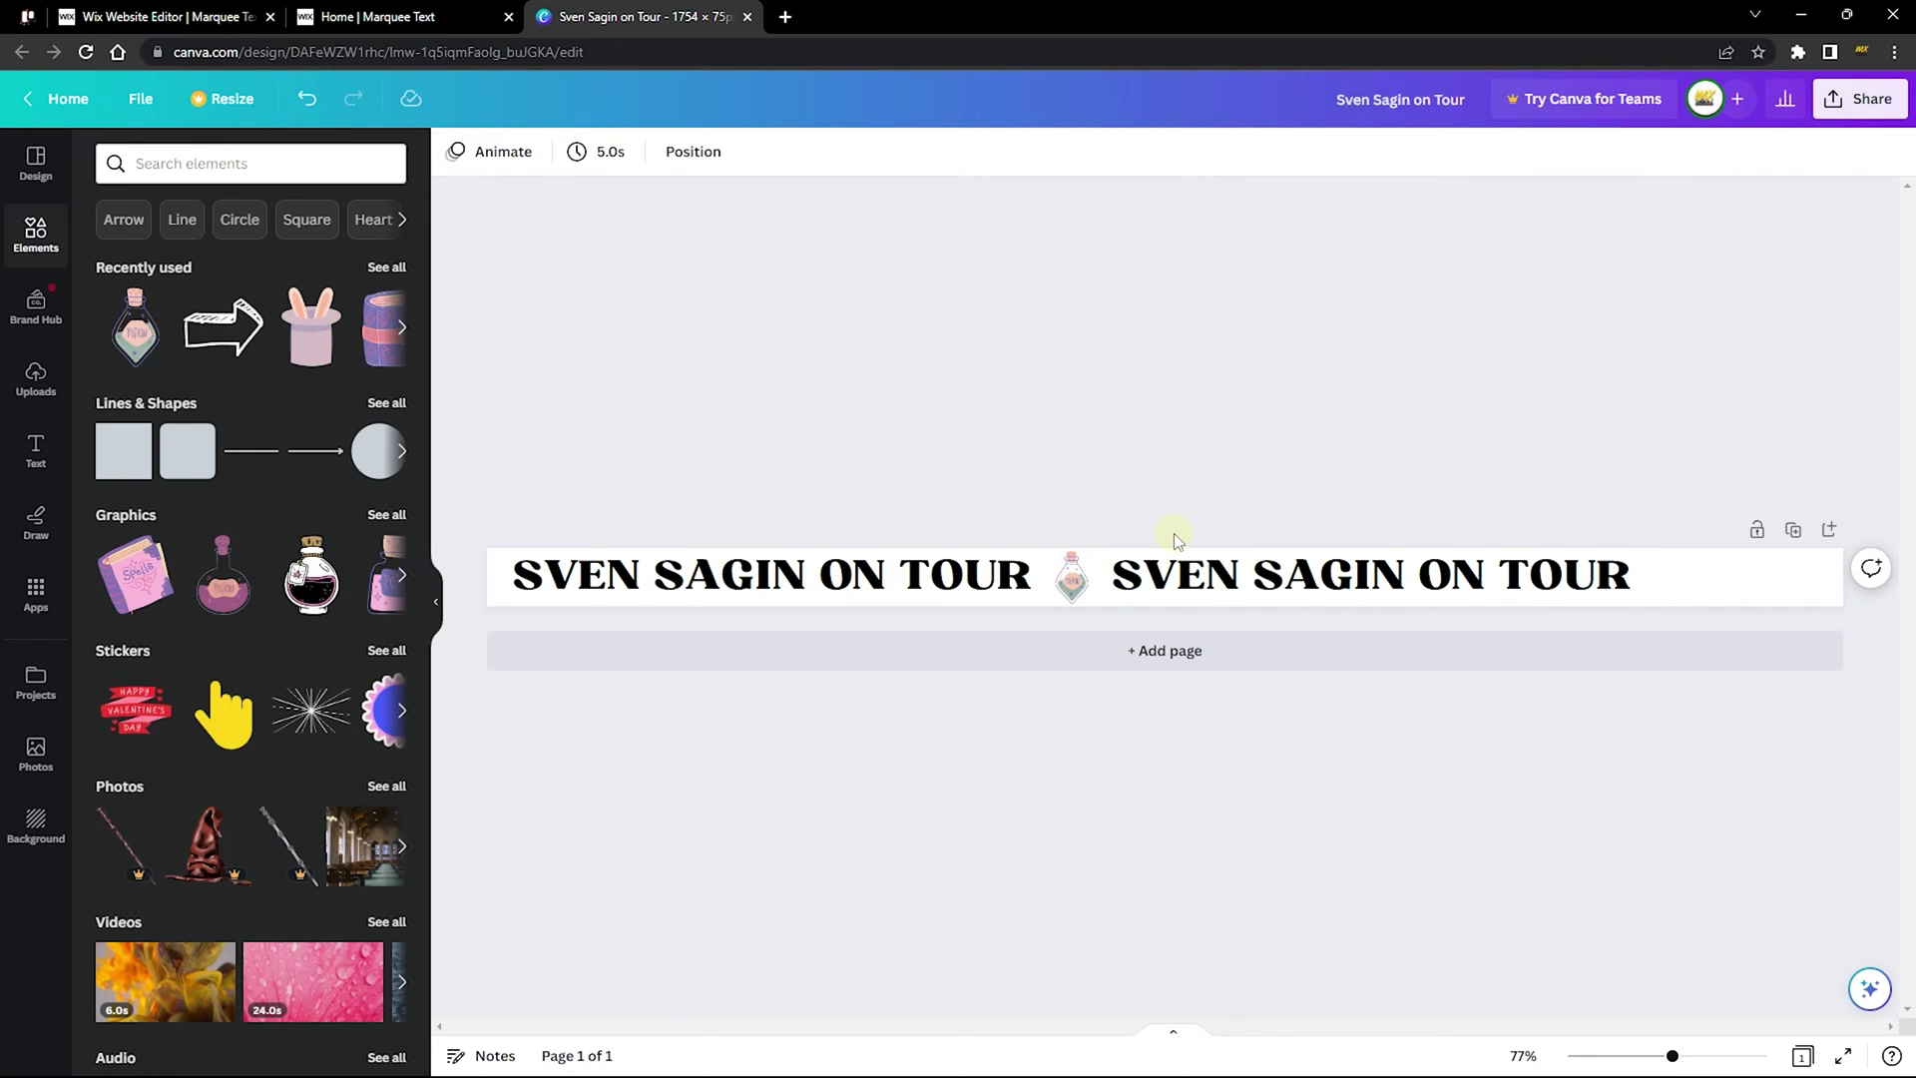
# Add a top hat after the second title, then compare with the live Wix site.
pyautogui.click(324, 344)
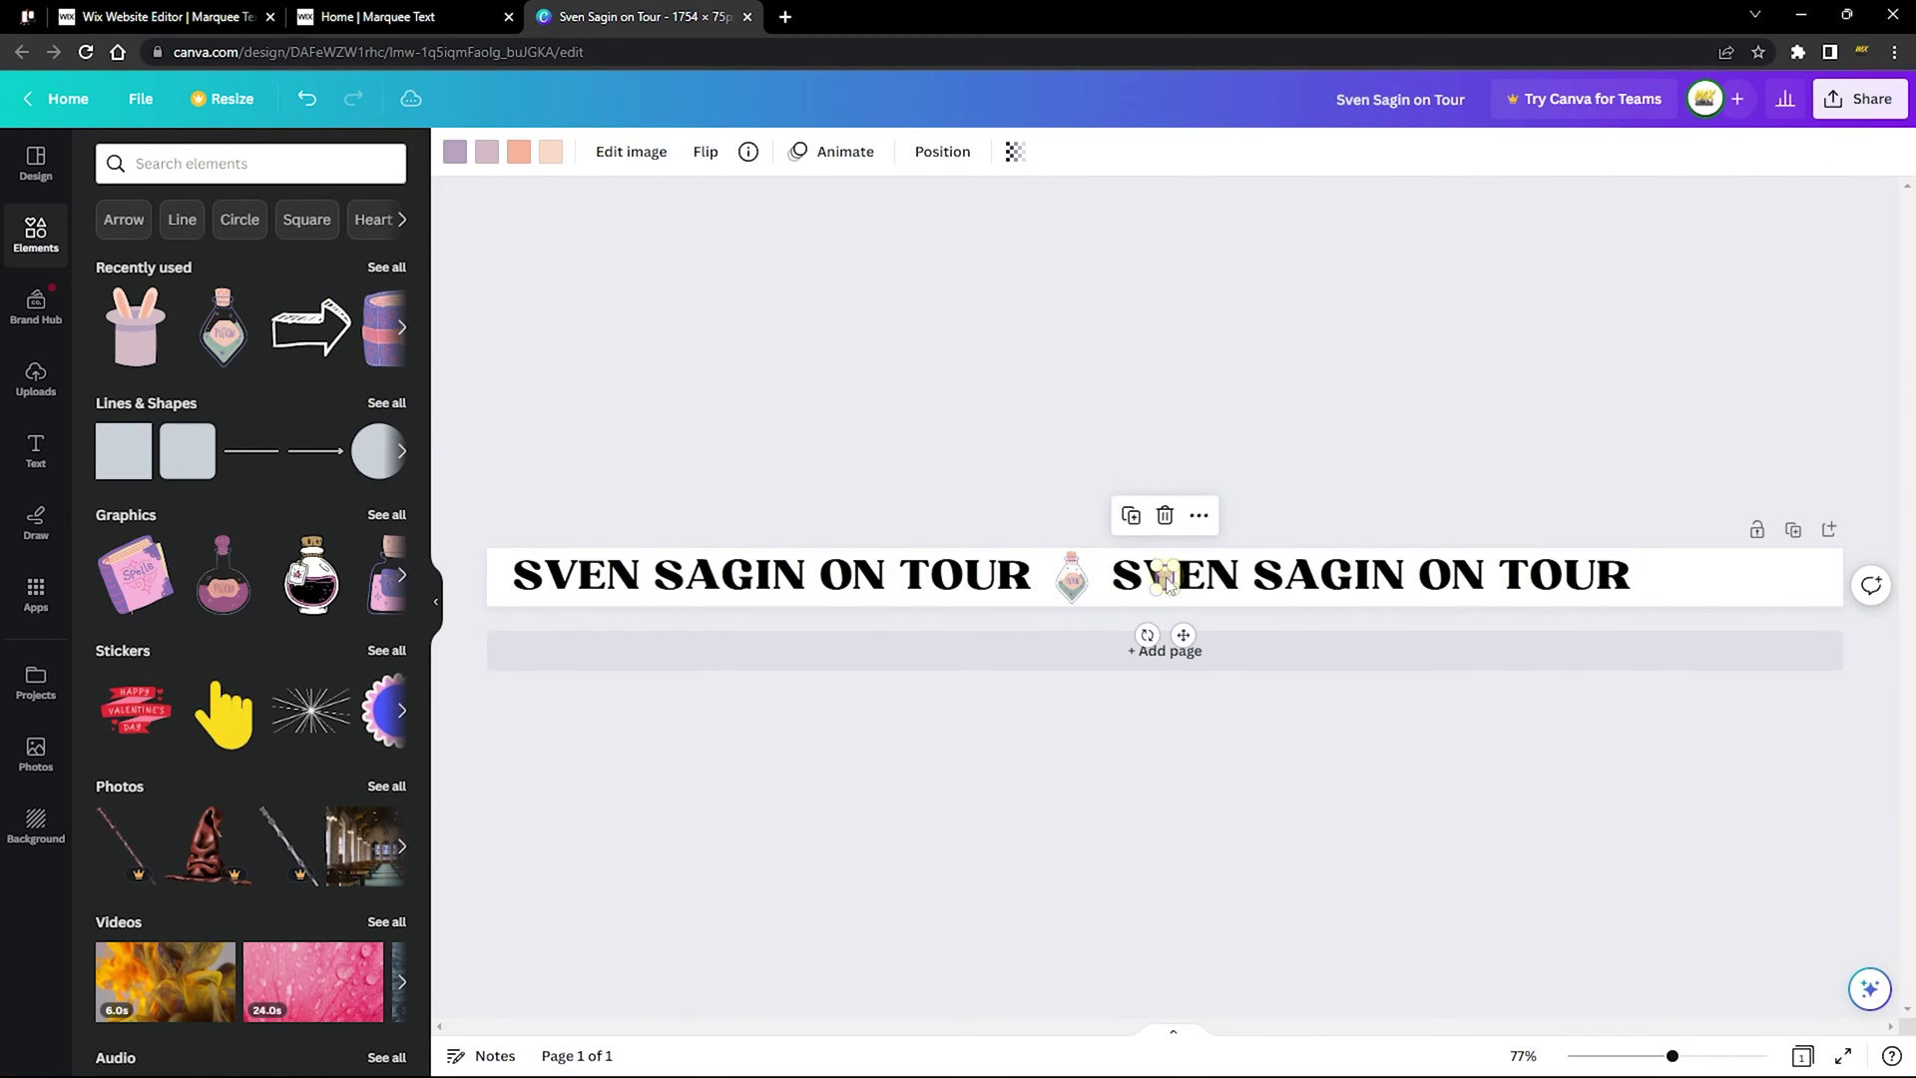
pyautogui.moveTo(1170, 583); pyautogui.dragTo(1664, 576)
pyautogui.click(1315, 472)
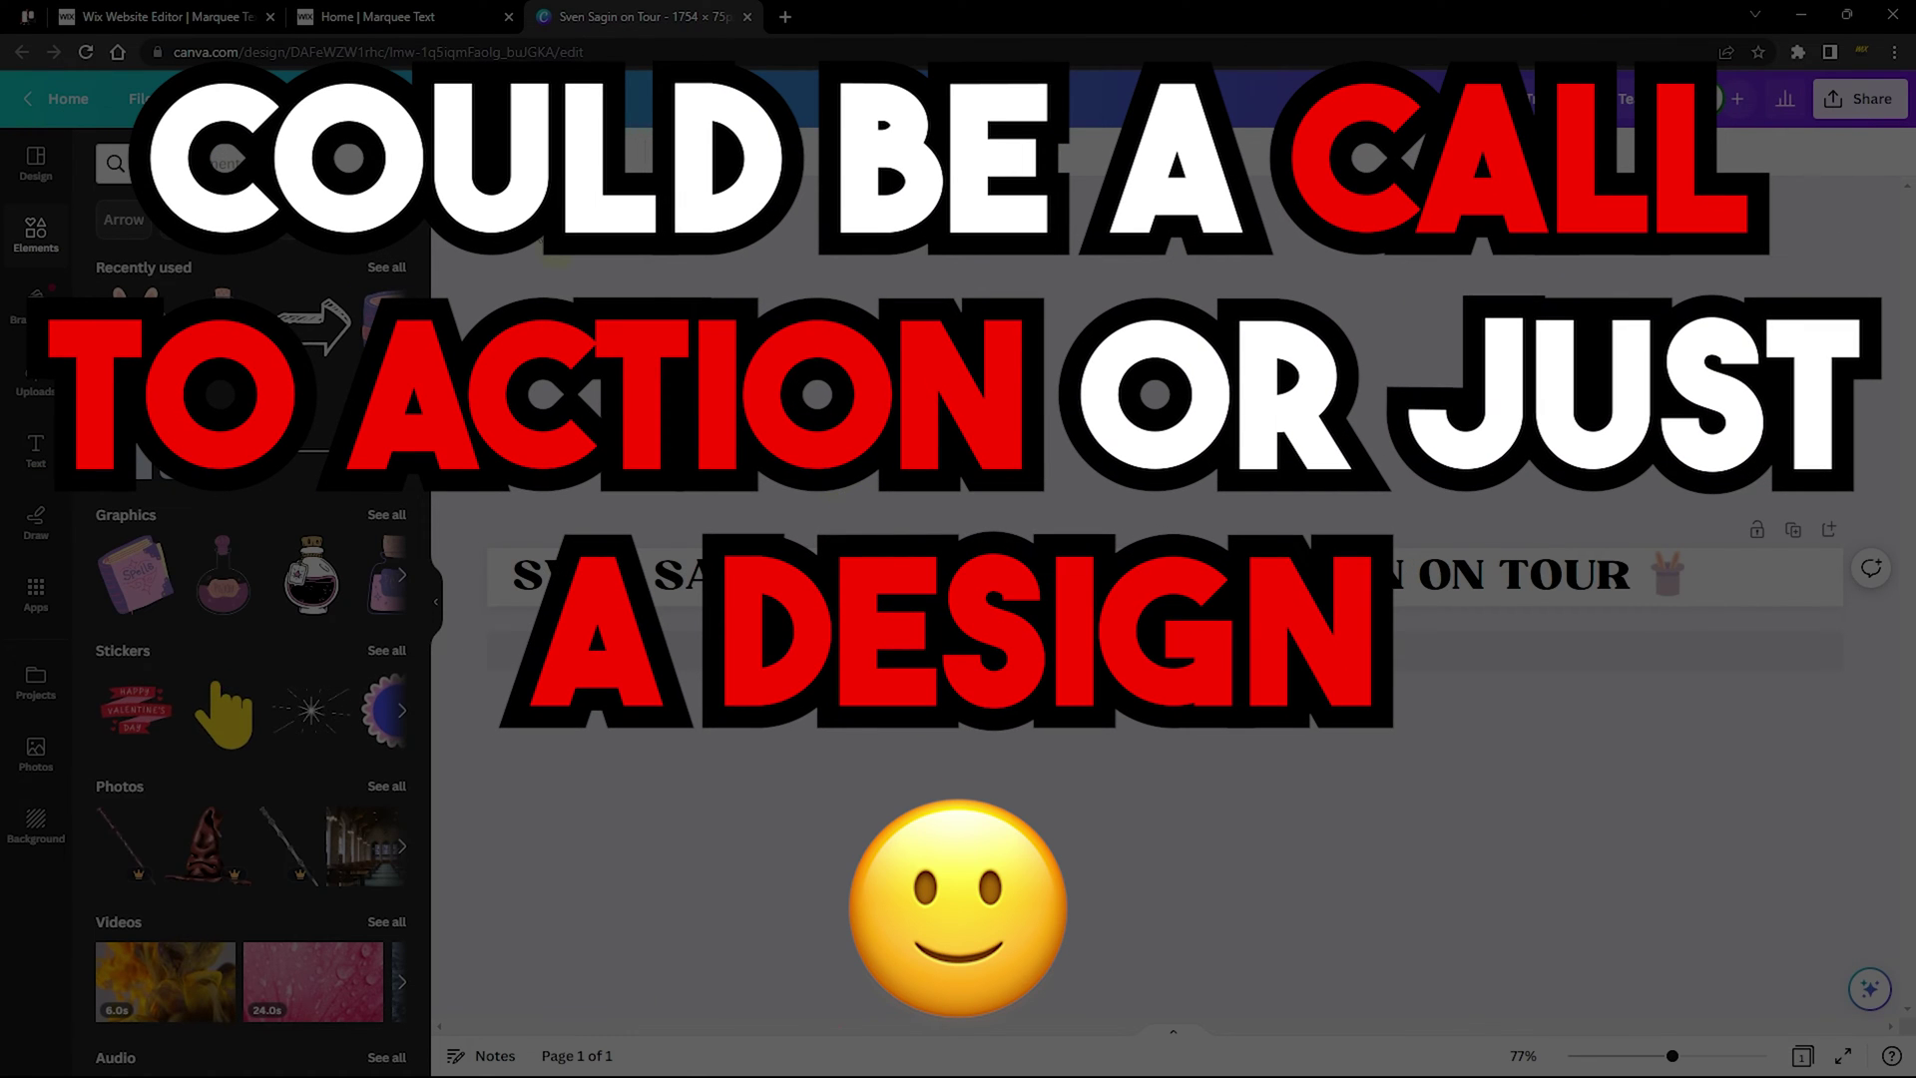
pyautogui.click(454, 16)
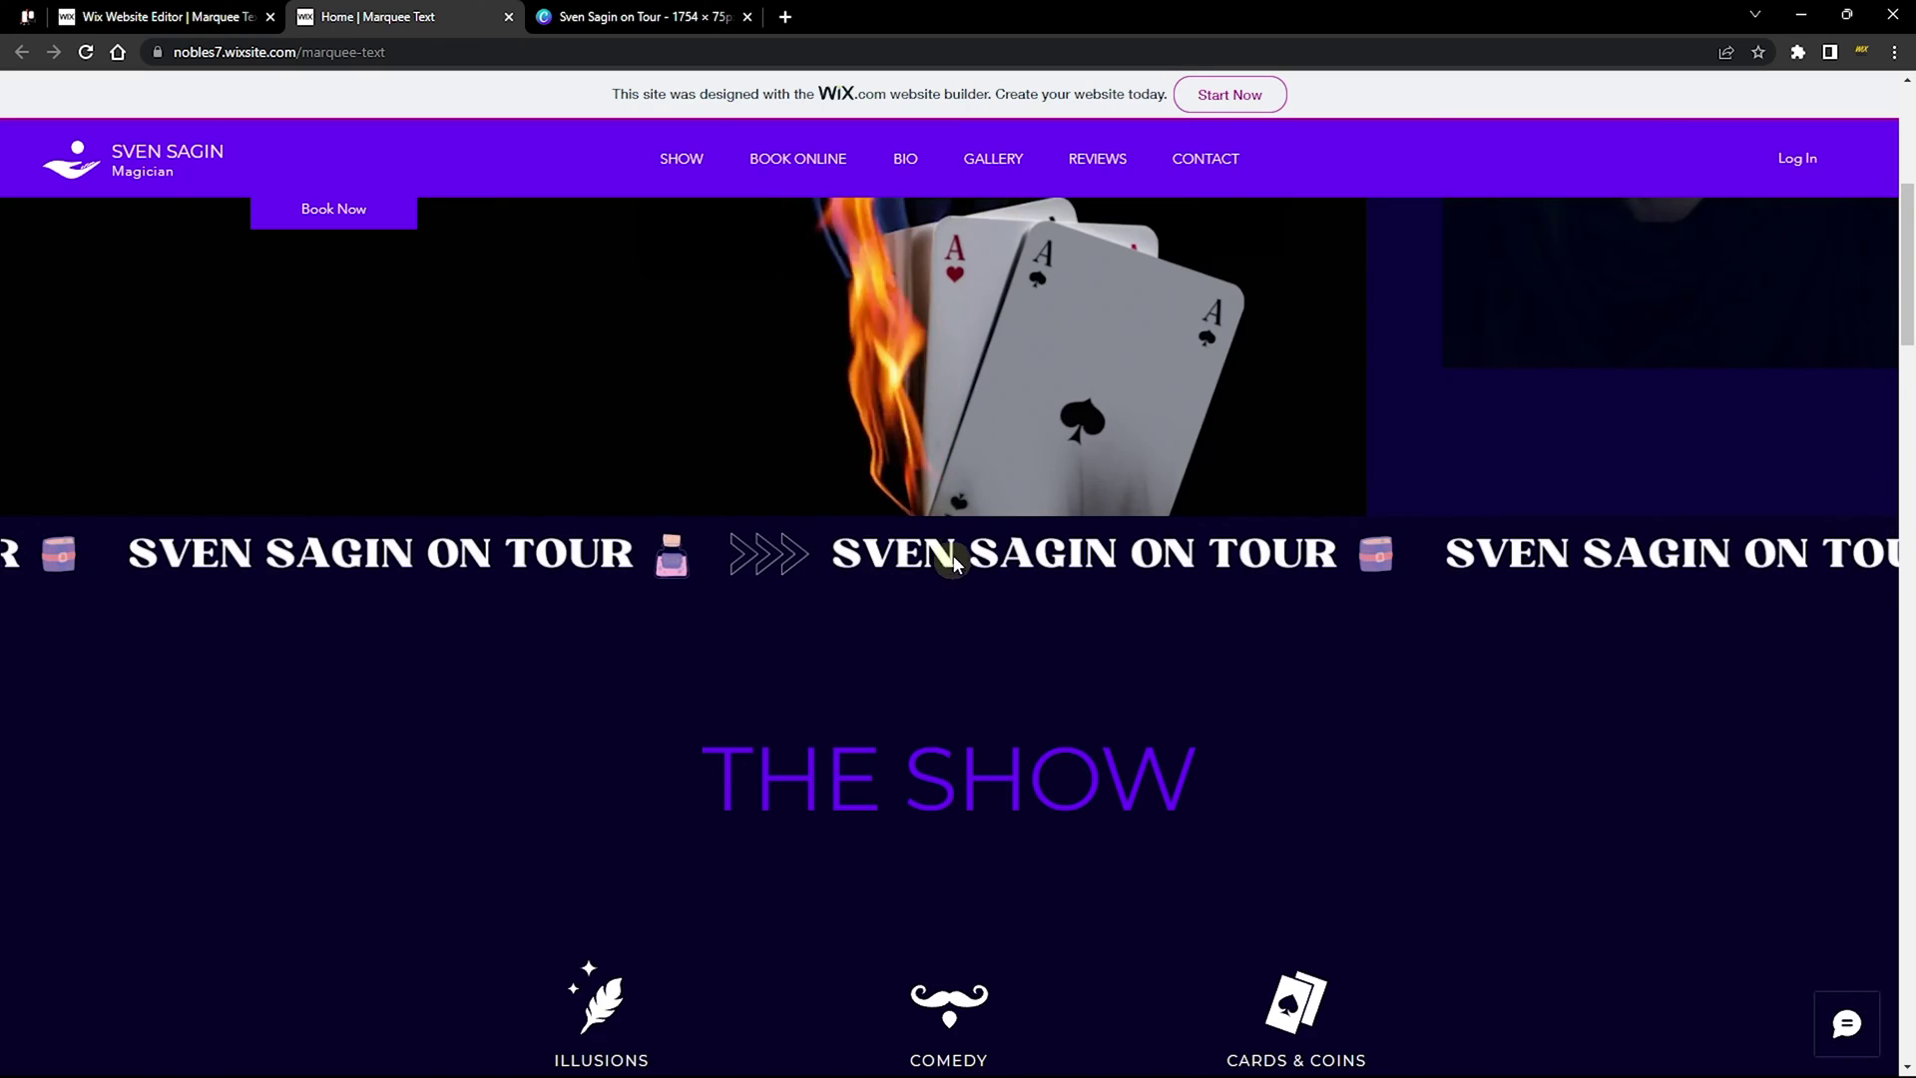
pyautogui.click(599, 16)
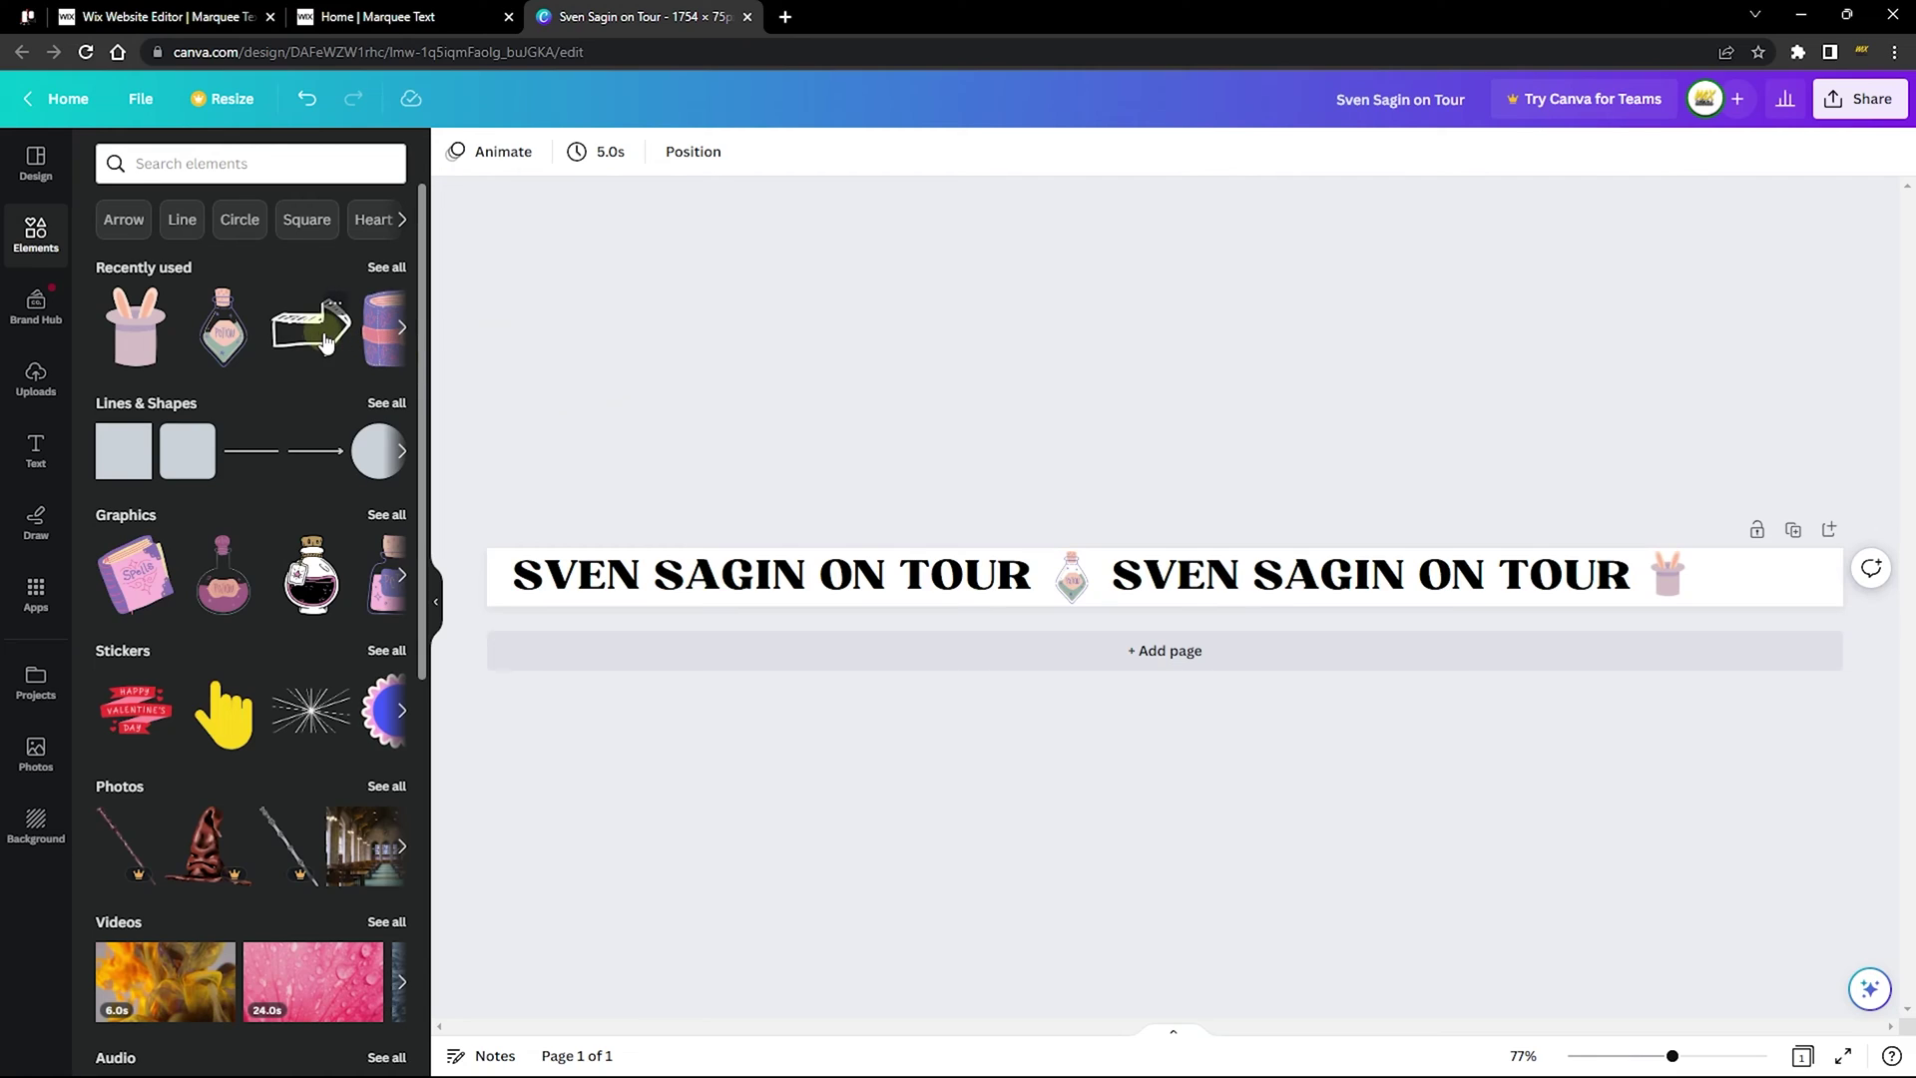
# Place an arrow graphic at the banner's right end and review the Download settings.
pyautogui.moveTo(326, 339); pyautogui.dragTo(1750, 572)
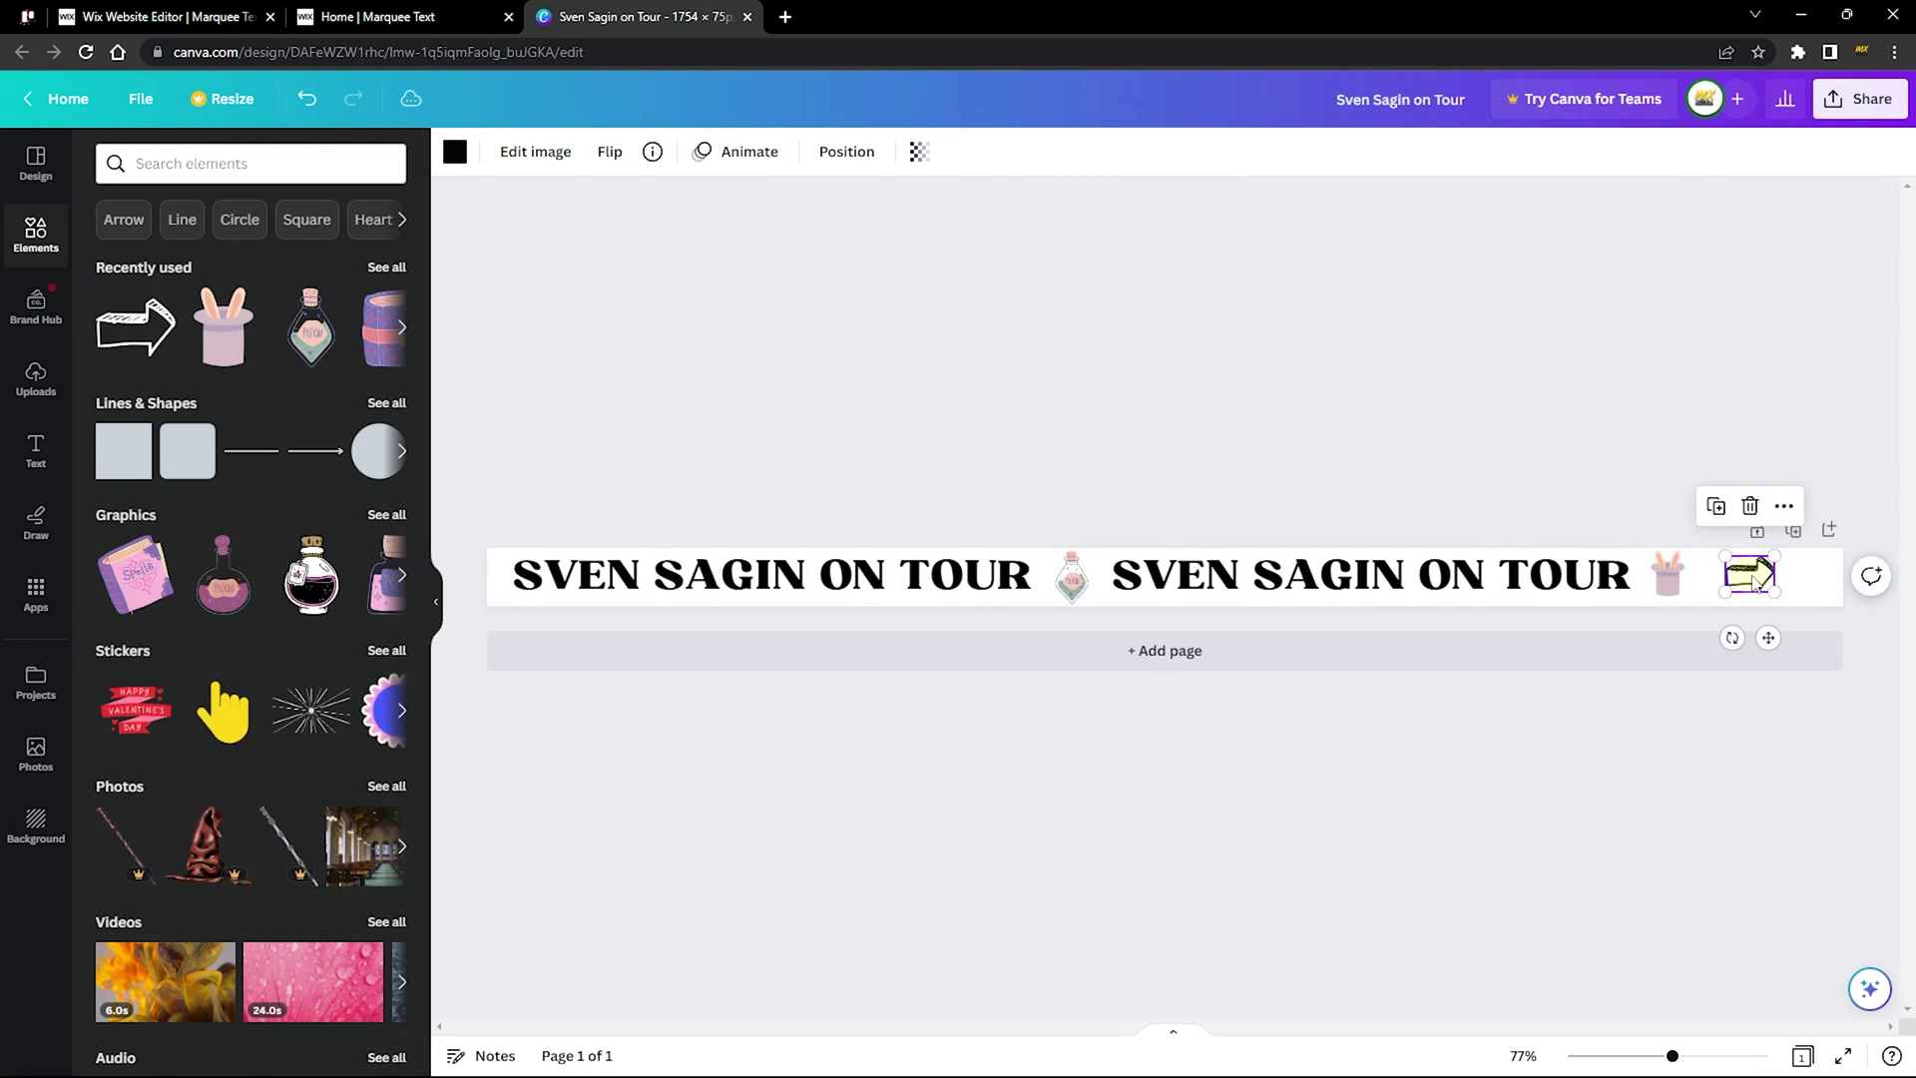
pyautogui.click(1578, 467)
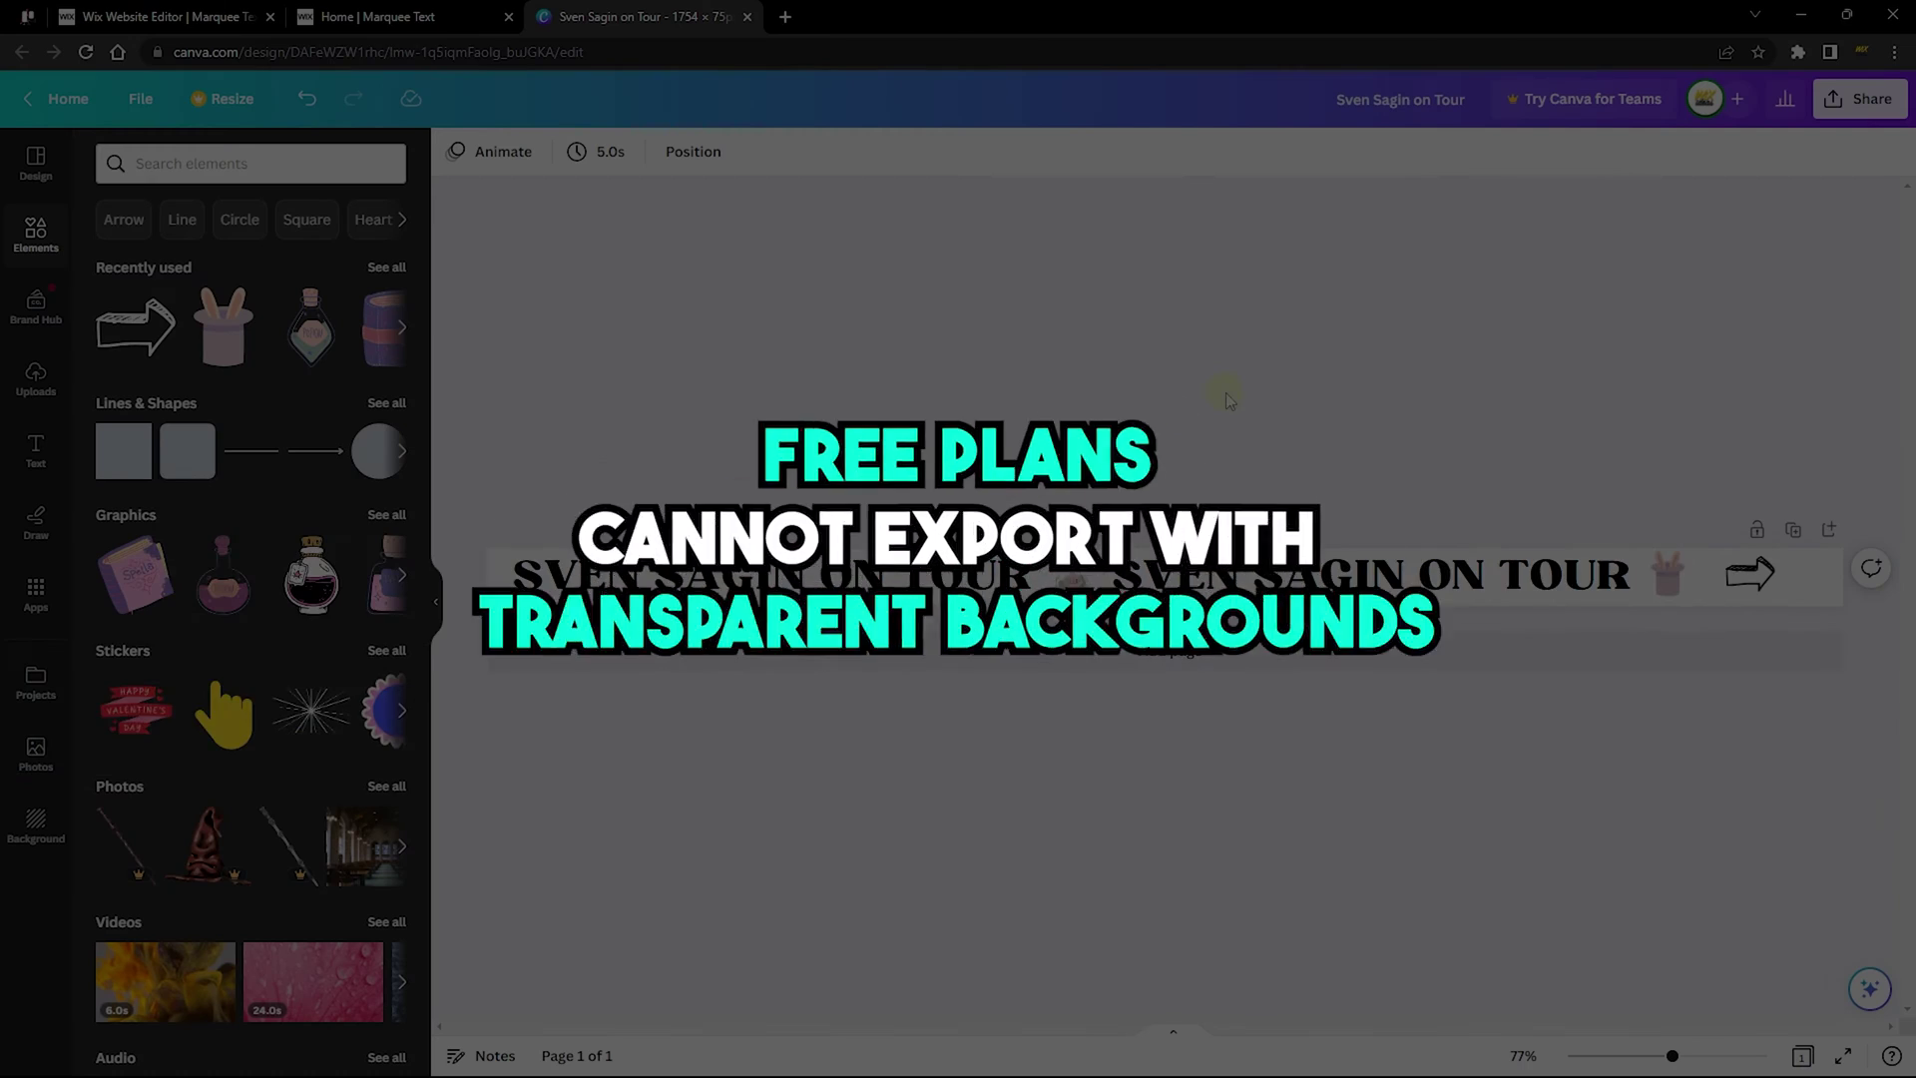
pyautogui.click(1845, 111)
pyautogui.click(1577, 606)
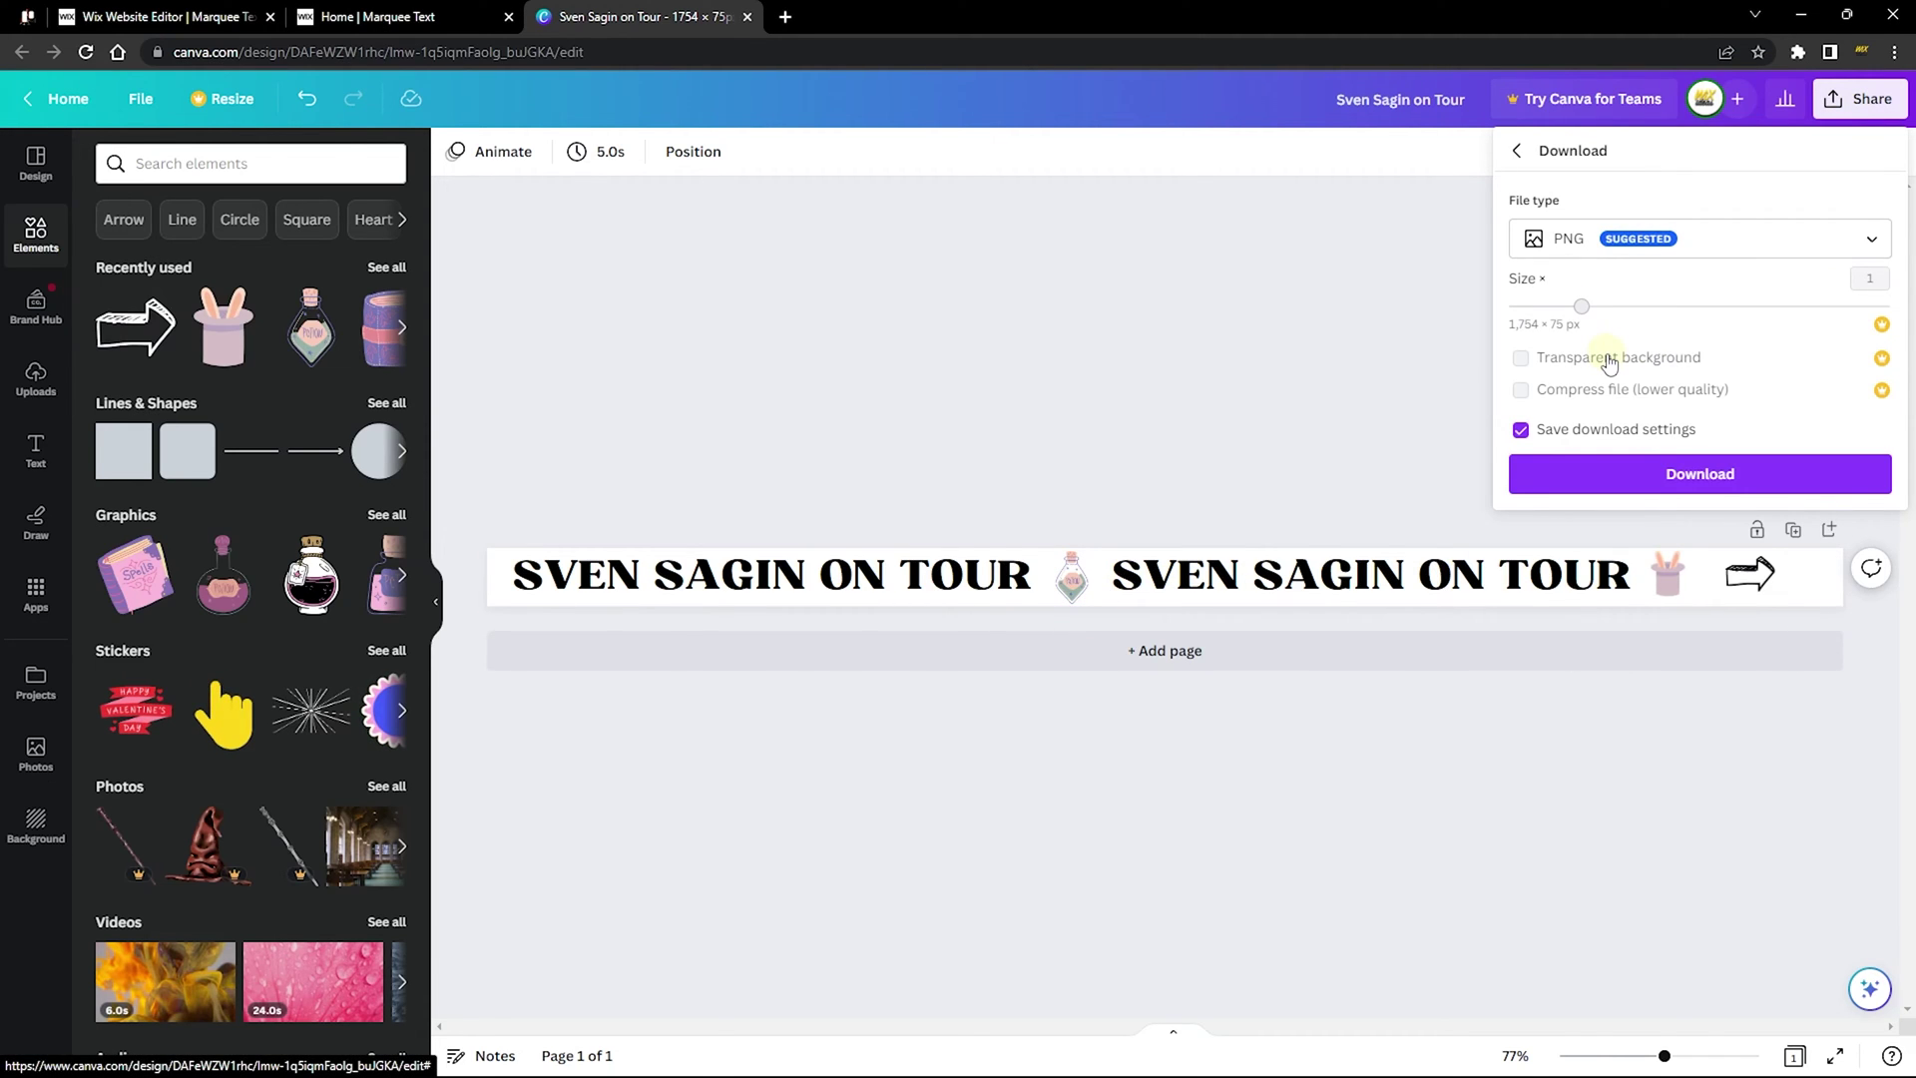
pyautogui.click(1116, 327)
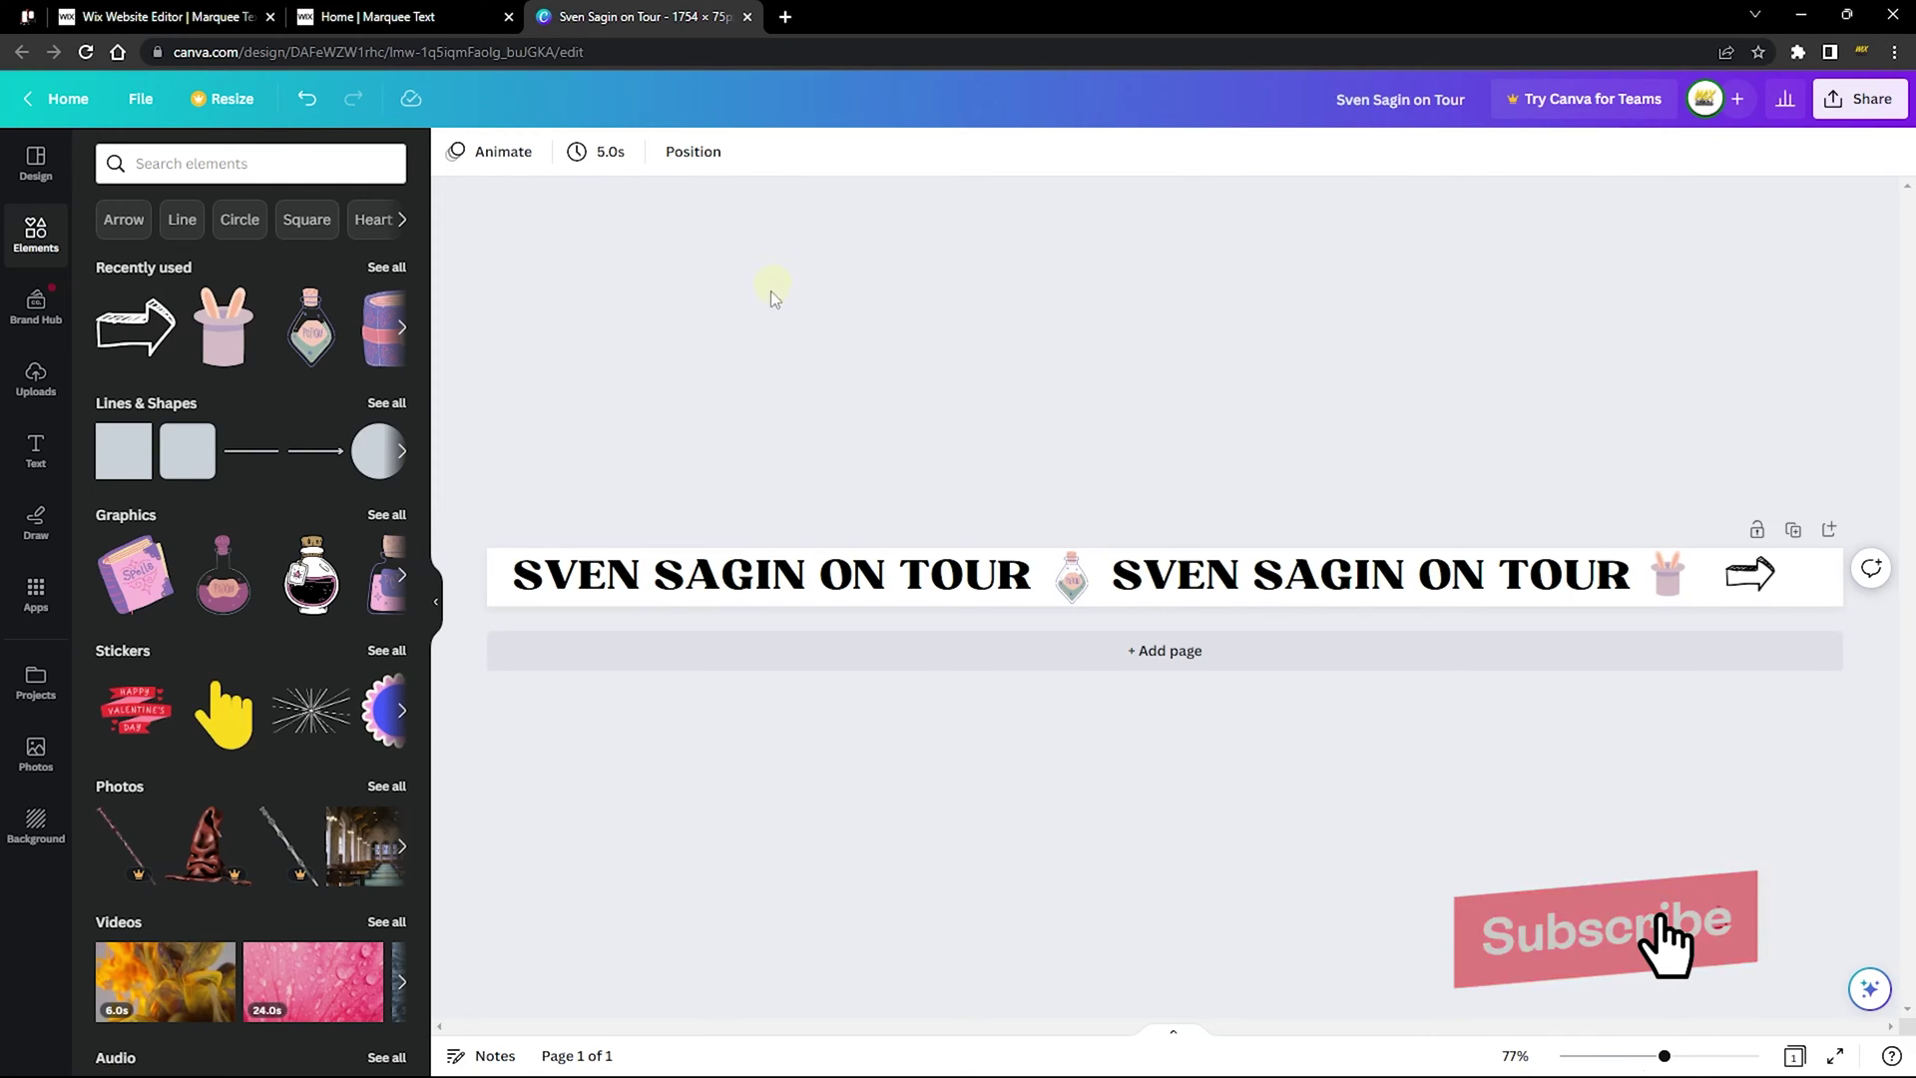
# Select the banner's page background, then switch to the Wix site editor.
pyautogui.click(504, 577)
pyautogui.click(1693, 603)
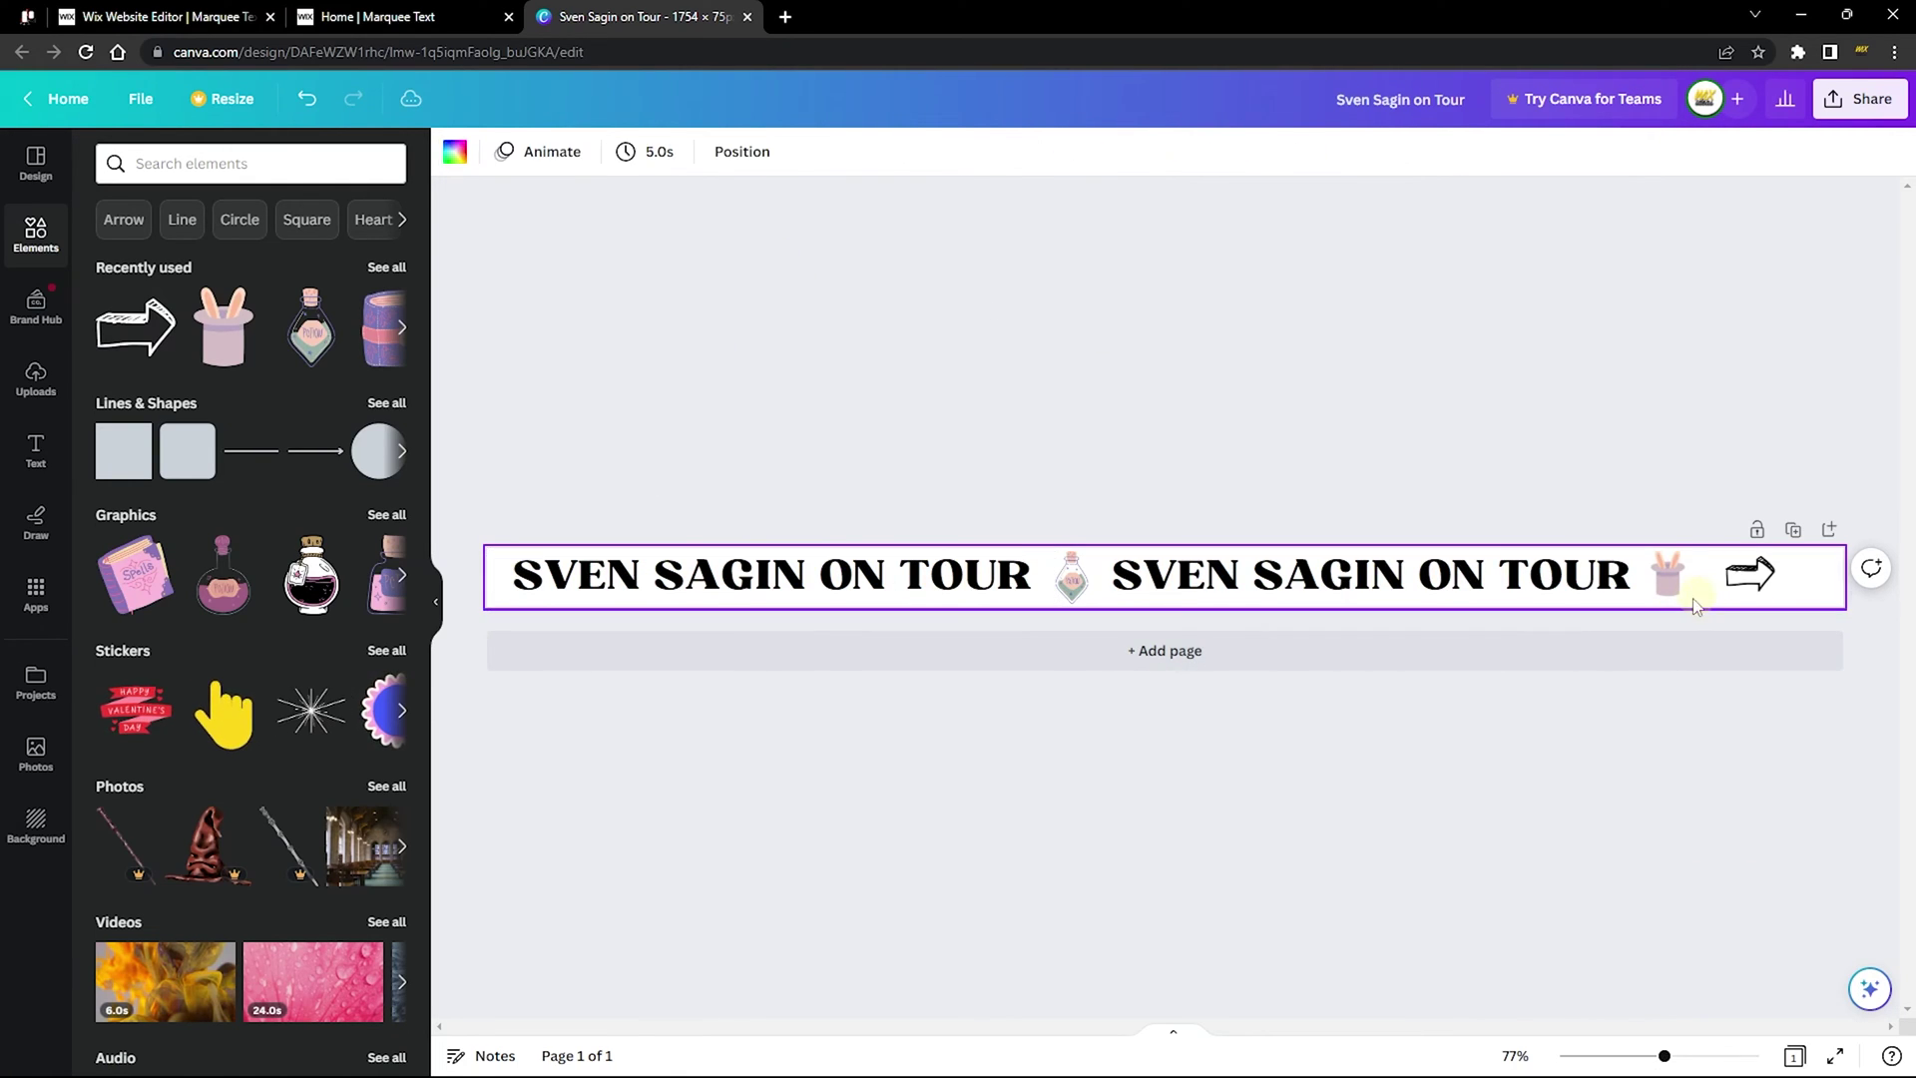
pyautogui.click(165, 17)
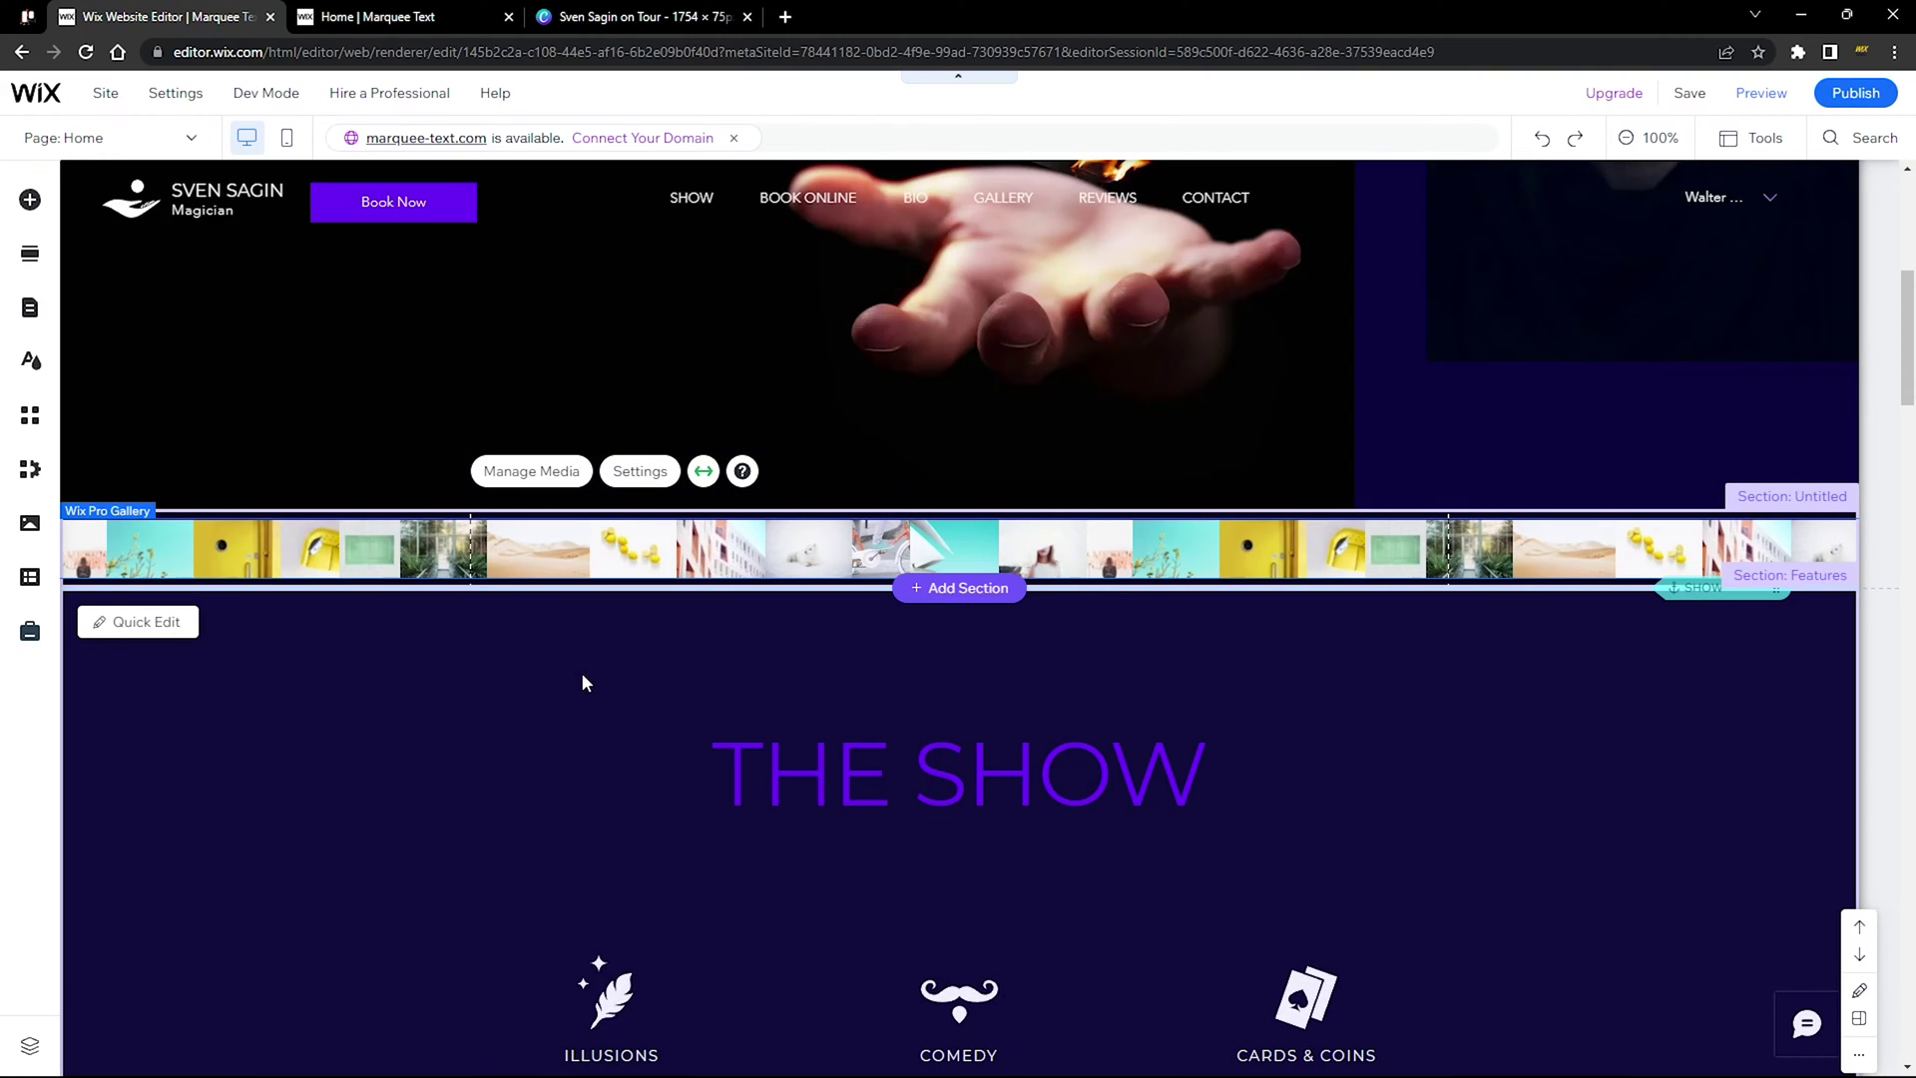
# Select the strip behind the Features section and open its background colour choices.
pyautogui.click(584, 678)
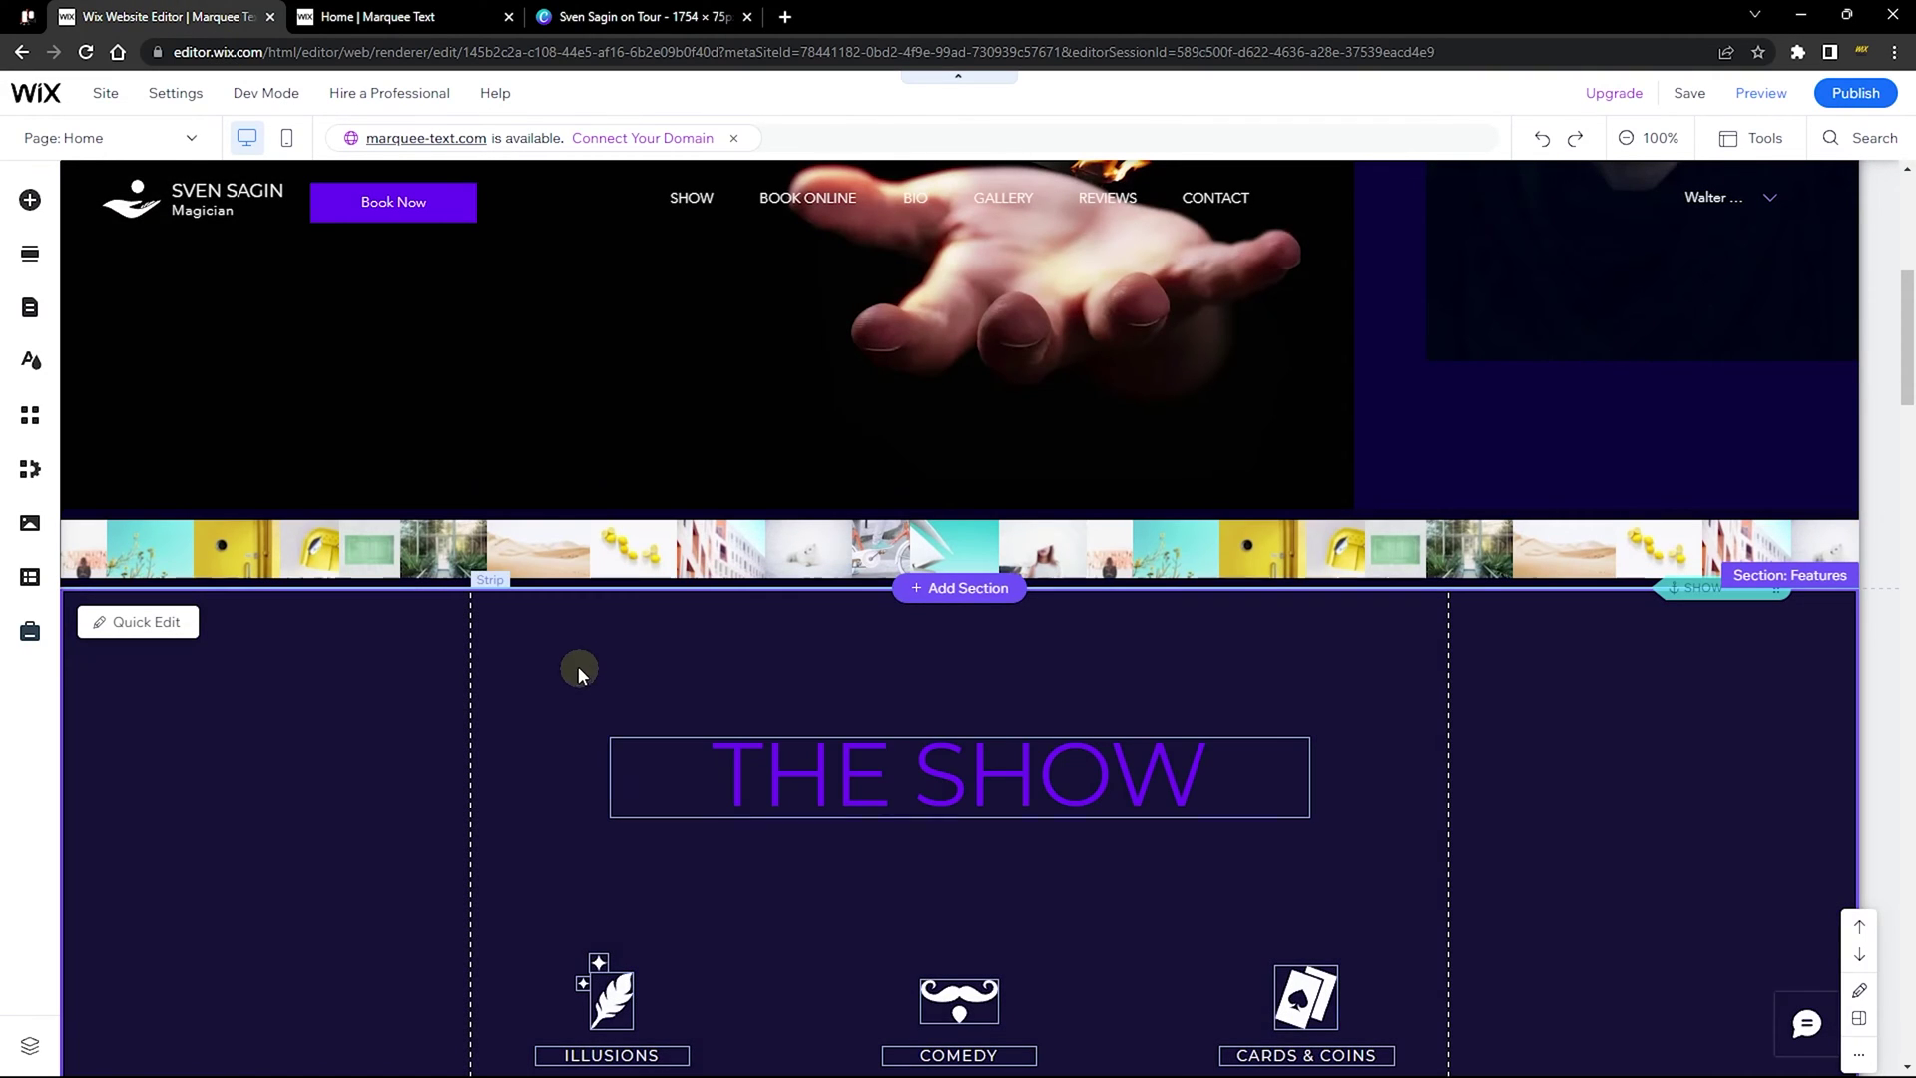
pyautogui.click(582, 524)
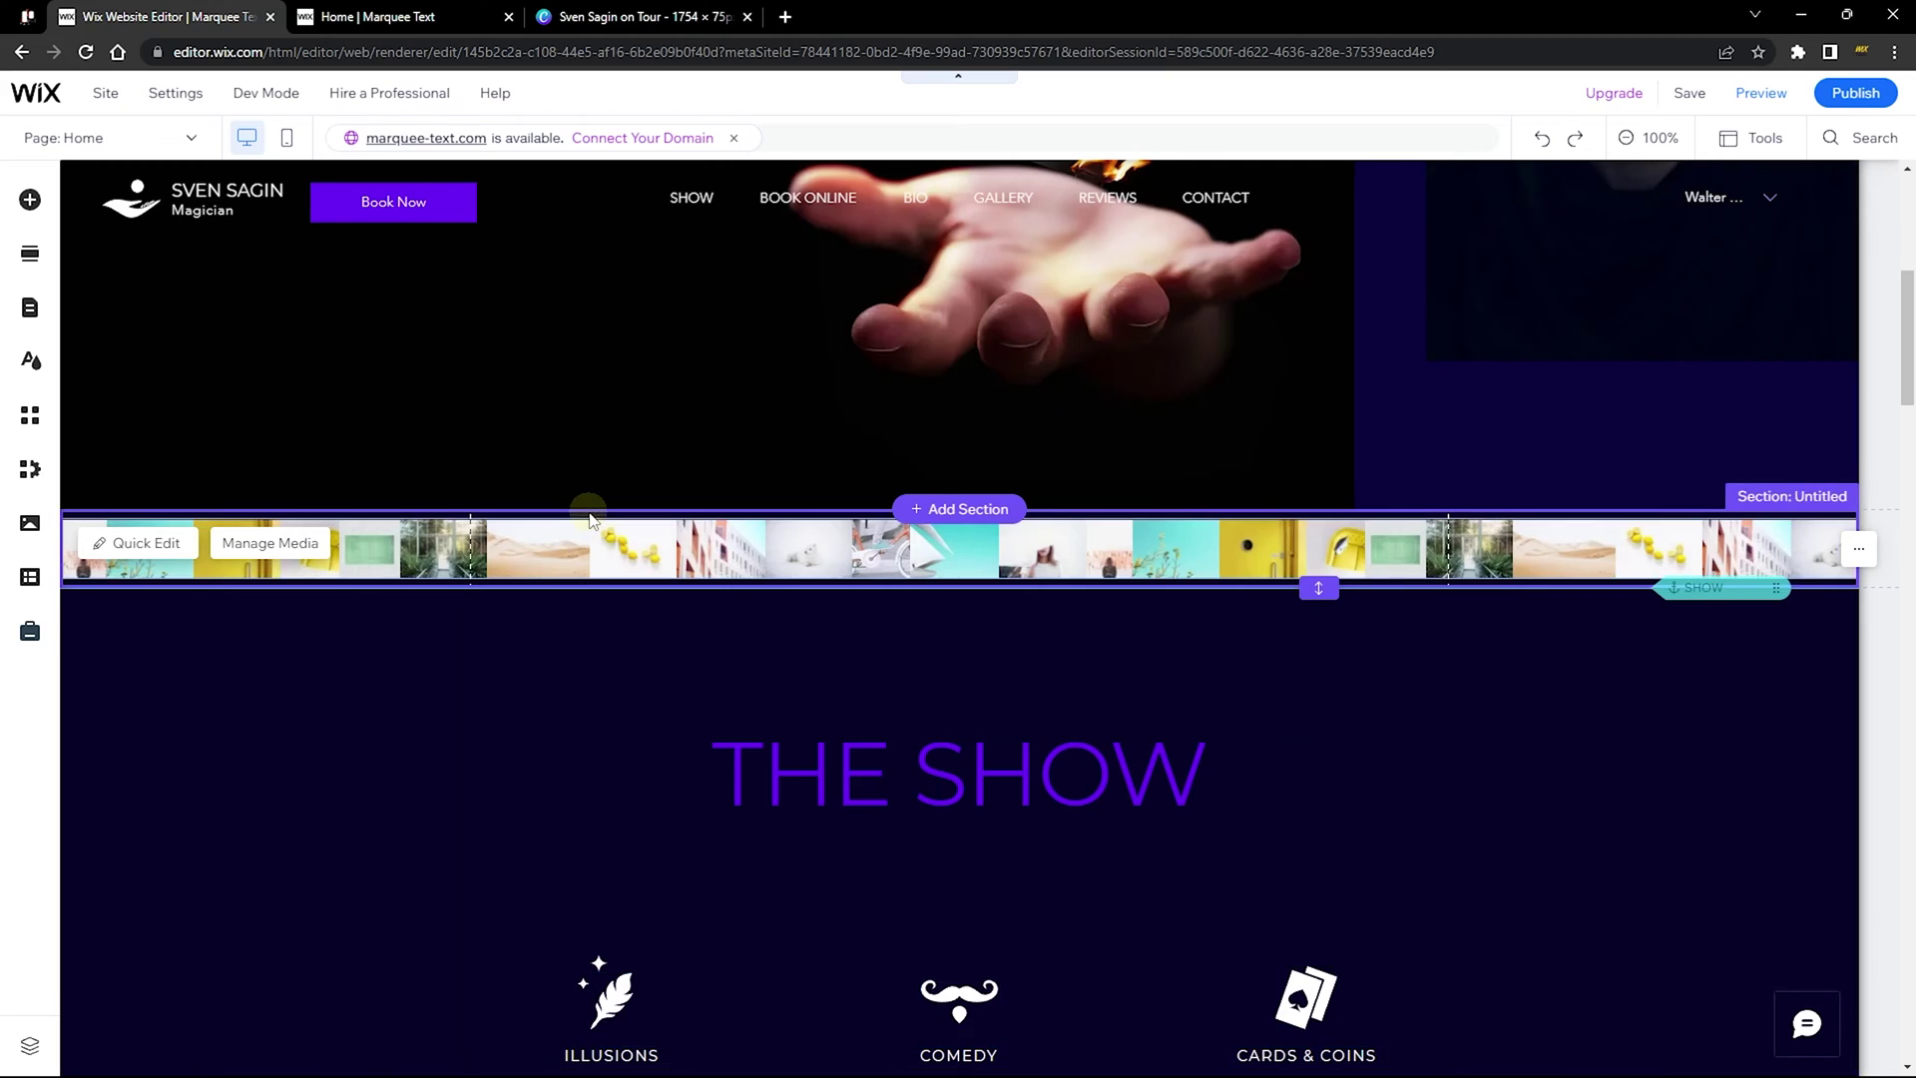
pyautogui.click(553, 631)
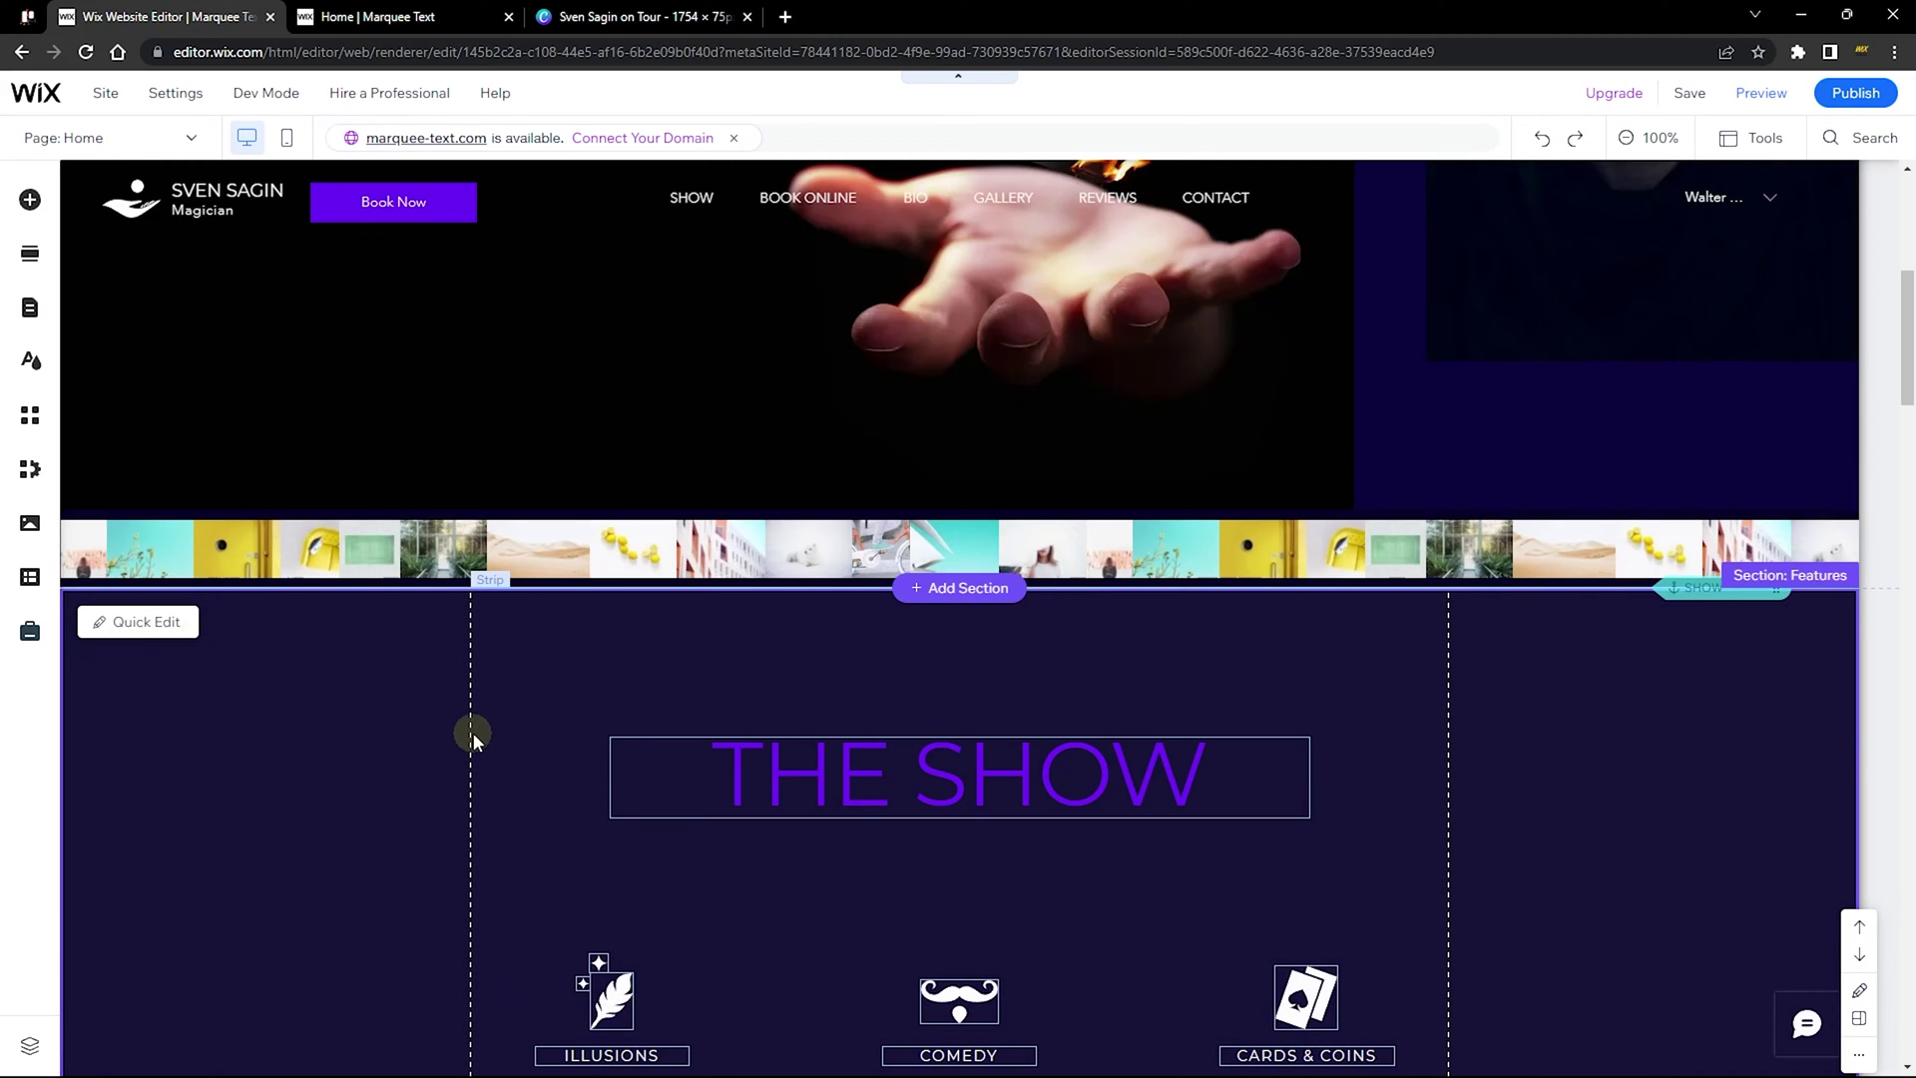
pyautogui.click(486, 646)
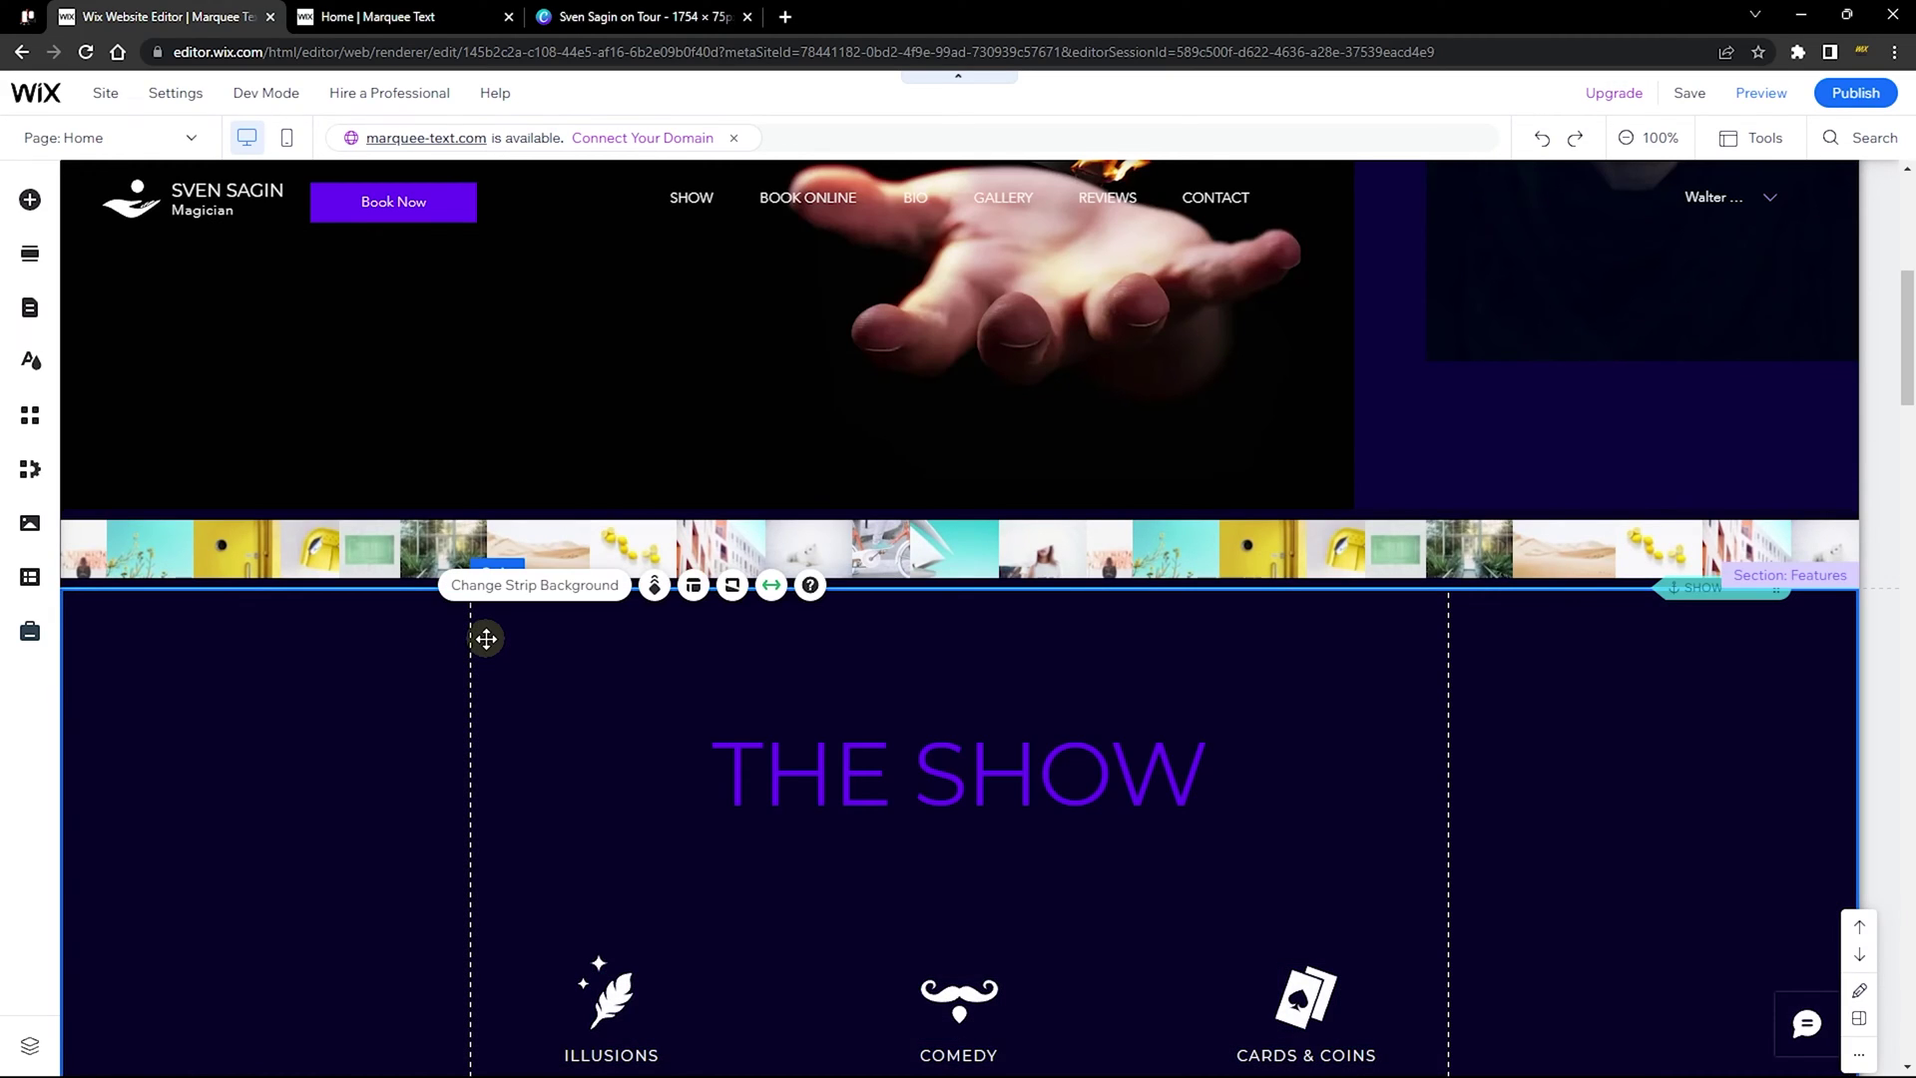
pyautogui.click(537, 587)
pyautogui.click(214, 672)
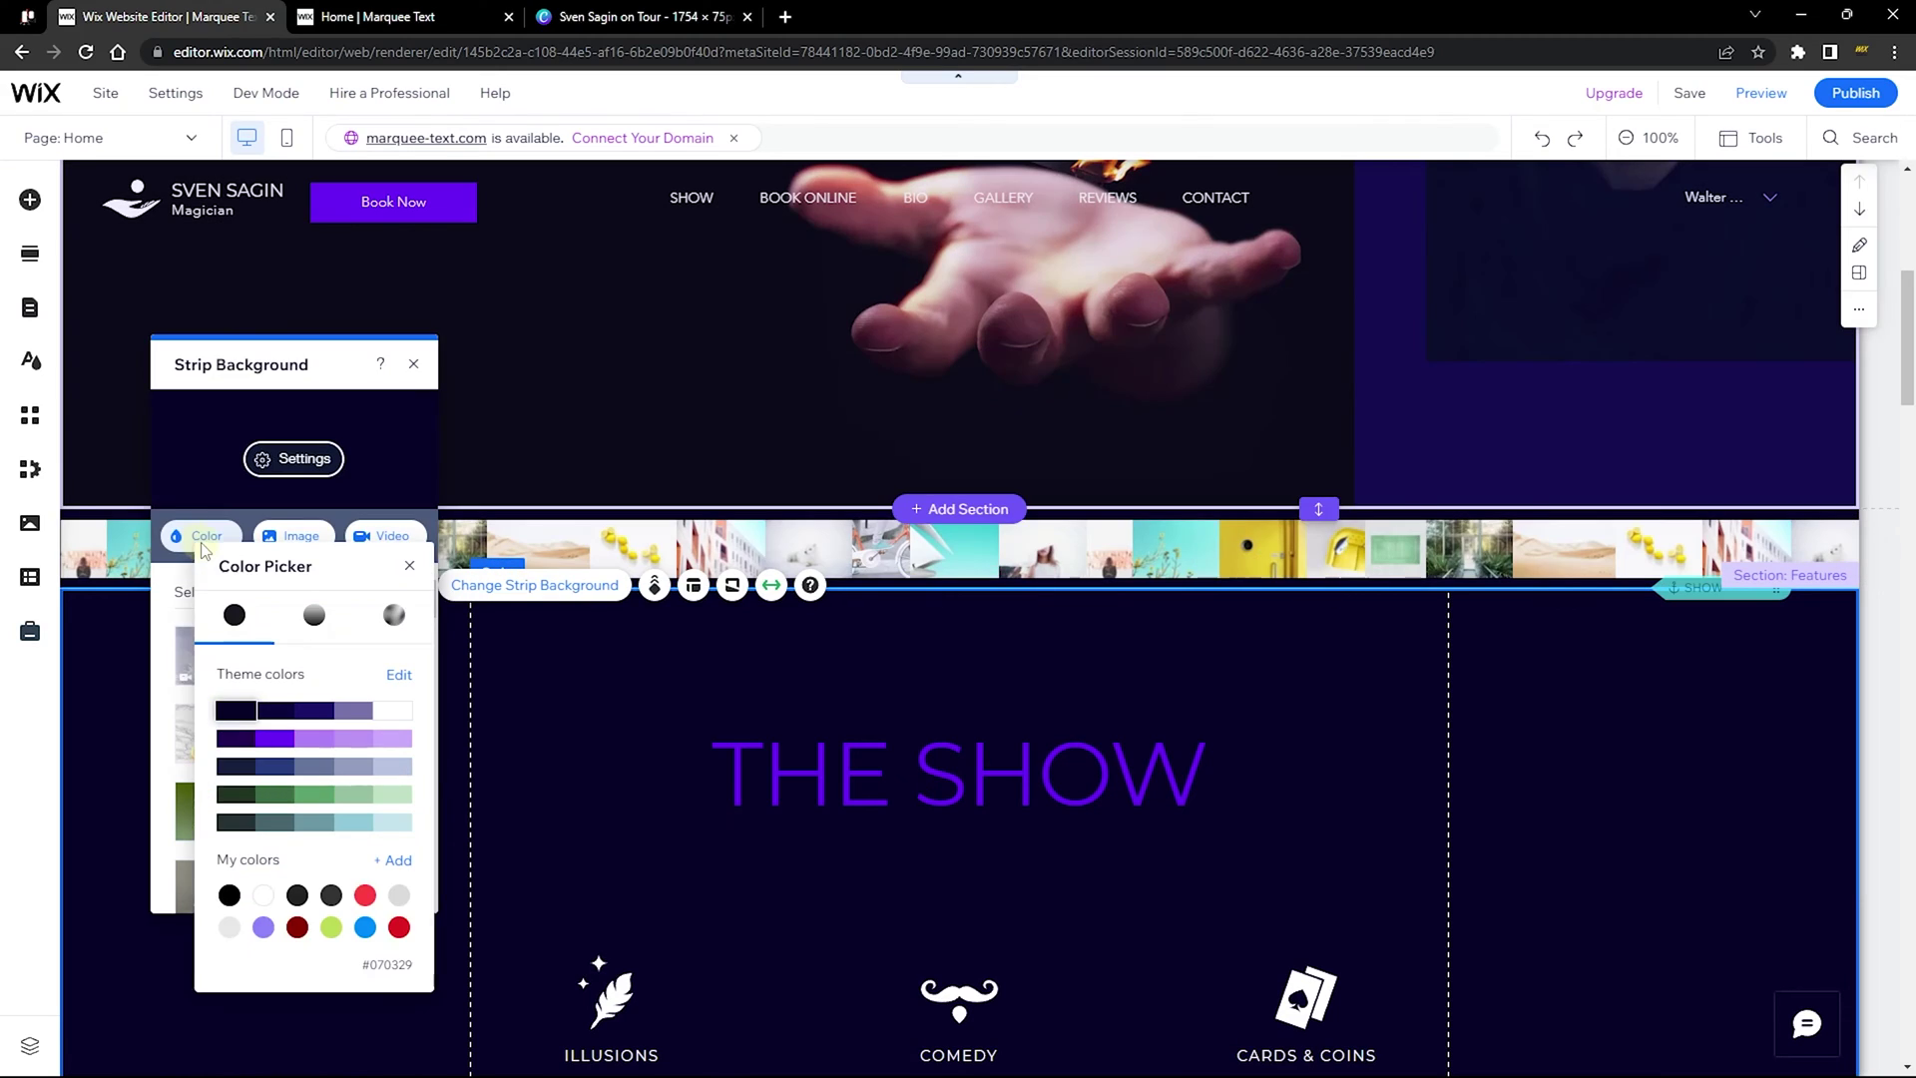
# Copy the strip's hex colour #070329, close the colour panels and return to Canva.
pyautogui.moveTo(296, 561); pyautogui.dragTo(552, 343)
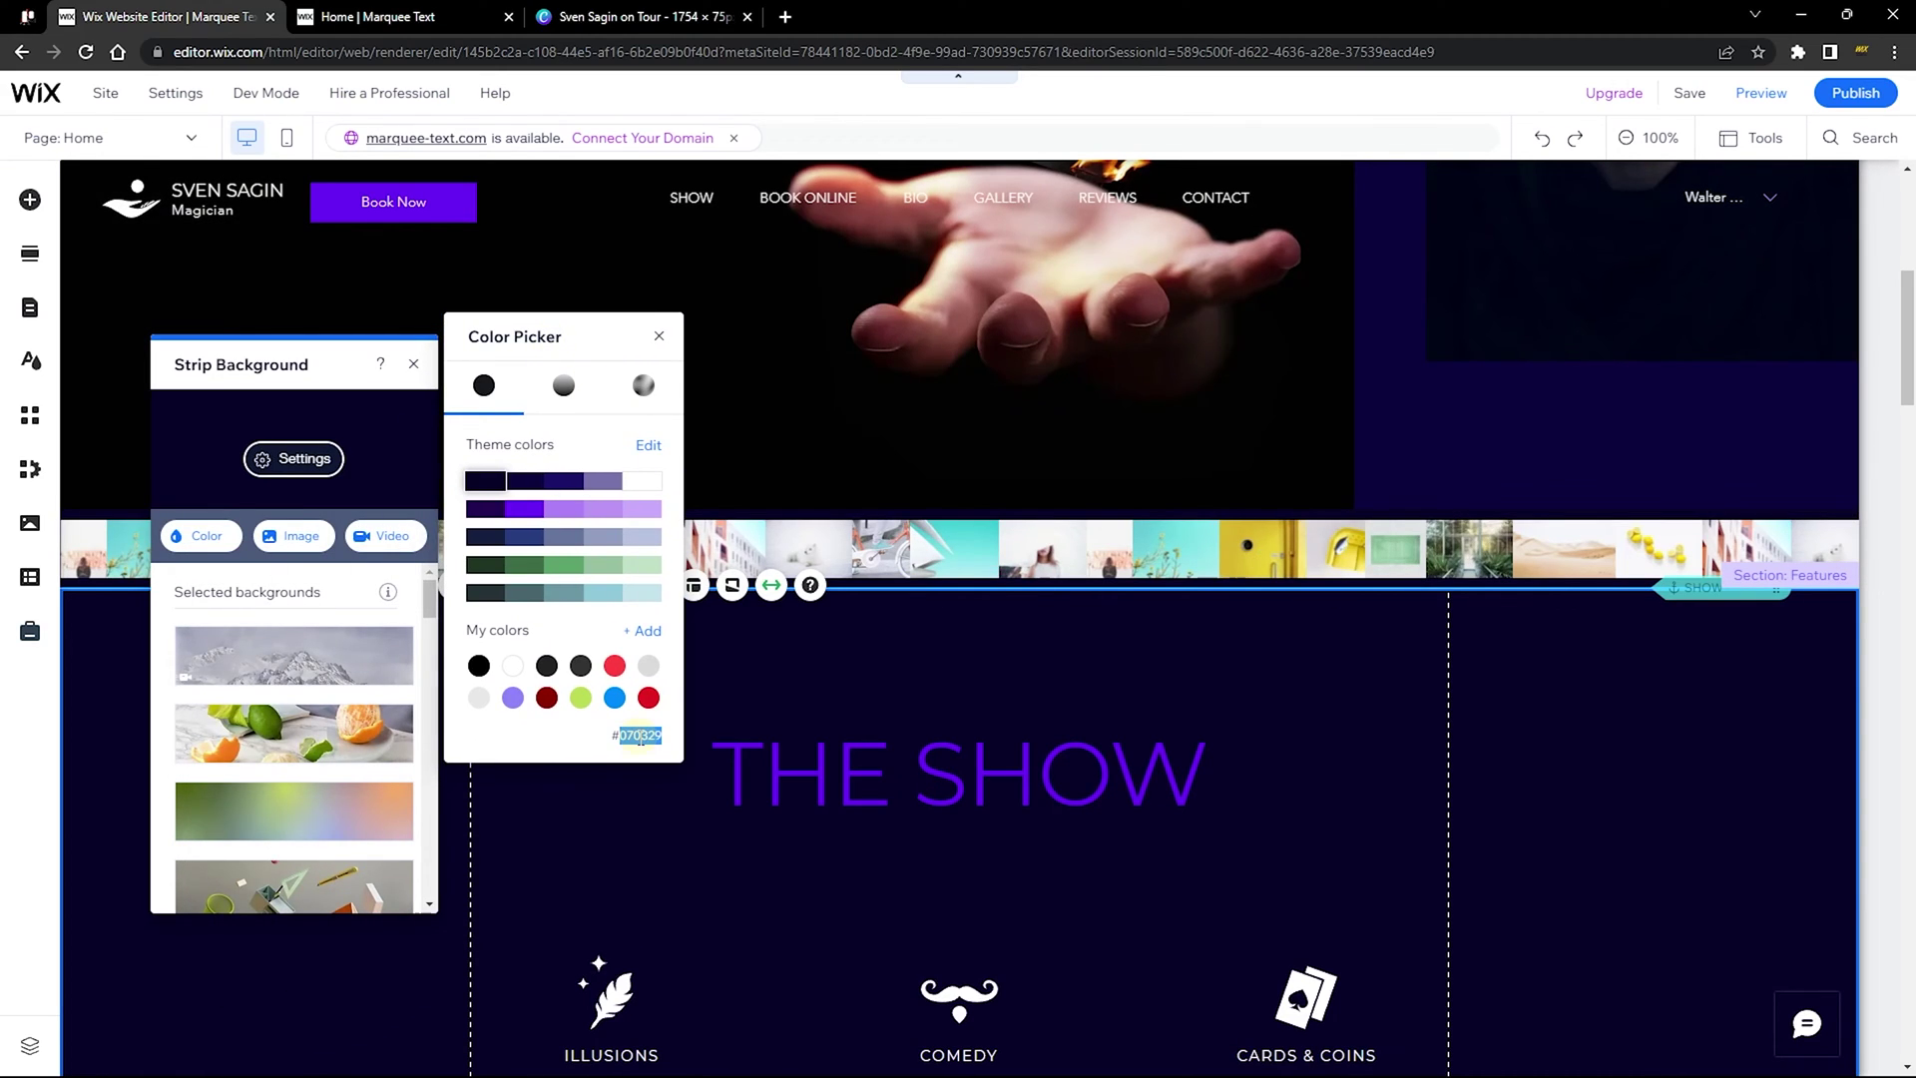
pyautogui.rightClick(641, 738)
pyautogui.click(663, 755)
pyautogui.click(656, 335)
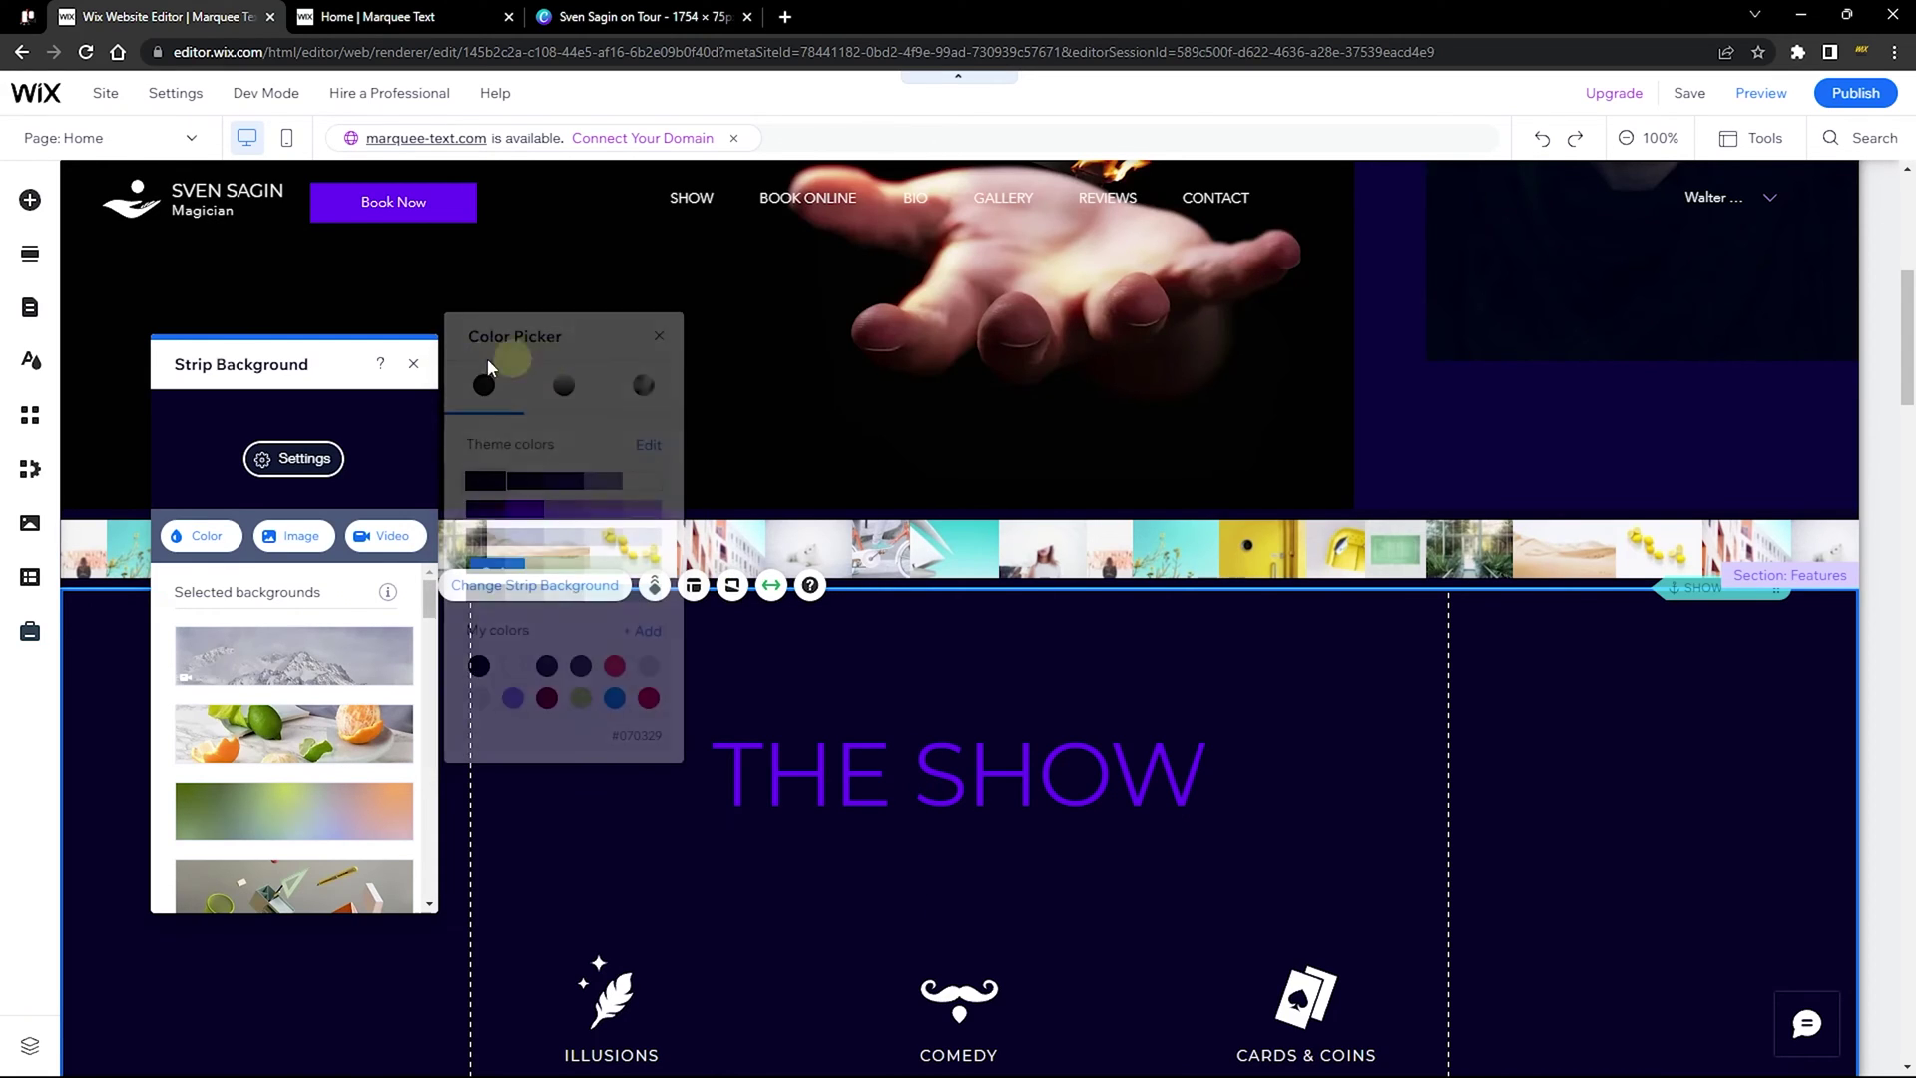
pyautogui.click(413, 363)
pyautogui.click(627, 17)
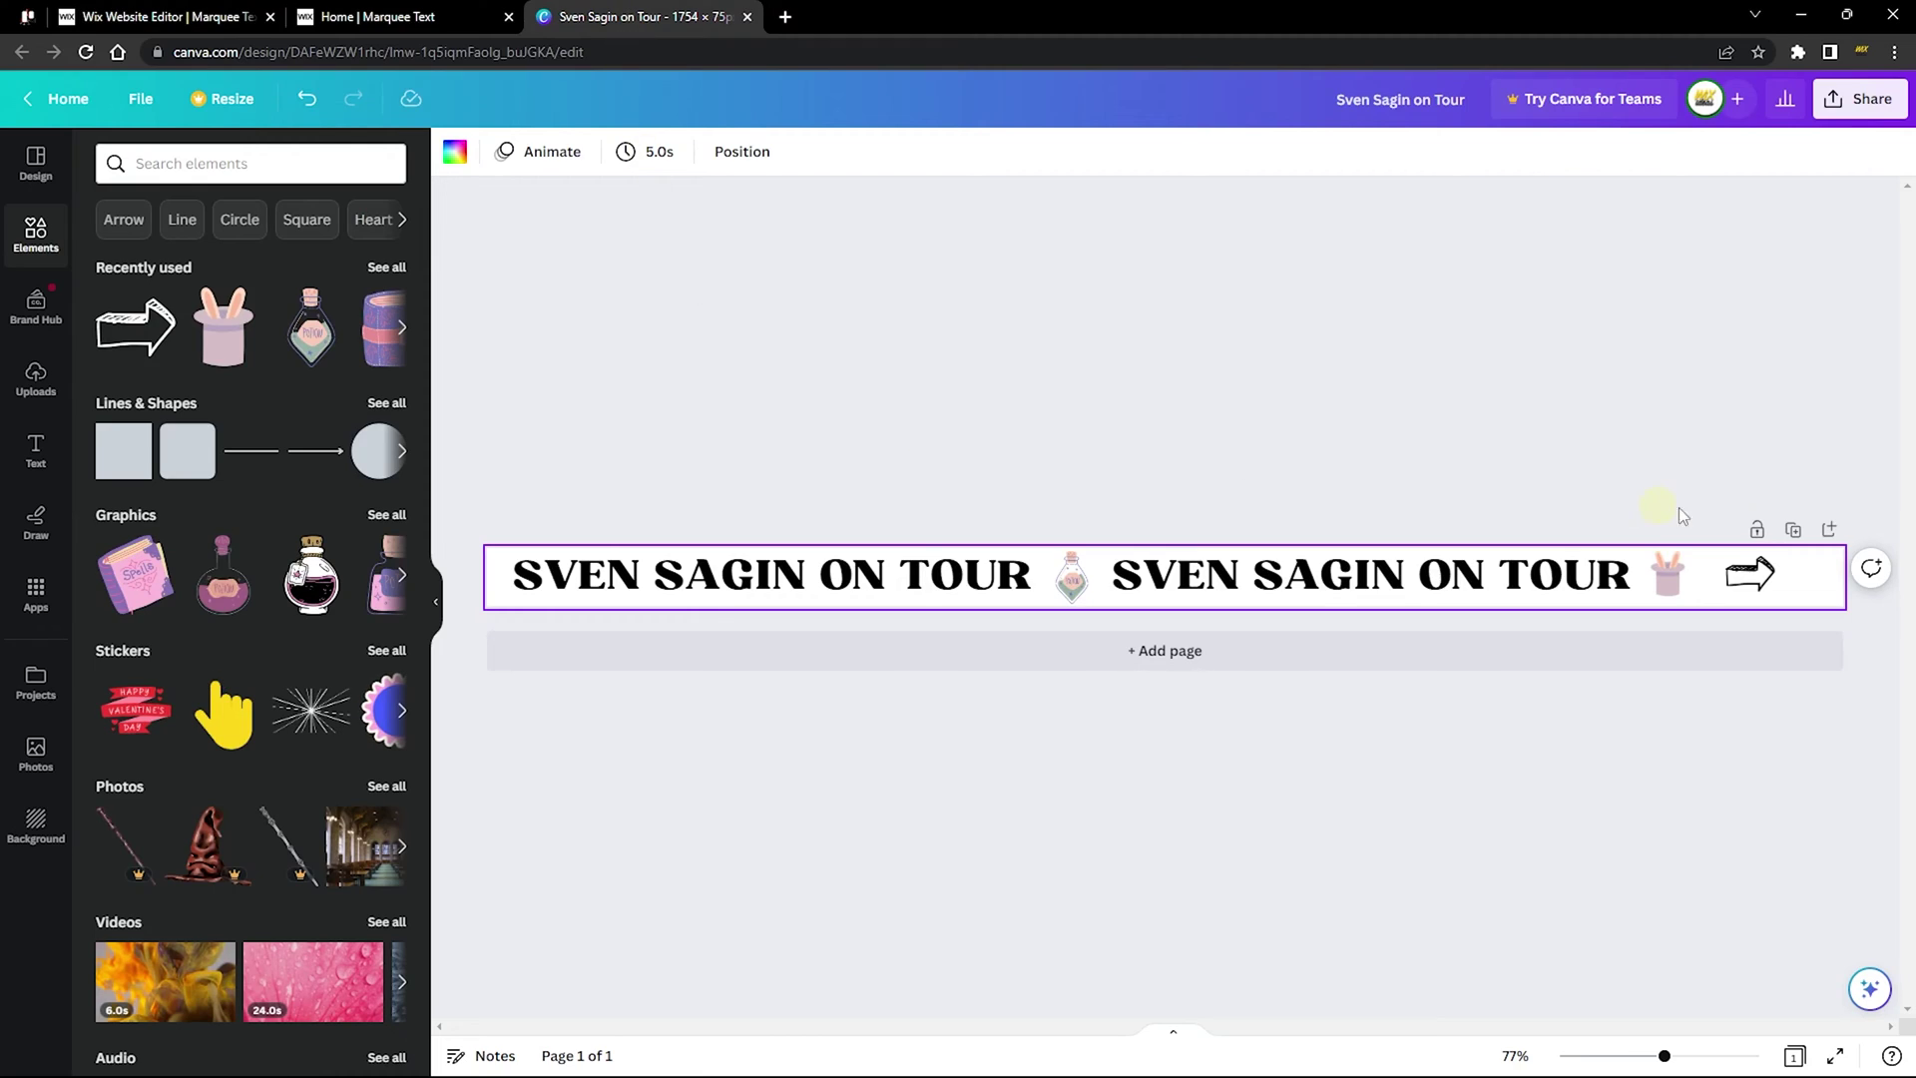
# Set the banner background to the dark navy #070329 as a new document colour.
pyautogui.click(455, 151)
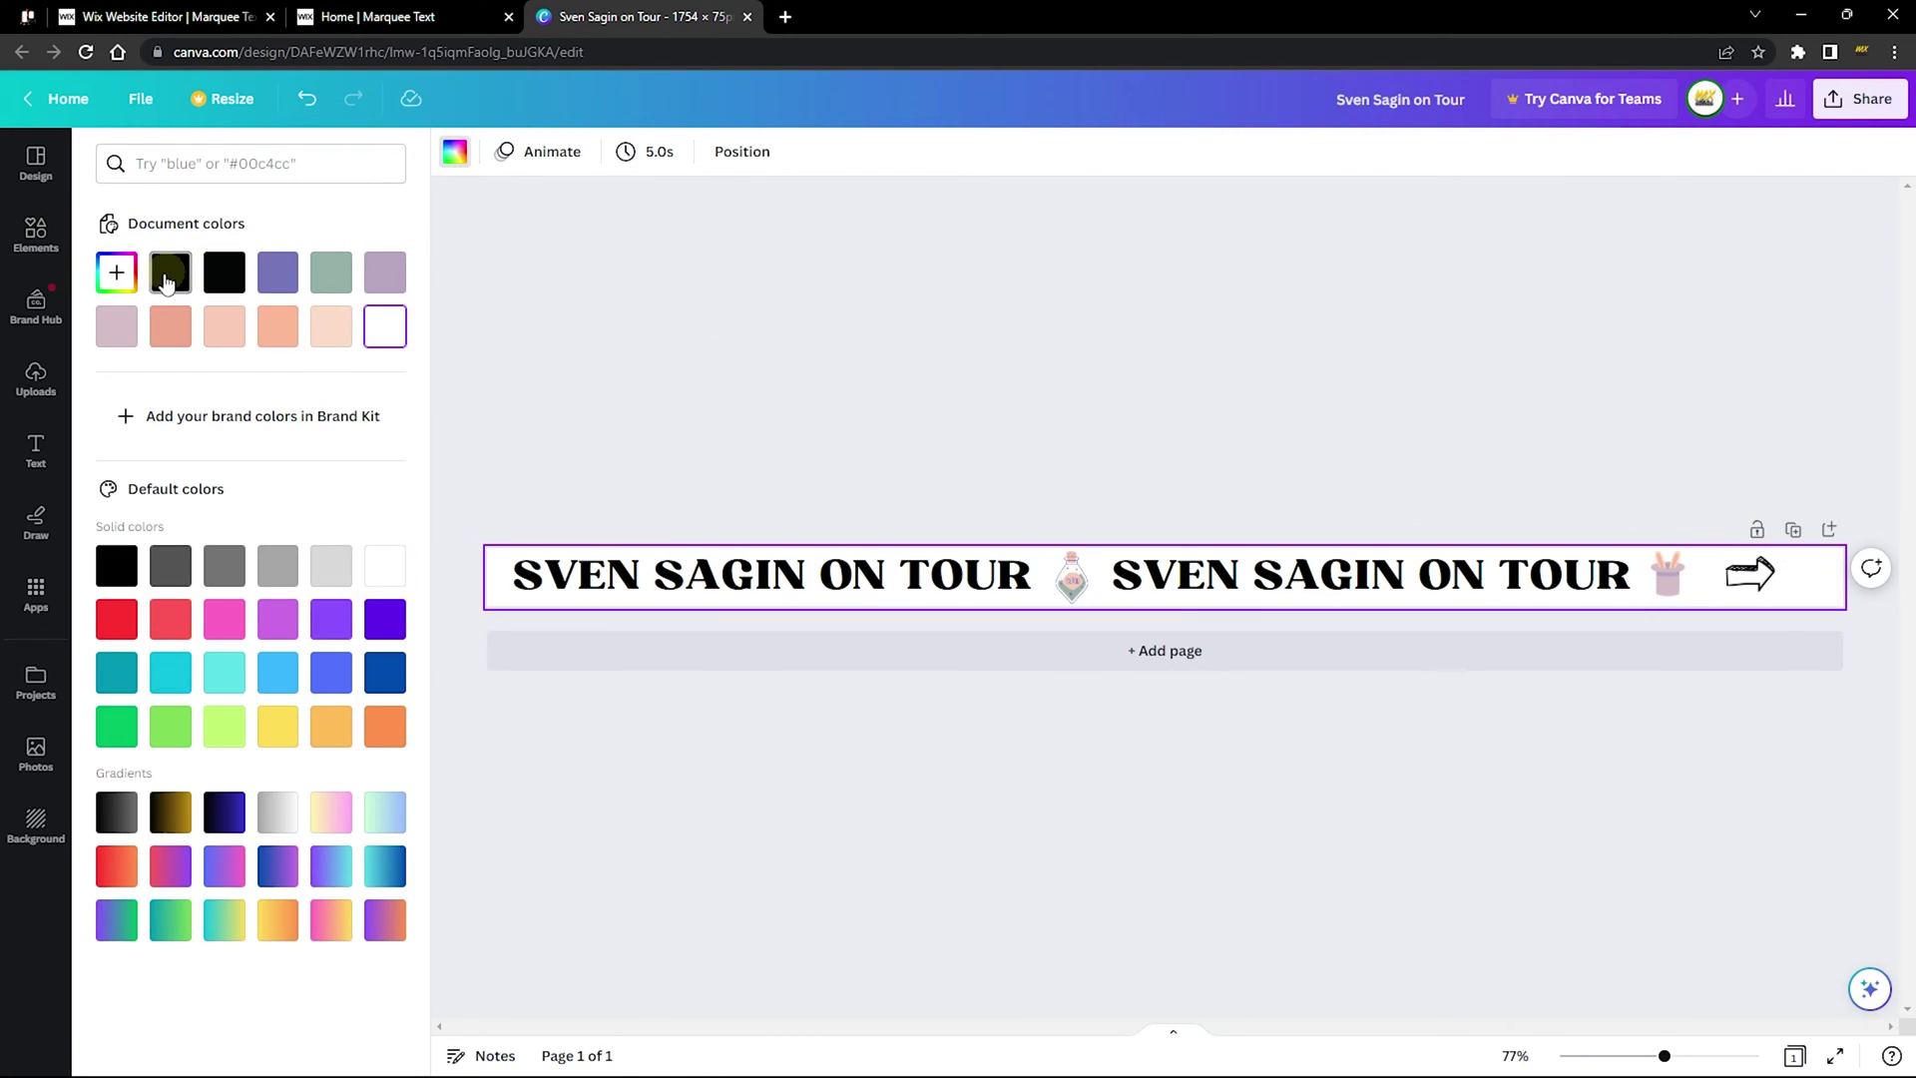
pyautogui.click(115, 275)
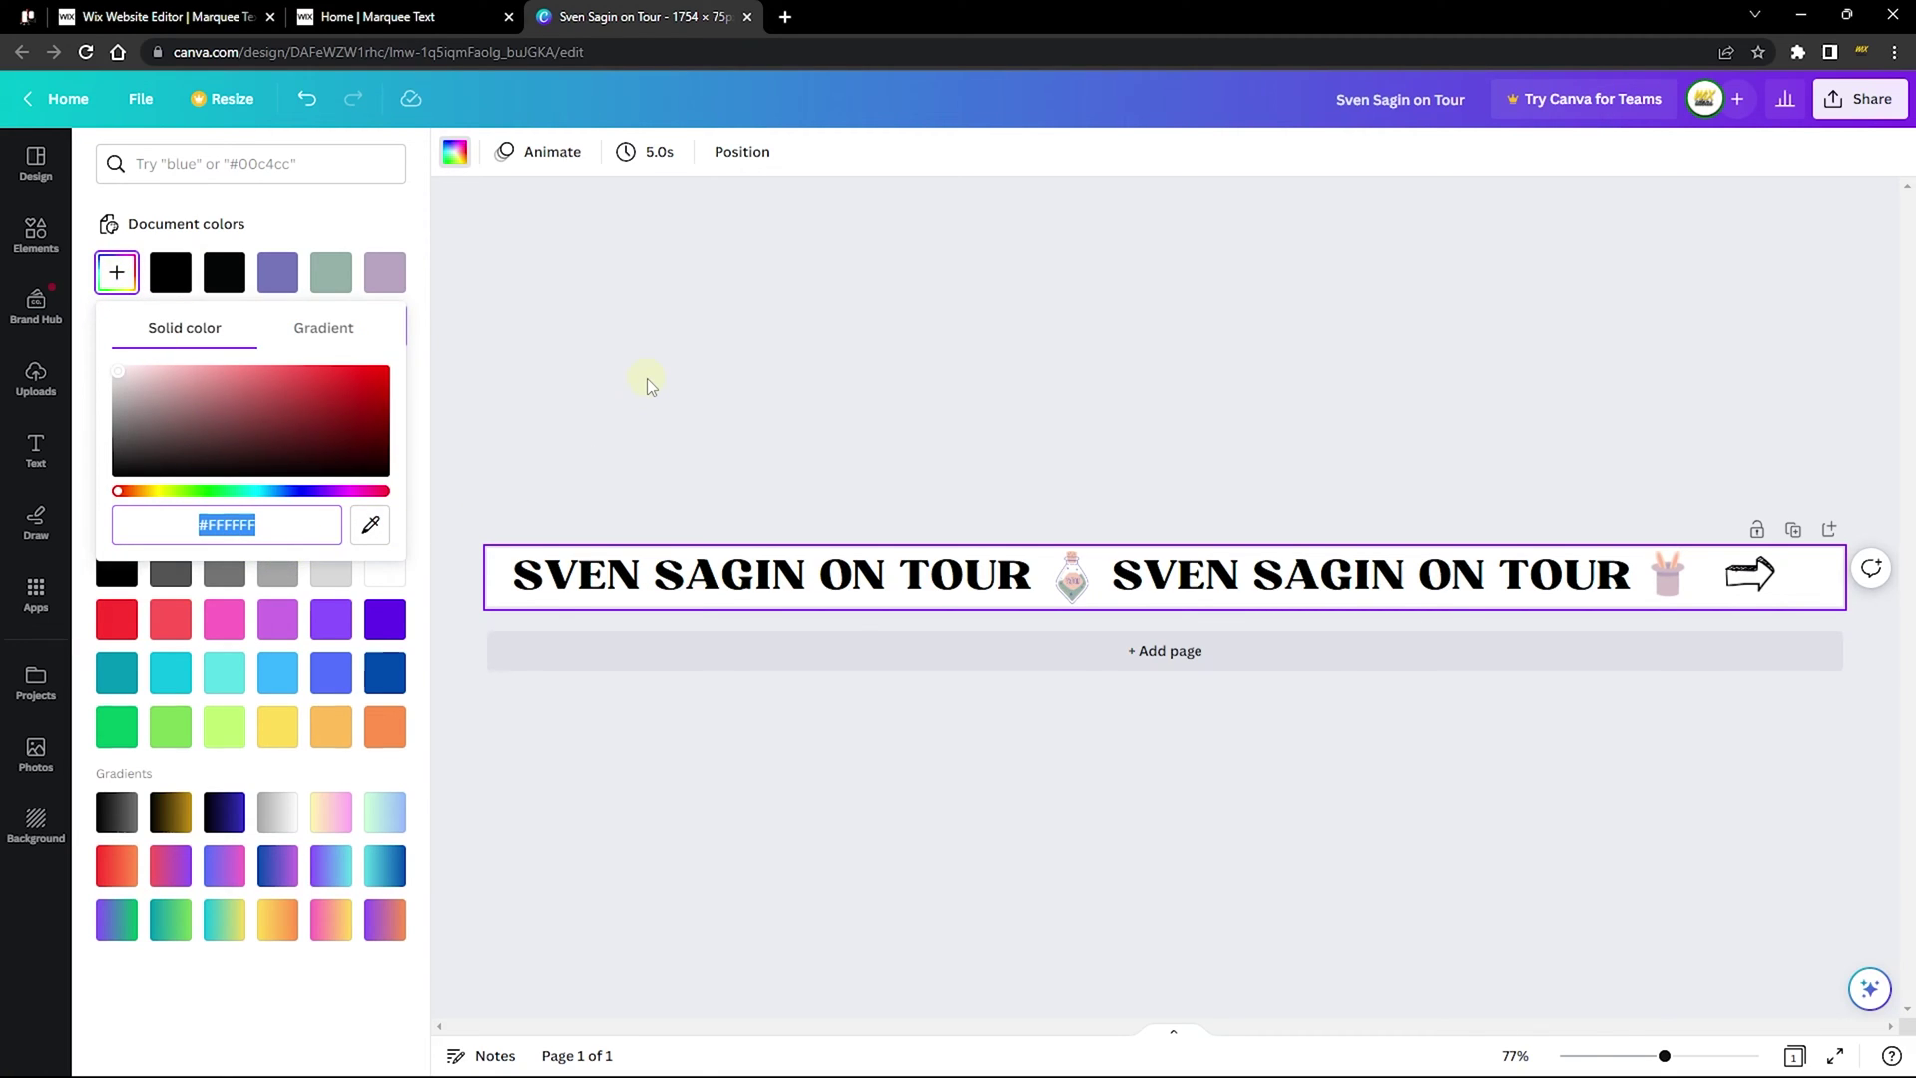
pyautogui.hotkey('ctrl', 'v')
pyautogui.press('Return')
pyautogui.press('Escape')
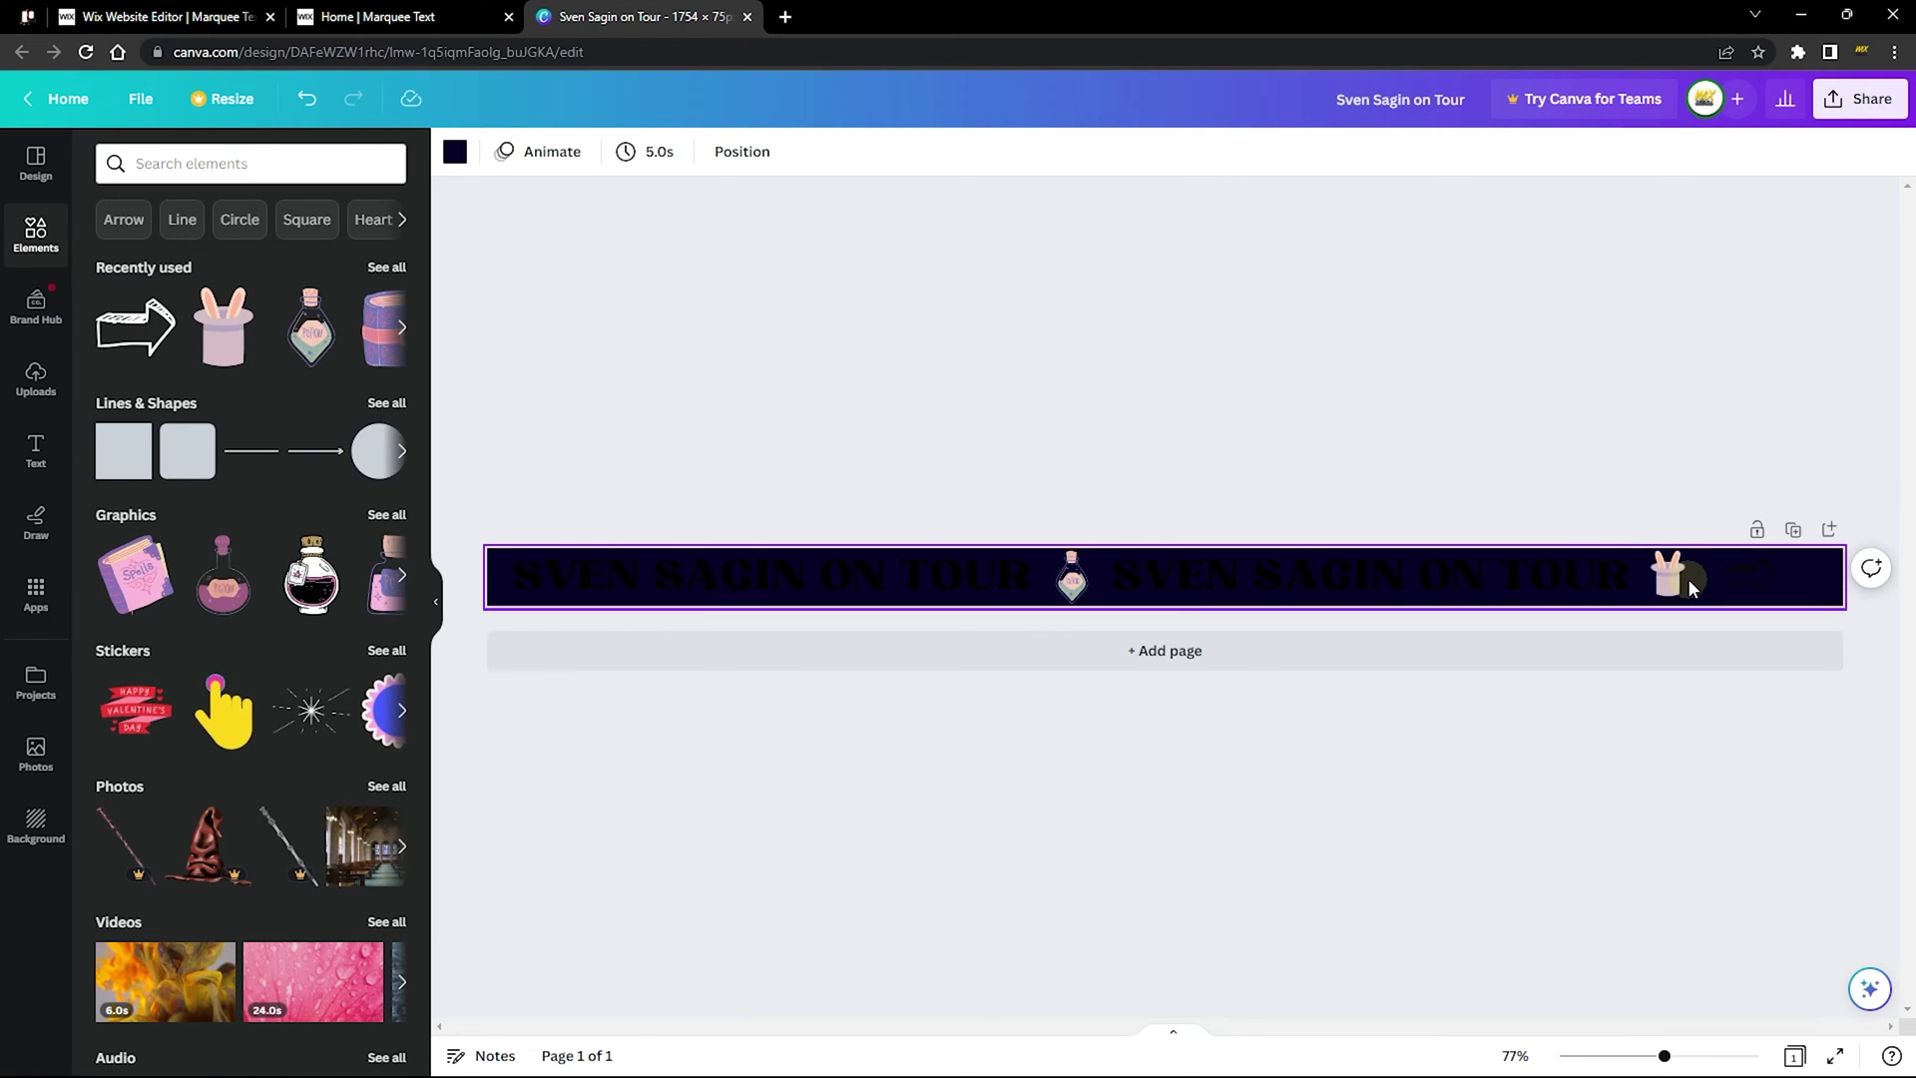
# Compare with the live site's marquee, then select the left SVEN SAGIN ON TOUR text.
pyautogui.click(493, 26)
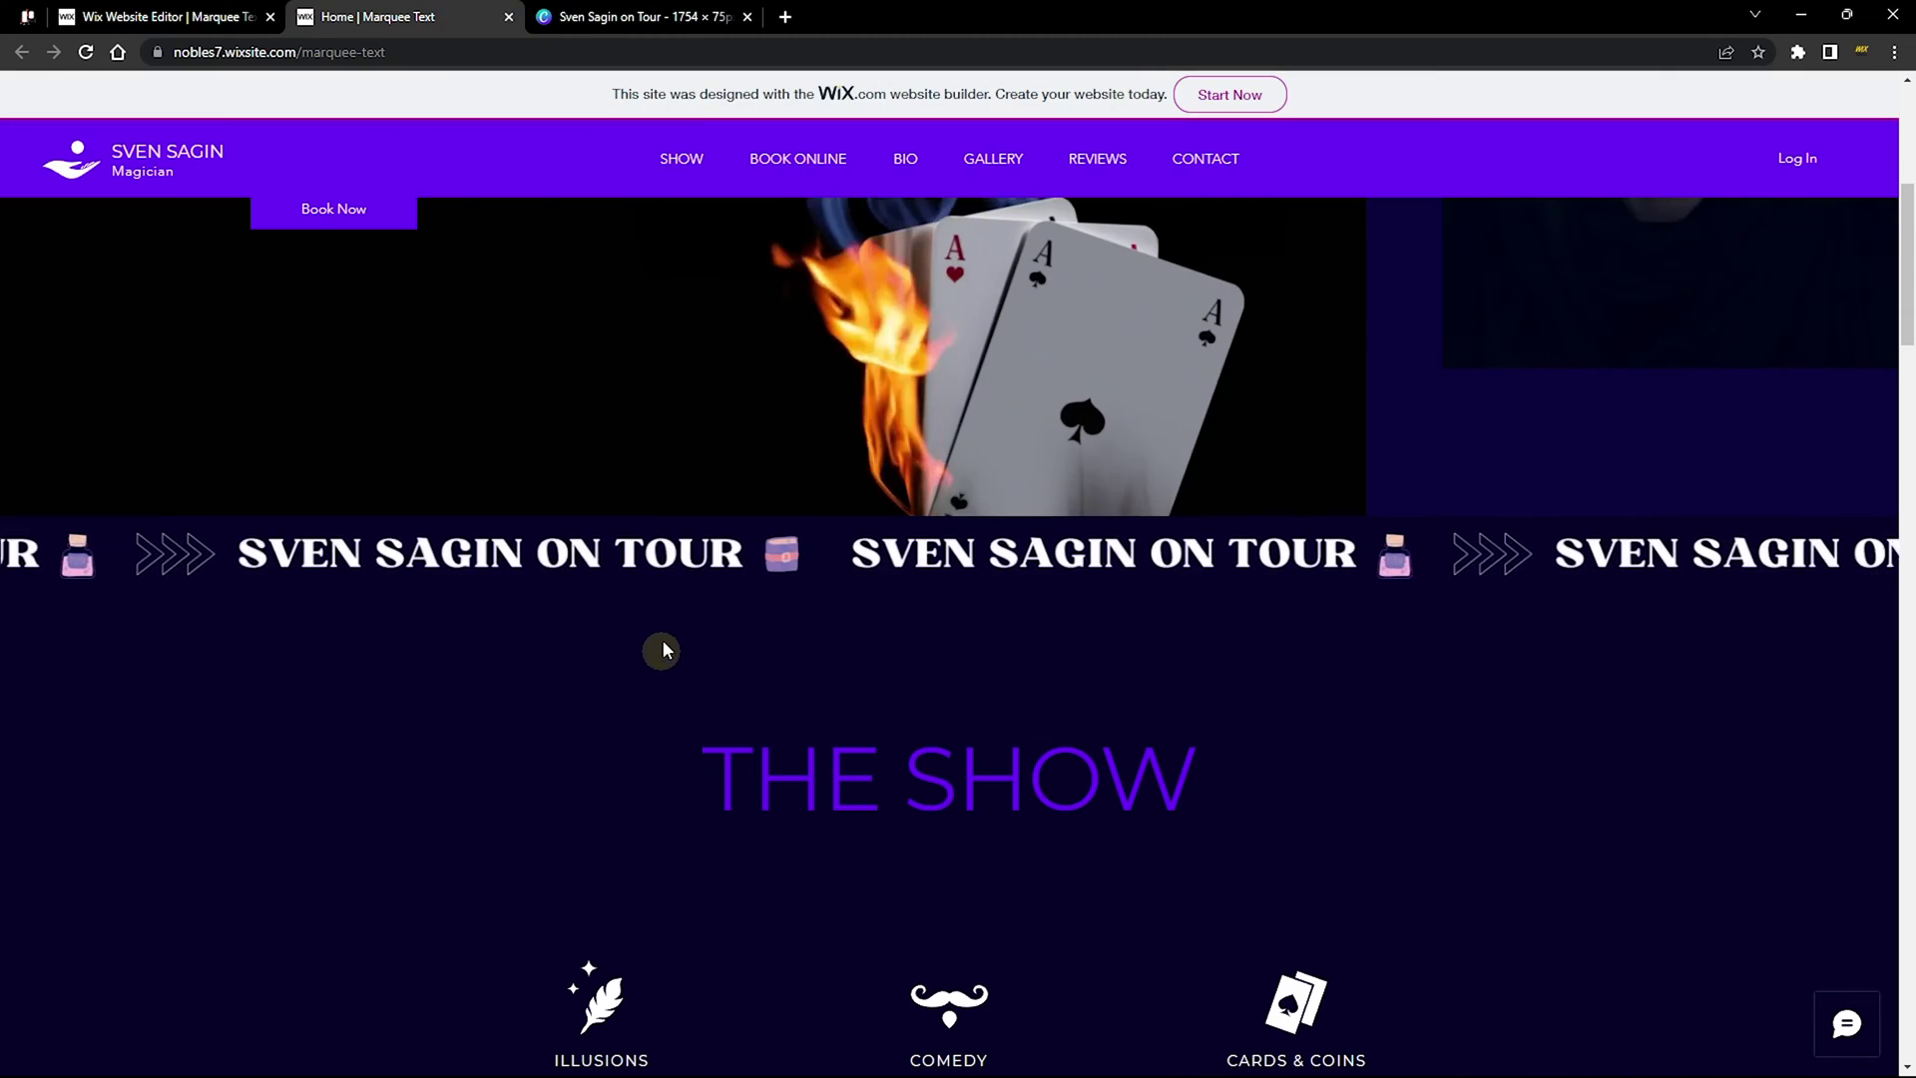
pyautogui.hotkey('ctrl', 'Tab')
pyautogui.click(680, 562)
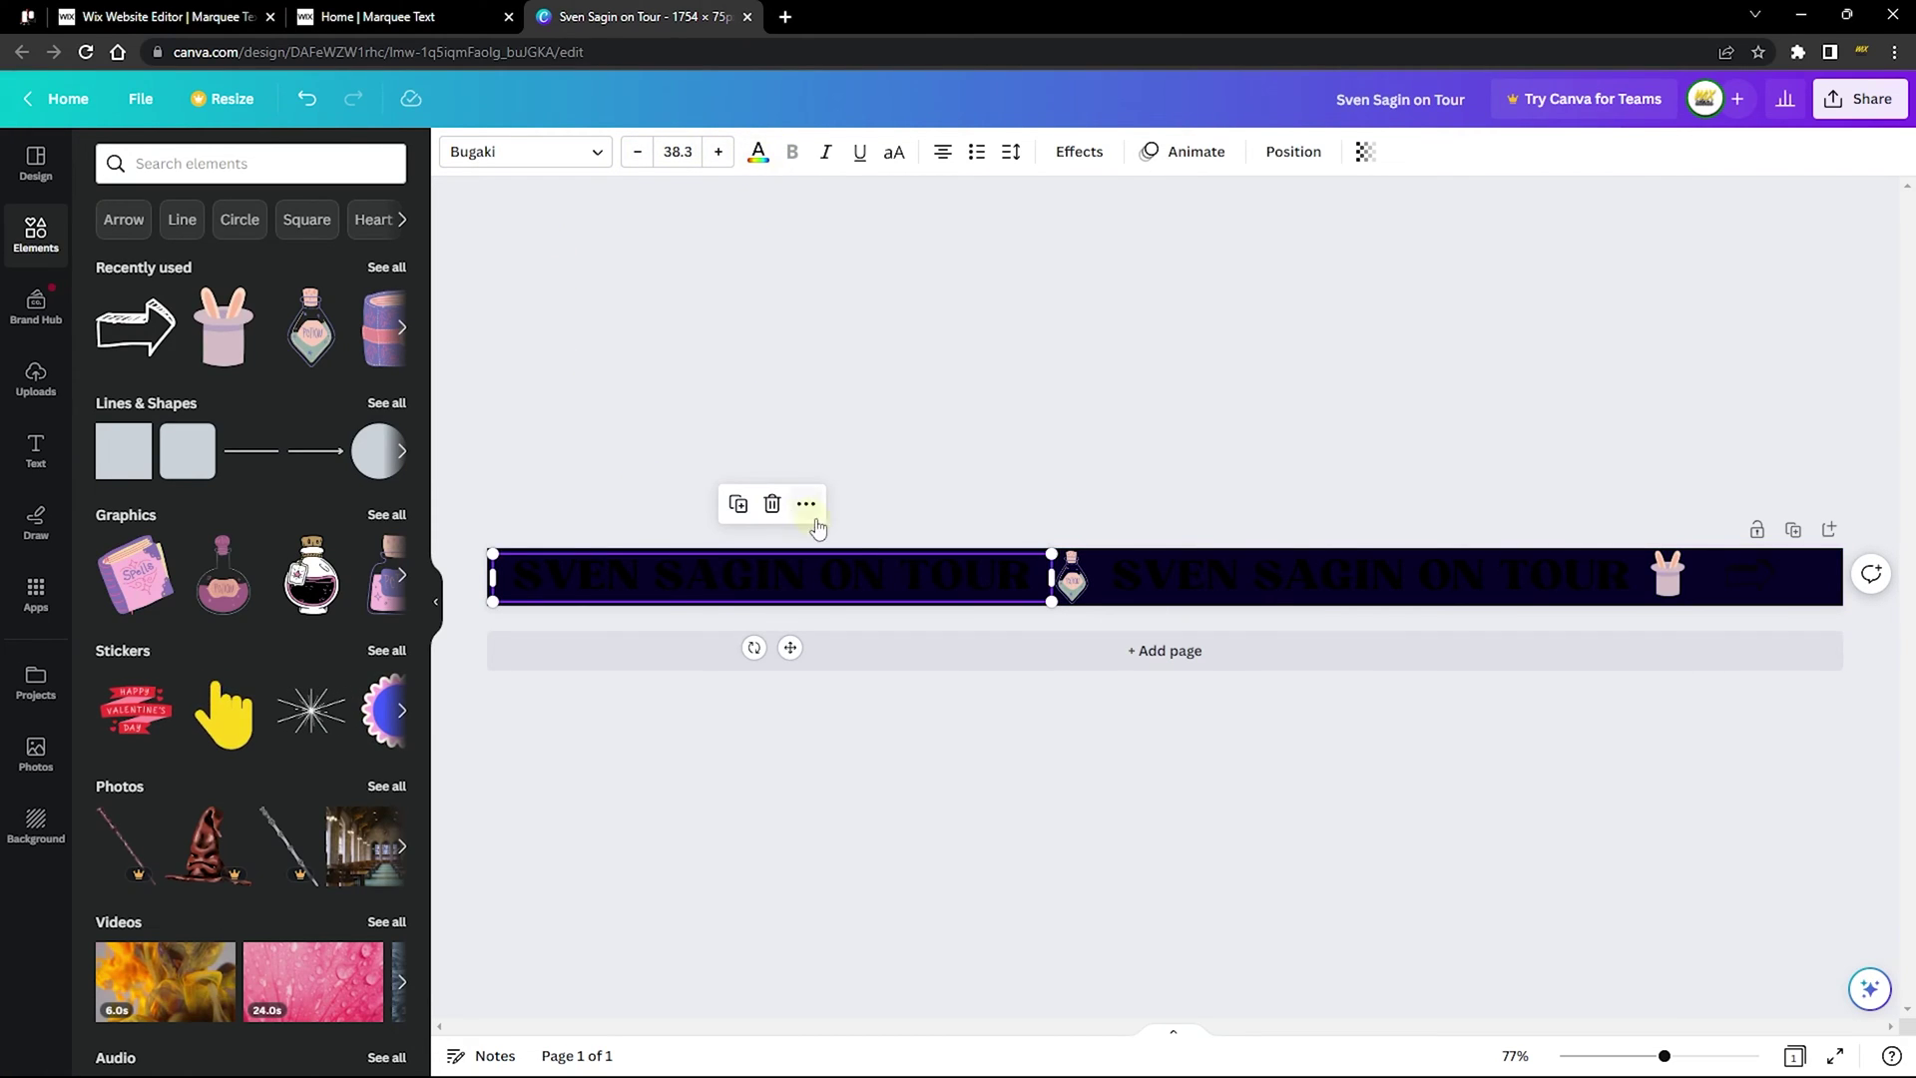
# Make the left and right SVEN SAGIN ON TOUR titles white.
pyautogui.click(759, 153)
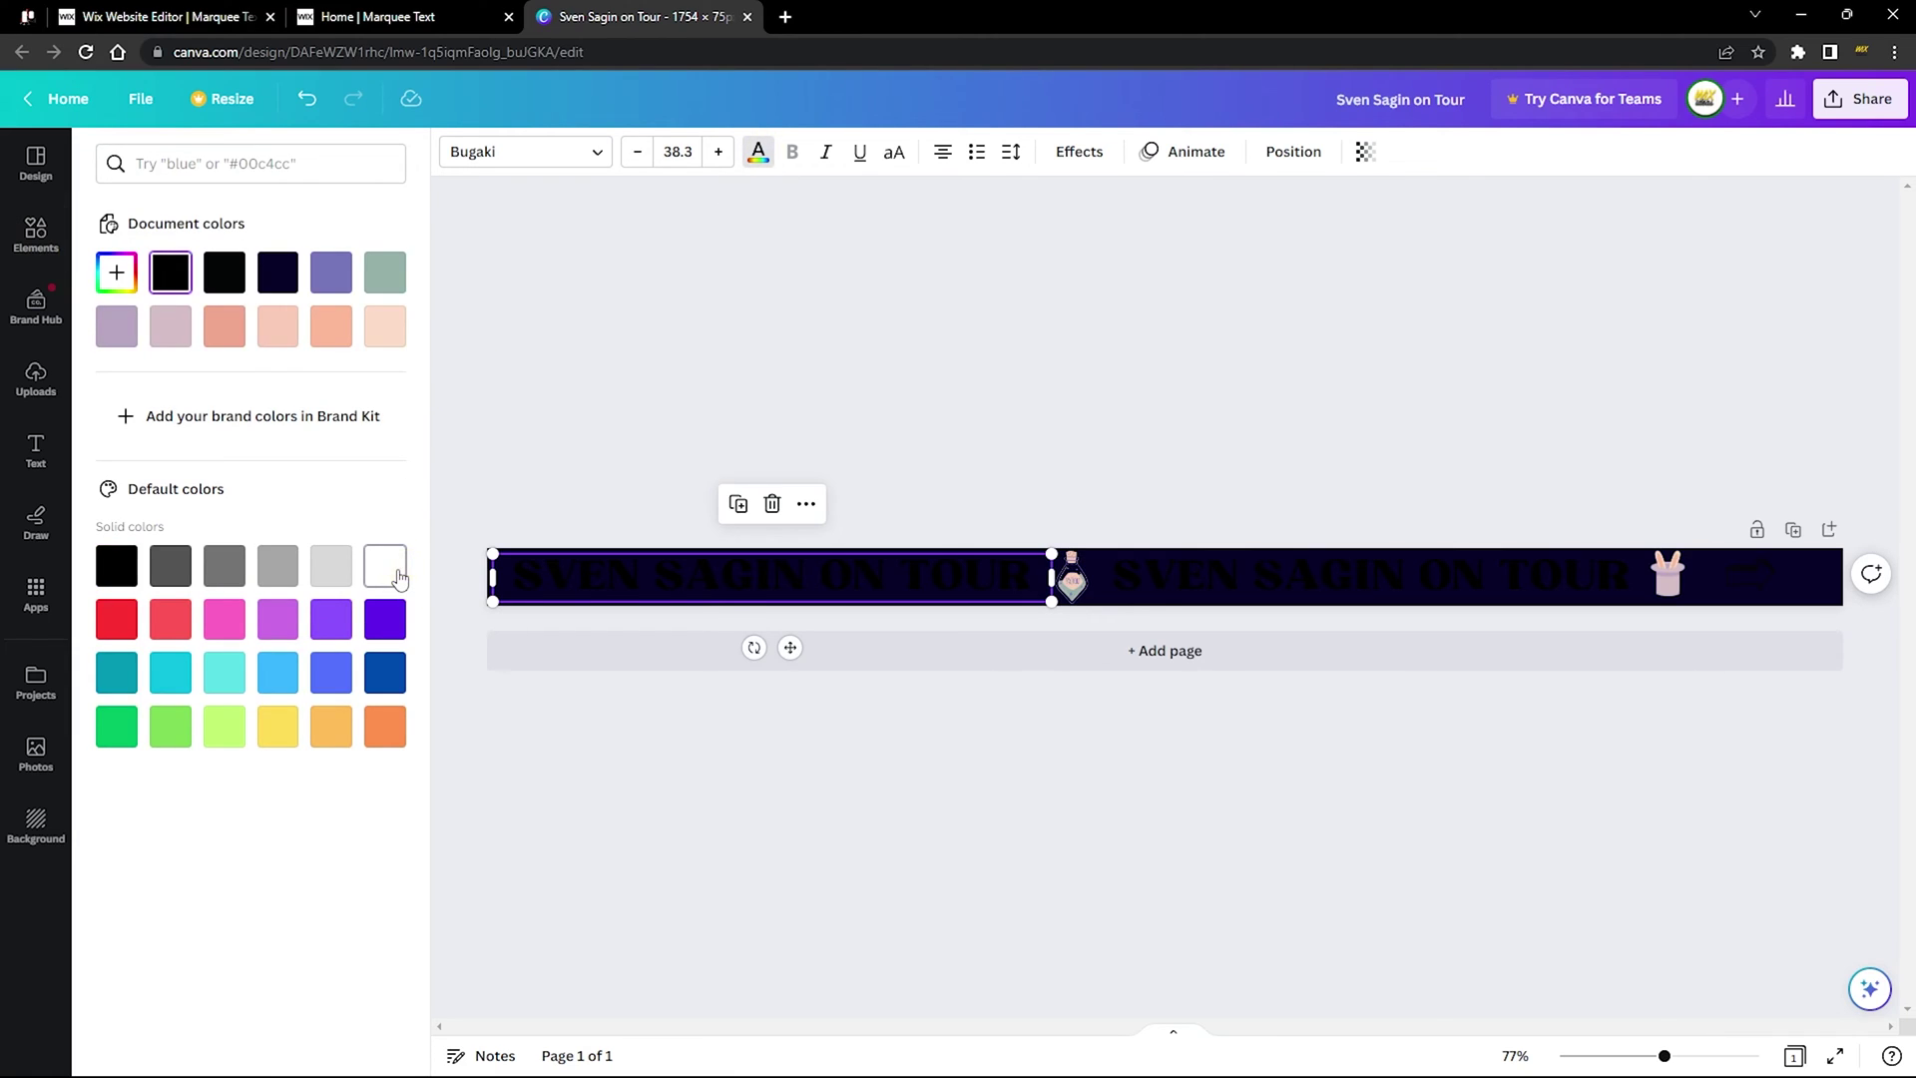
pyautogui.click(399, 577)
pyautogui.click(1313, 579)
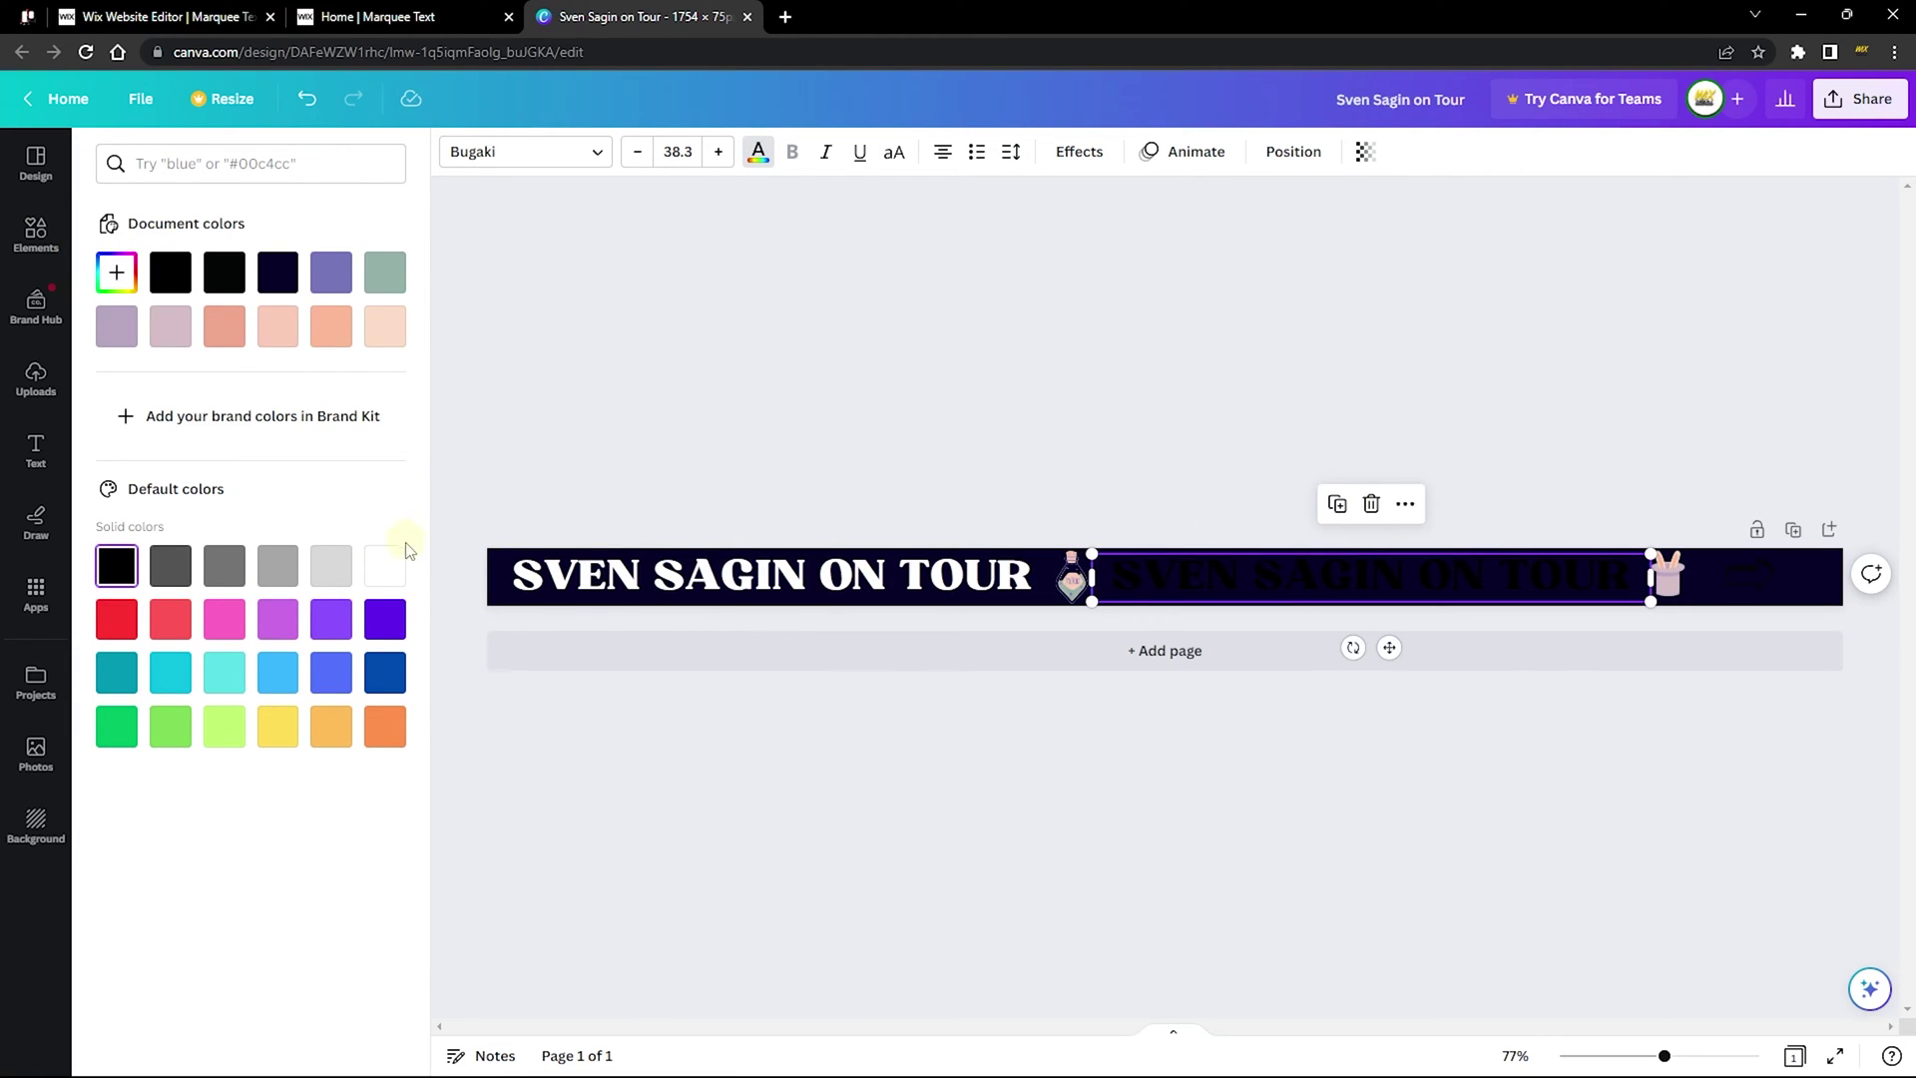
pyautogui.click(397, 561)
# Set the arrow graphic's colour to white.
pyautogui.click(1745, 578)
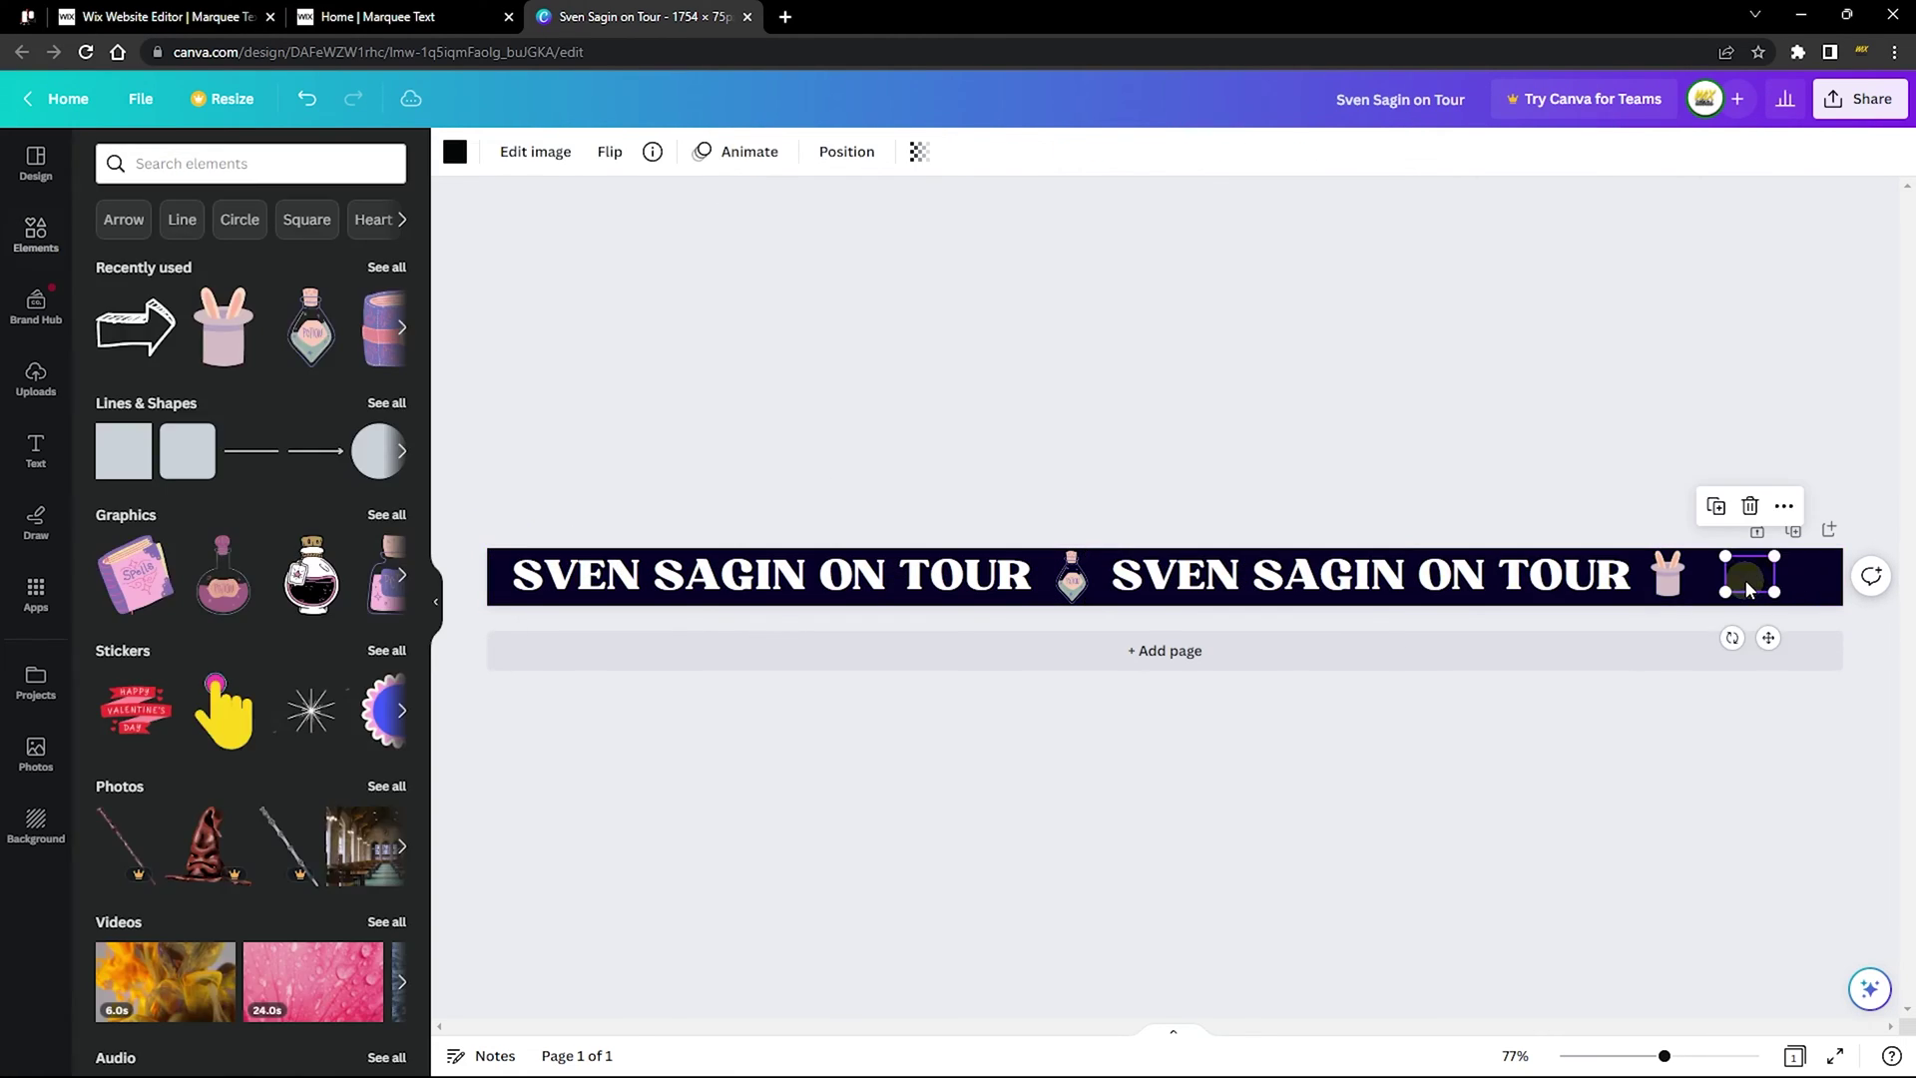
pyautogui.click(457, 152)
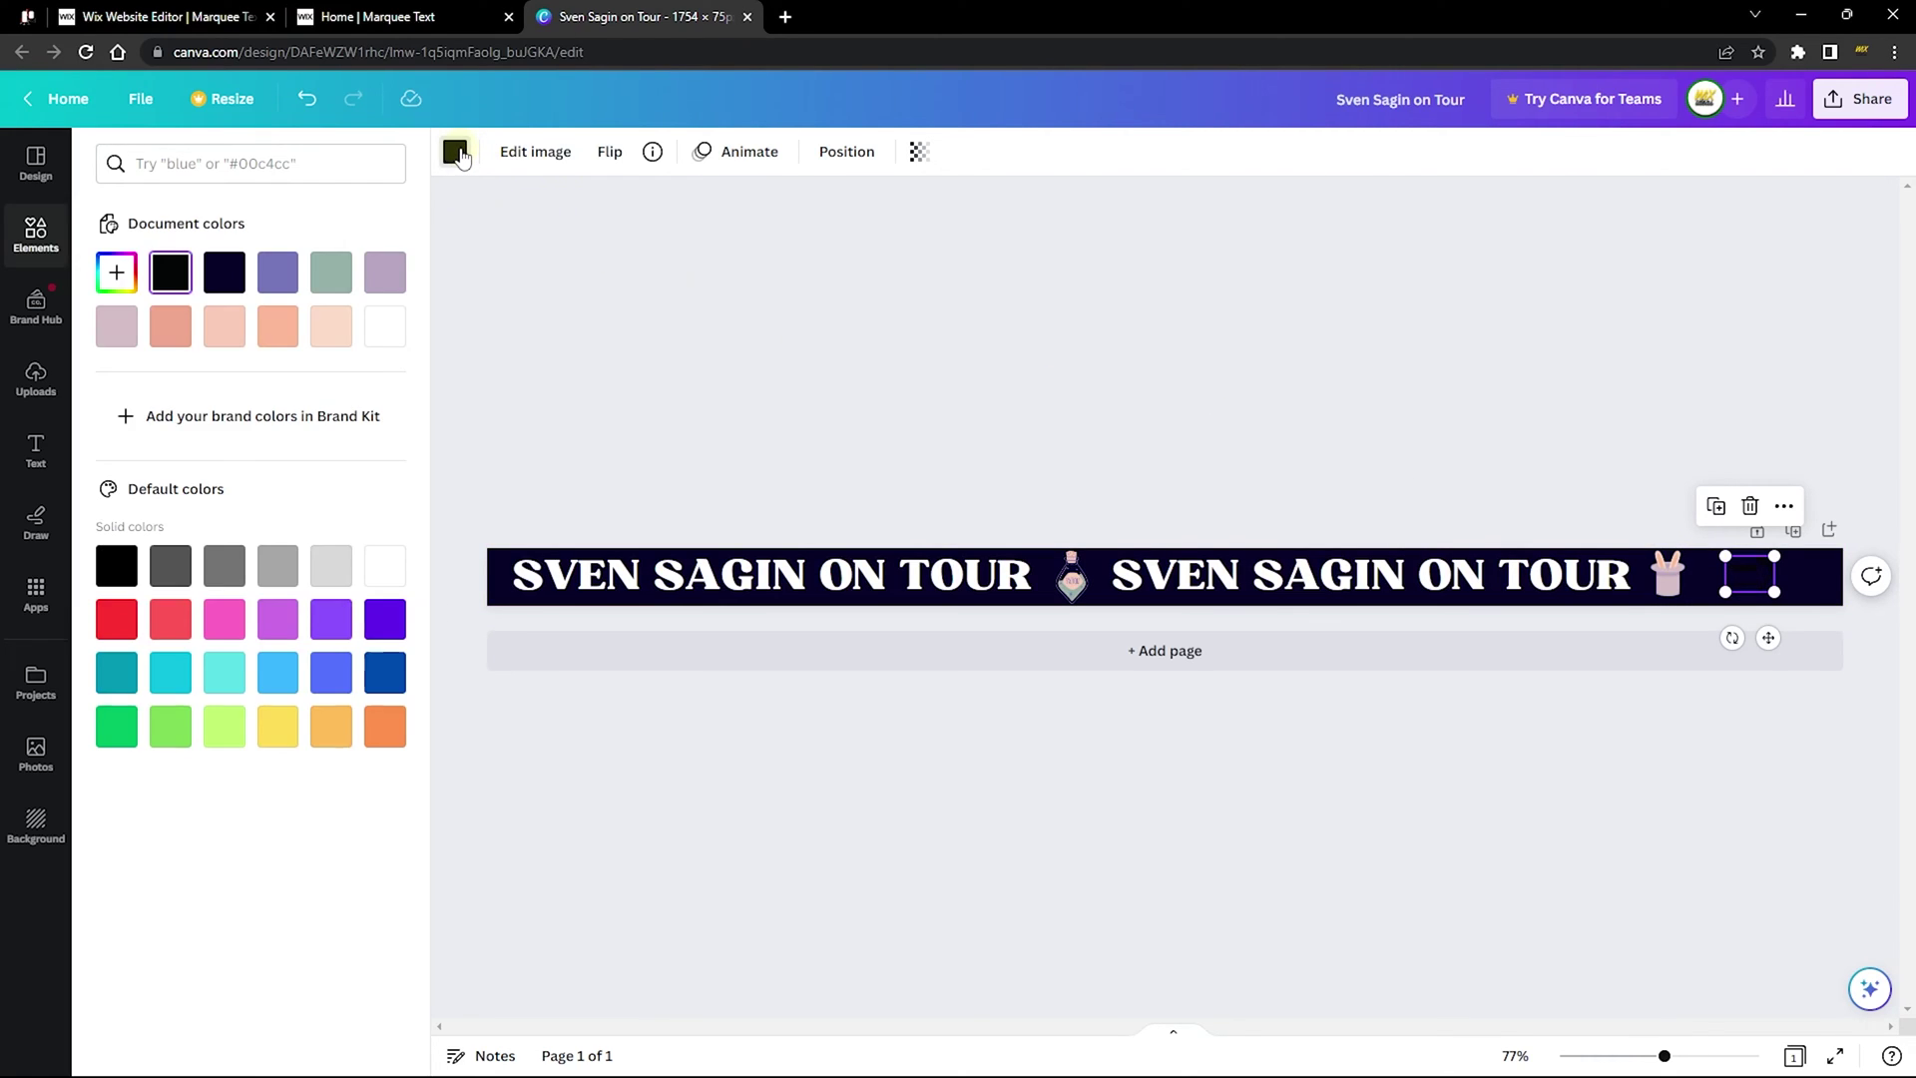
pyautogui.click(384, 325)
pyautogui.click(1332, 331)
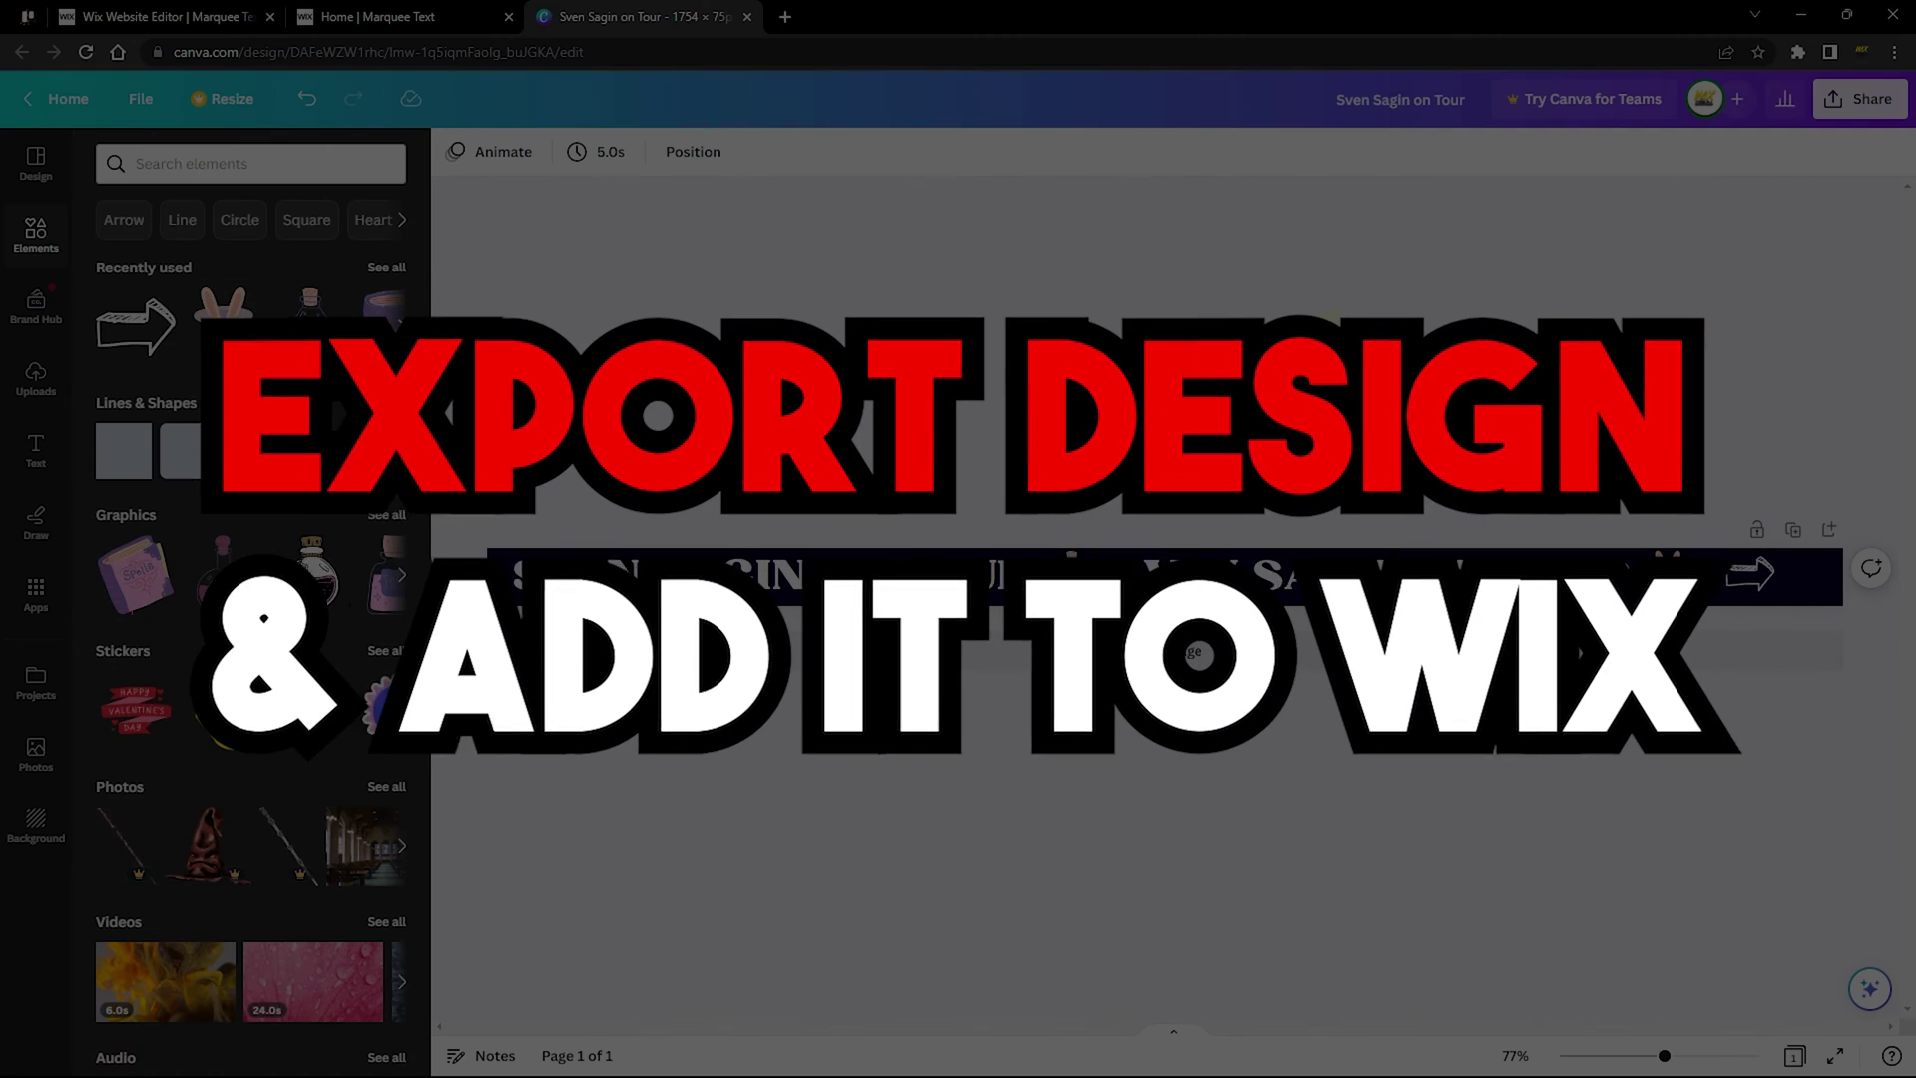
# Download the banner as the PNG file Sven Sagin on Tour.png.
pyautogui.click(1864, 99)
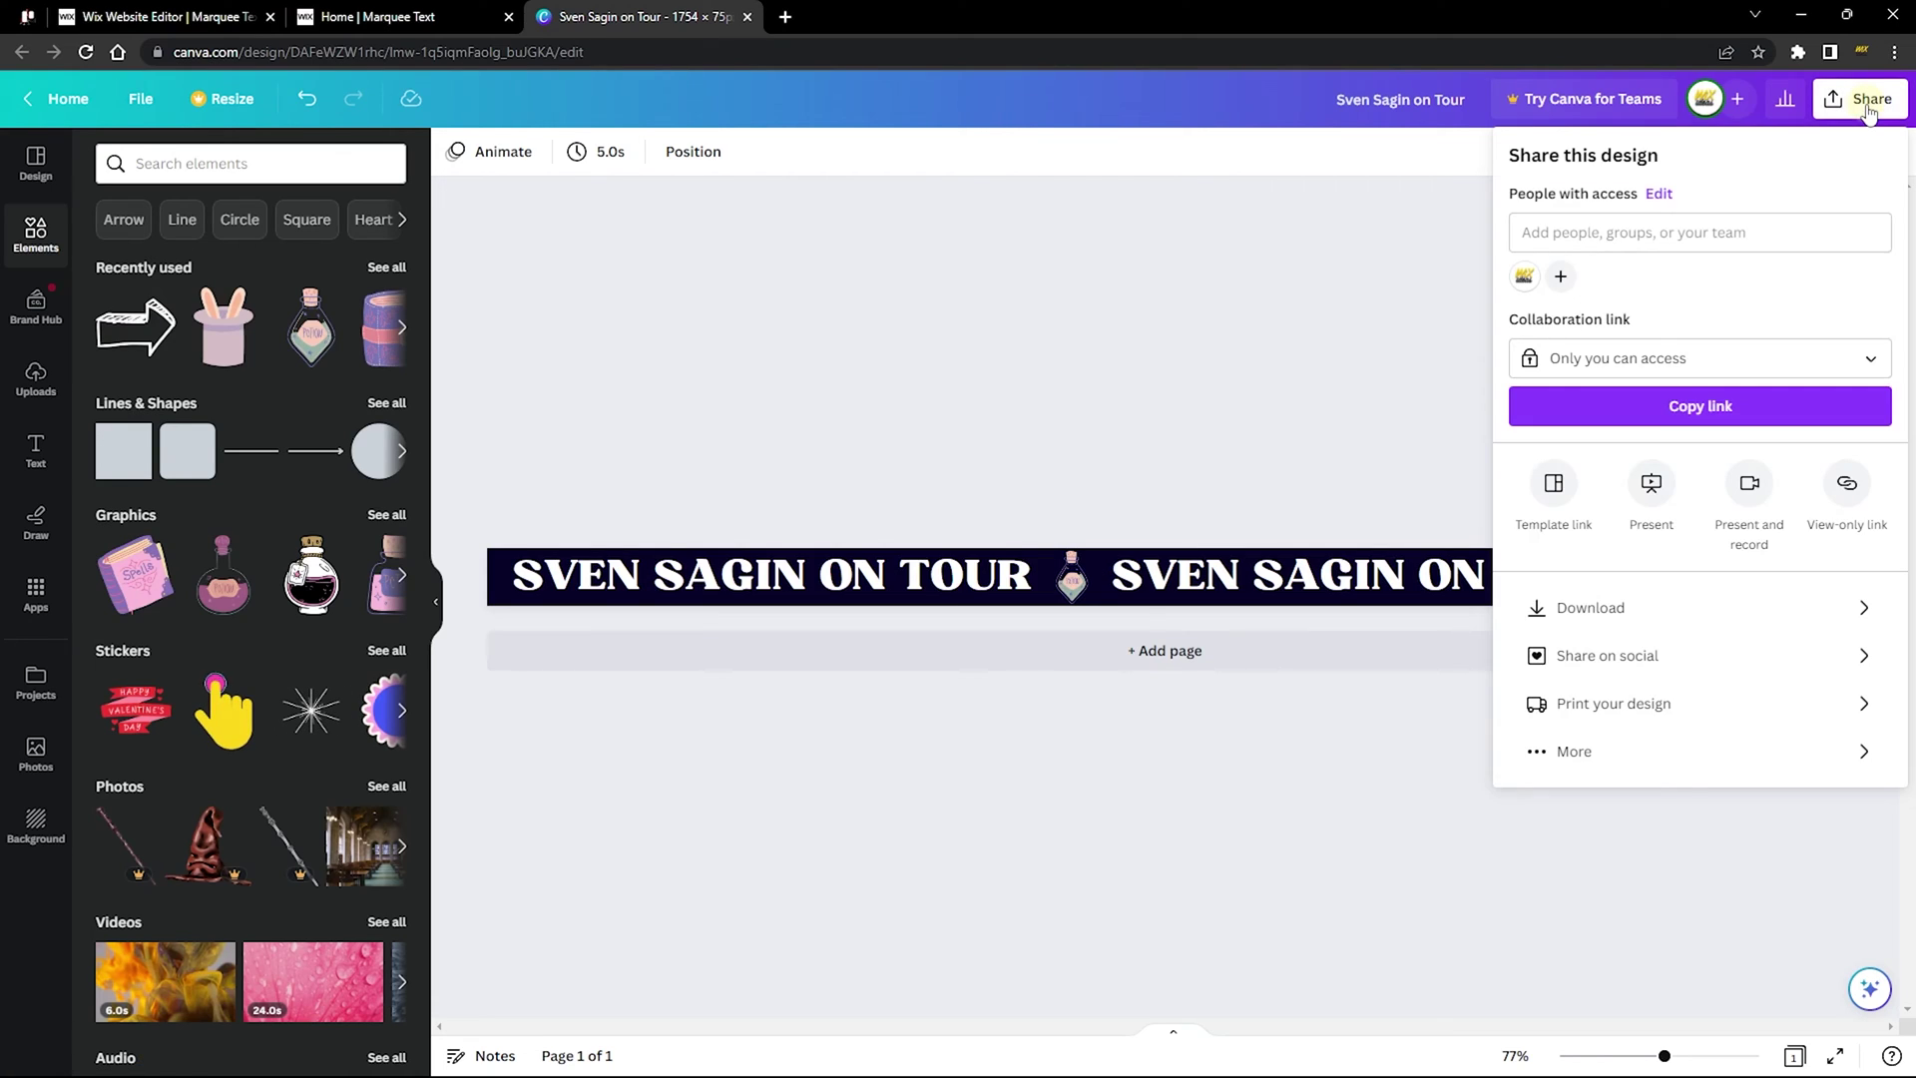
pyautogui.click(1624, 609)
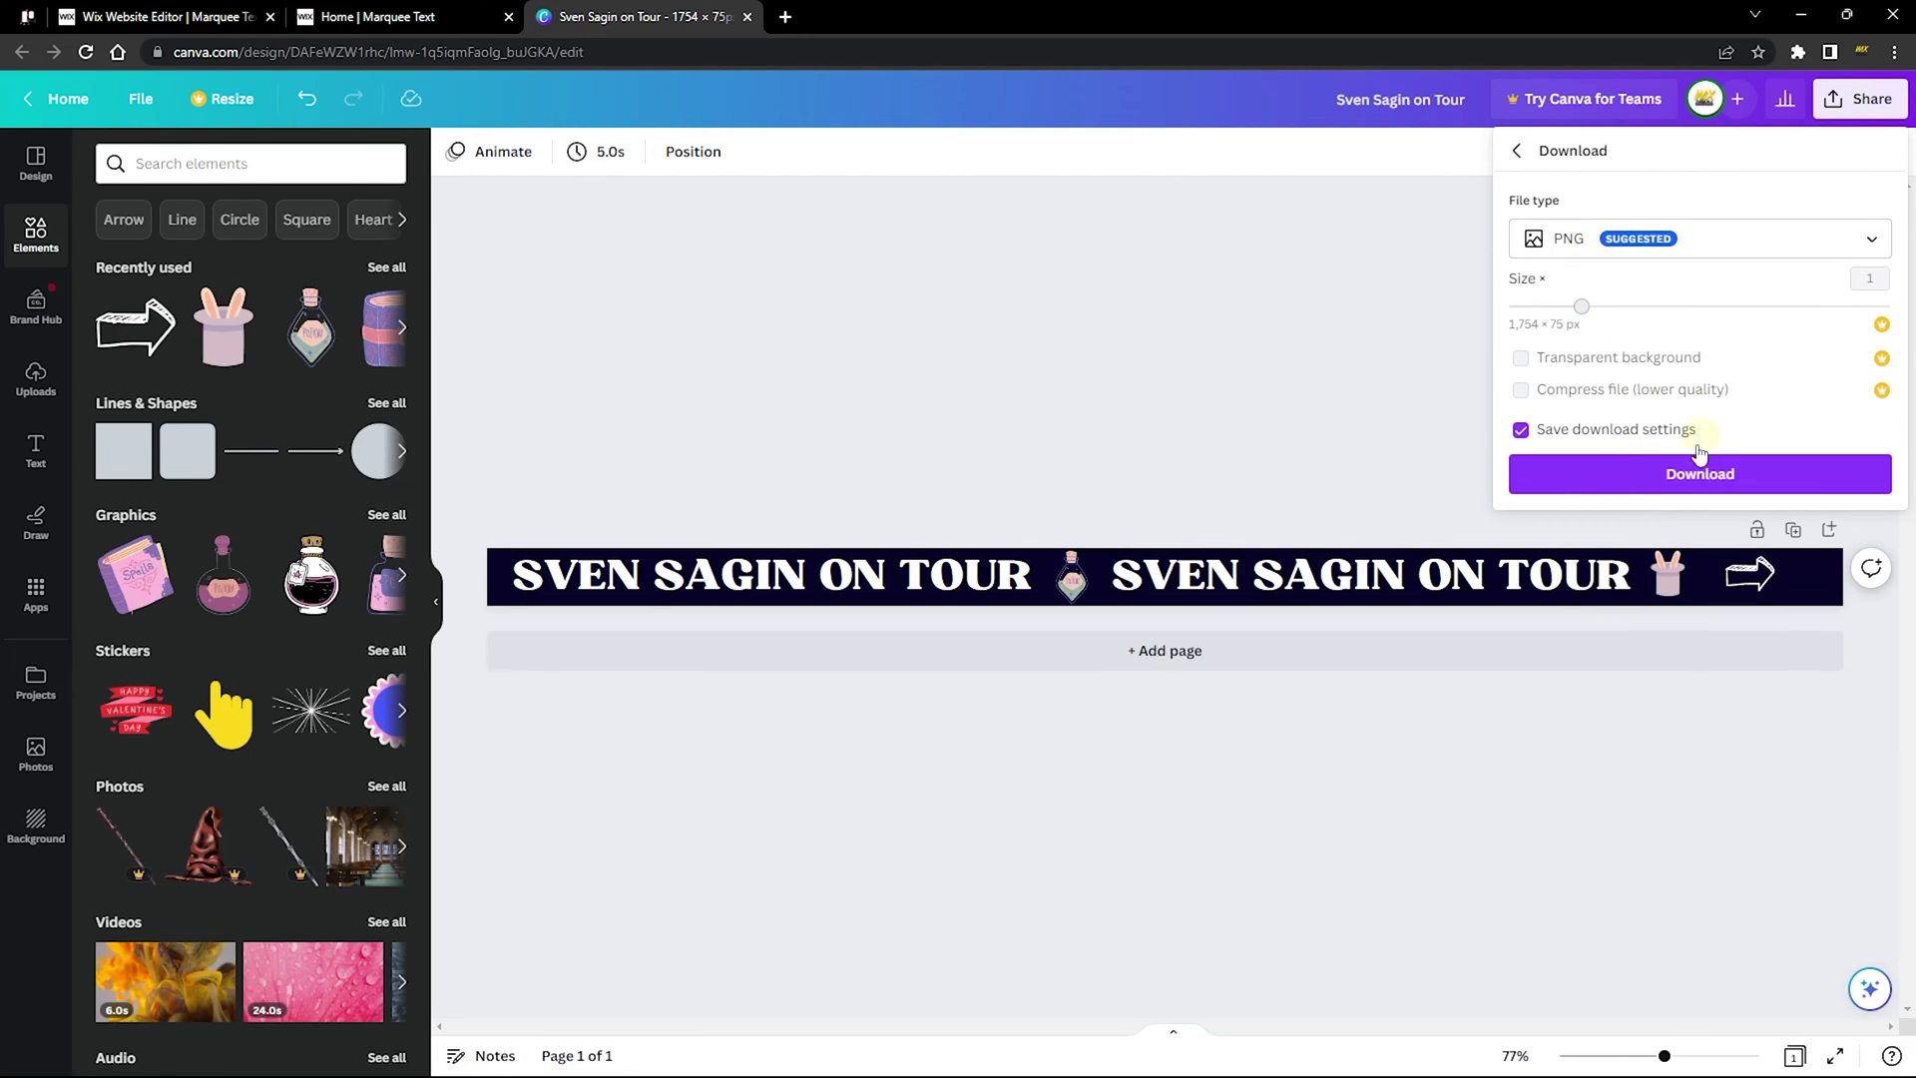
pyautogui.click(1670, 485)
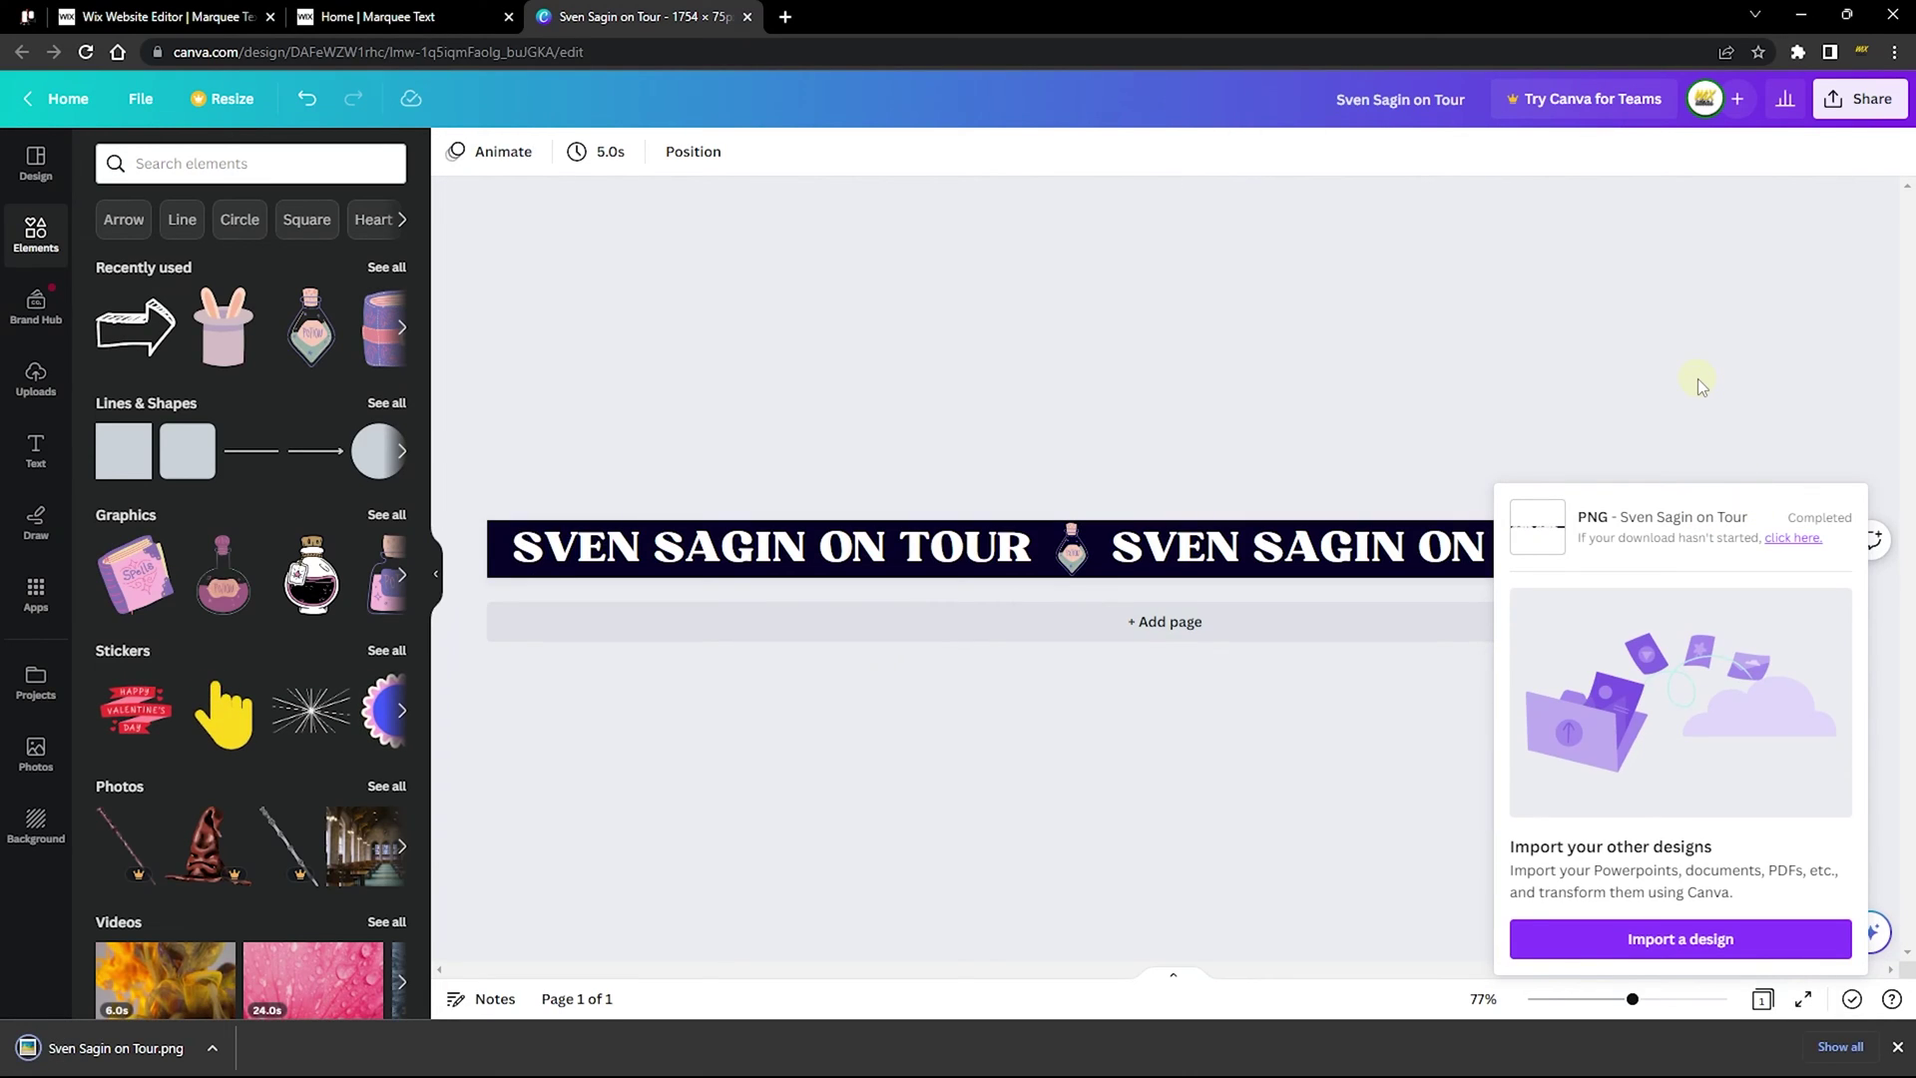
# Recheck the download settings, then go back to the Wix Editor.
pyautogui.click(1857, 99)
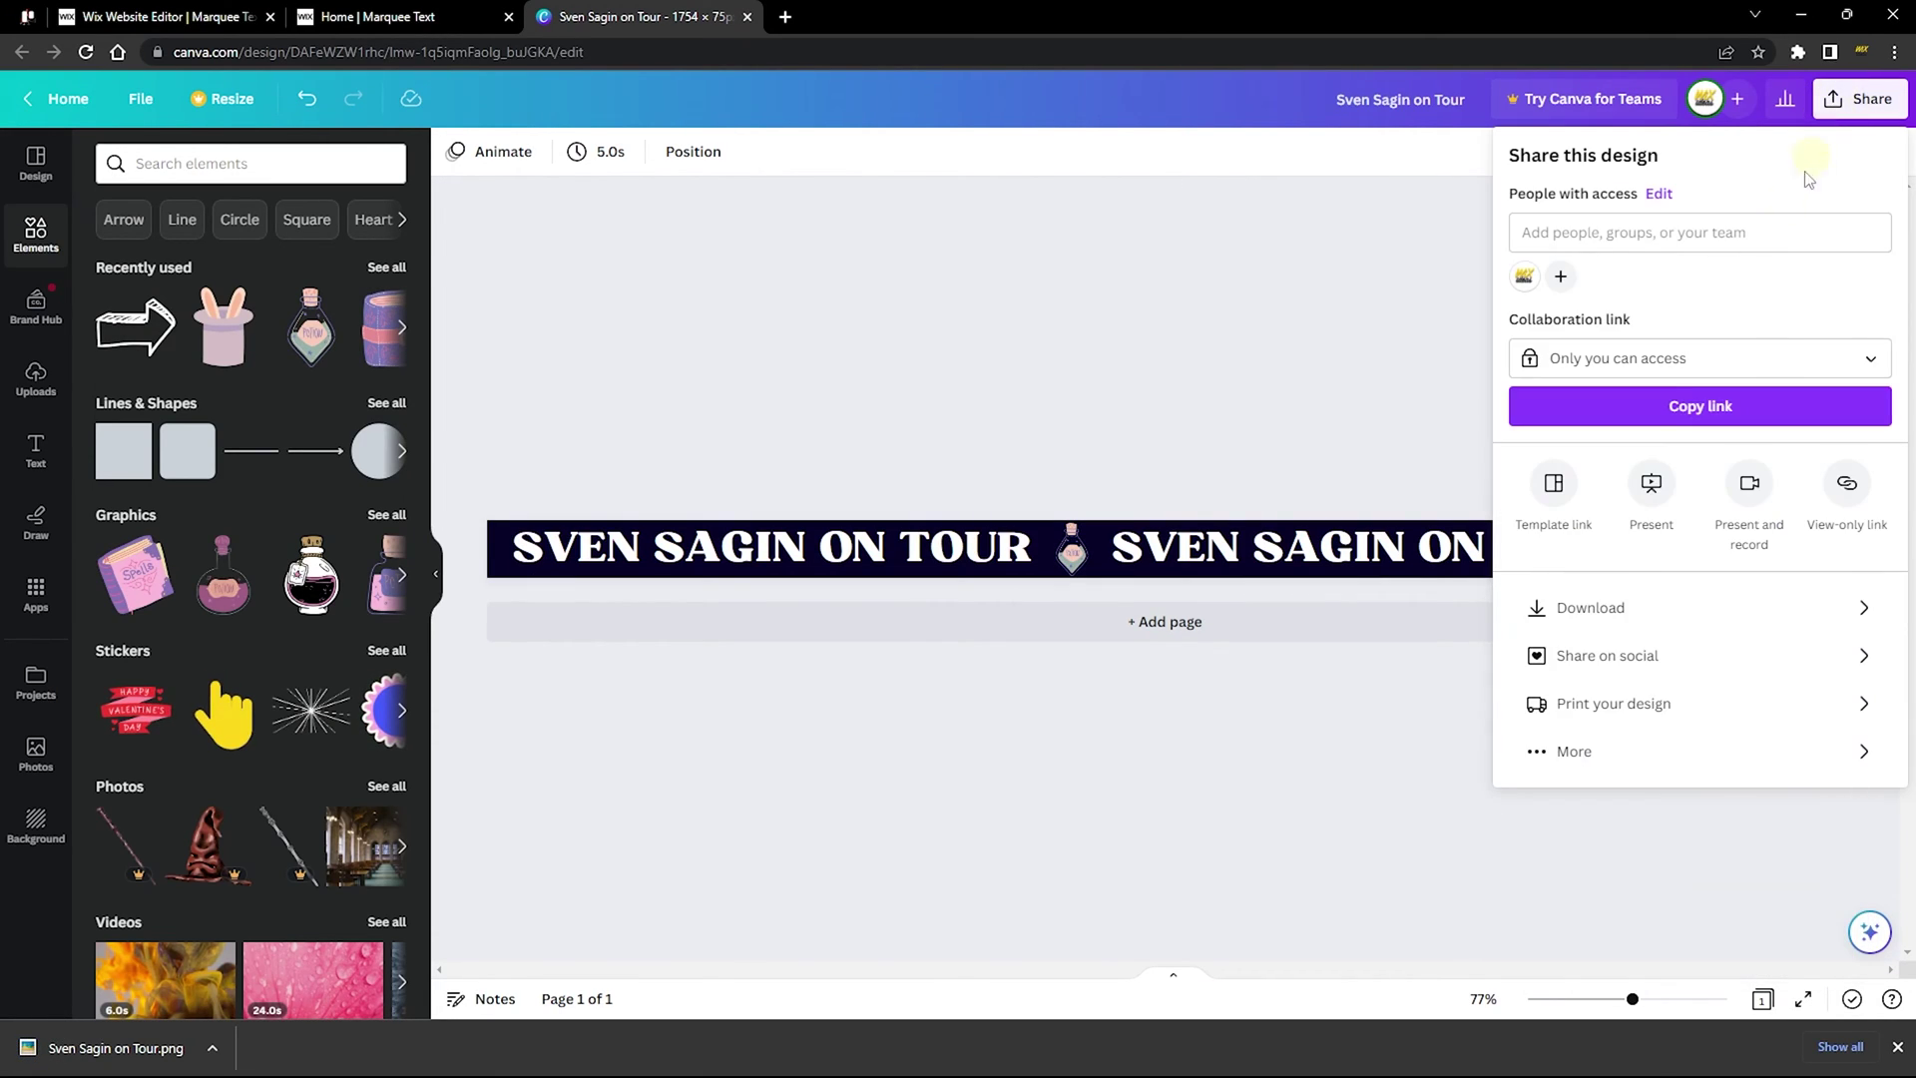
pyautogui.click(1553, 608)
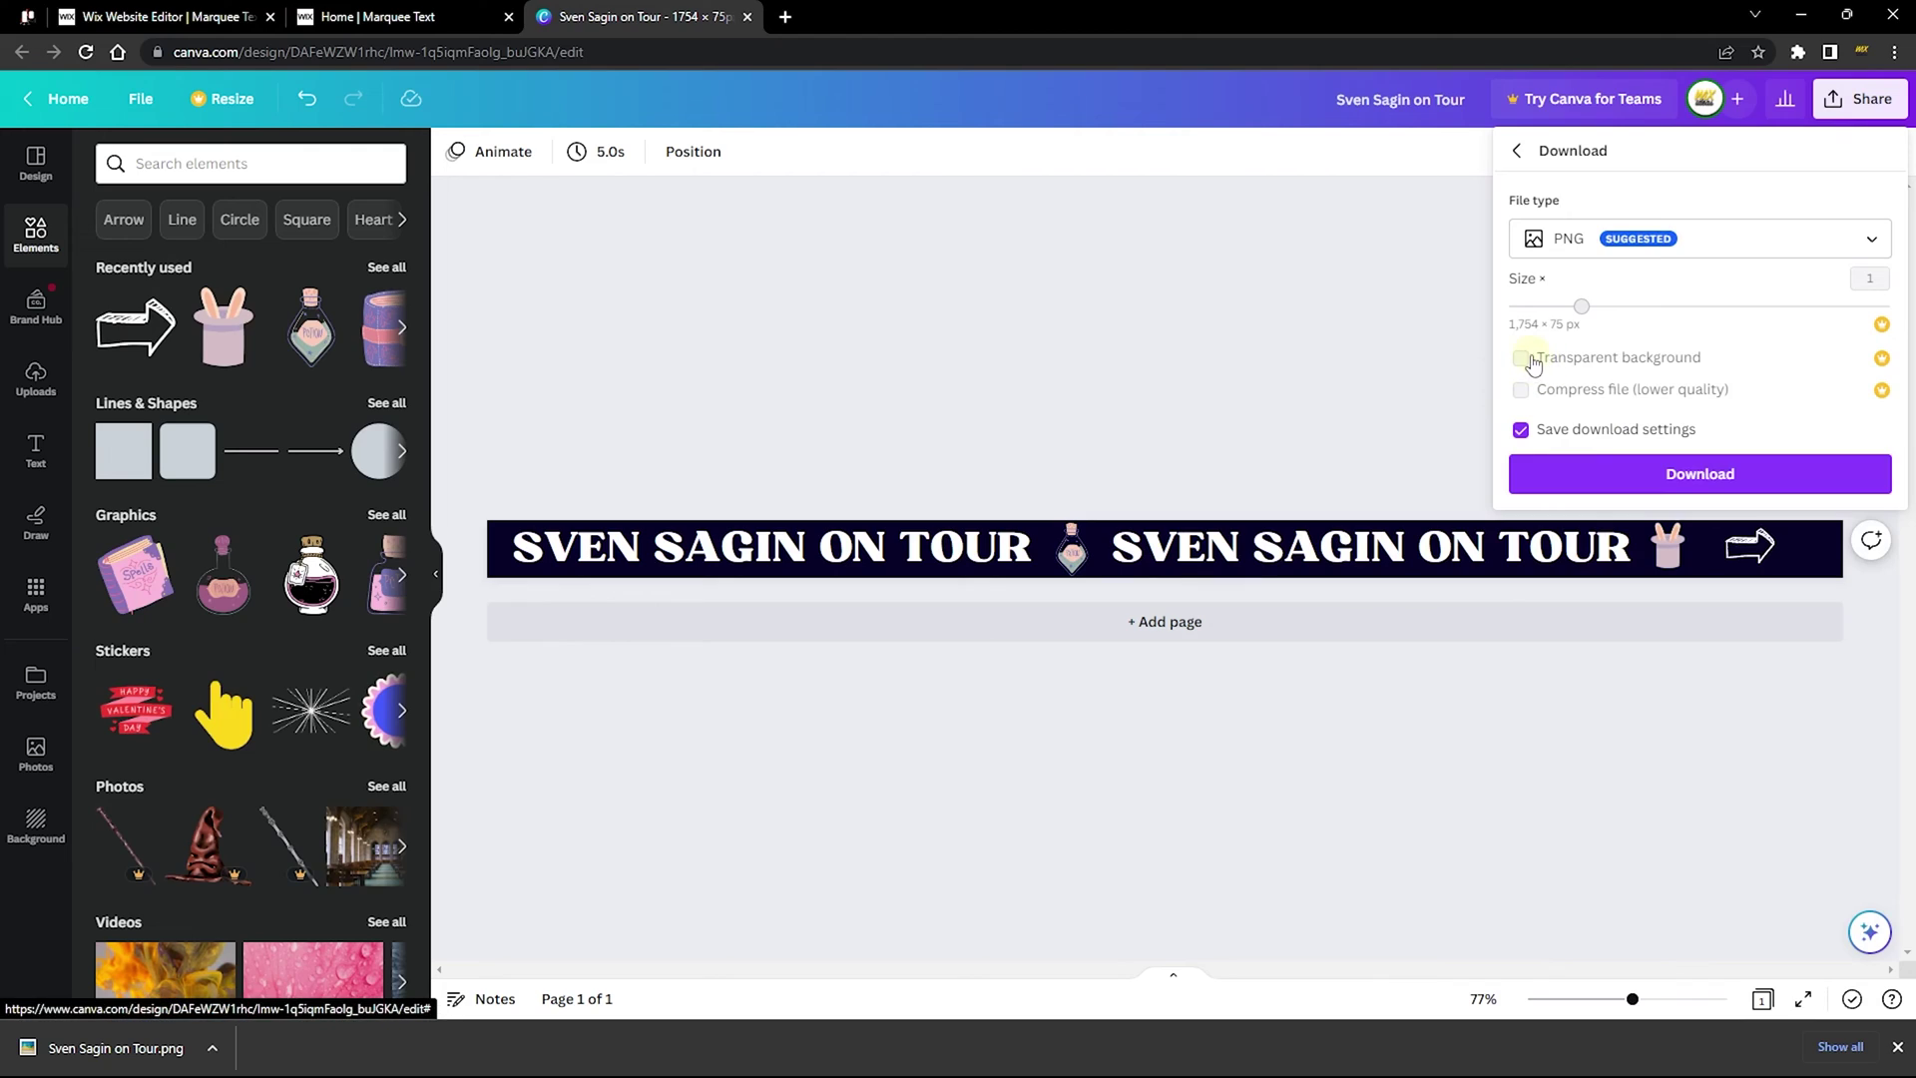
pyautogui.click(1108, 389)
pyautogui.hotkey('ctrl', '1')
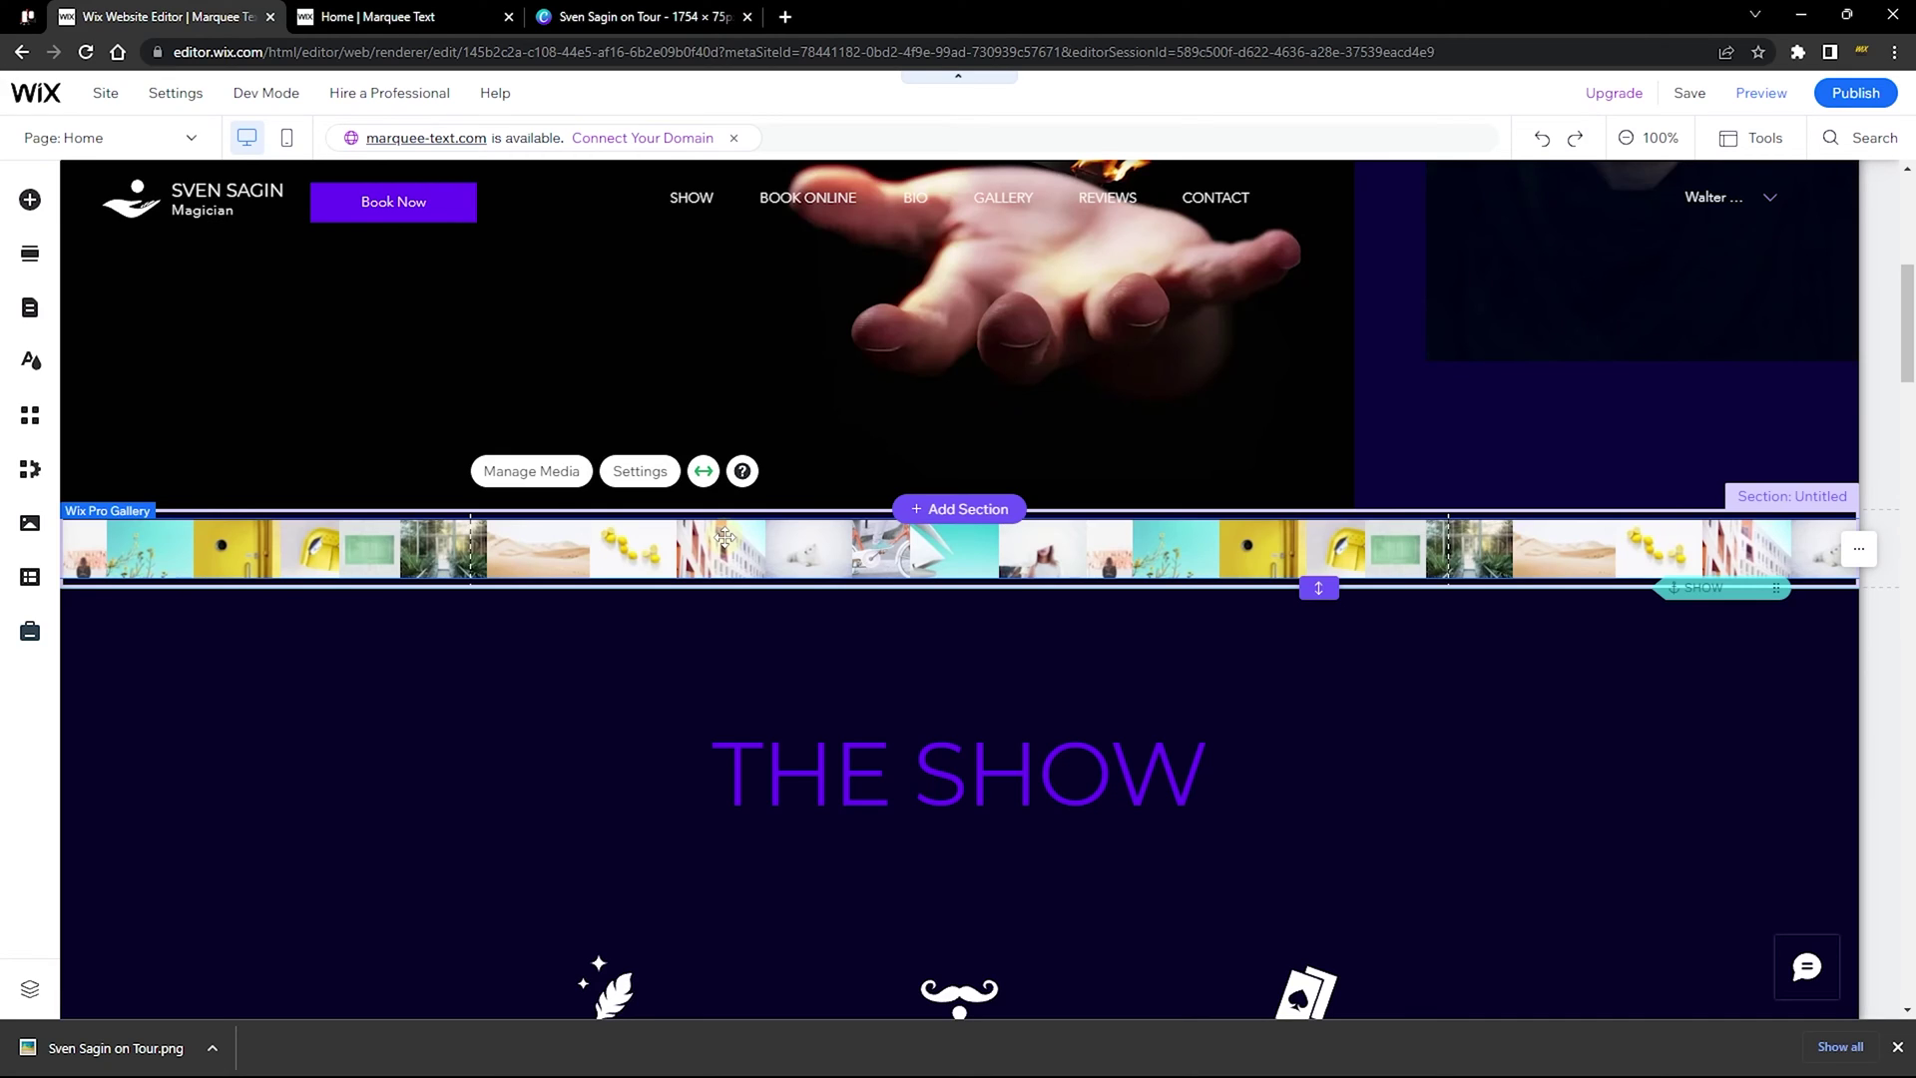
# Delete all 13 sample images from the Wix gallery.
pyautogui.click(559, 477)
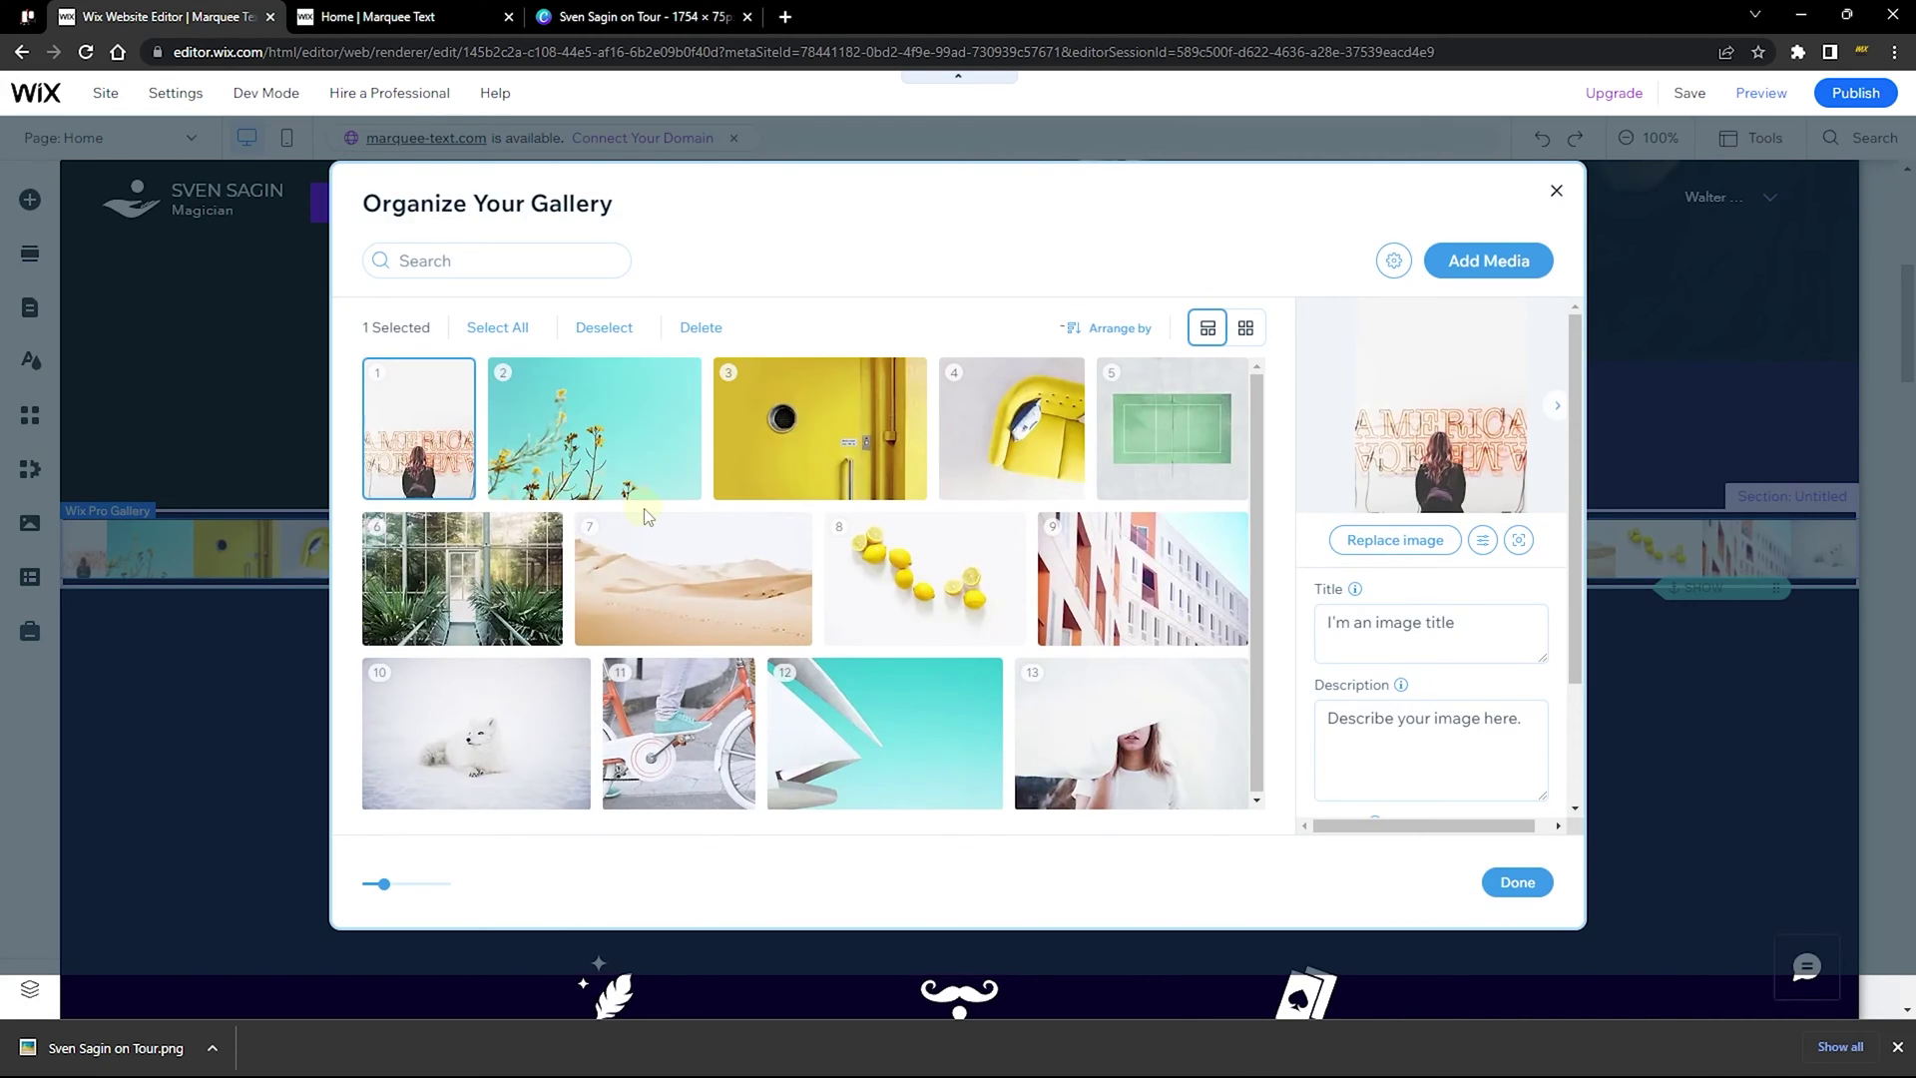
pyautogui.click(509, 335)
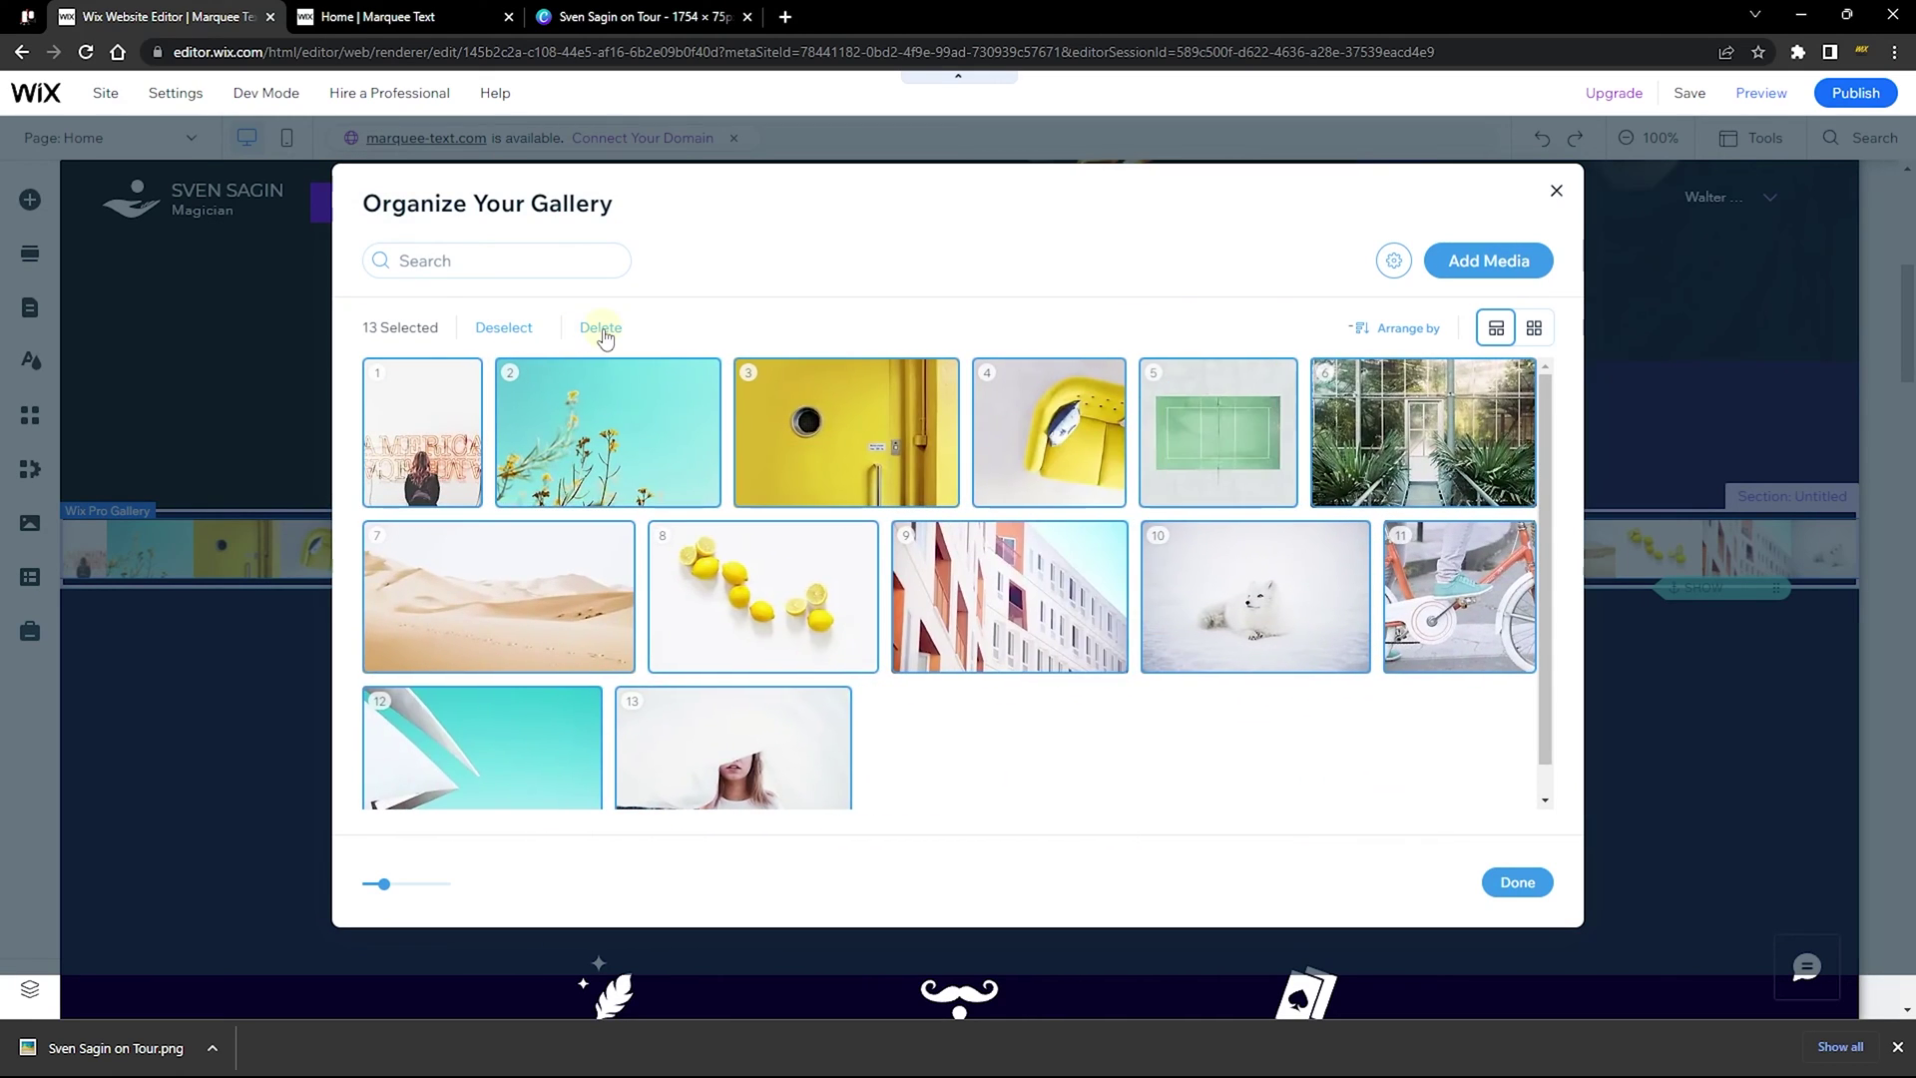
pyautogui.click(608, 329)
# Upload Sven Sagin on Tour.png to Site Files as a new gallery image.
pyautogui.click(905, 681)
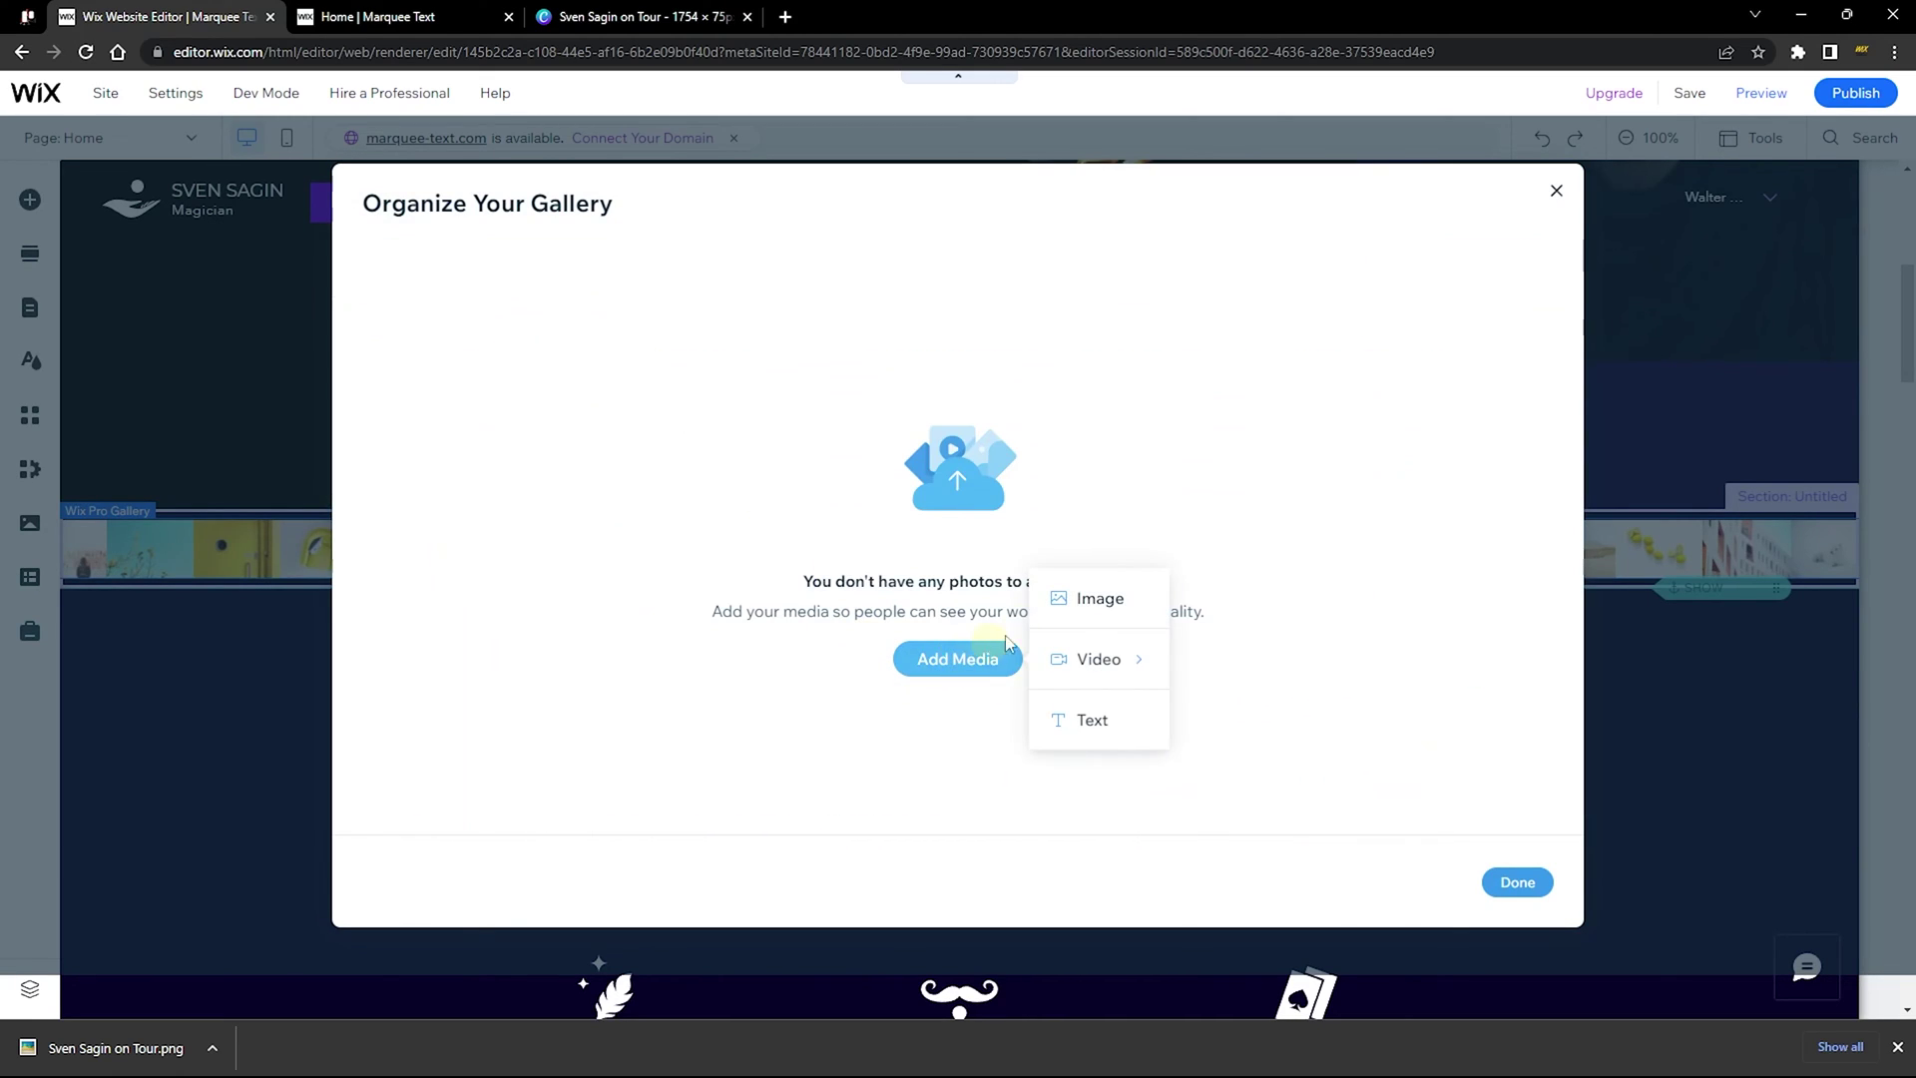
pyautogui.click(1092, 591)
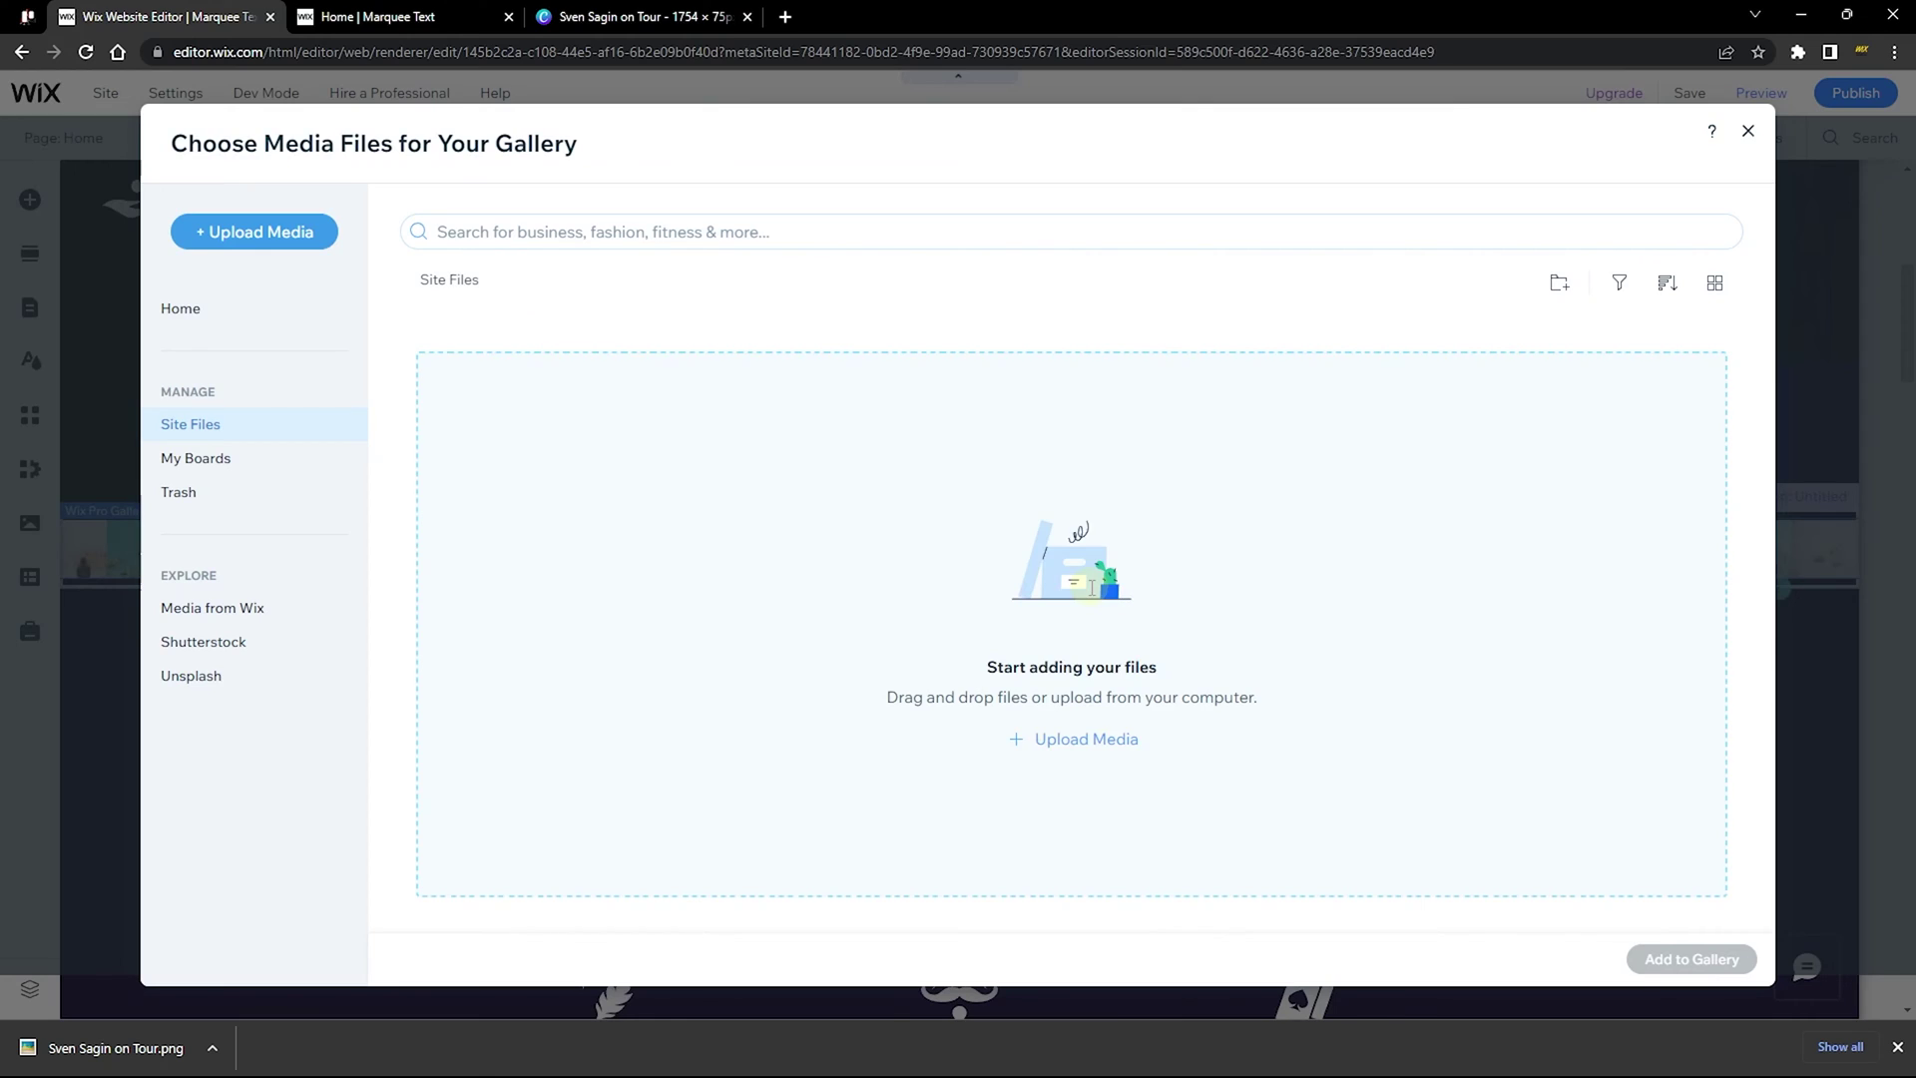
pyautogui.moveTo(128, 1045); pyautogui.dragTo(908, 619)
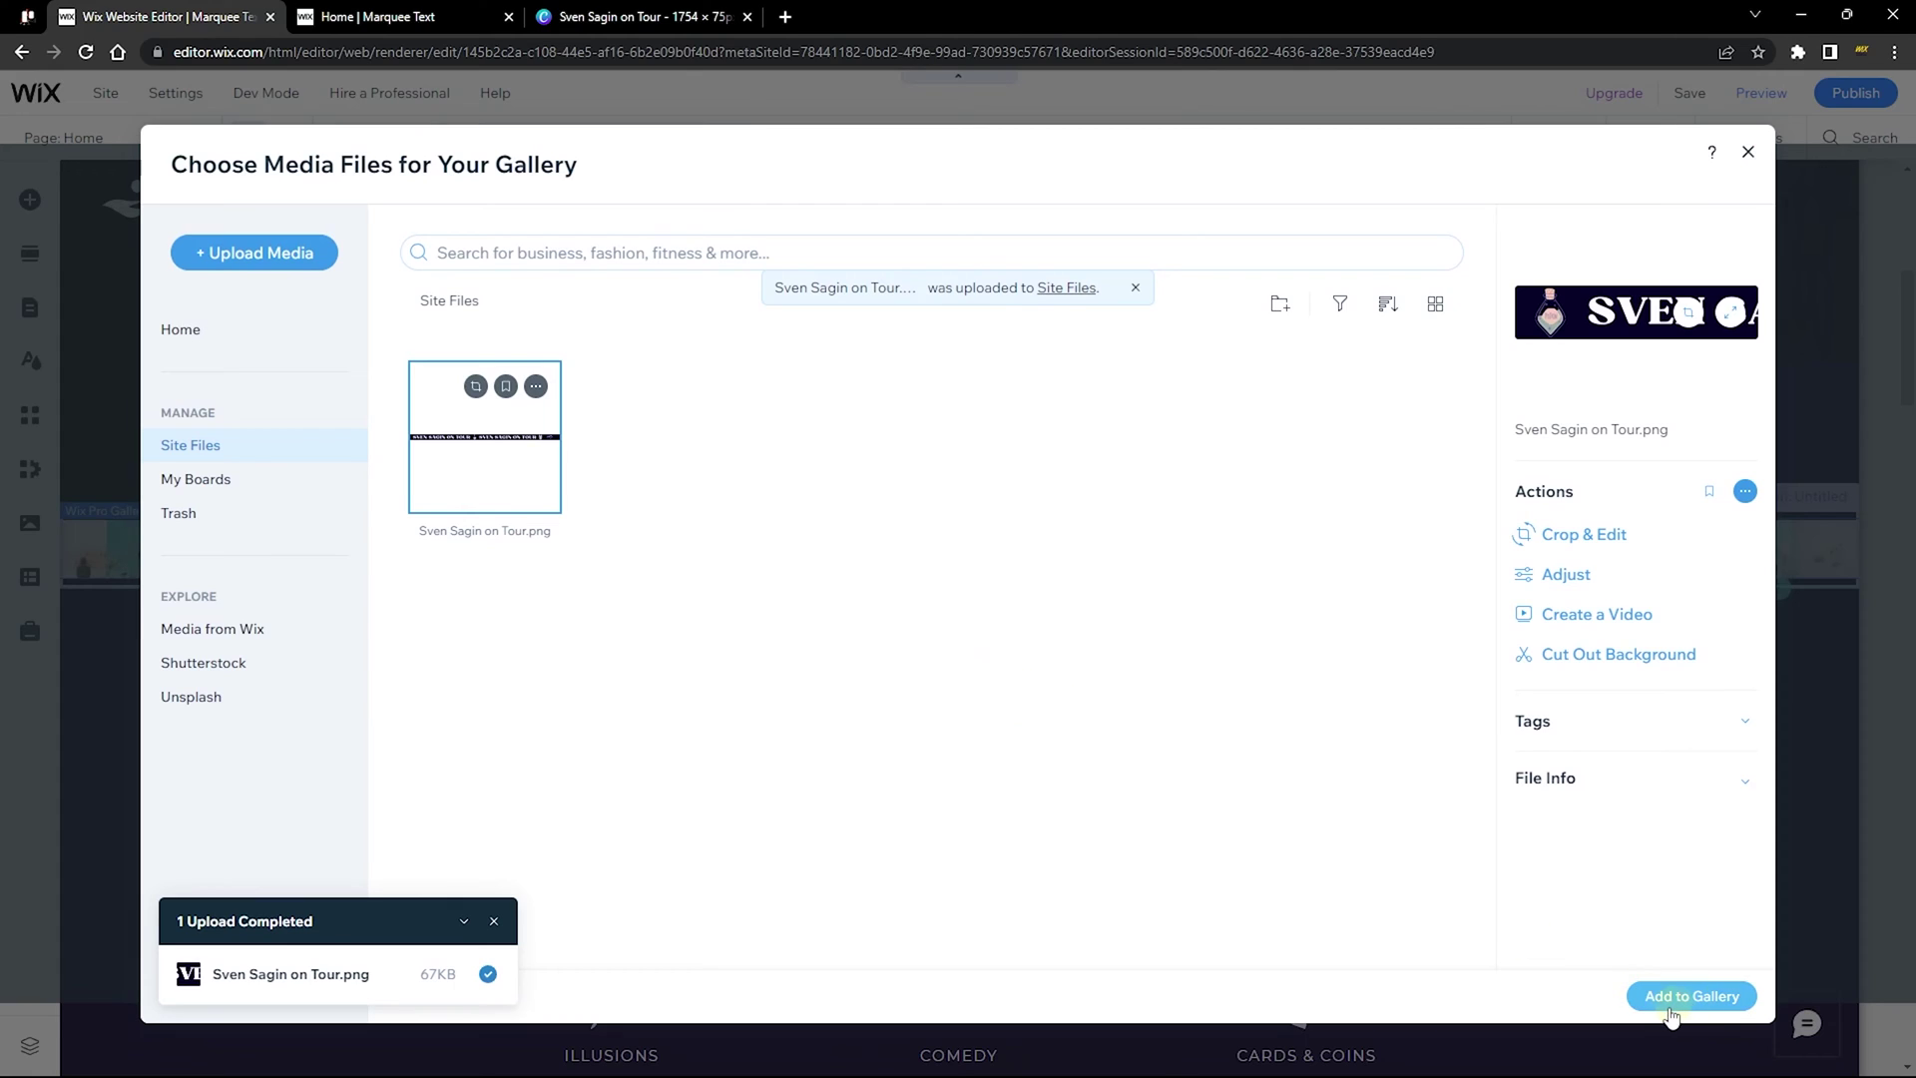
# Add the uploaded Sven Sagin banner to the gallery and select it.
pyautogui.click(1693, 996)
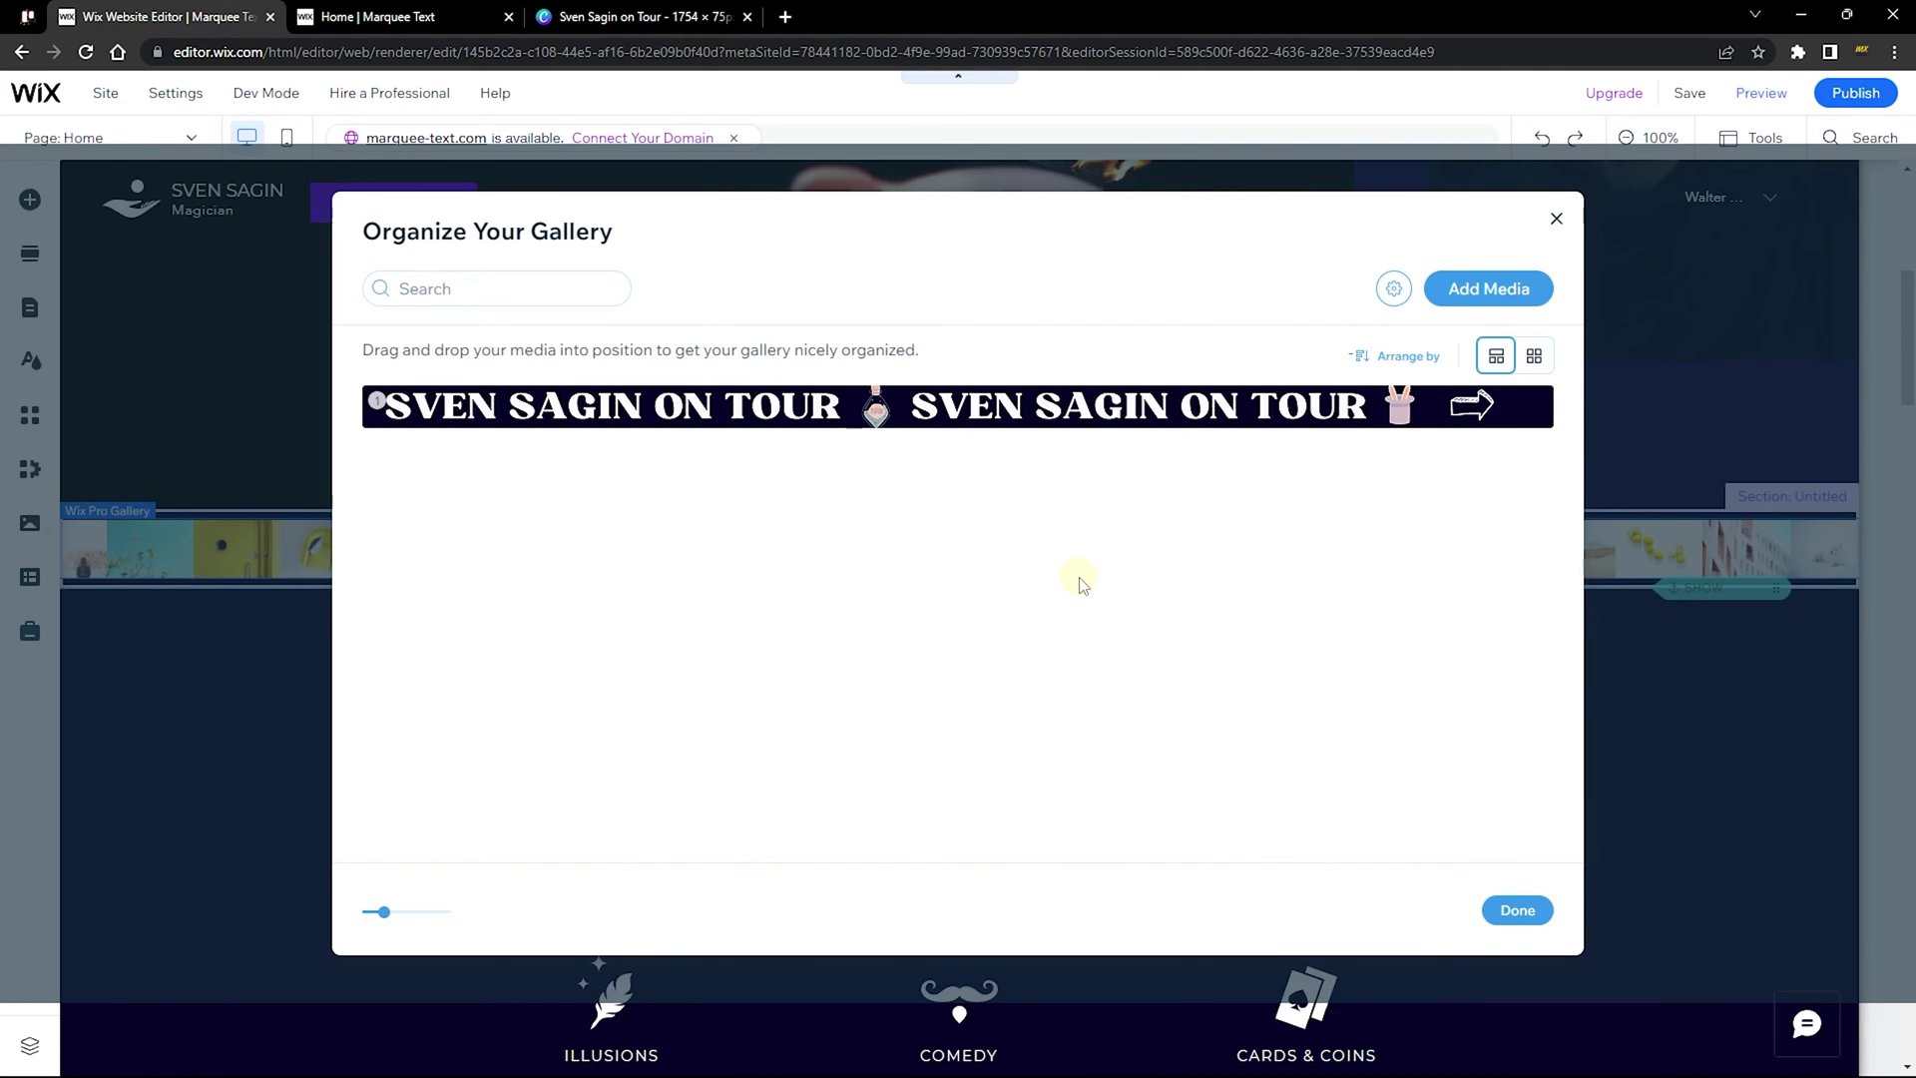
pyautogui.click(1075, 409)
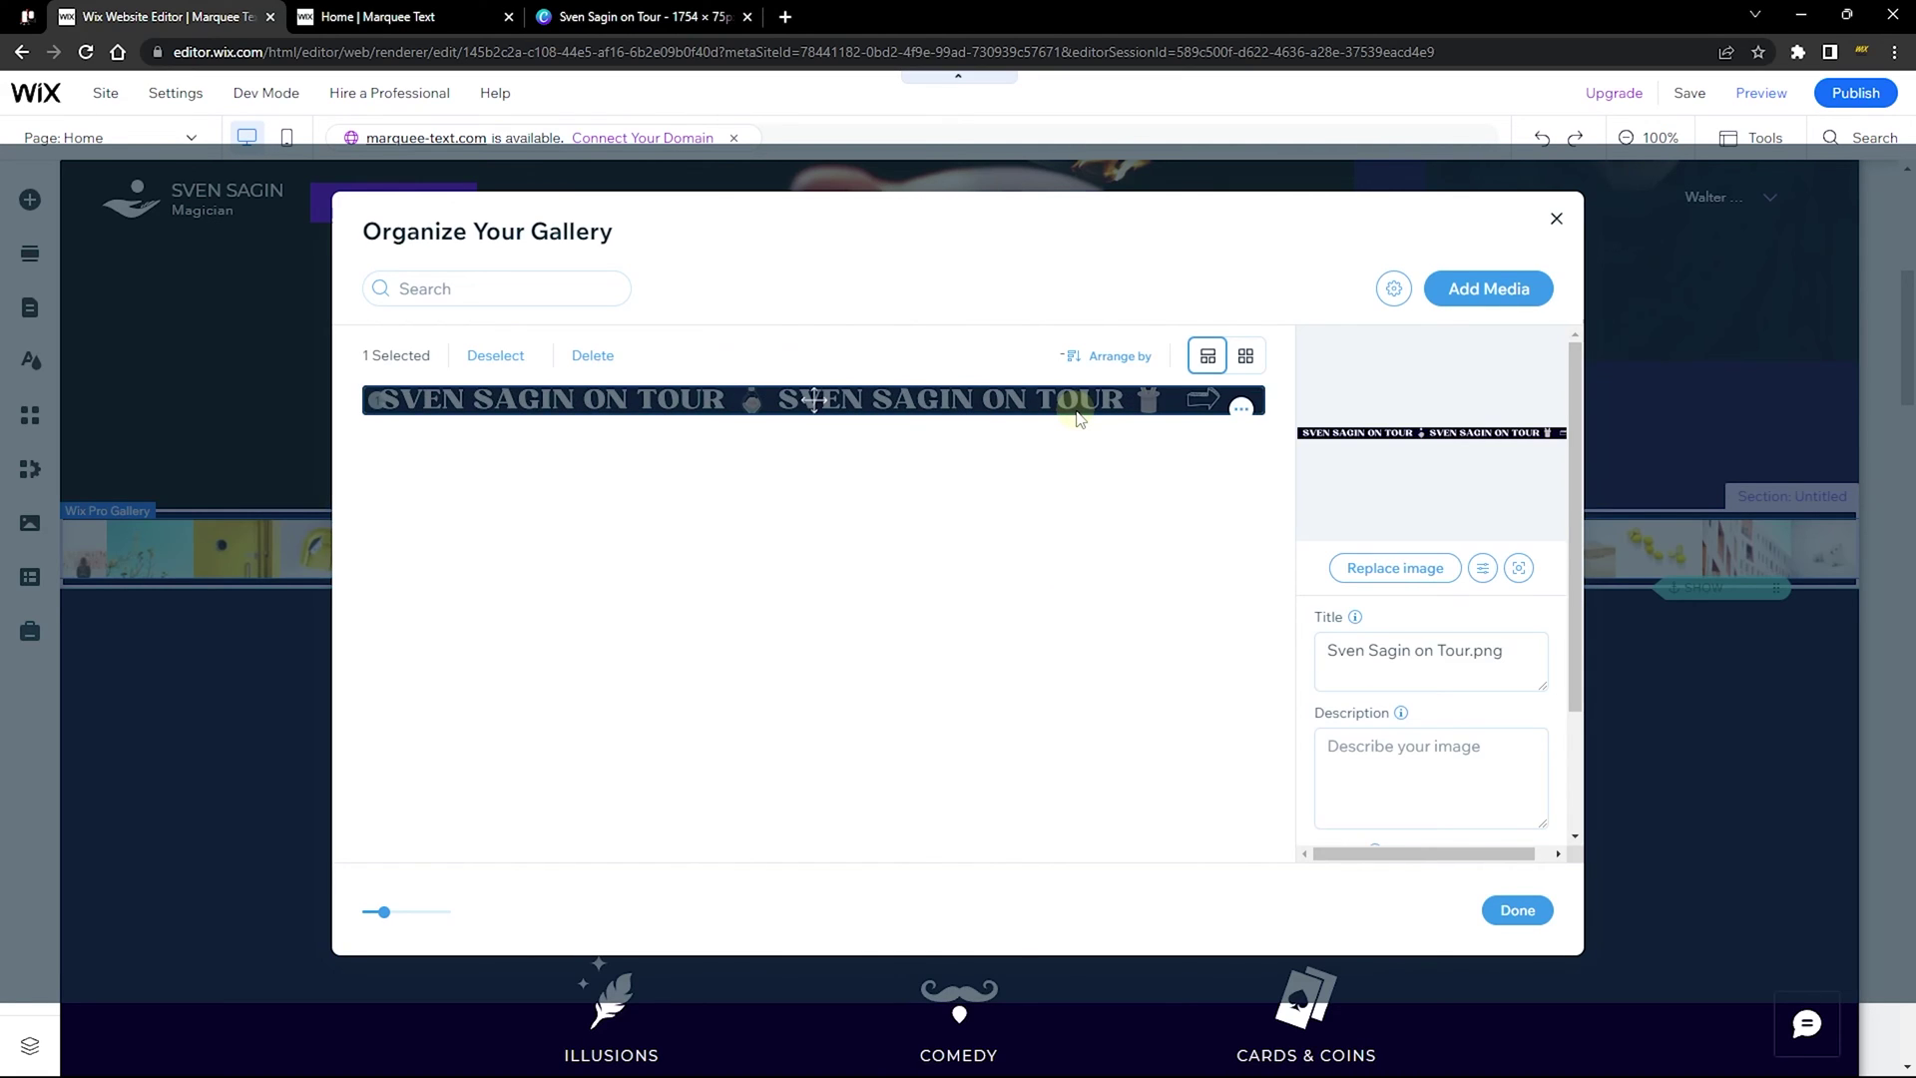
pyautogui.scroll(-2, 1424, 633)
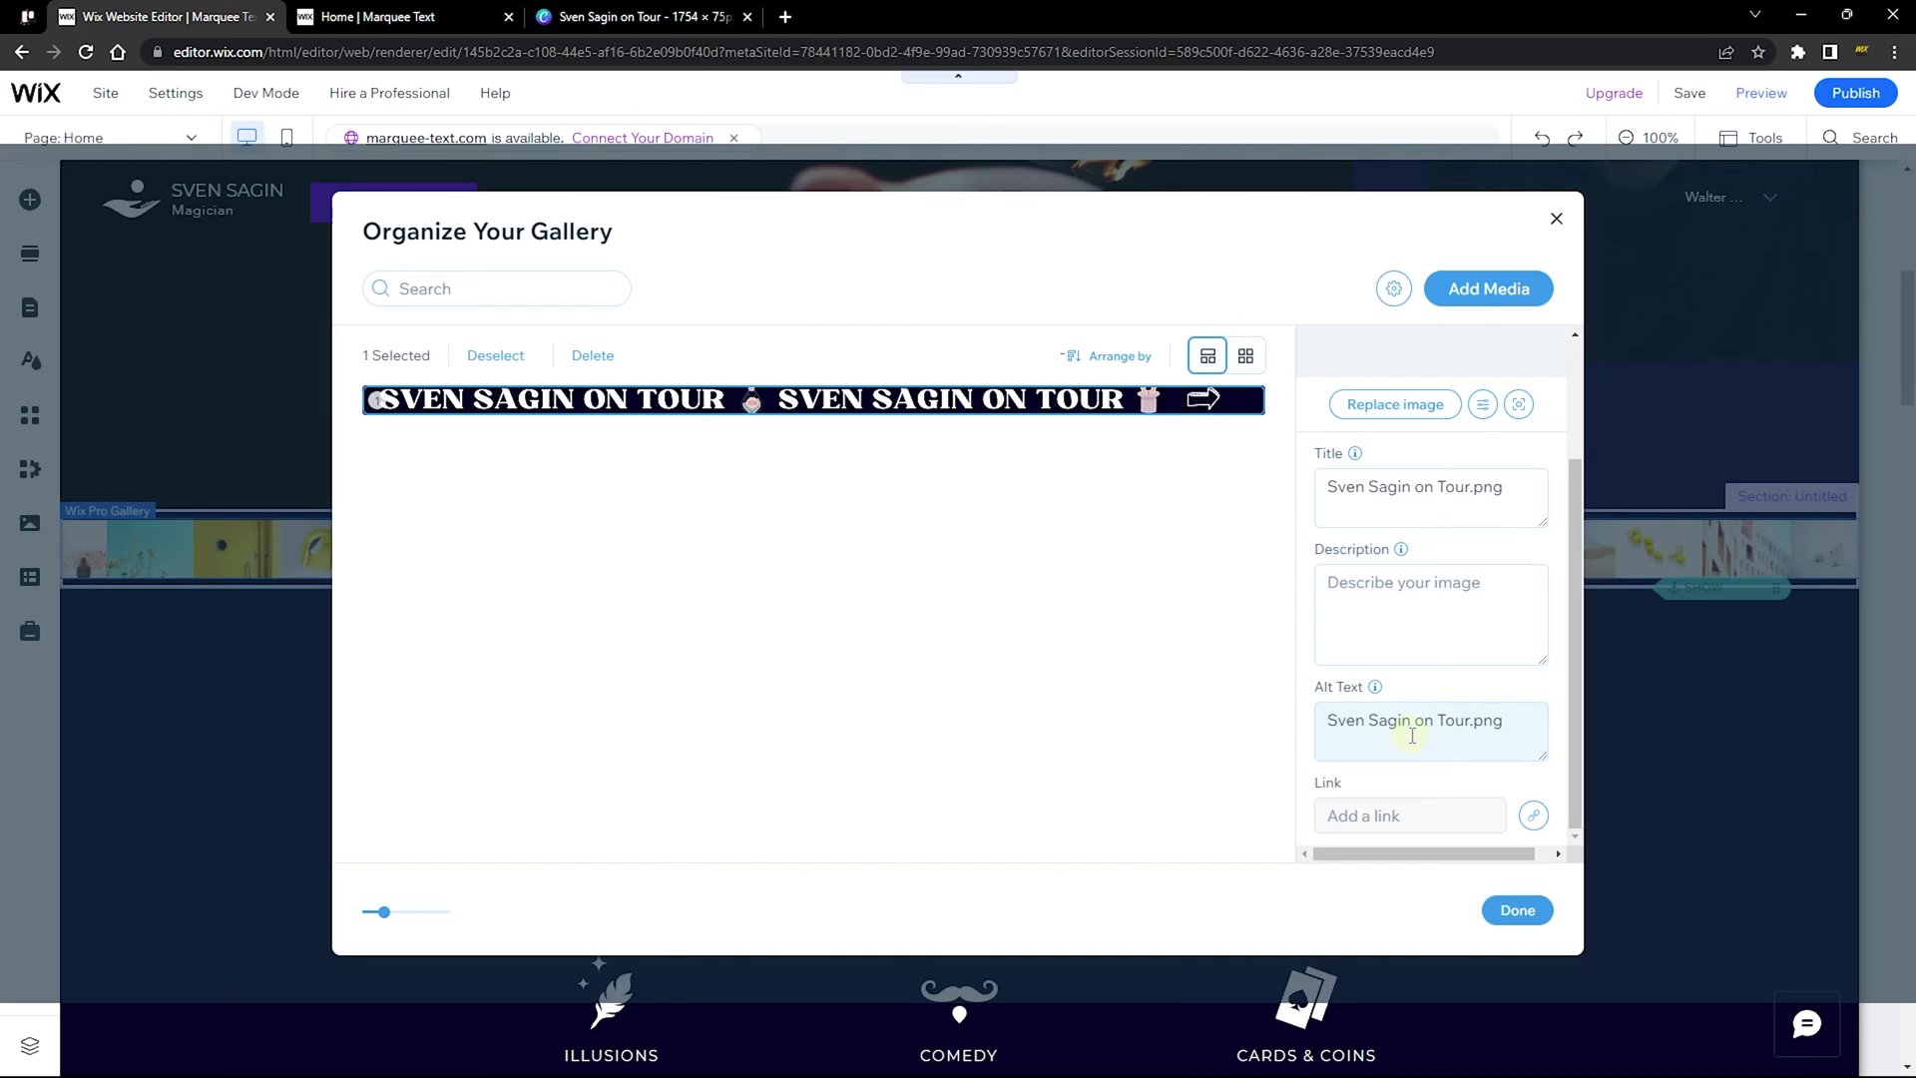
# Link the banner to the Book Online page and close the gallery organiser.
pyautogui.click(1534, 815)
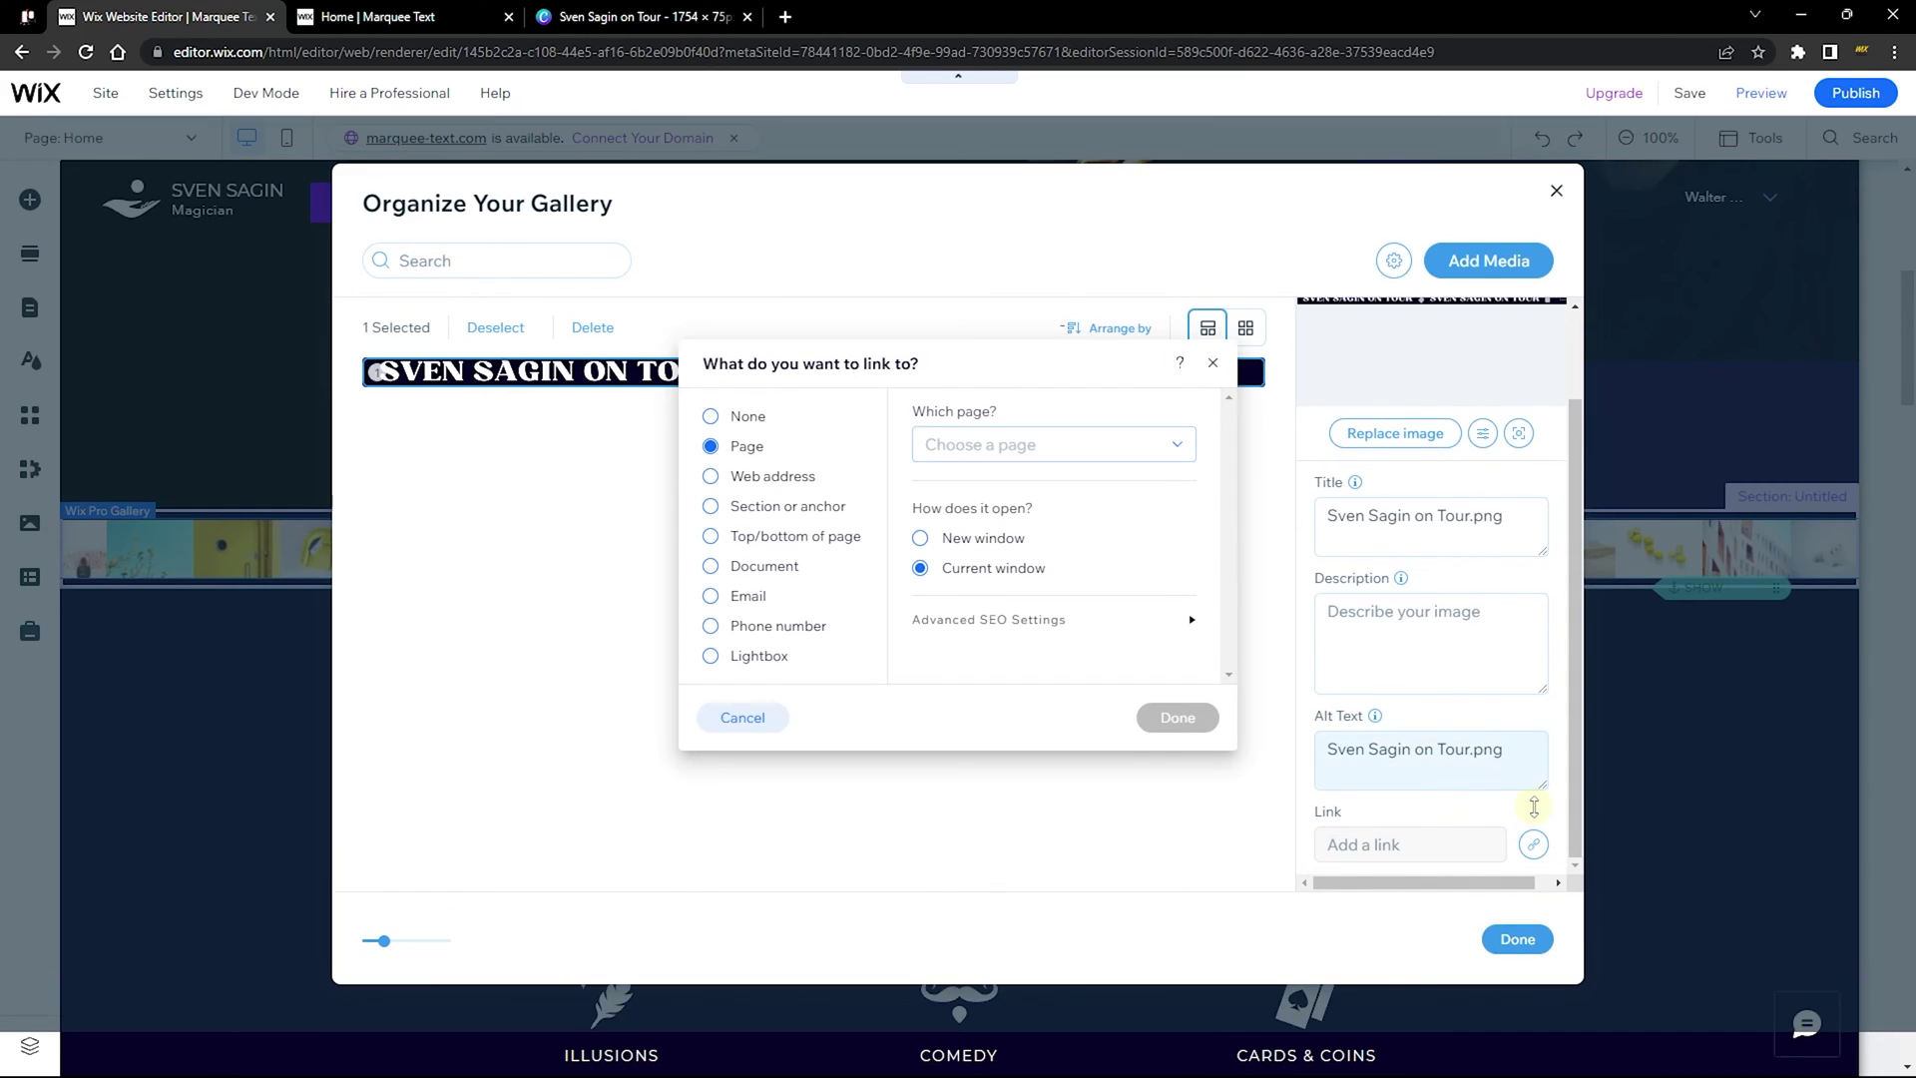
pyautogui.click(949, 451)
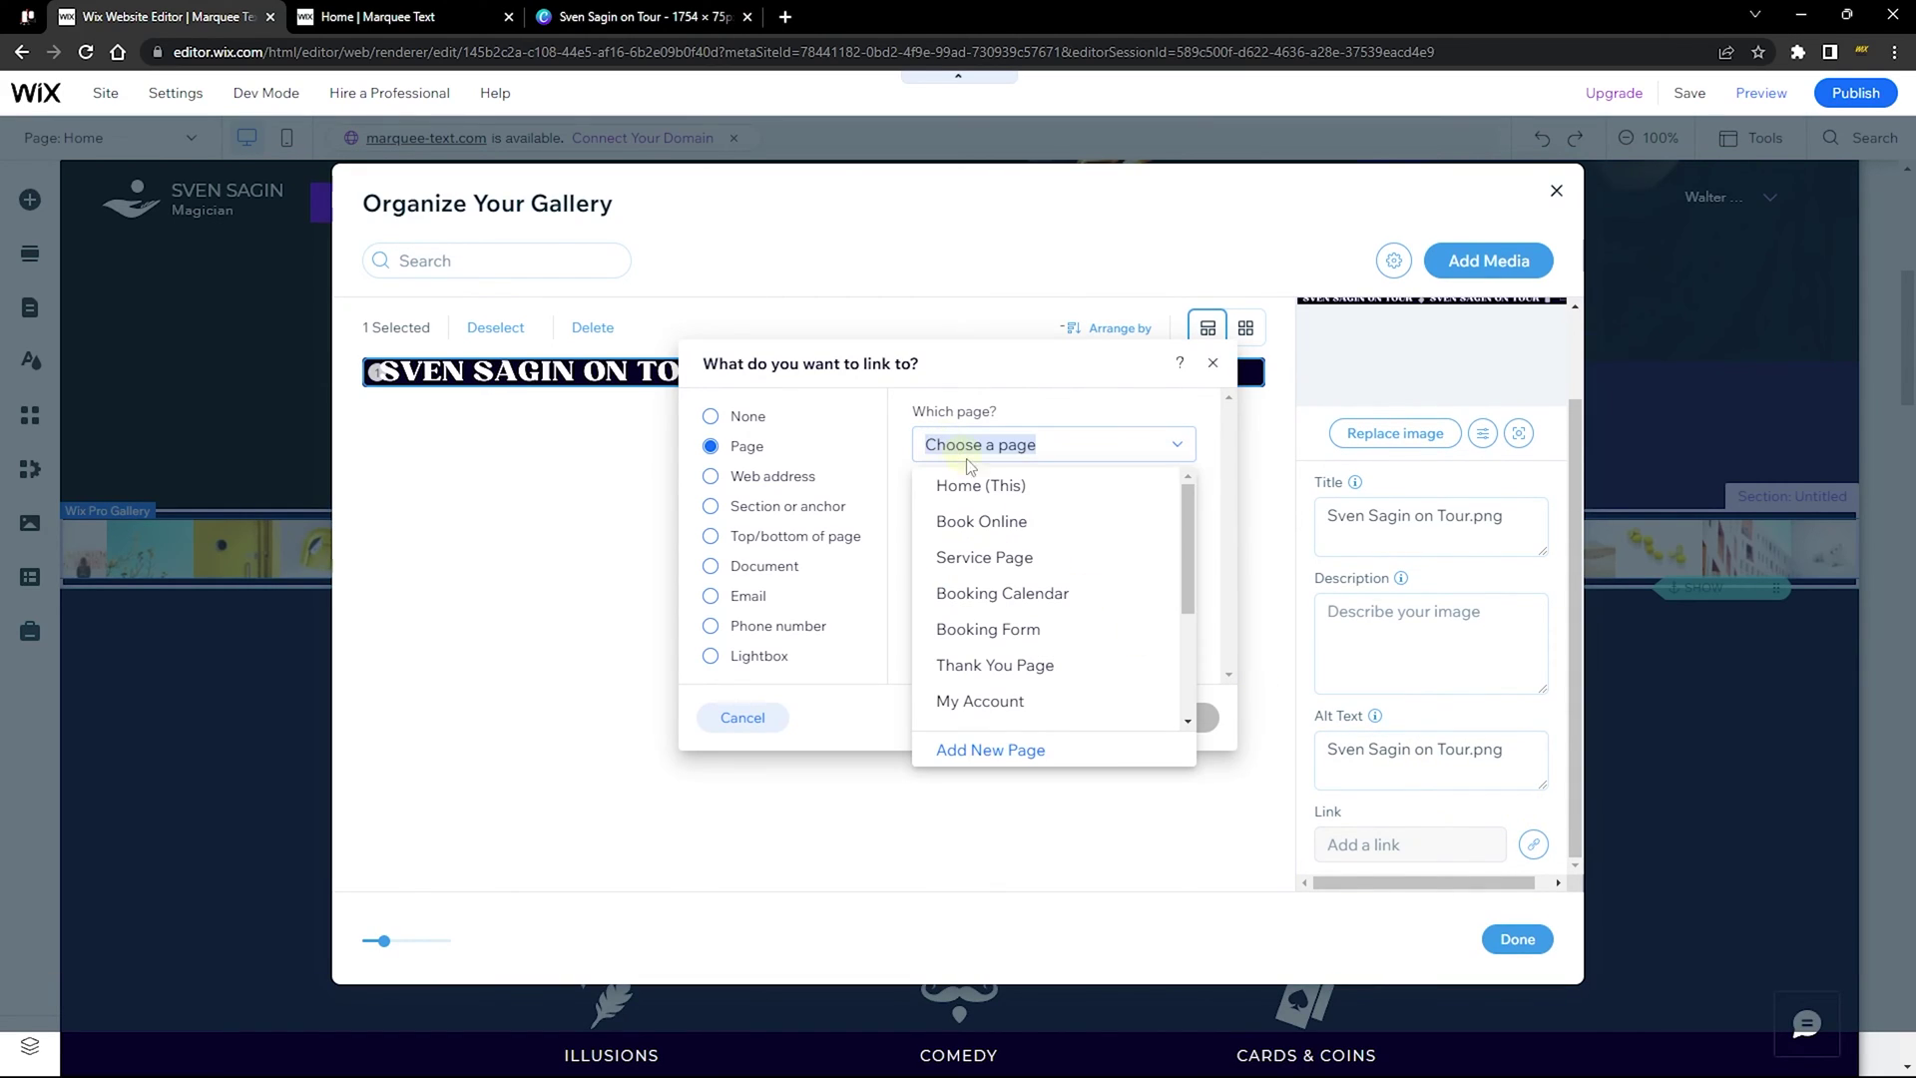
pyautogui.click(993, 527)
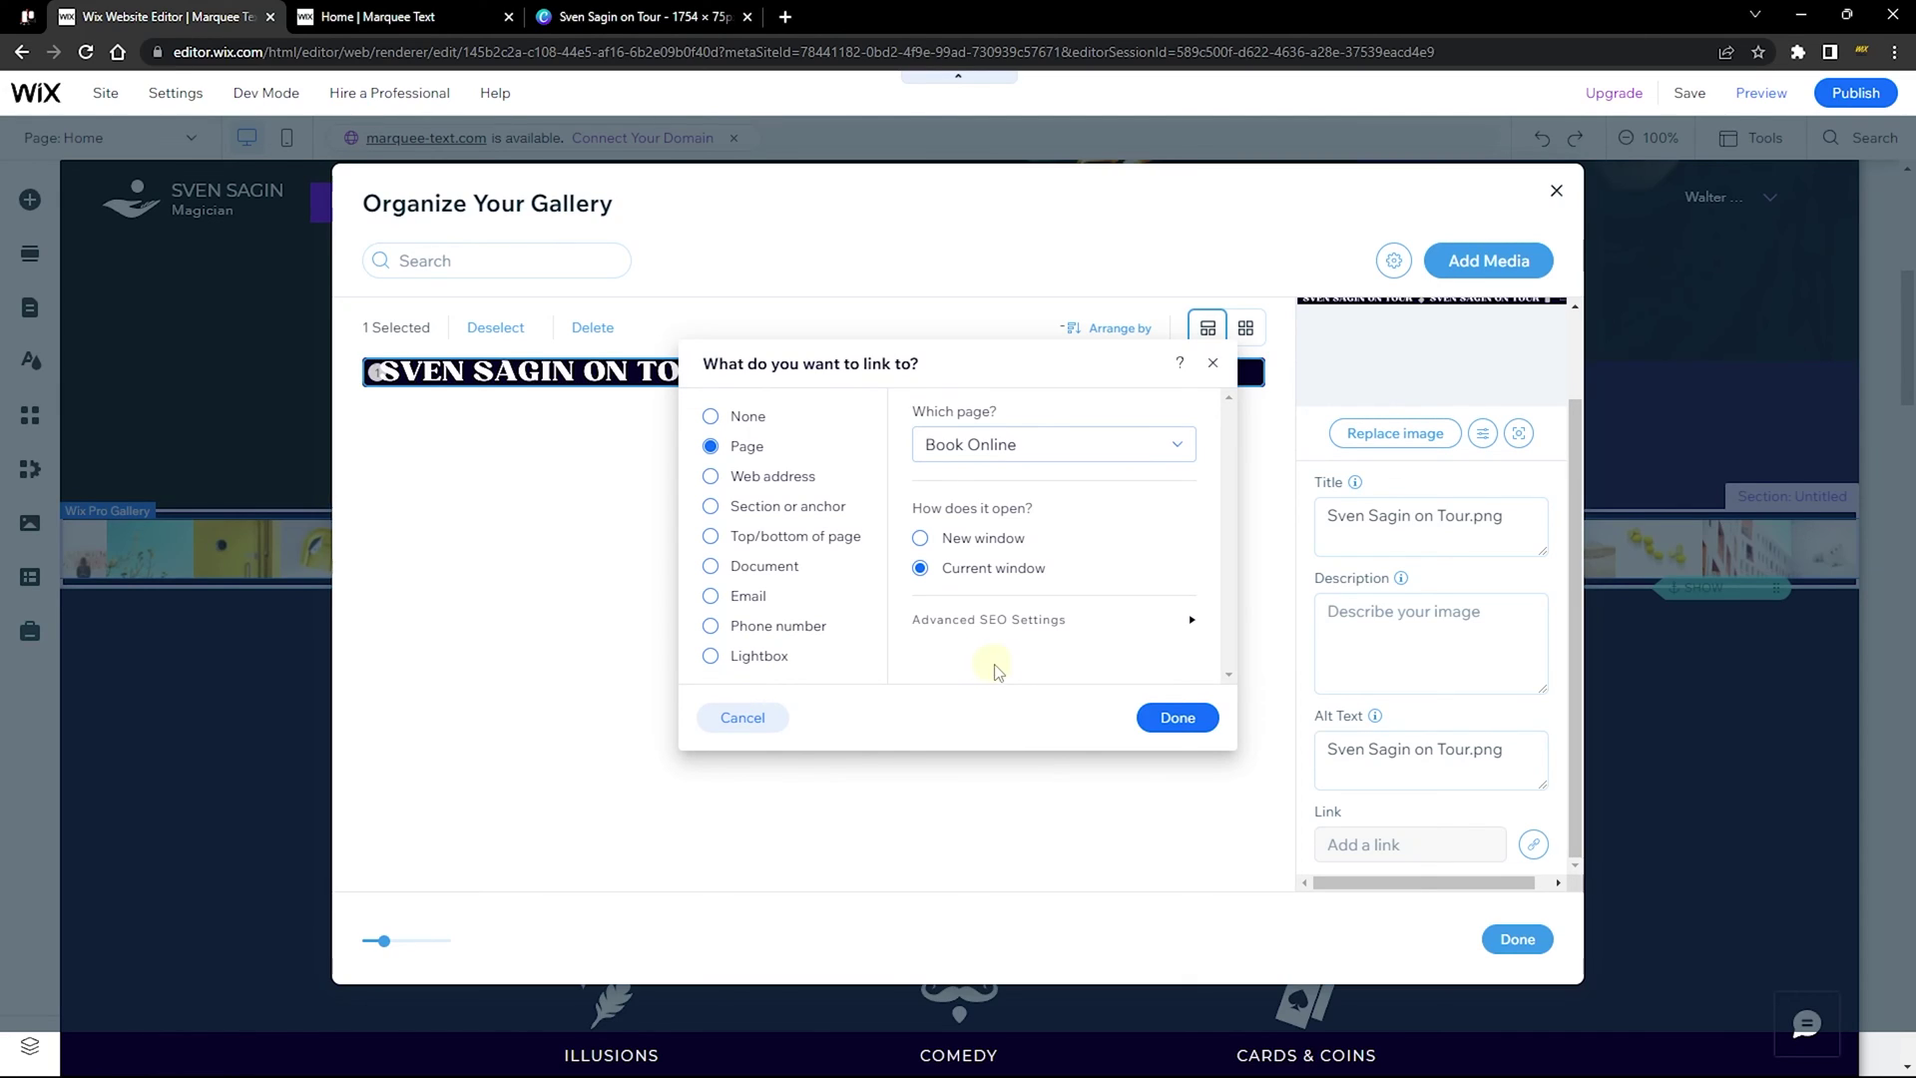
pyautogui.click(1187, 718)
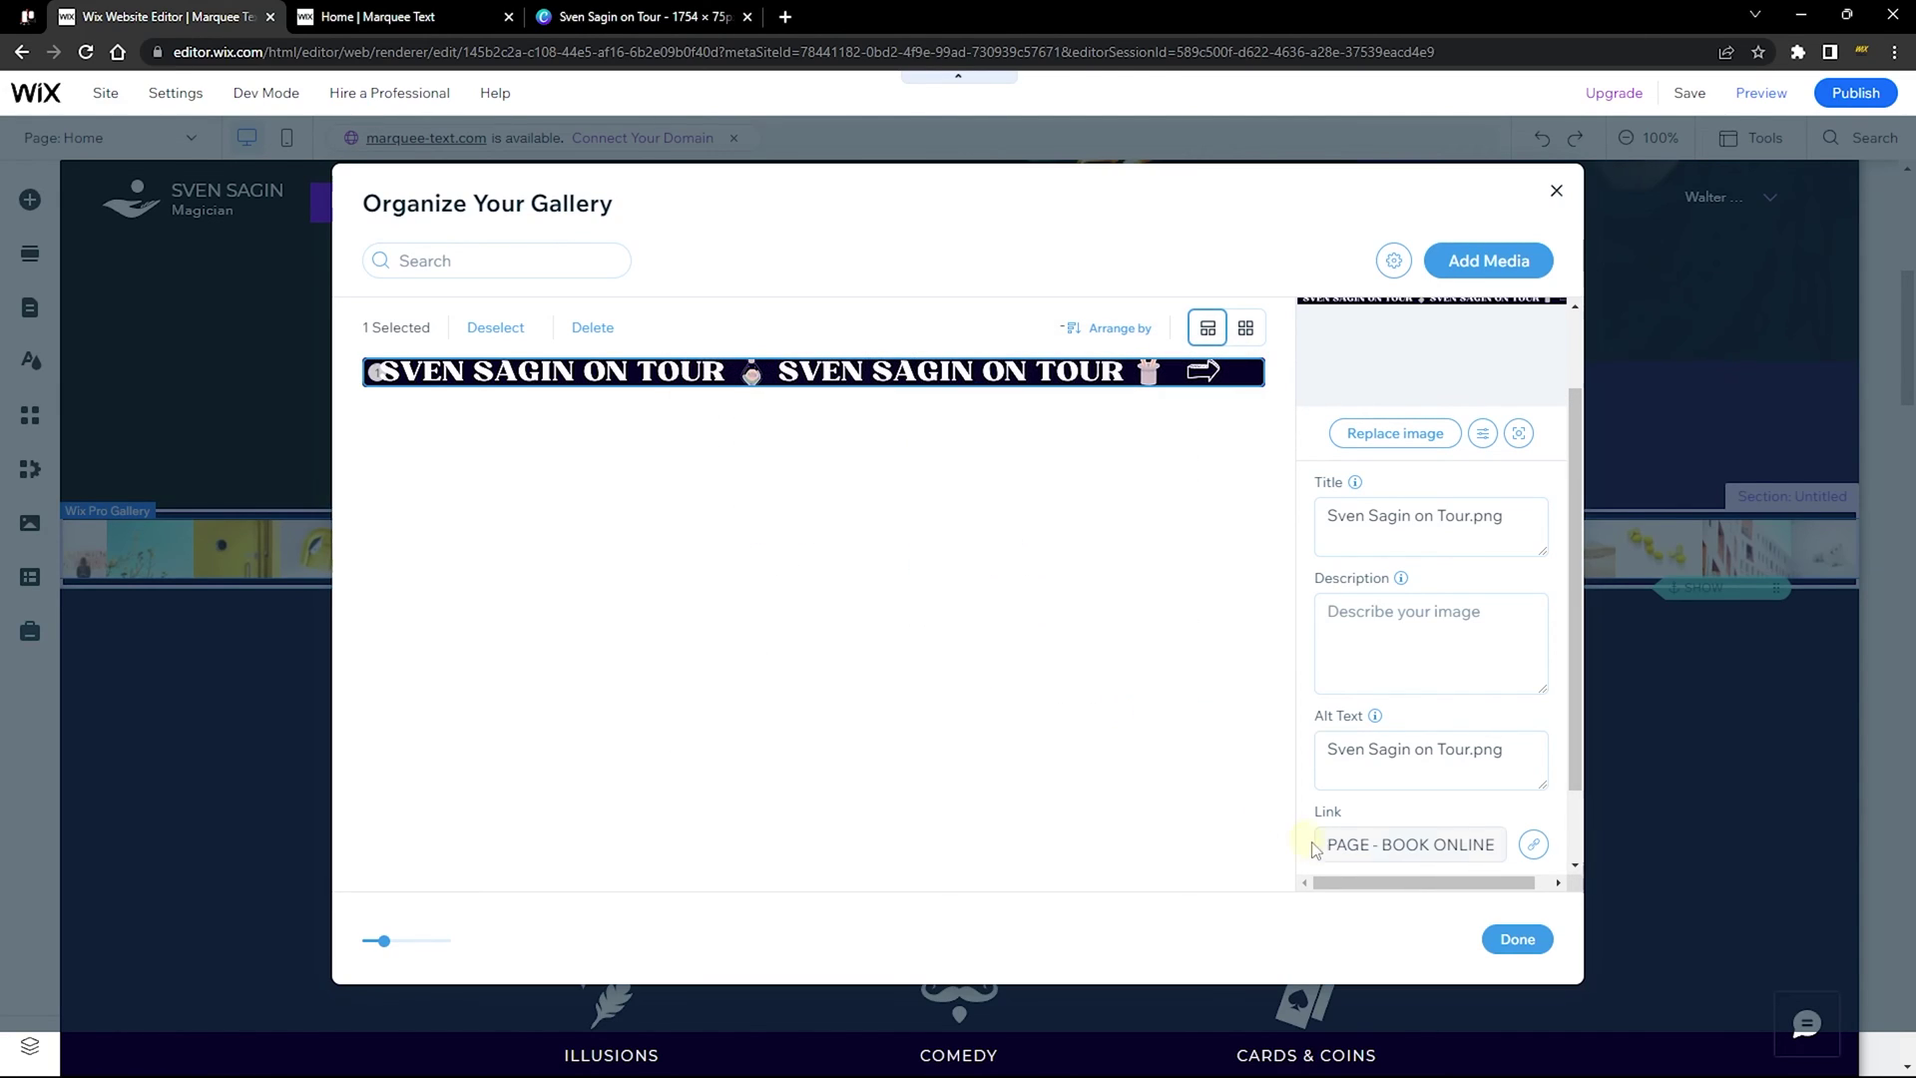
pyautogui.click(1517, 939)
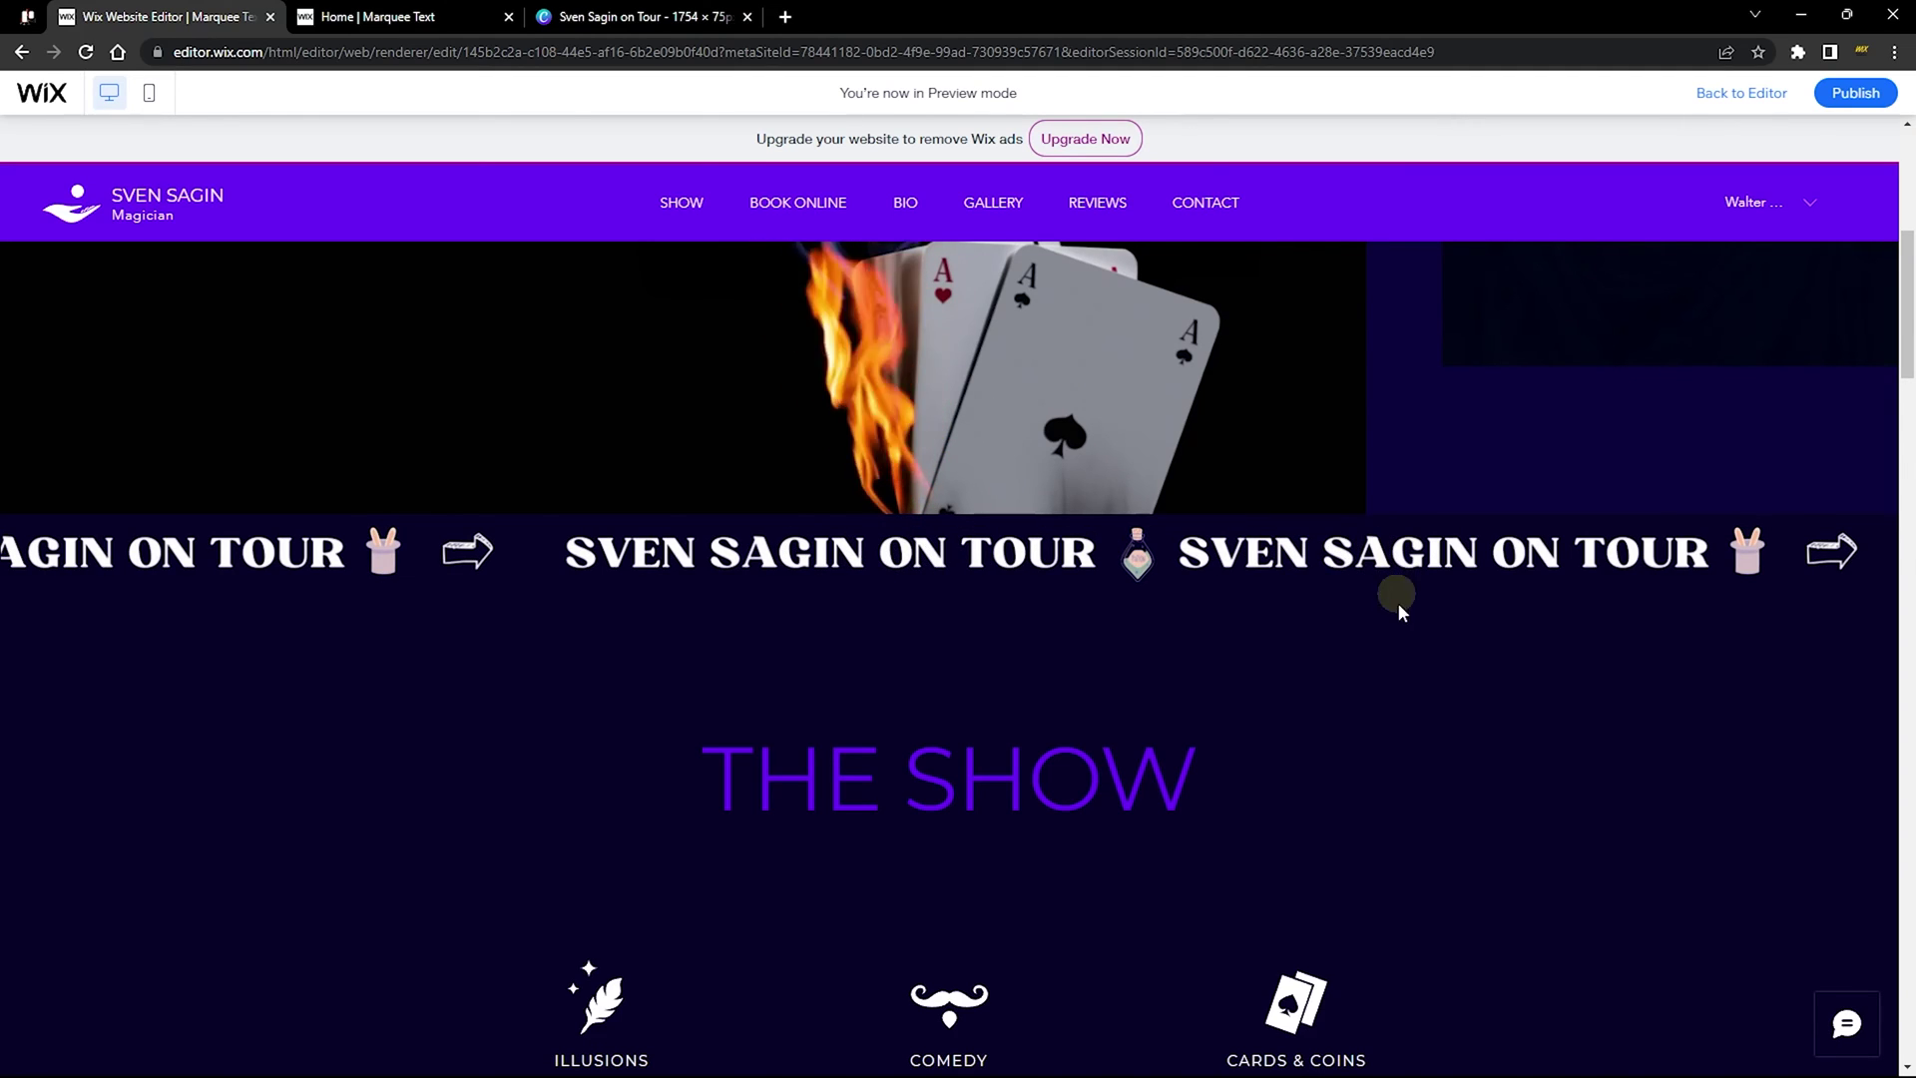
pyautogui.scroll(1, 1423, 685)
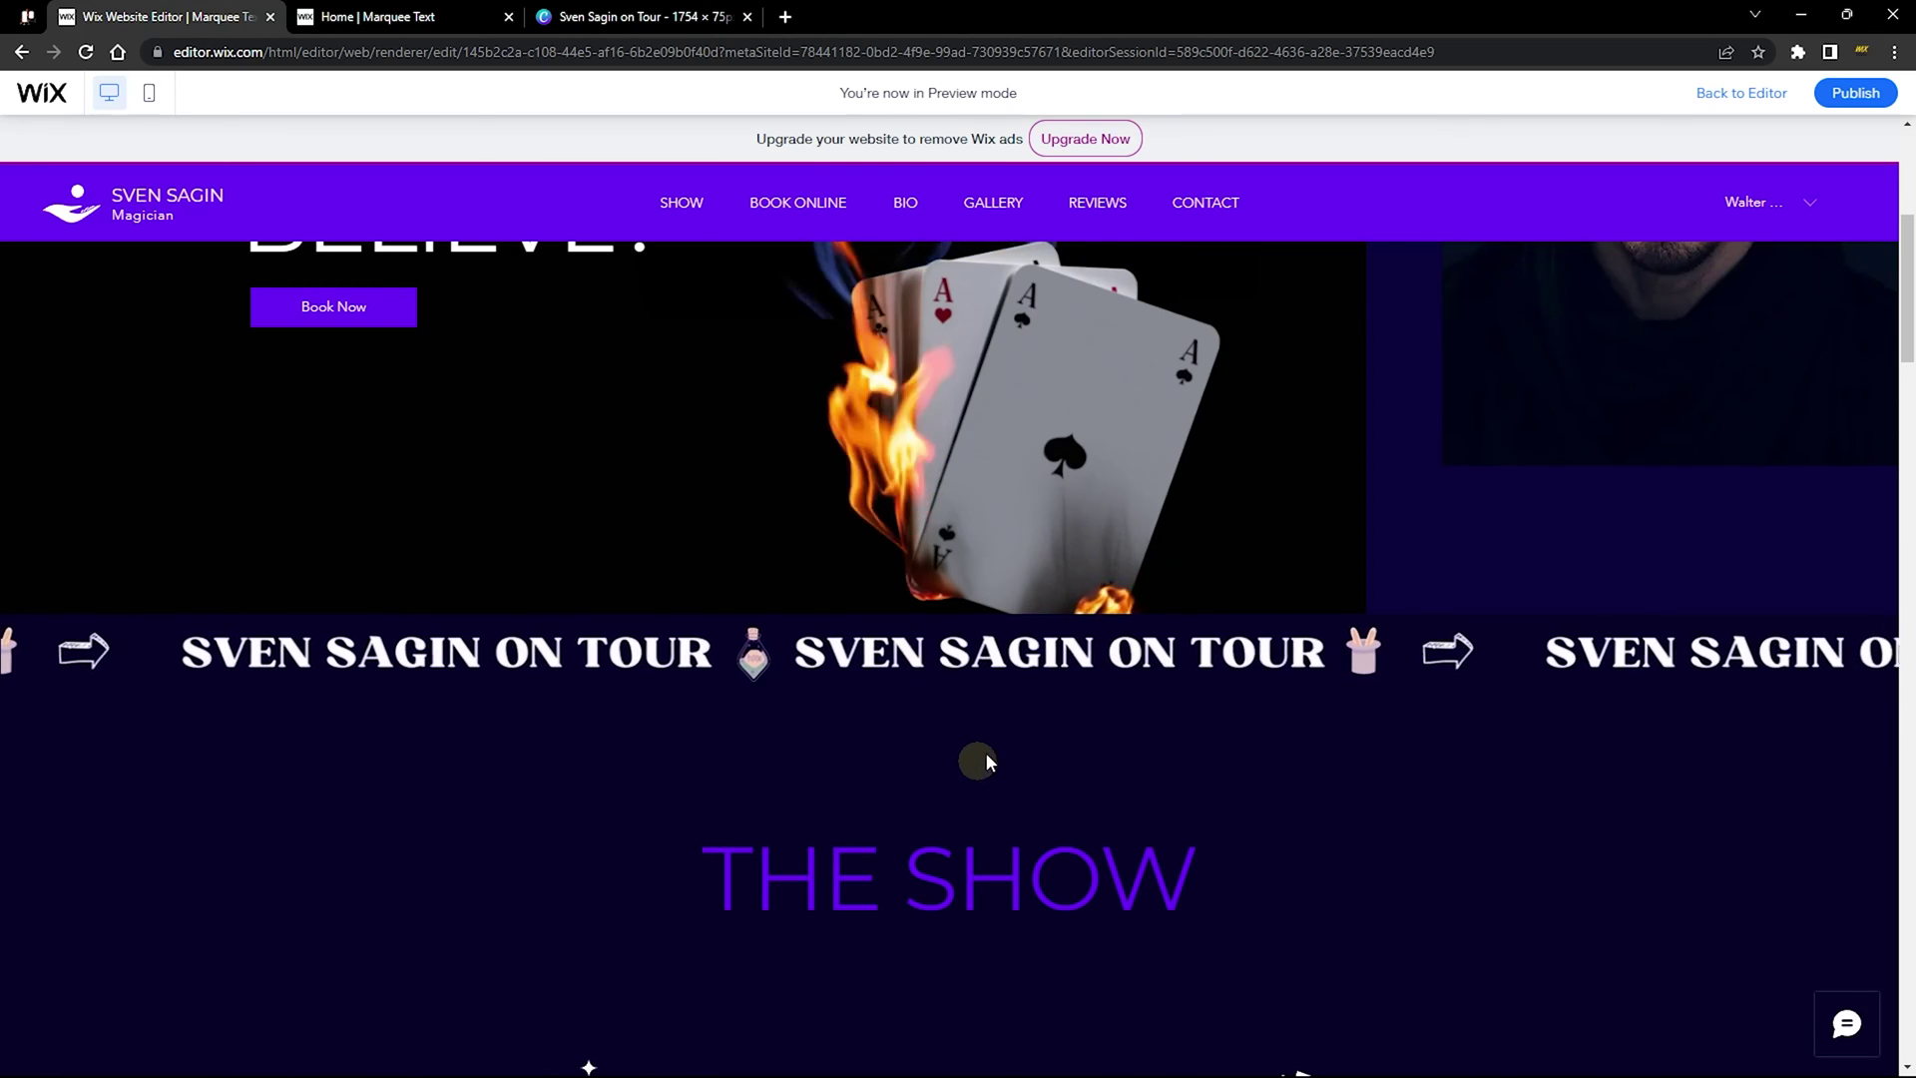
pyautogui.hotkey('ctrl', 'Tab')
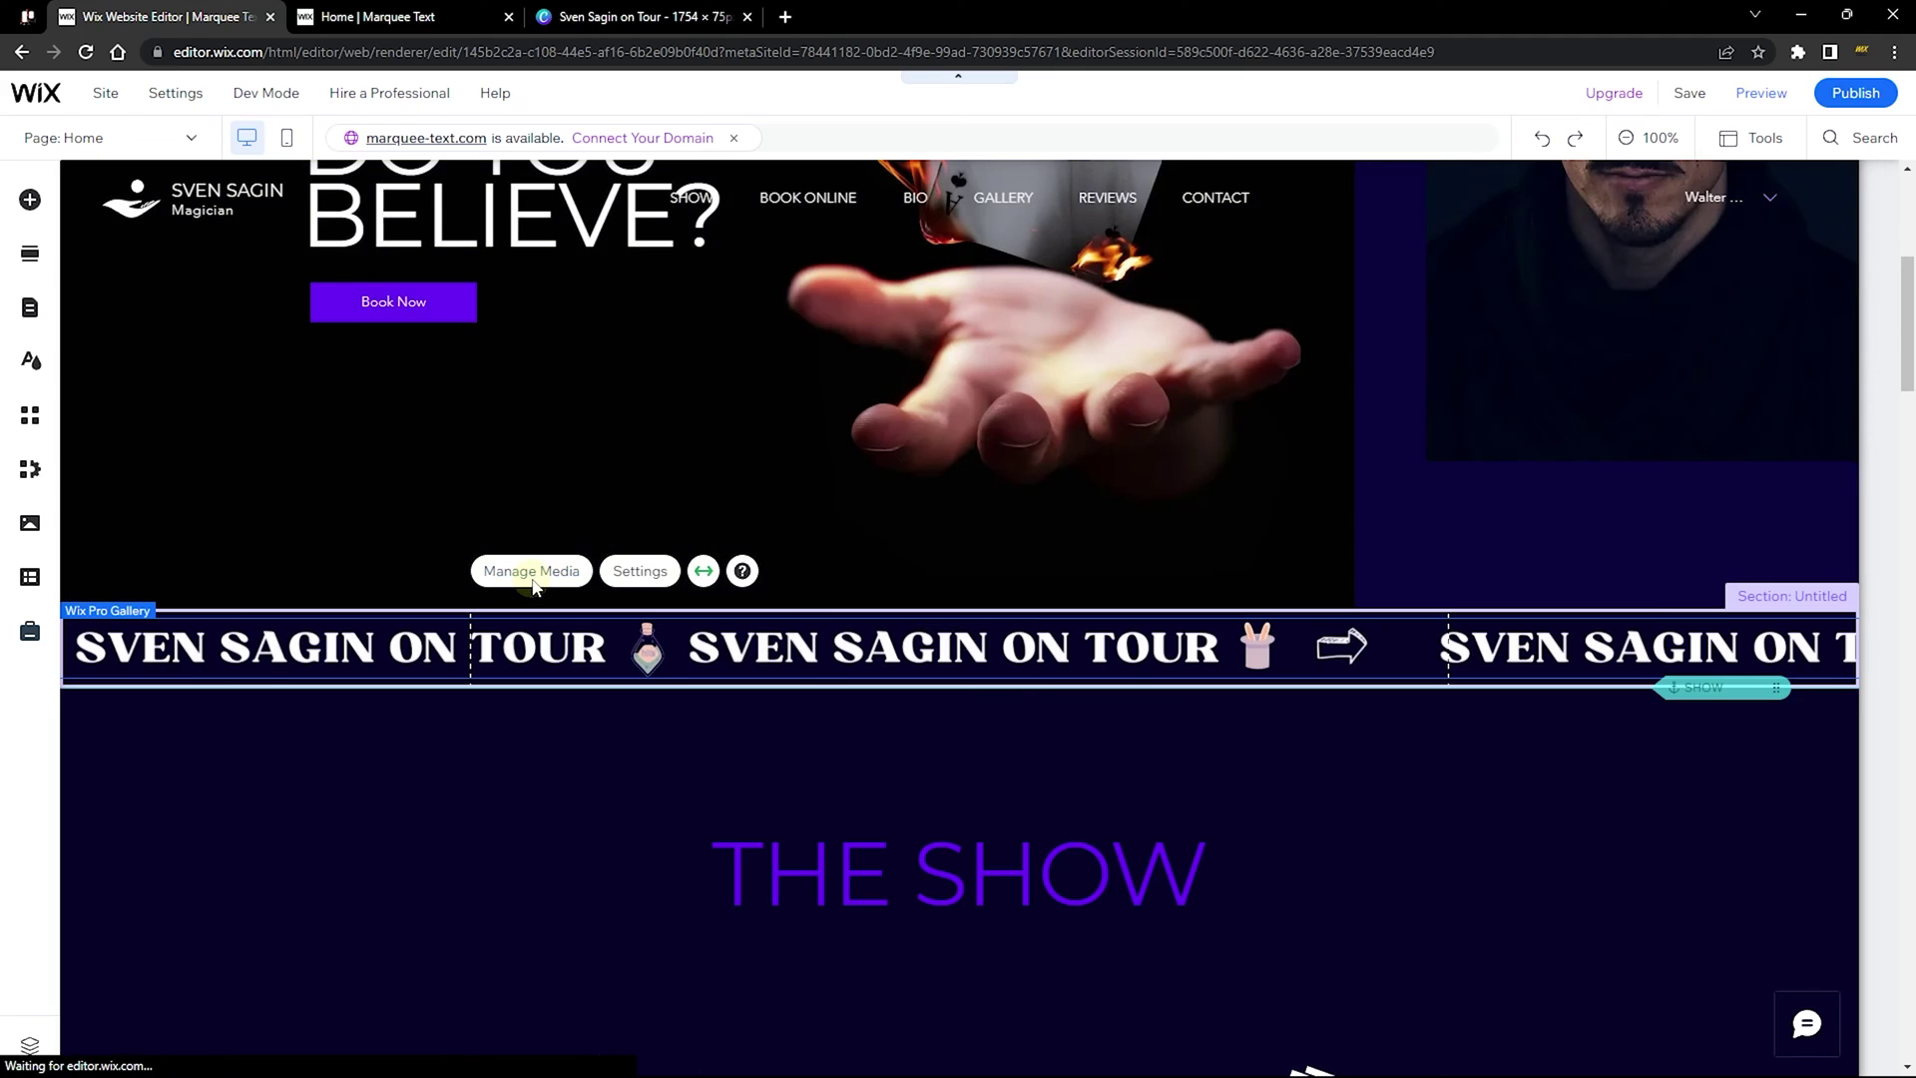
# Add extra copies of Sven Sagin on Tour.png to the gallery and select the second one.
pyautogui.click(531, 574)
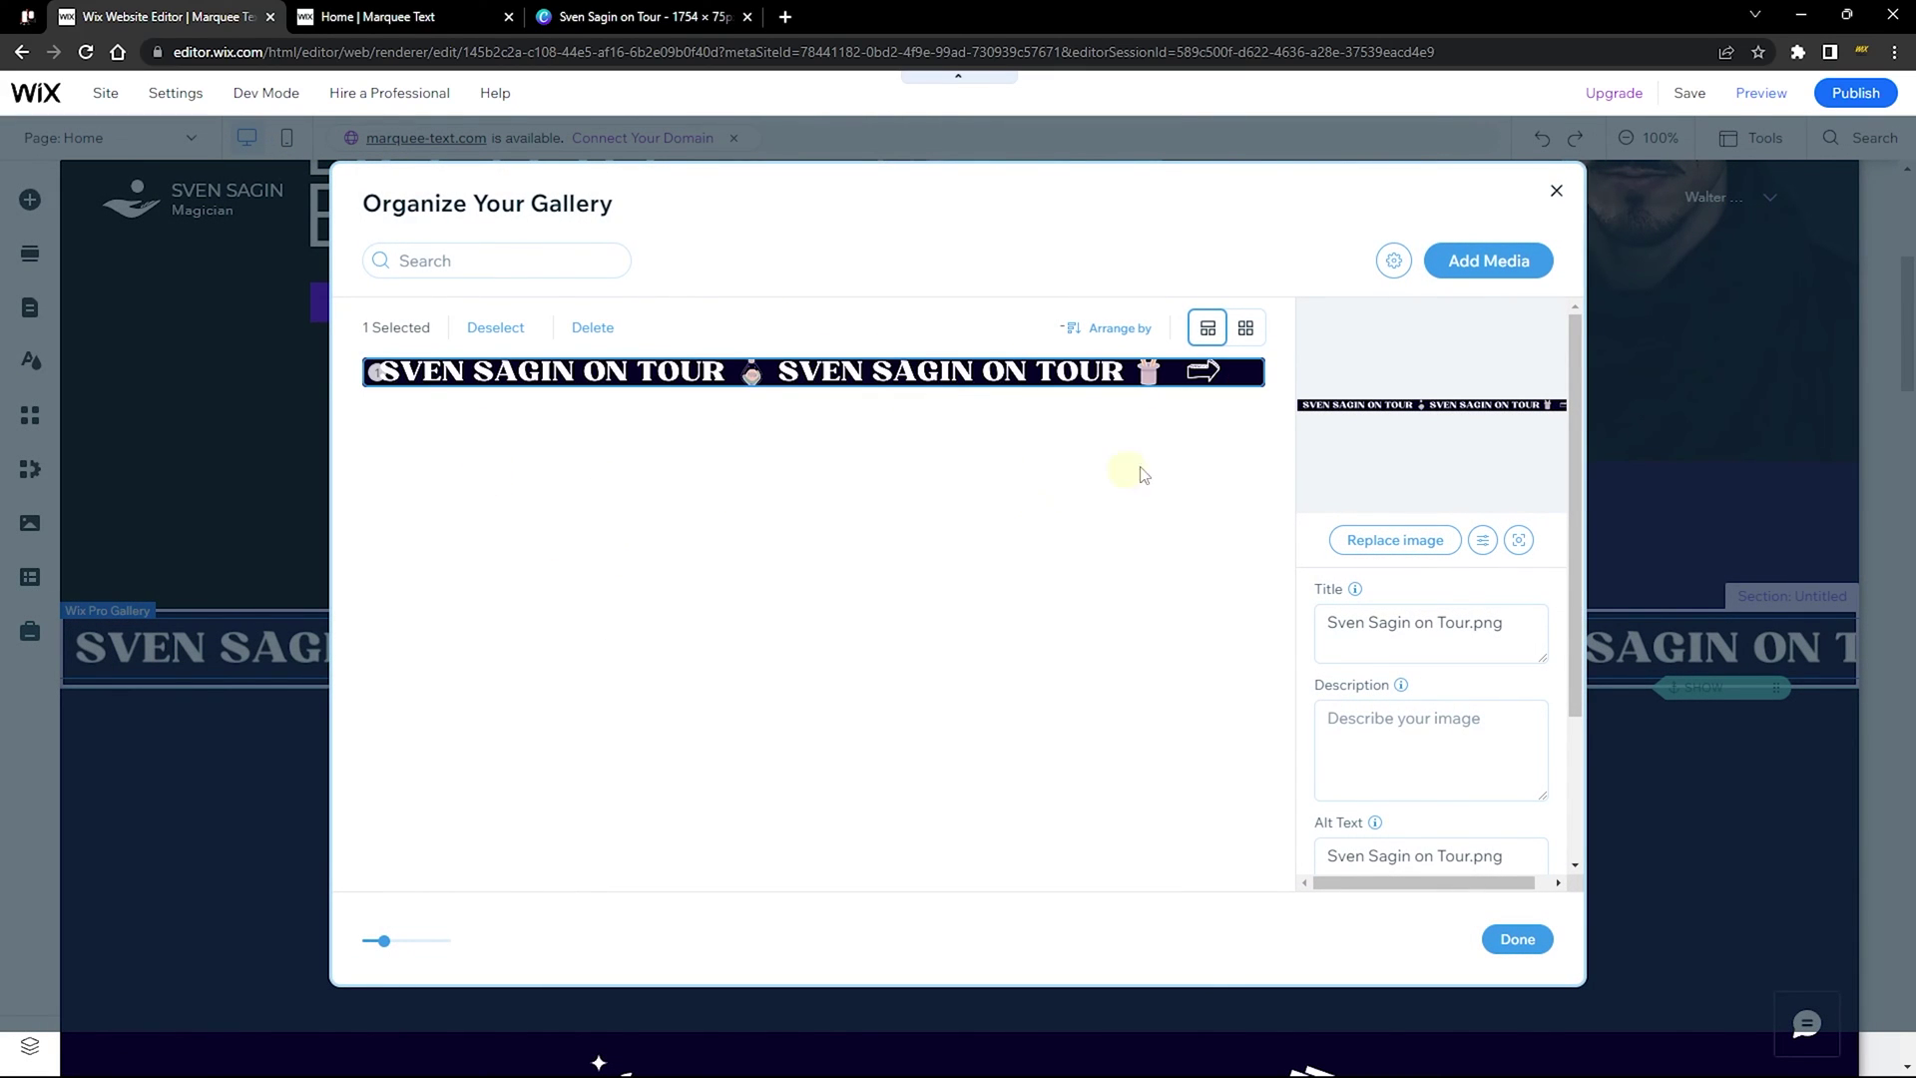
pyautogui.click(1496, 263)
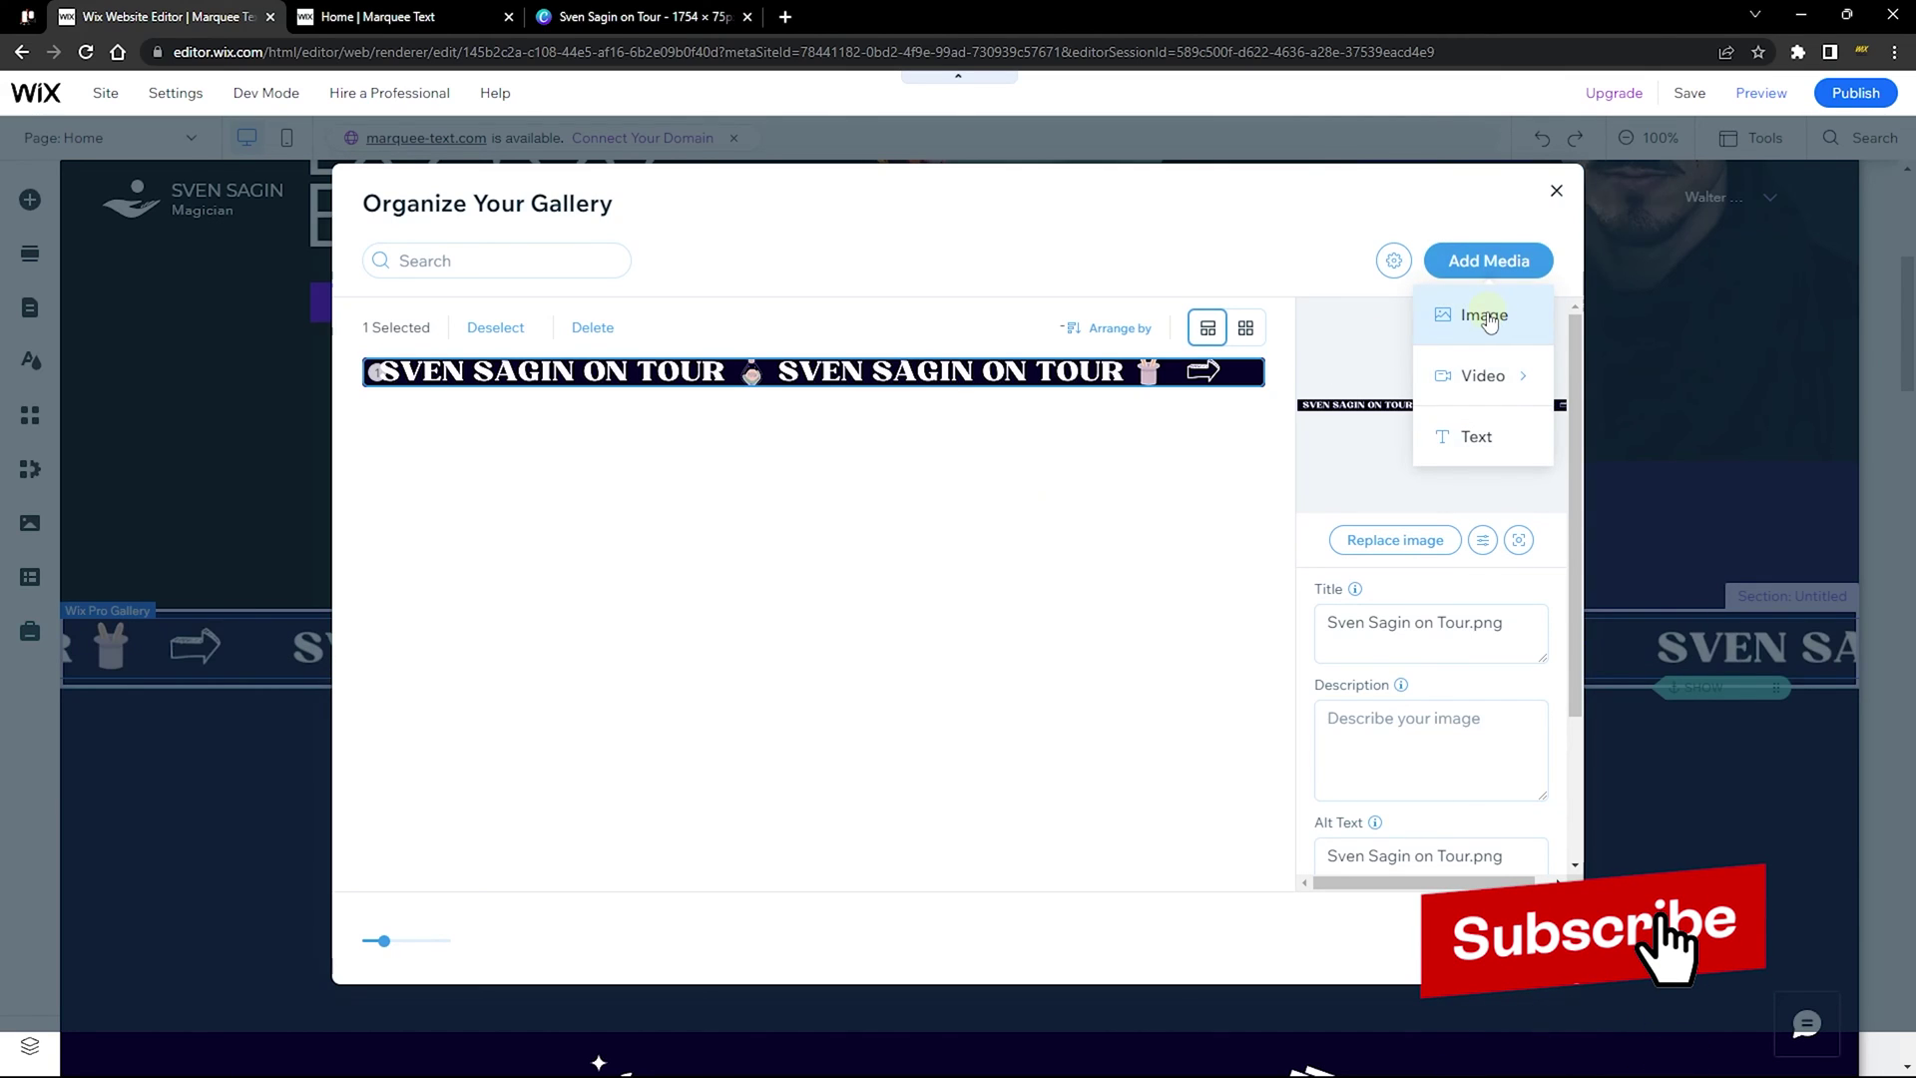
pyautogui.click(1486, 317)
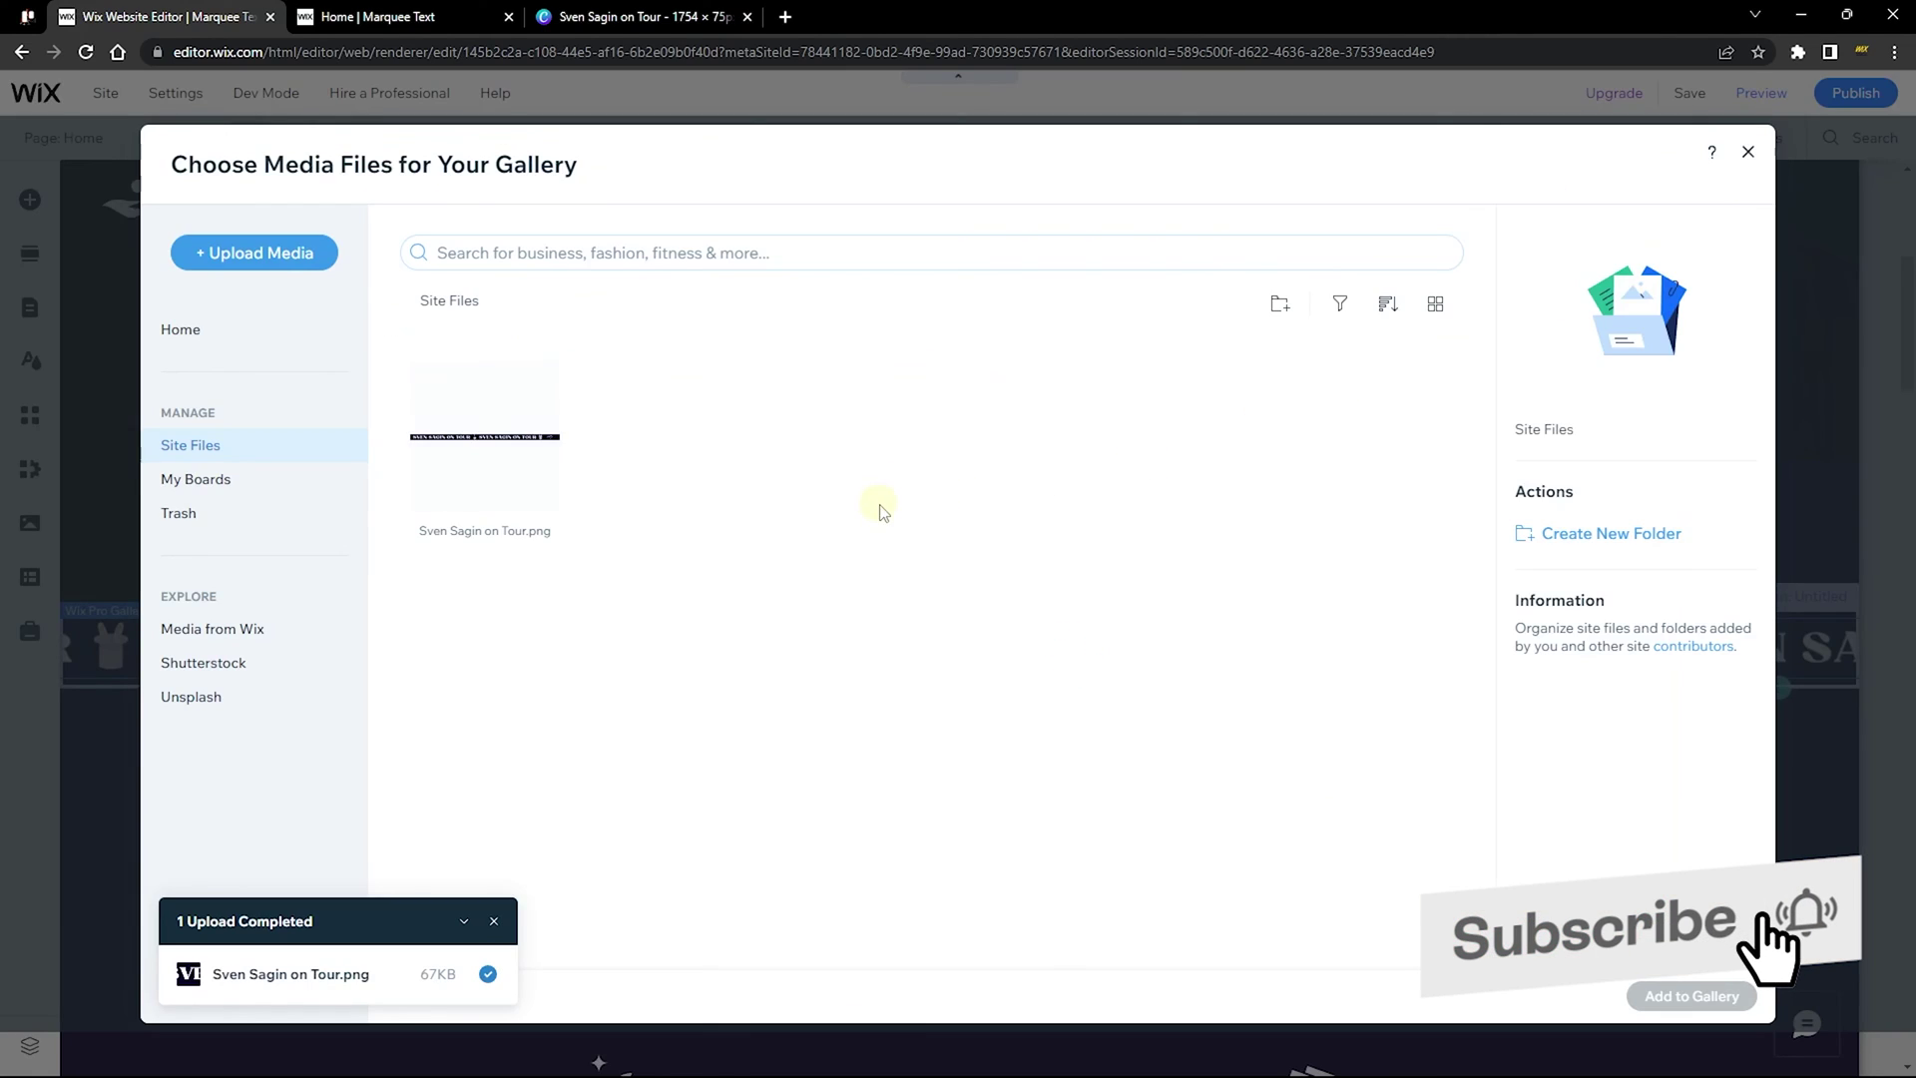
pyautogui.doubleClick(505, 469)
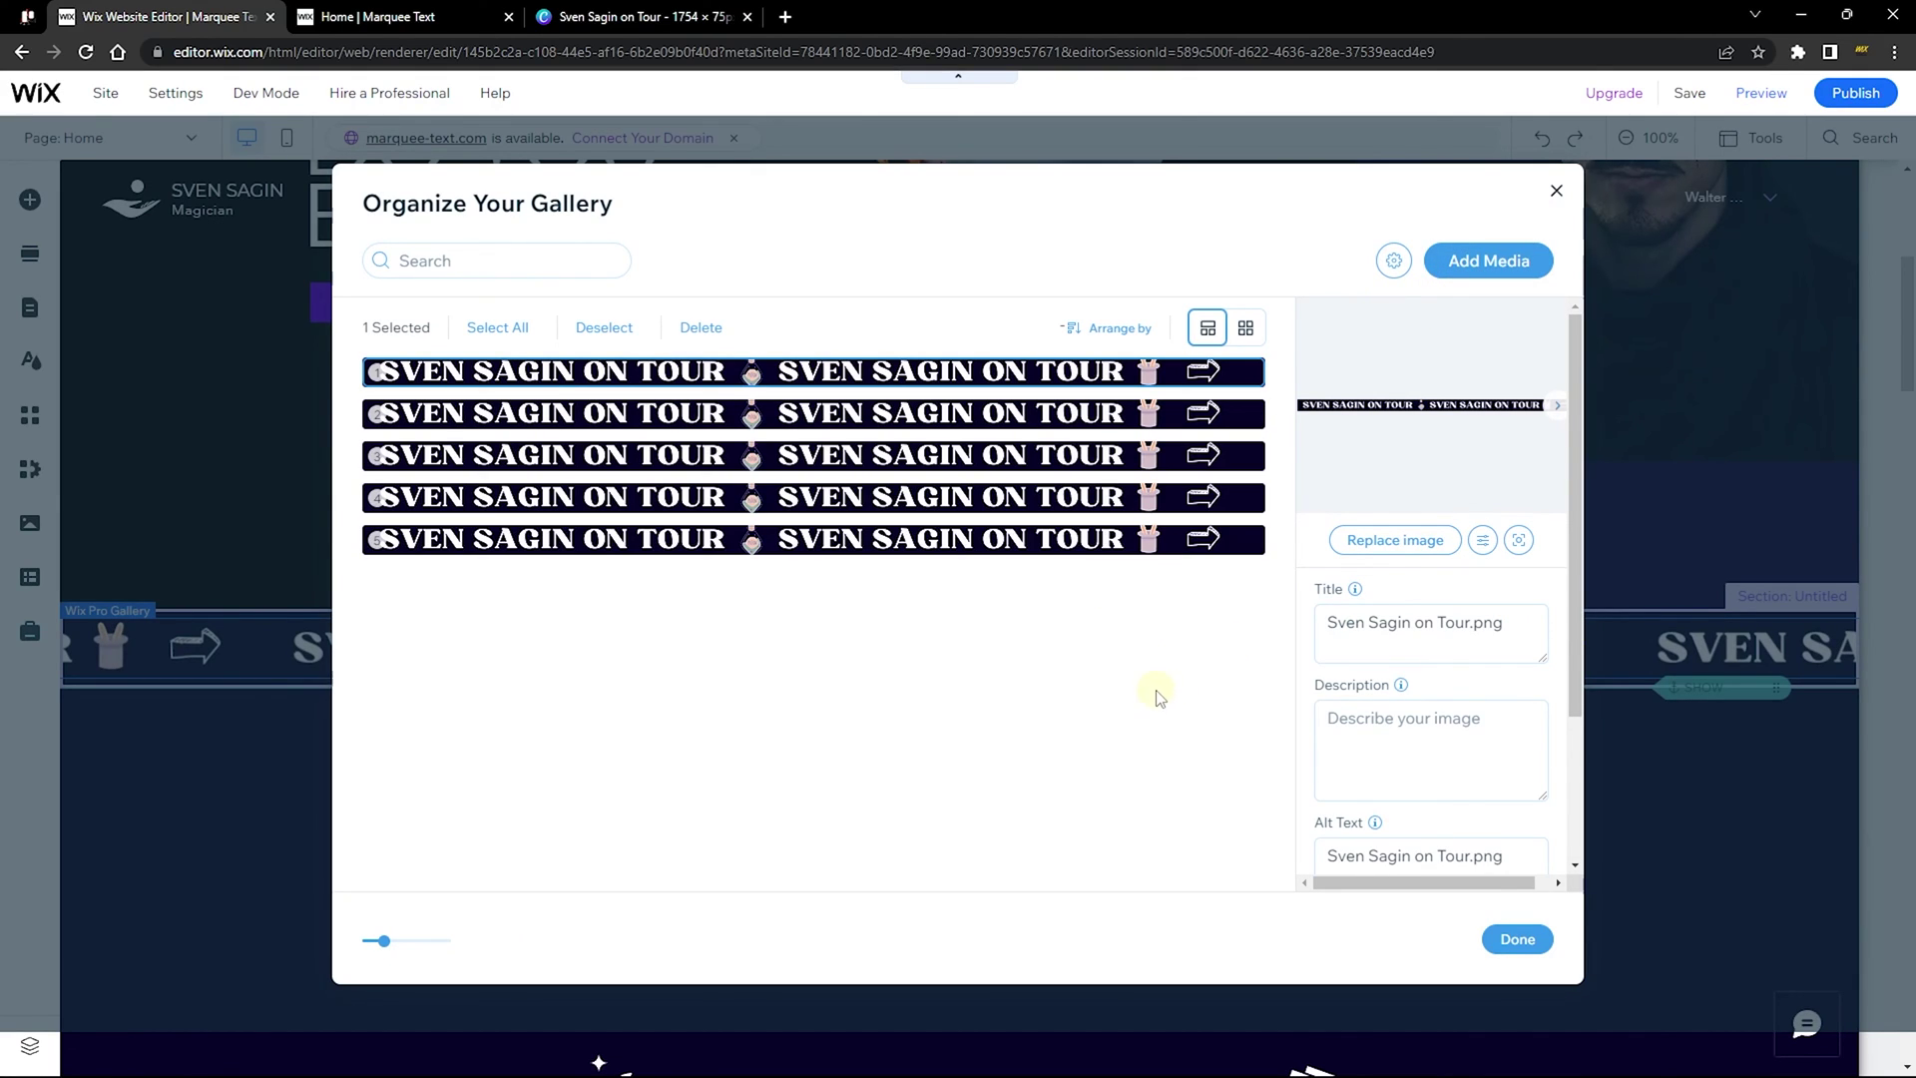
pyautogui.click(1125, 419)
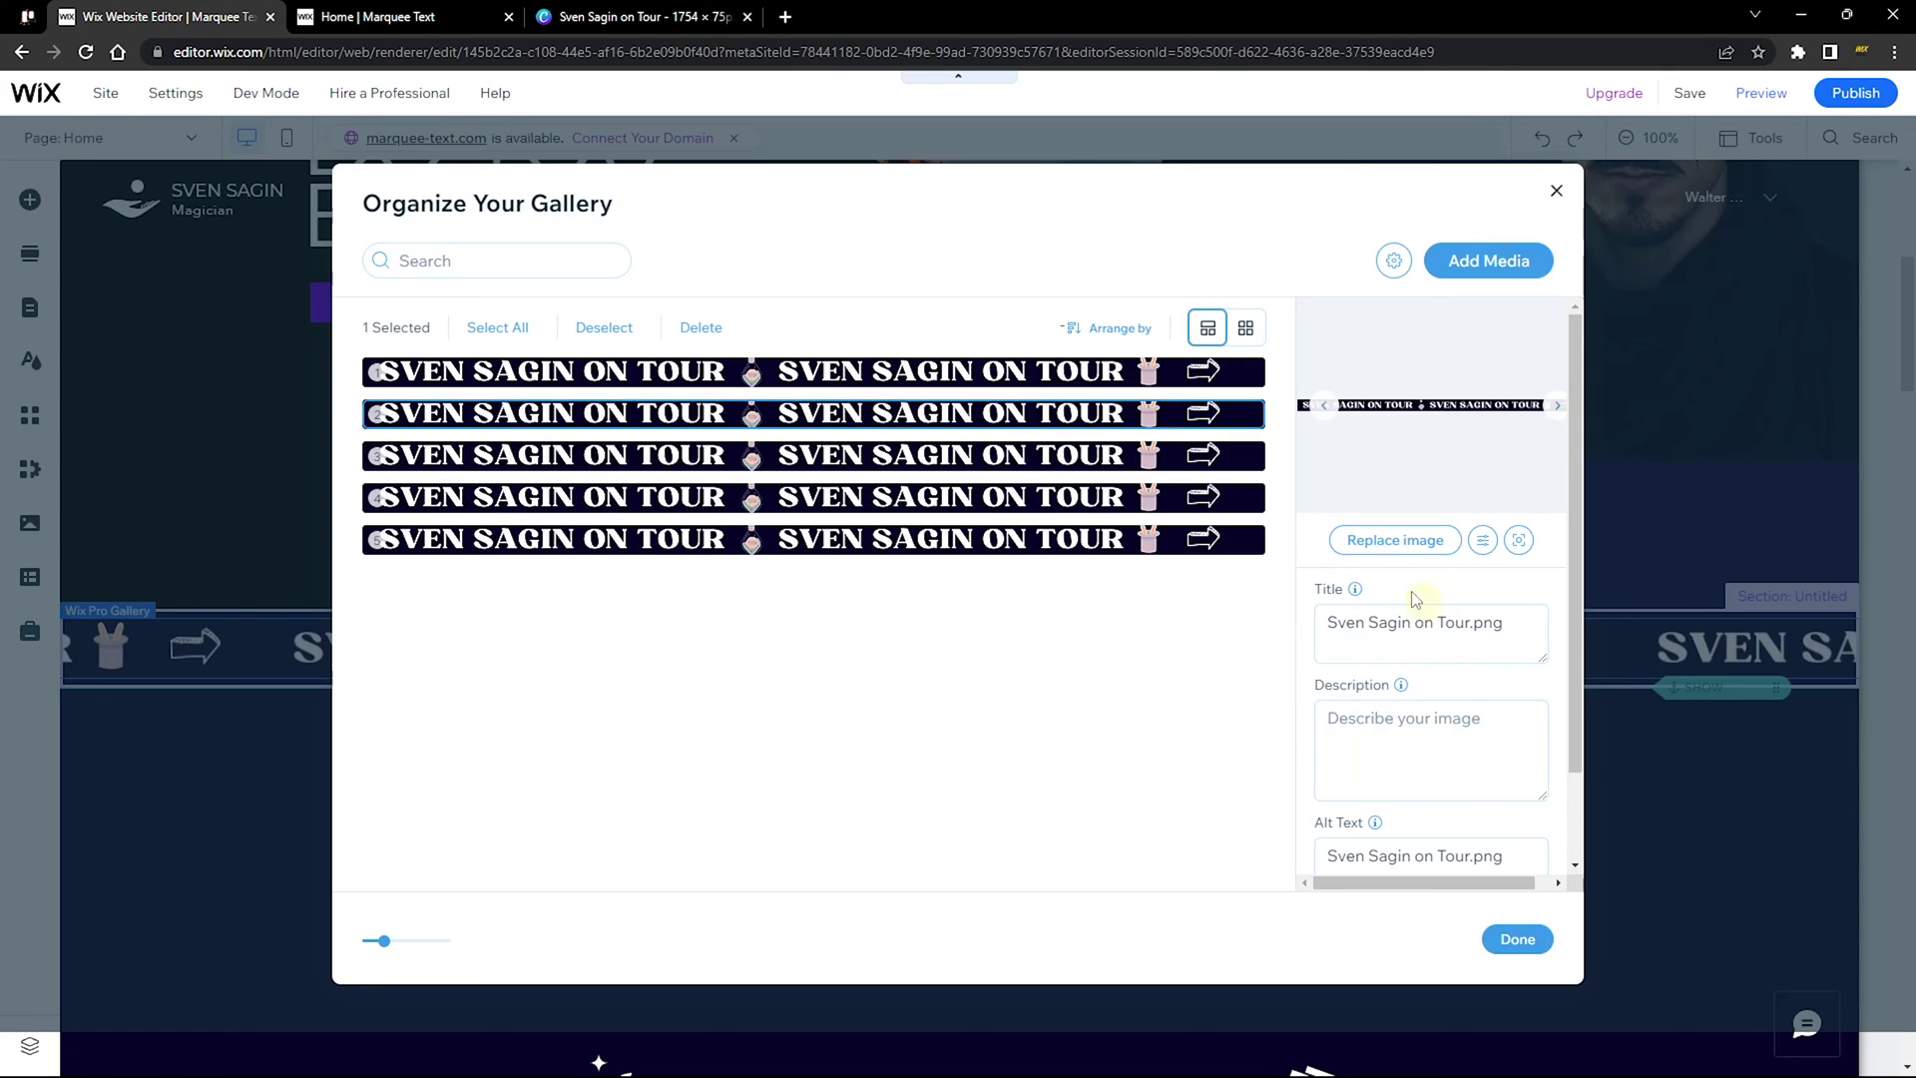
pyautogui.scroll(-1, 1395, 578)
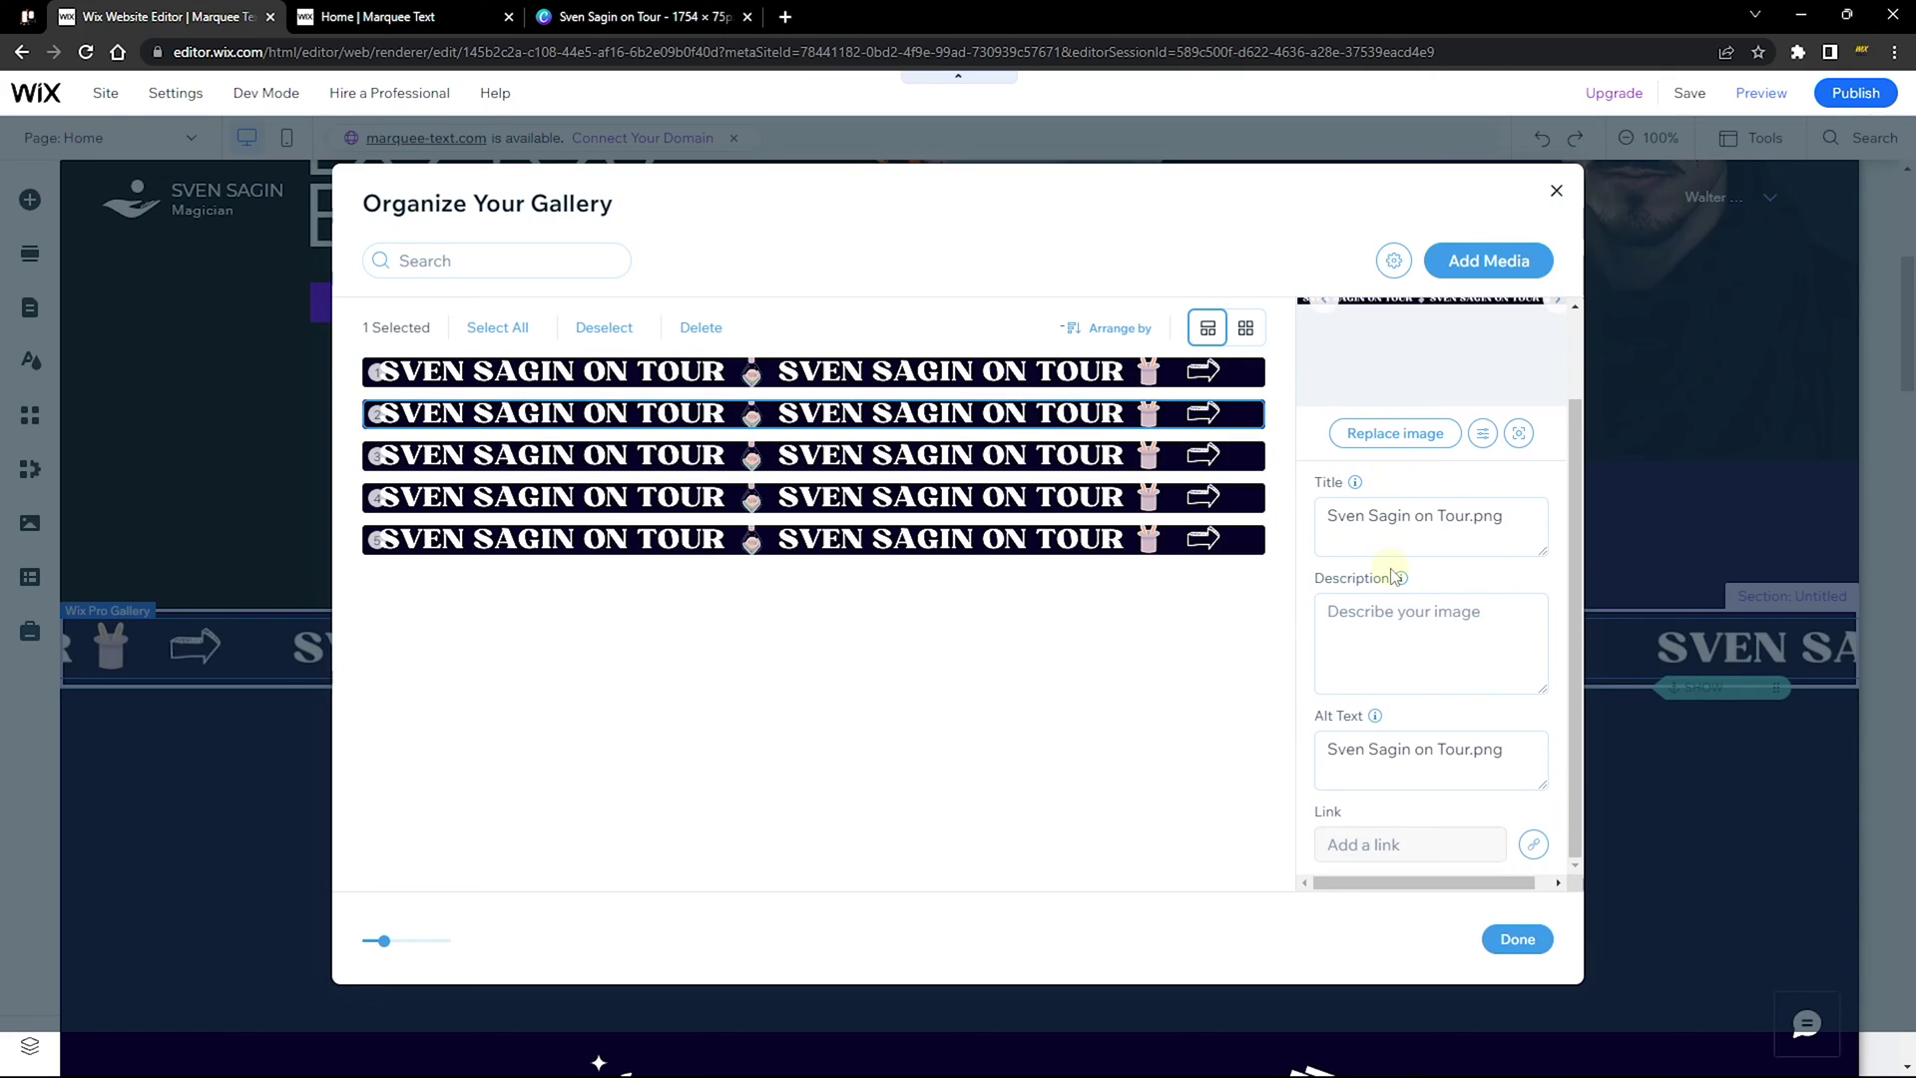
# Link the banner copies to the Book Online page, then close Organize Your Gallery.
pyautogui.click(1534, 846)
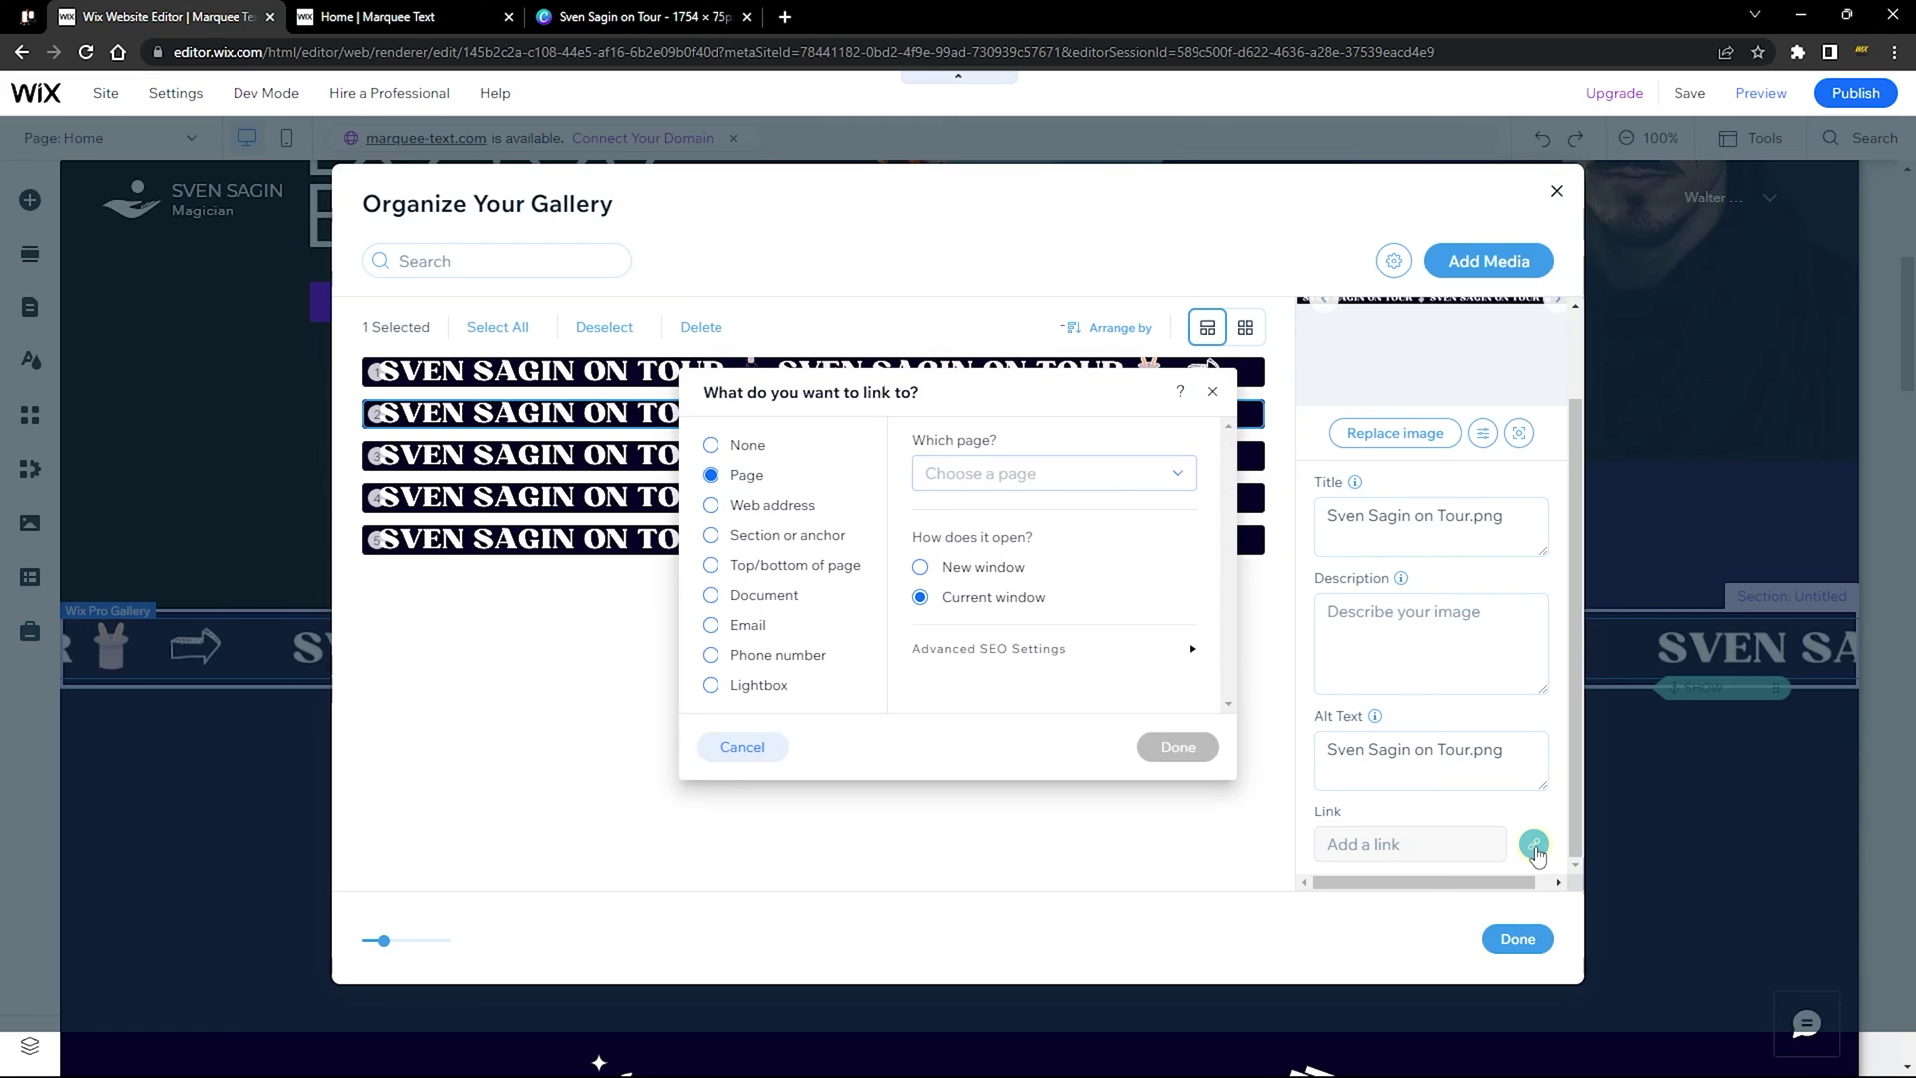
pyautogui.click(970, 496)
pyautogui.click(998, 547)
pyautogui.click(1175, 747)
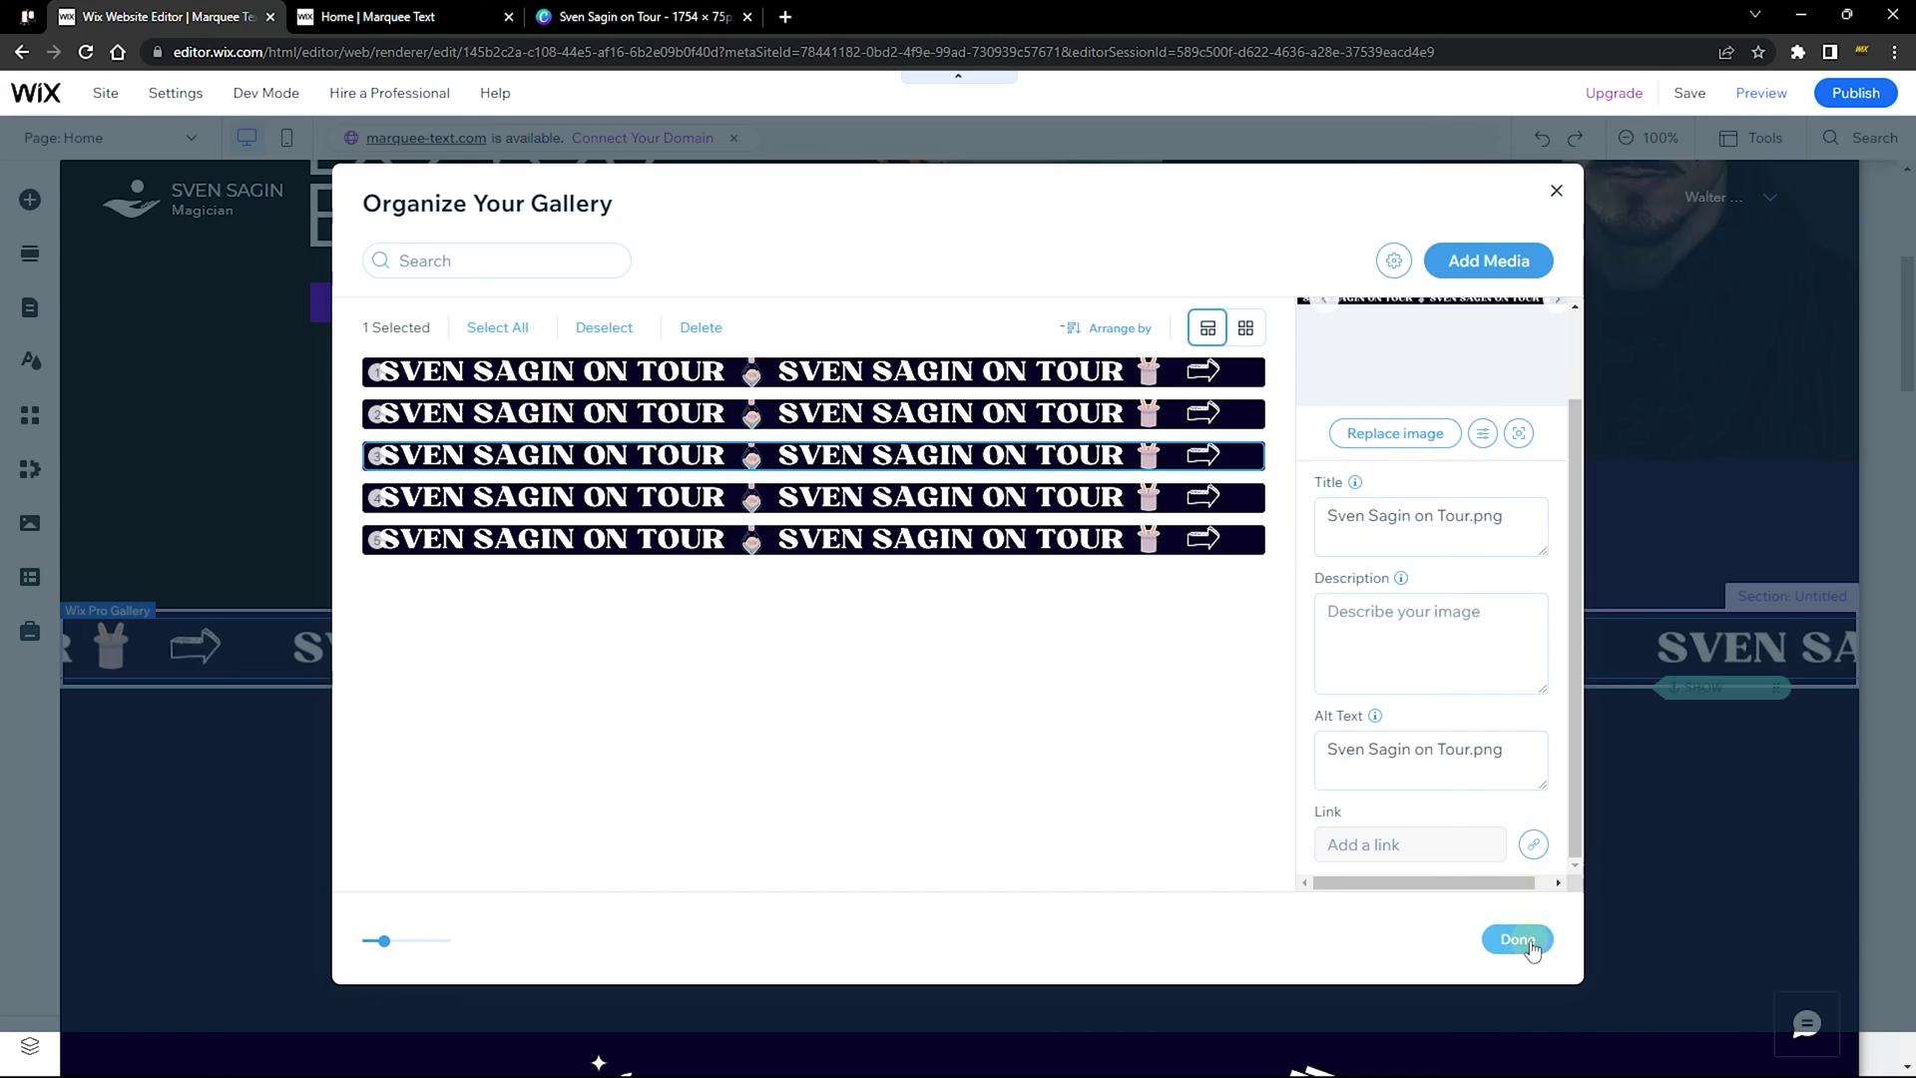
pyautogui.click(1536, 852)
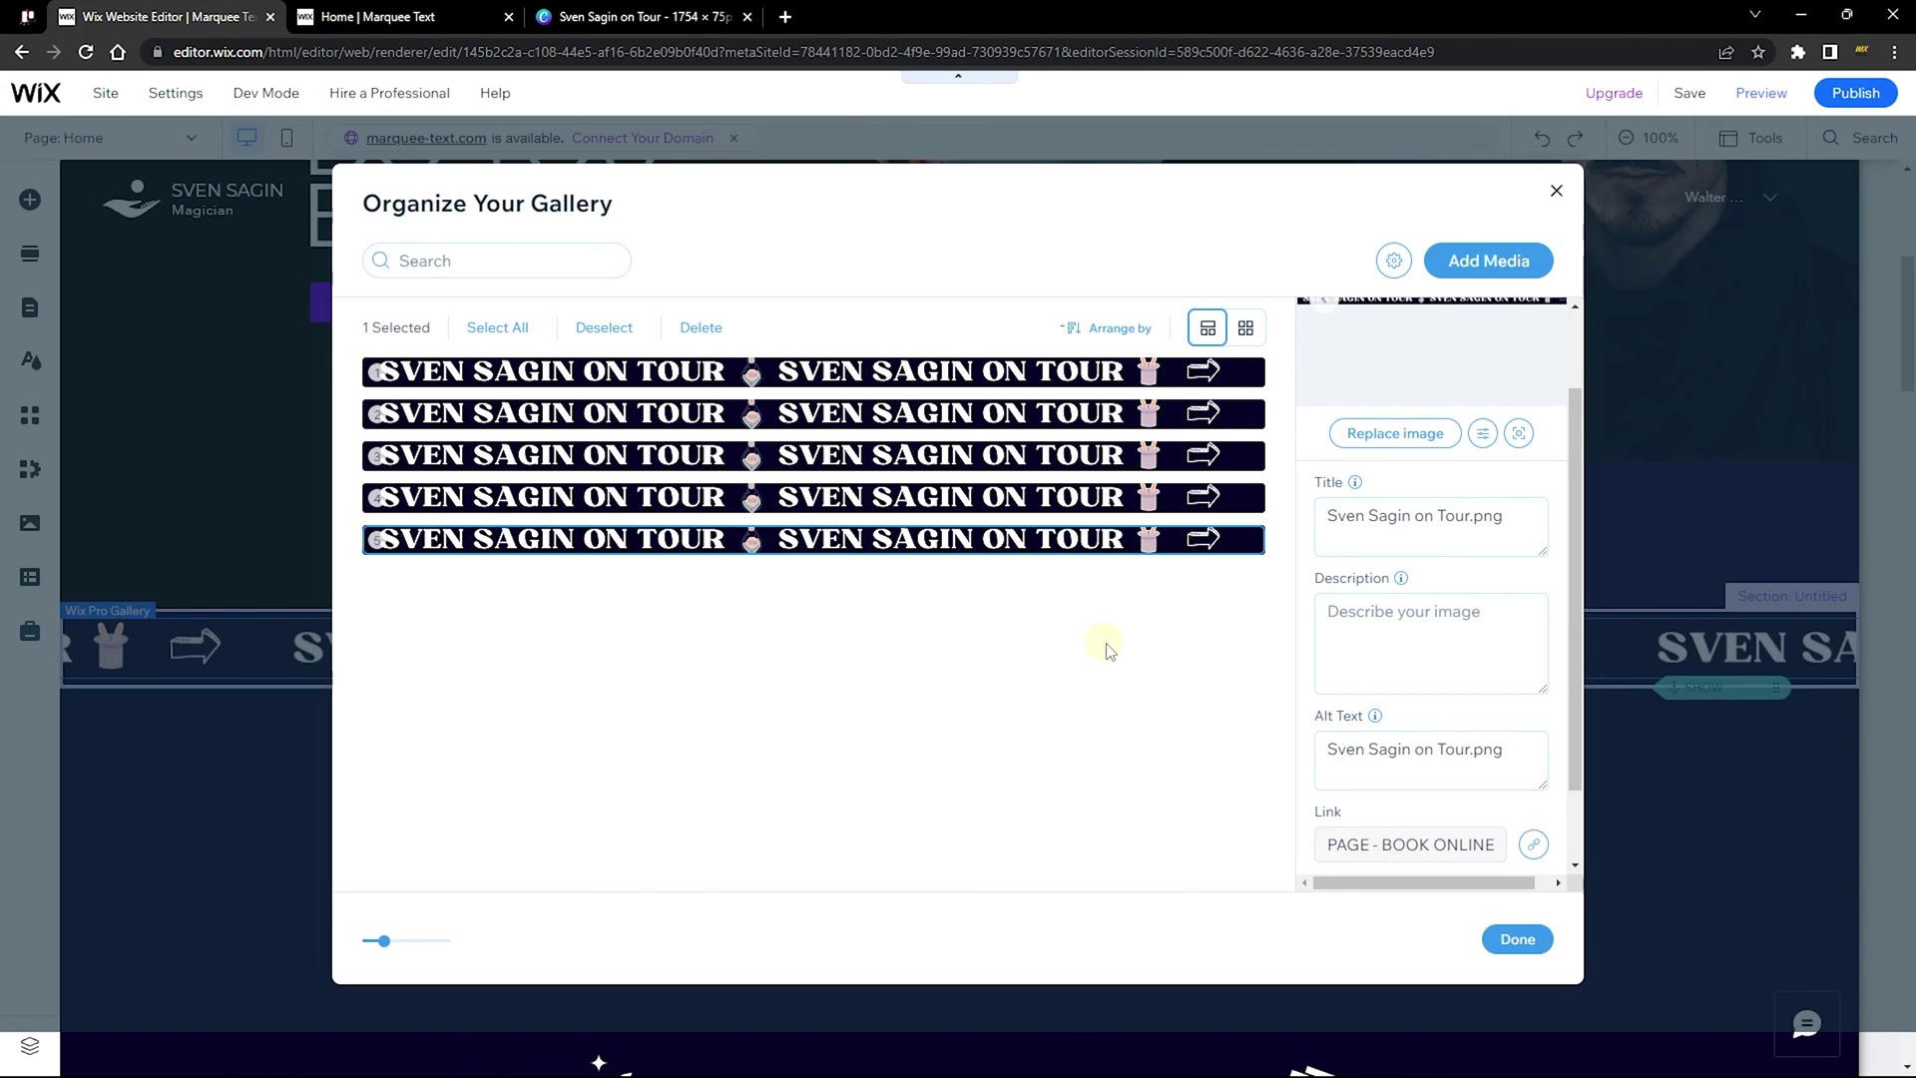
pyautogui.click(1509, 942)
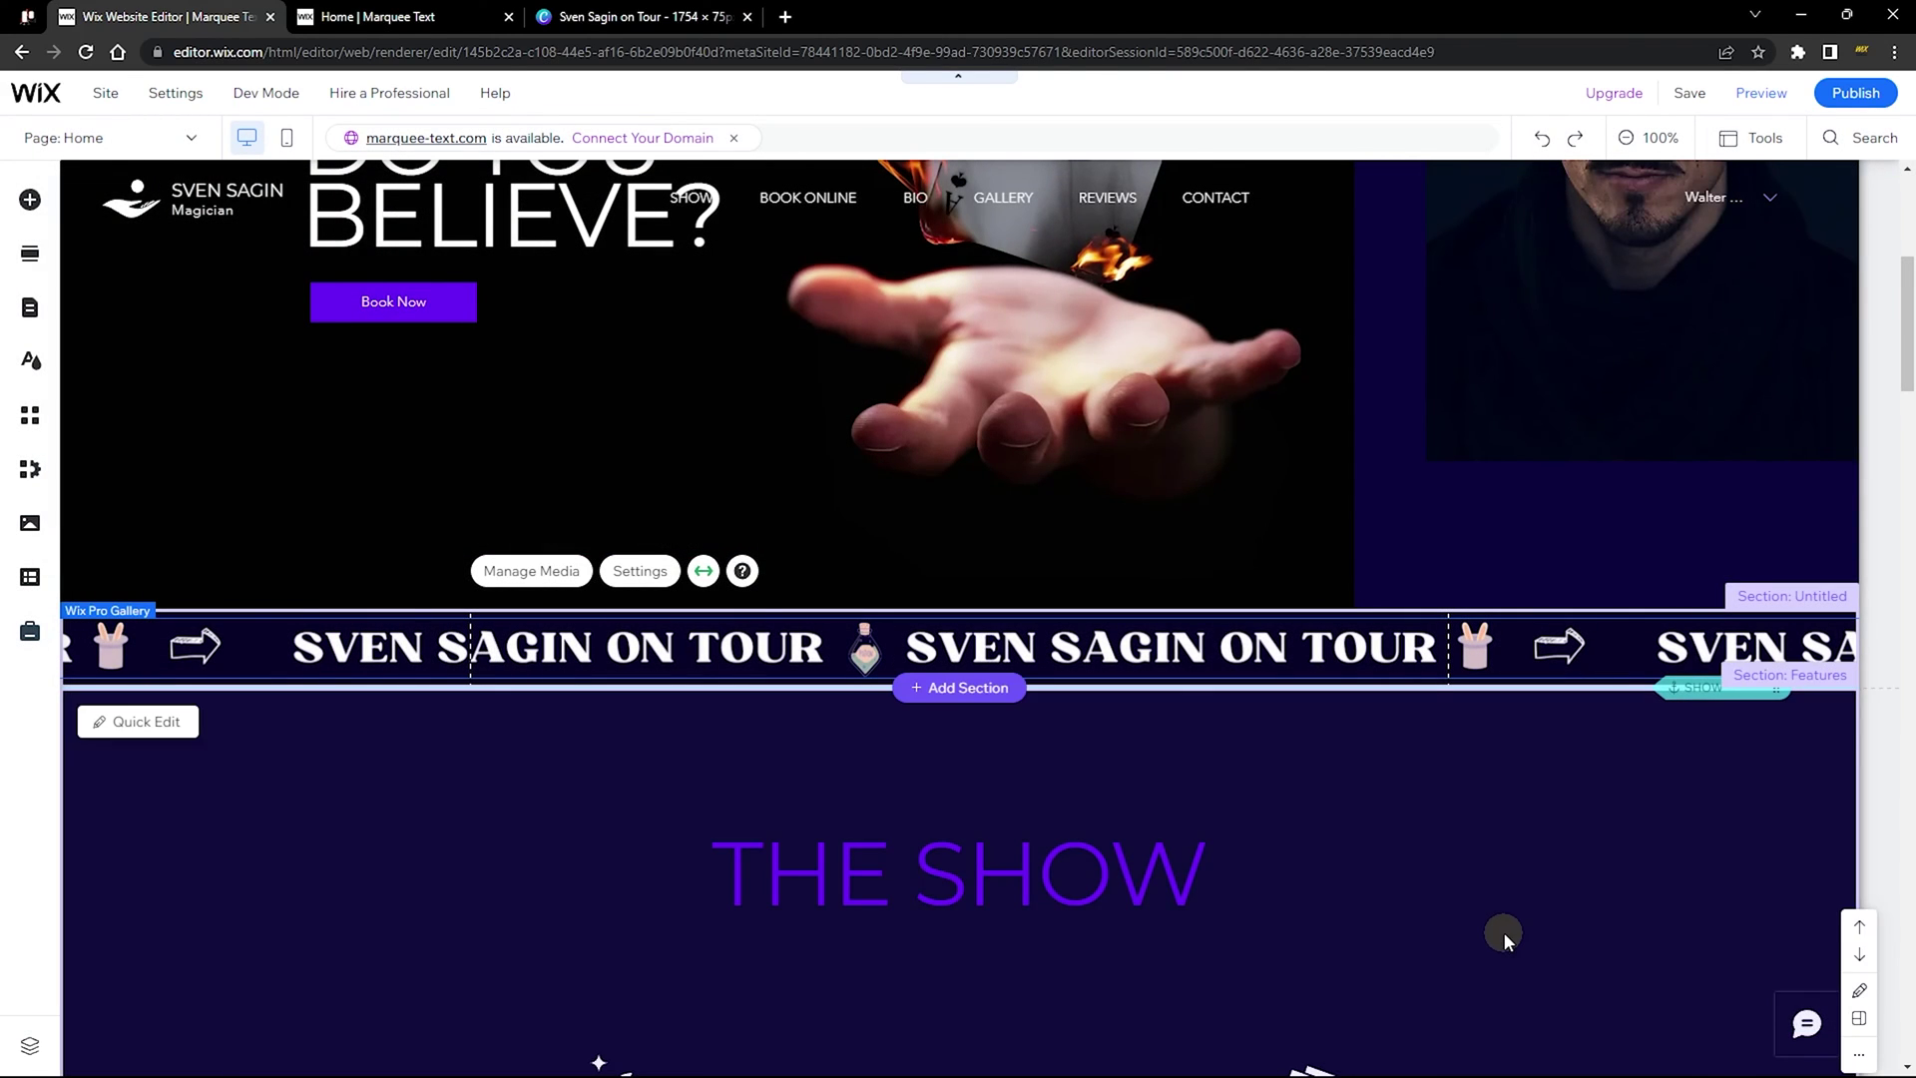